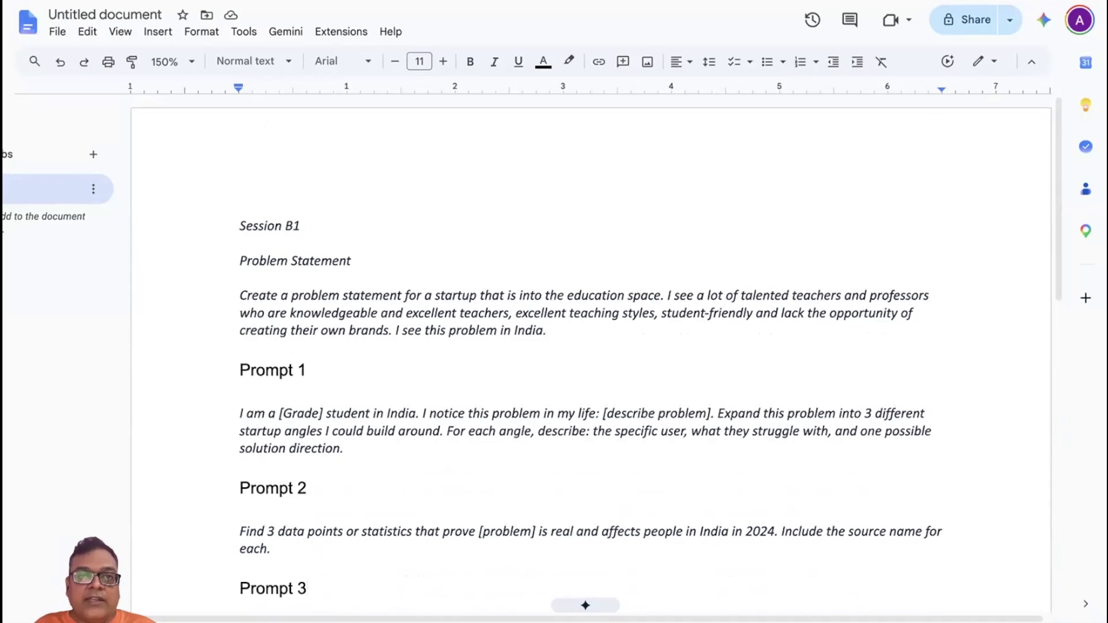
Look over the ChatGPT, Claude, Gemini and Perplexity start pages and the prompt document.
{"action": "key", "text": "ctrl+Tab"}
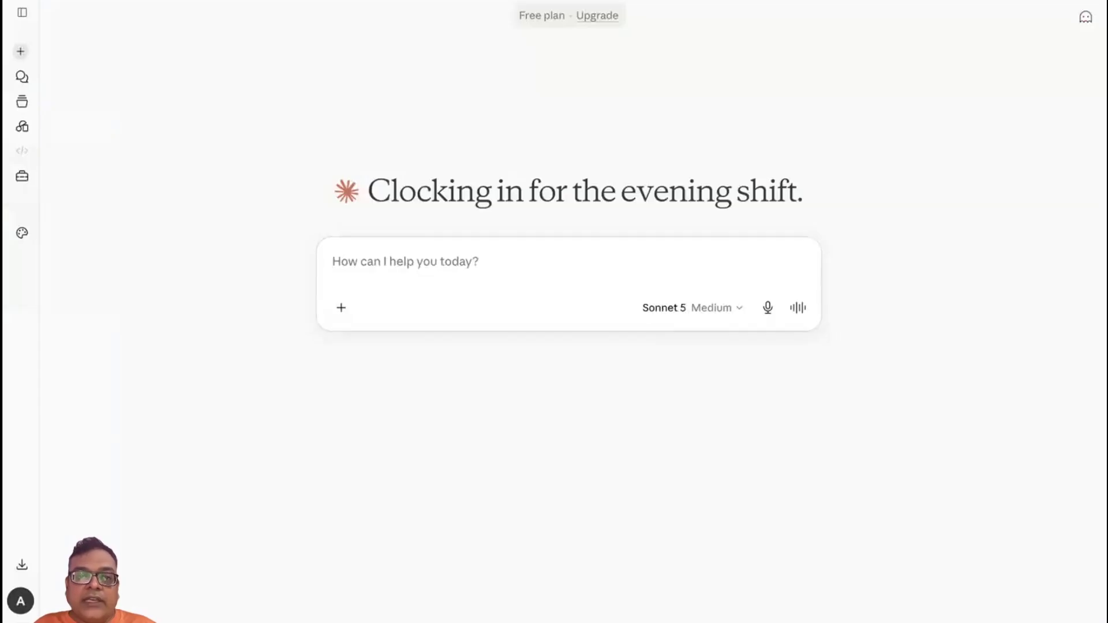
{"action": "key", "text": "ctrl+Tab"}
{"action": "key", "text": "ctrl+Tab"}
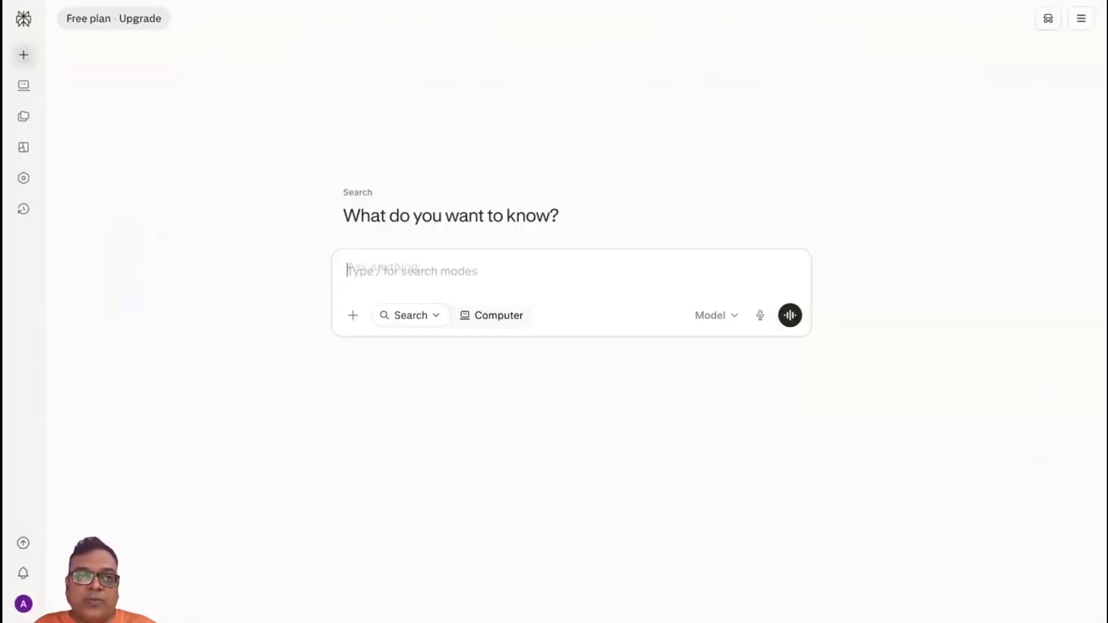
{"action": "key", "text": "ctrl+Tab"}
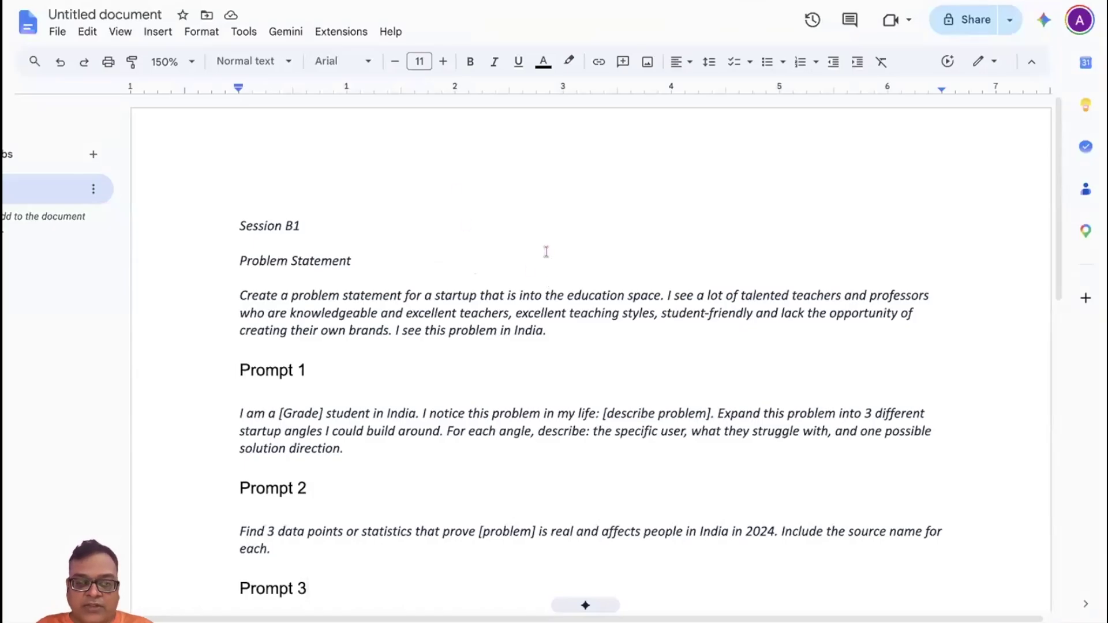
{"action": "scroll", "coordinate": [546, 251], "scroll_direction": "down", "scroll_amount": 1}
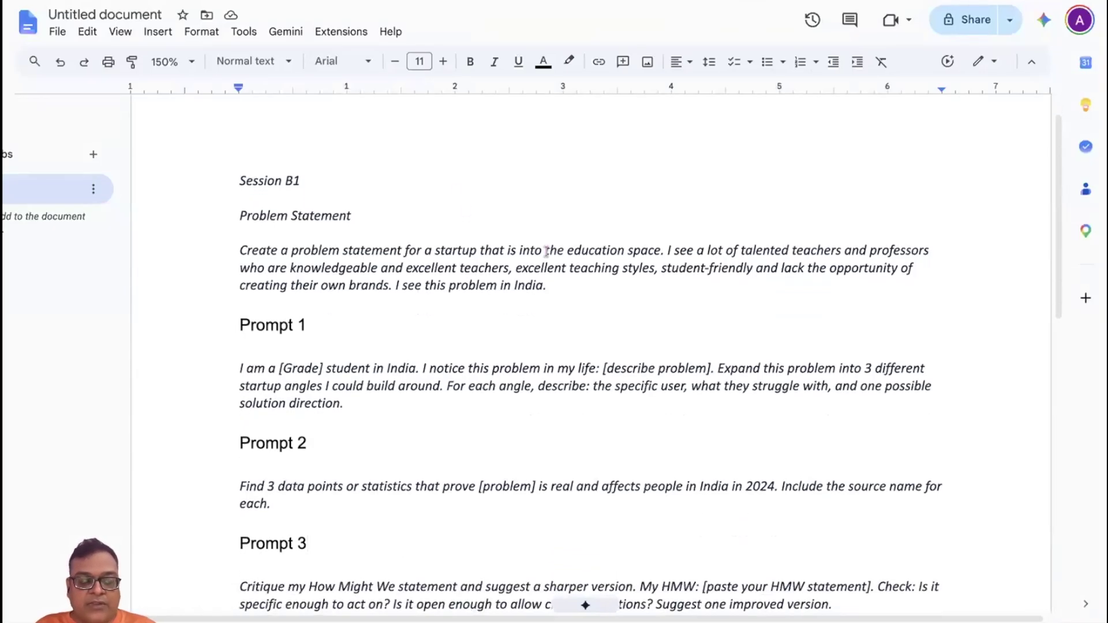
{"action": "scroll", "coordinate": [546, 251], "scroll_direction": "down", "scroll_amount": 2}
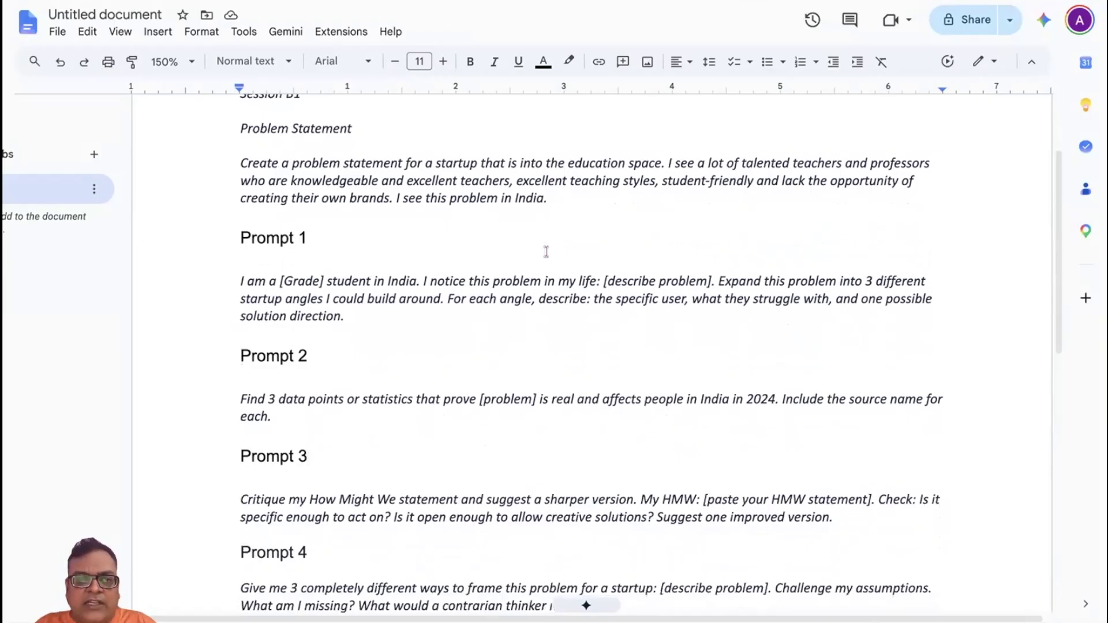
{"action": "key", "text": "ctrl+Tab"}
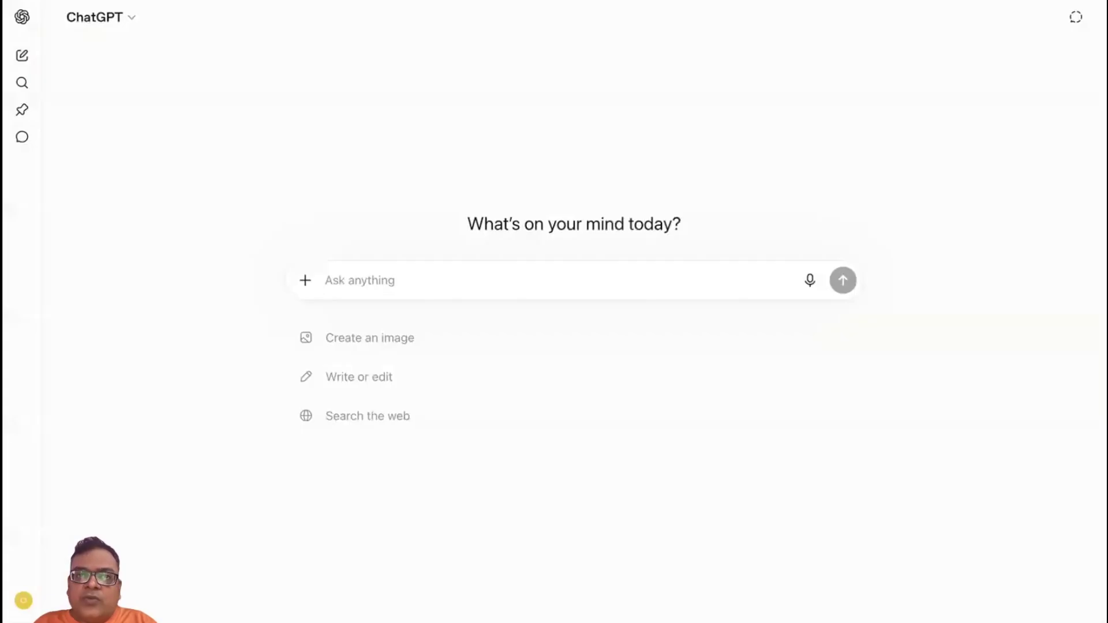
{"action": "key", "text": "ctrl+Tab"}
{"action": "key", "text": "ctrl+Tab"}
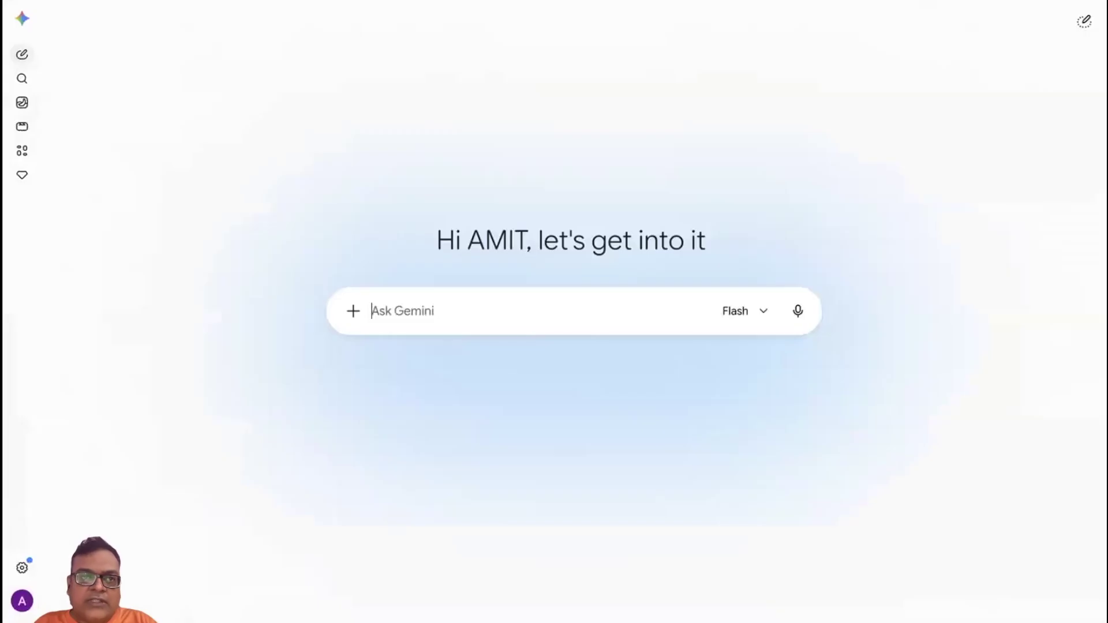
{"action": "key", "text": "ctrl+shift+Tab"}
{"action": "key", "text": "ctrl+shift+Tab"}
{"action": "key", "text": "ctrl+Tab"}
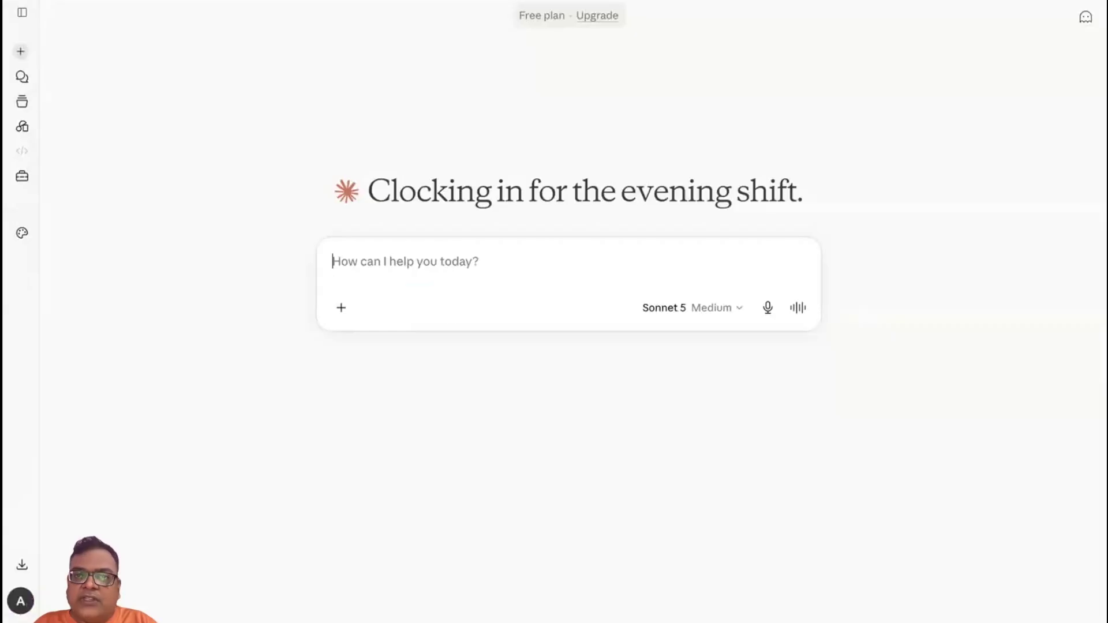
{"action": "key", "text": "ctrl+Tab"}
{"action": "key", "text": "ctrl+Tab"}
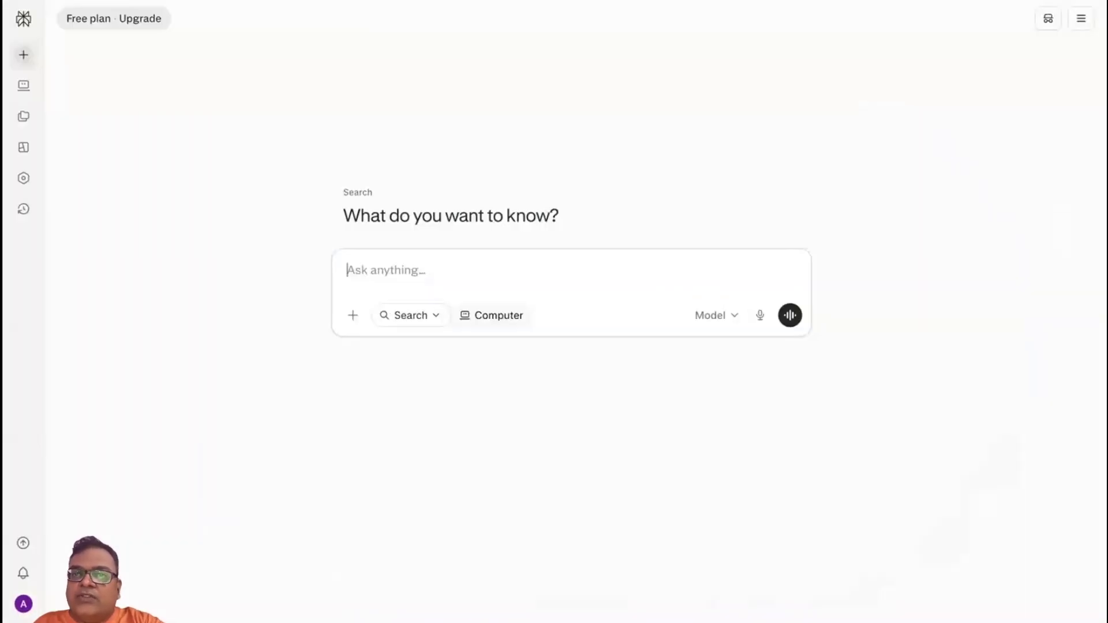
{"action": "key", "text": "ctrl+Tab"}
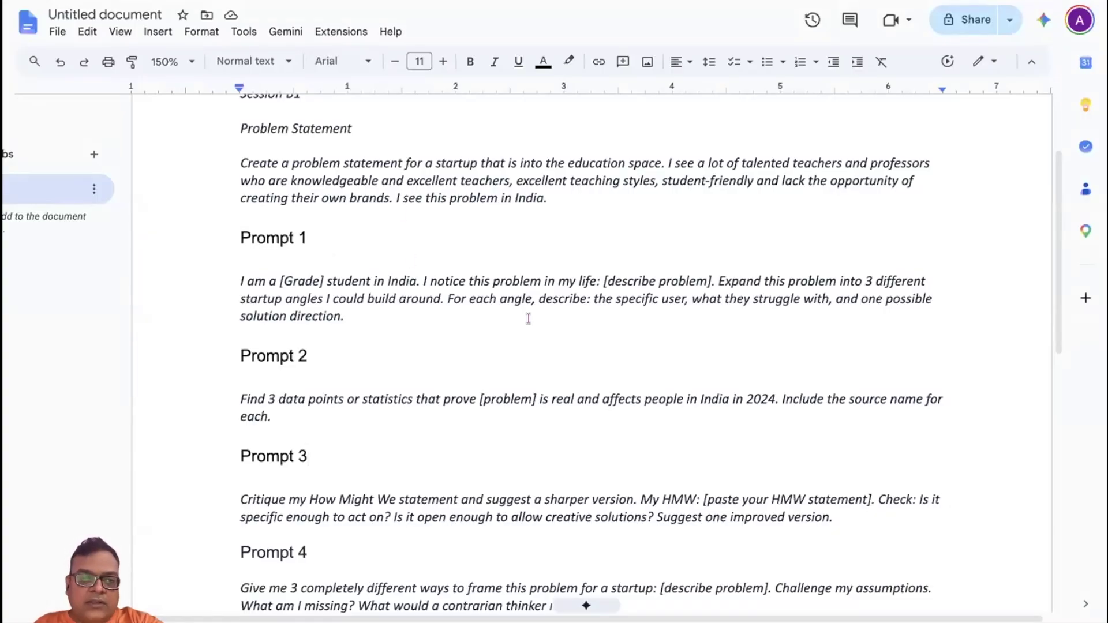
Read the Session B1 problem statement request and the numbered prompts in the document.
{"action": "scroll", "coordinate": [528, 319], "scroll_direction": "down", "scroll_amount": 1}
{"action": "scroll", "coordinate": [528, 319], "scroll_direction": "up", "scroll_amount": 2}
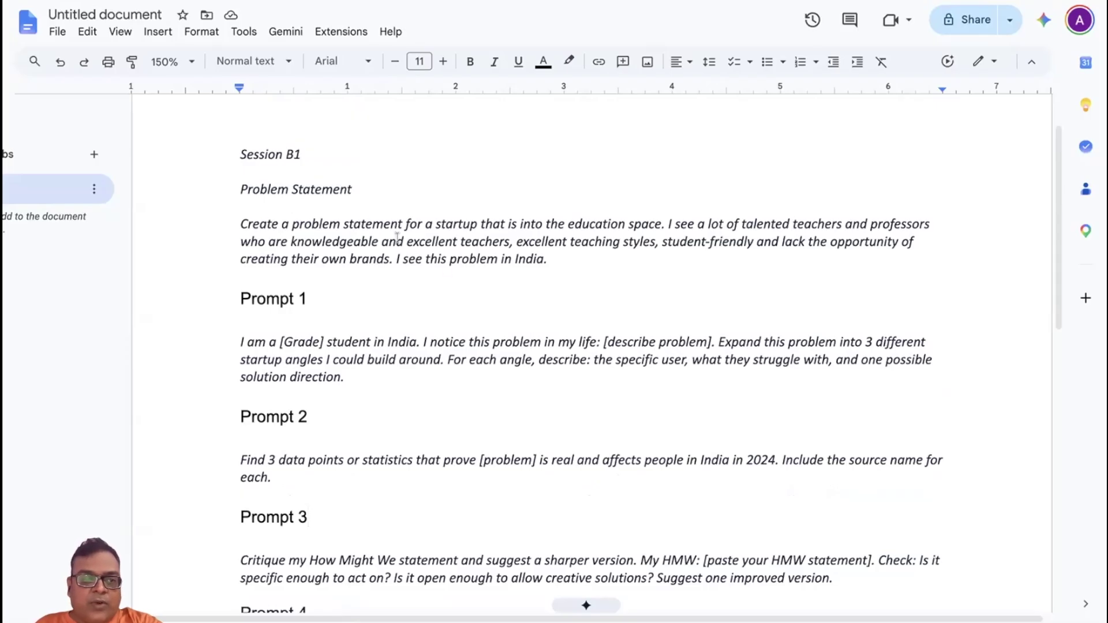
{"action": "scroll", "coordinate": [473, 311], "scroll_direction": "down", "scroll_amount": 3}
{"action": "scroll", "coordinate": [473, 312], "scroll_direction": "up", "scroll_amount": 4}
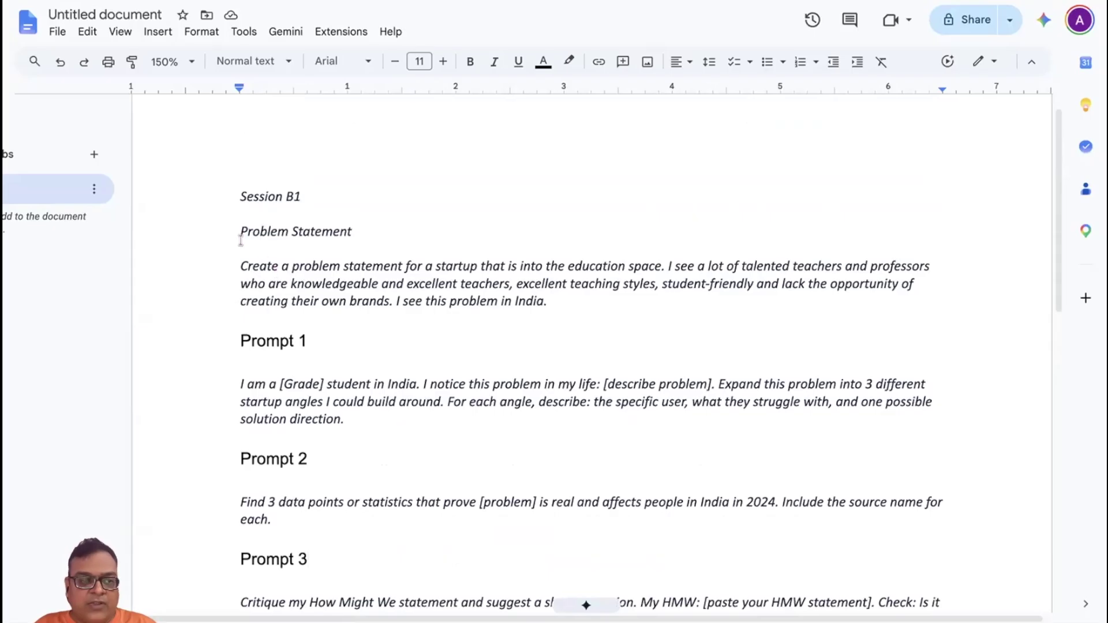
{"action": "scroll", "coordinate": [401, 253], "scroll_direction": "down", "scroll_amount": 1}
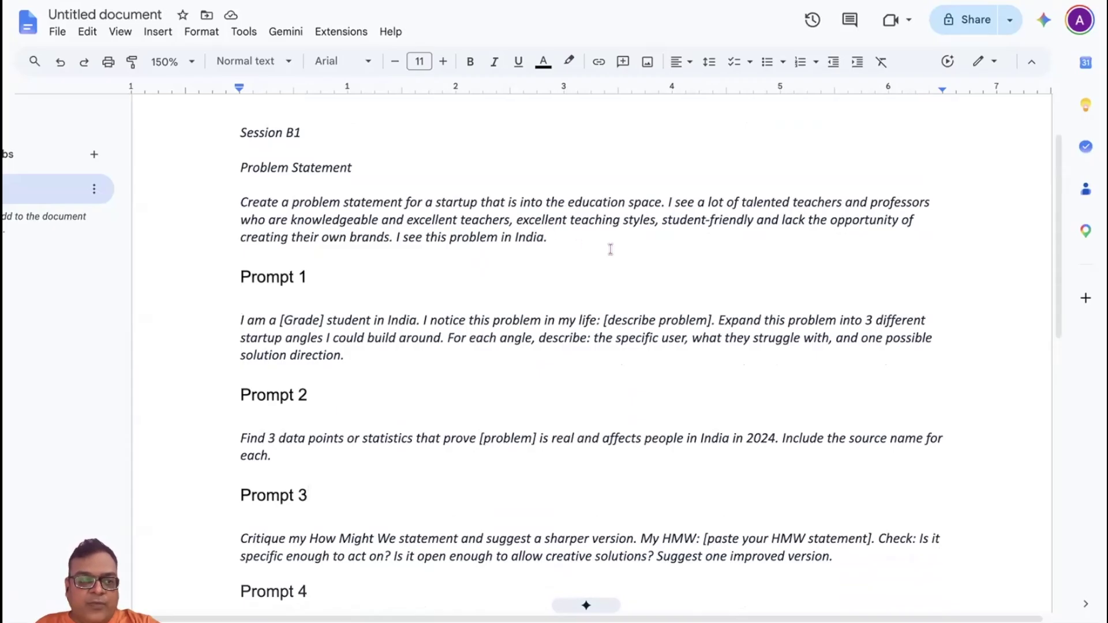
{"action": "scroll", "coordinate": [425, 310], "scroll_direction": "down", "scroll_amount": 2}
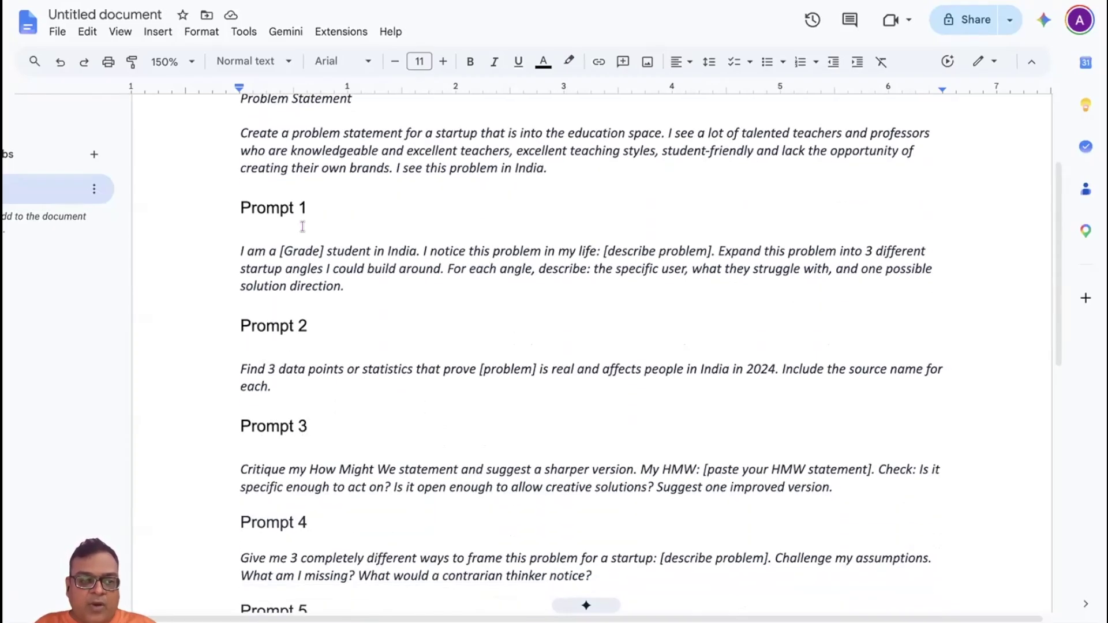
{"action": "scroll", "coordinate": [304, 381], "scroll_direction": "down", "scroll_amount": 1}
{"action": "scroll", "coordinate": [576, 319], "scroll_direction": "up", "scroll_amount": 1}
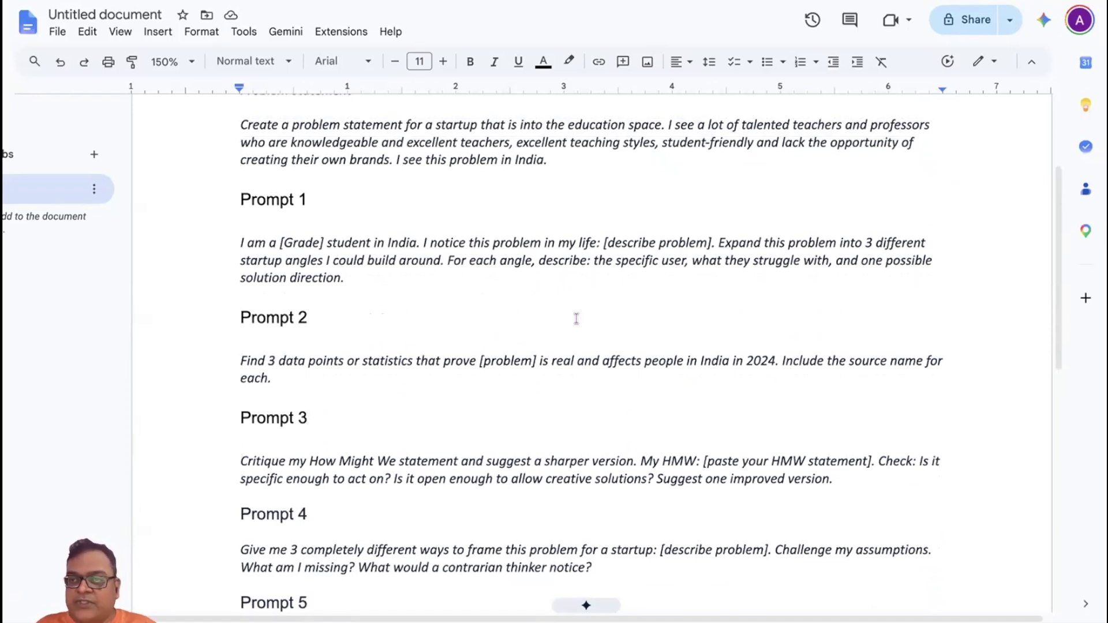
{"action": "scroll", "coordinate": [576, 319], "scroll_direction": "down", "scroll_amount": 1}
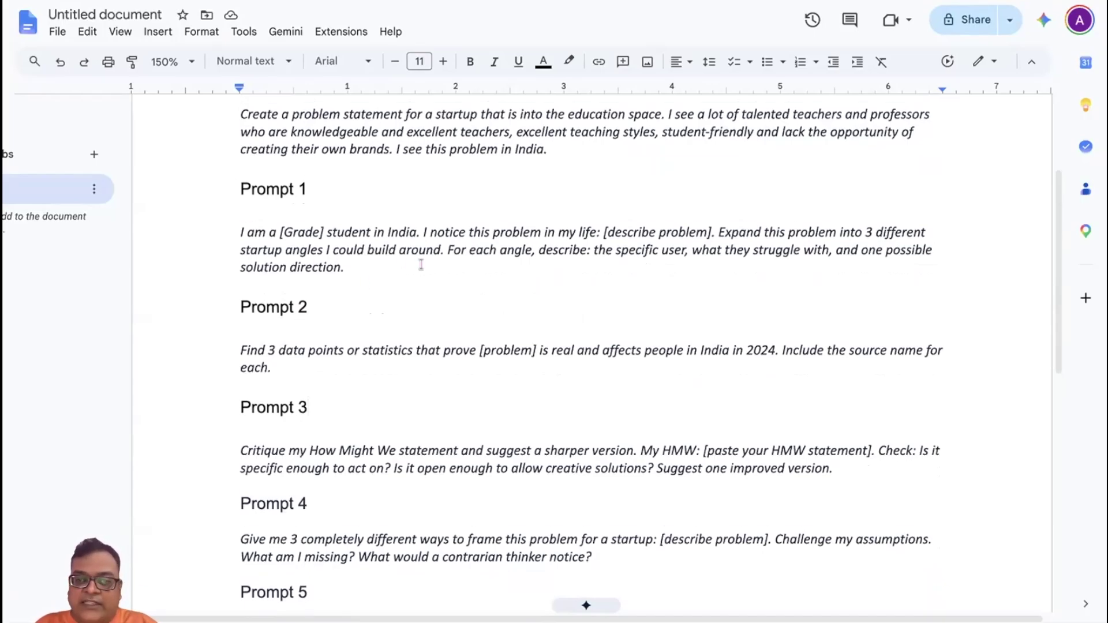
{"action": "scroll", "coordinate": [566, 221], "scroll_direction": "up", "scroll_amount": 1}
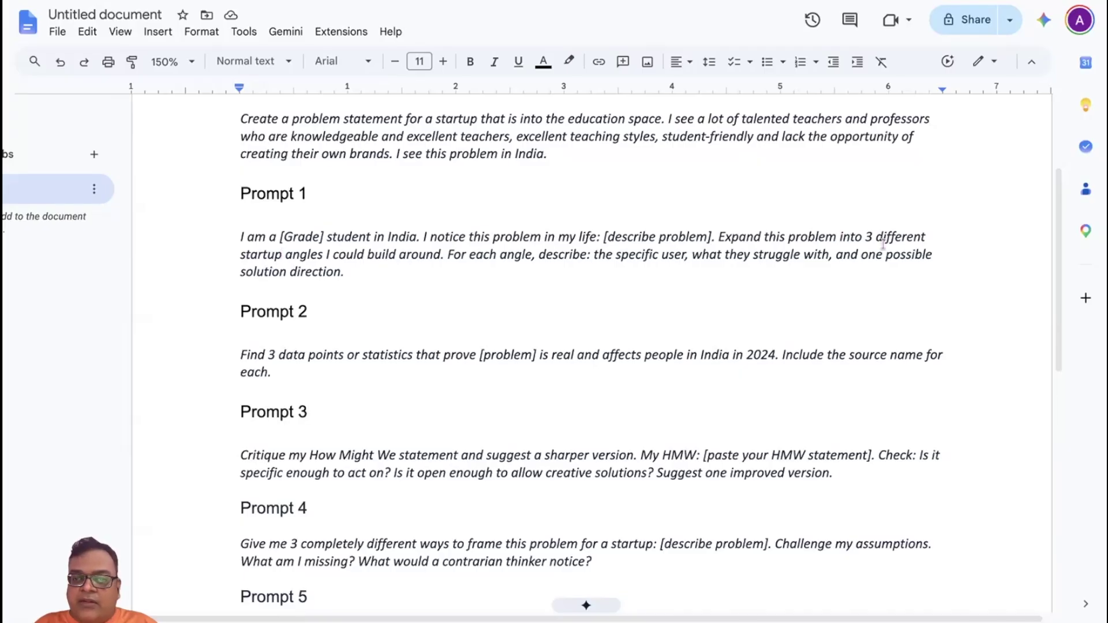
{"action": "scroll", "coordinate": [477, 240], "scroll_direction": "up", "scroll_amount": 1}
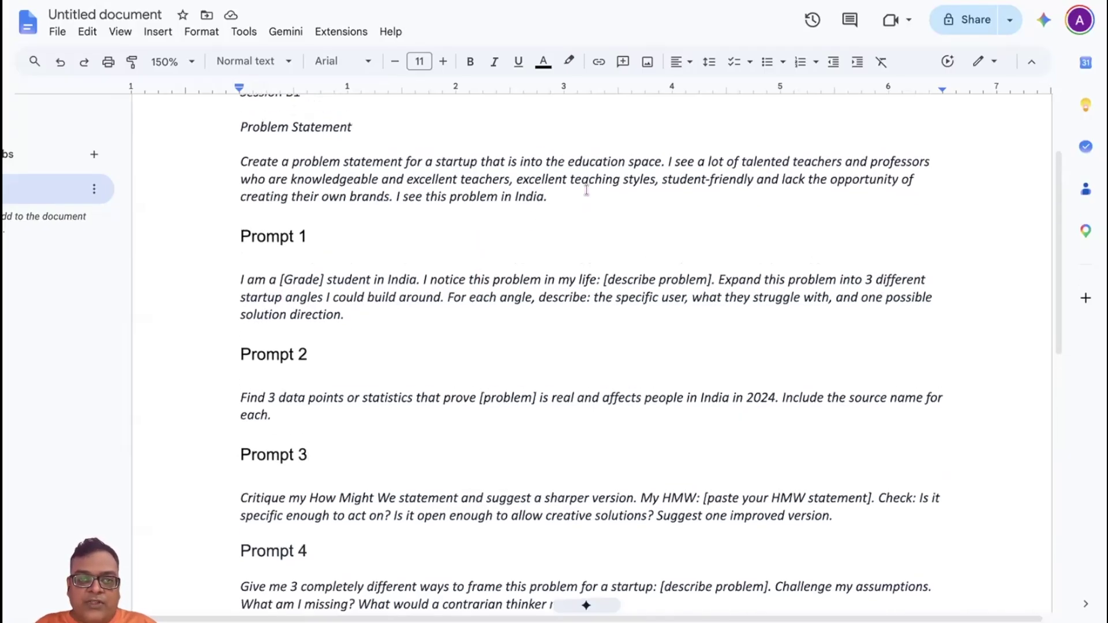
Copy the paragraph under Problem Statement, from "Create a problem statement" to "in India.", and submit it as a prompt in ChatGPT.
{"action": "left_click_drag", "start_coordinate": [569, 196], "coordinate": [226, 150]}
{"action": "key", "text": "ctrl+c"}
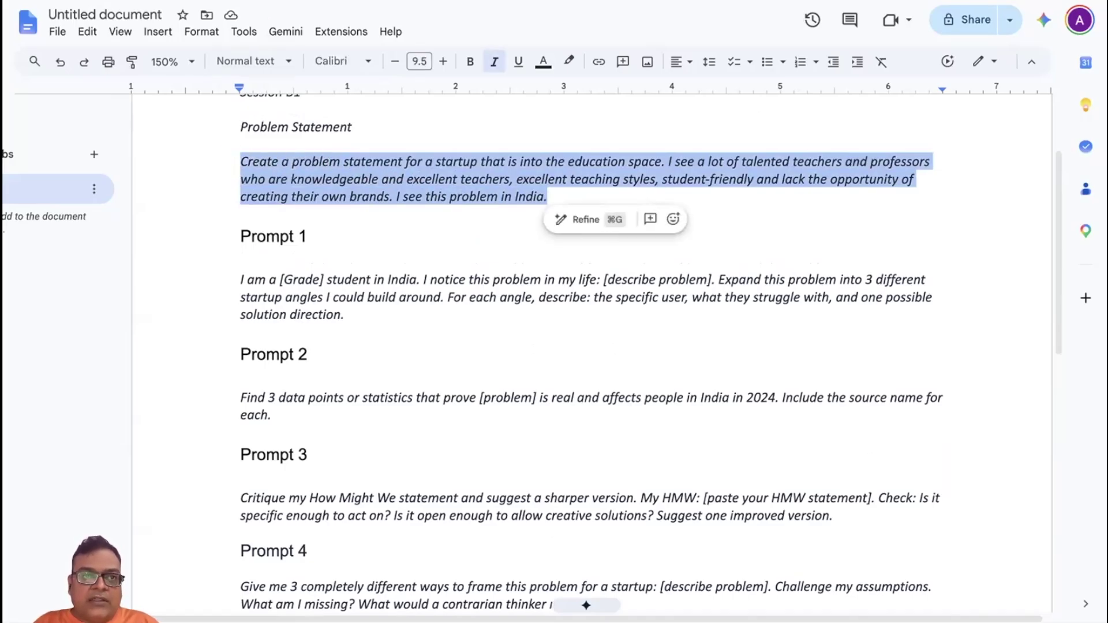
{"action": "left_click", "coordinate": [243, 1]}
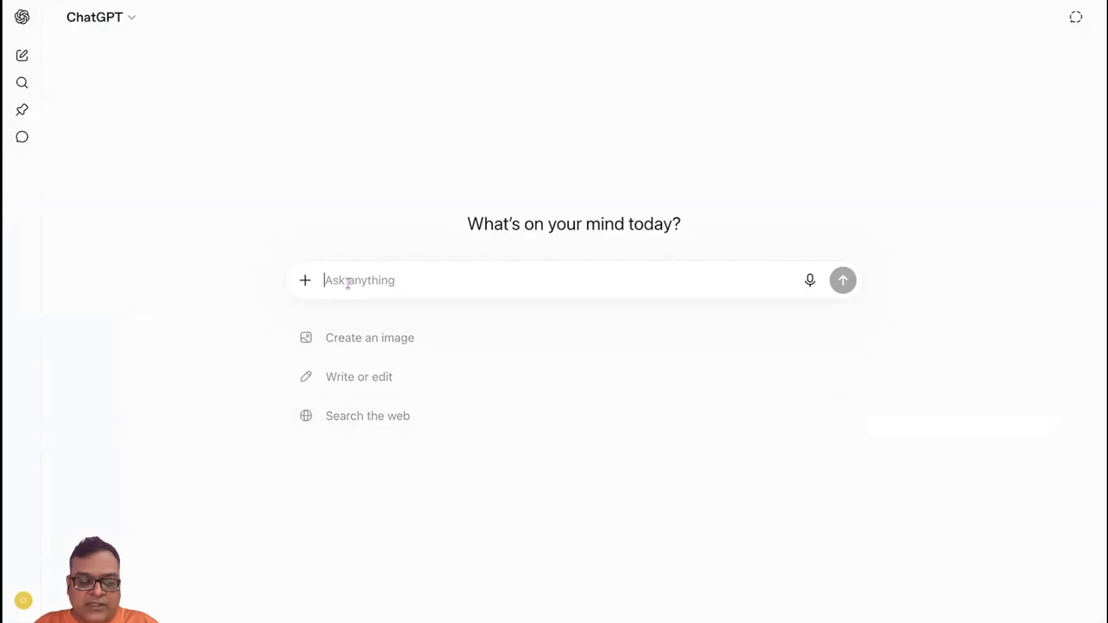
{"action": "key", "text": "ctrl+v"}
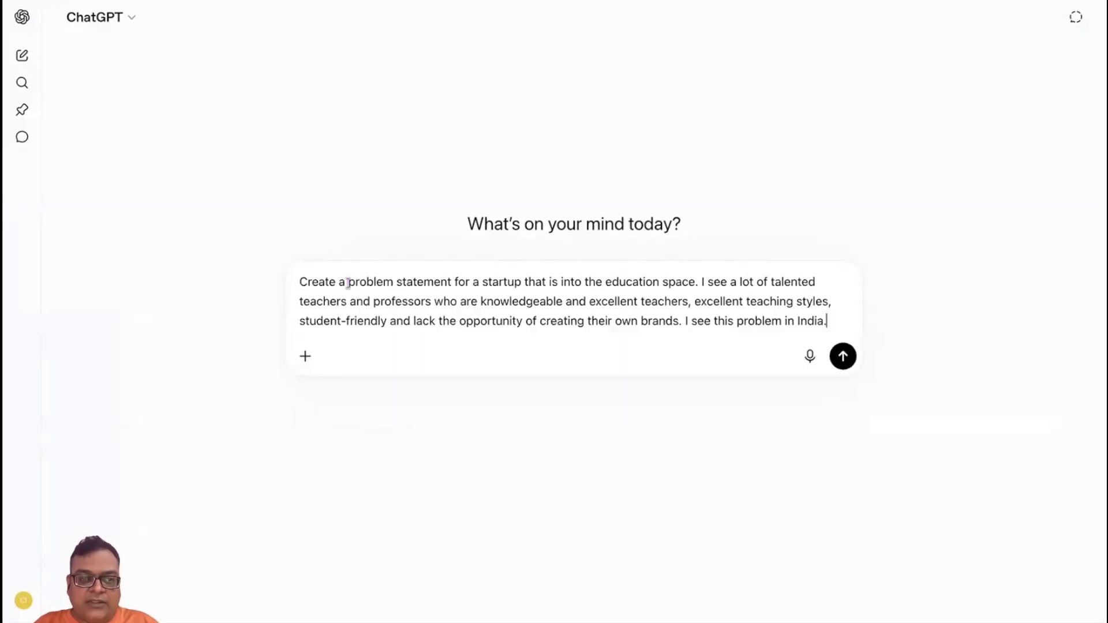
{"action": "left_click", "coordinate": [843, 359]}
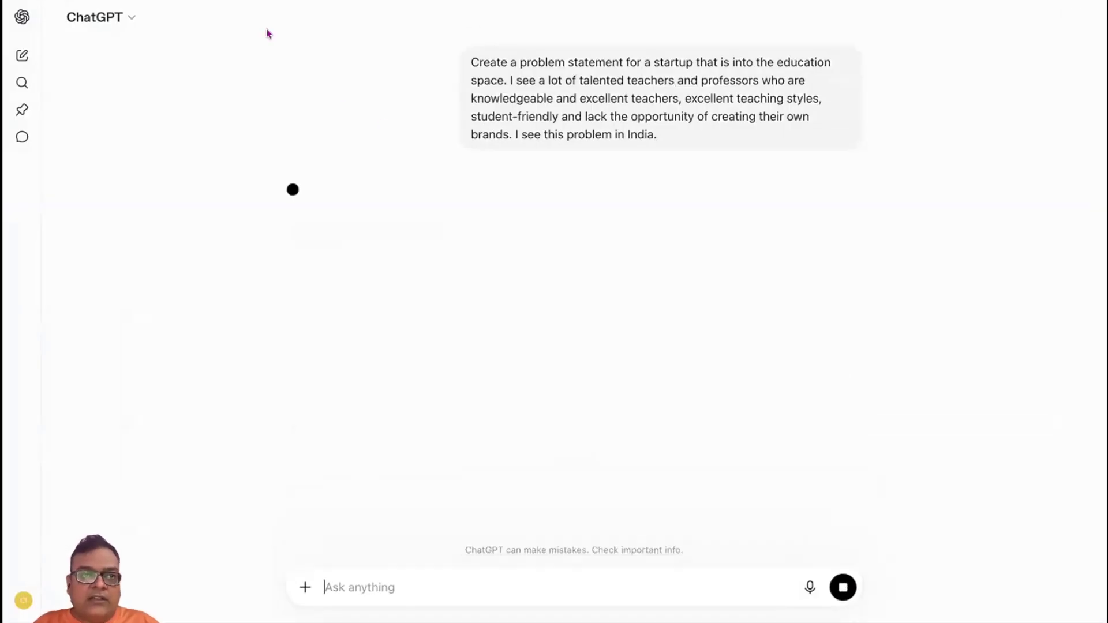
Switch to Claude and submit the same education-startup problem statement prompt with Sonnet 5 Medium.
{"action": "left_click", "coordinate": [267, 1]}
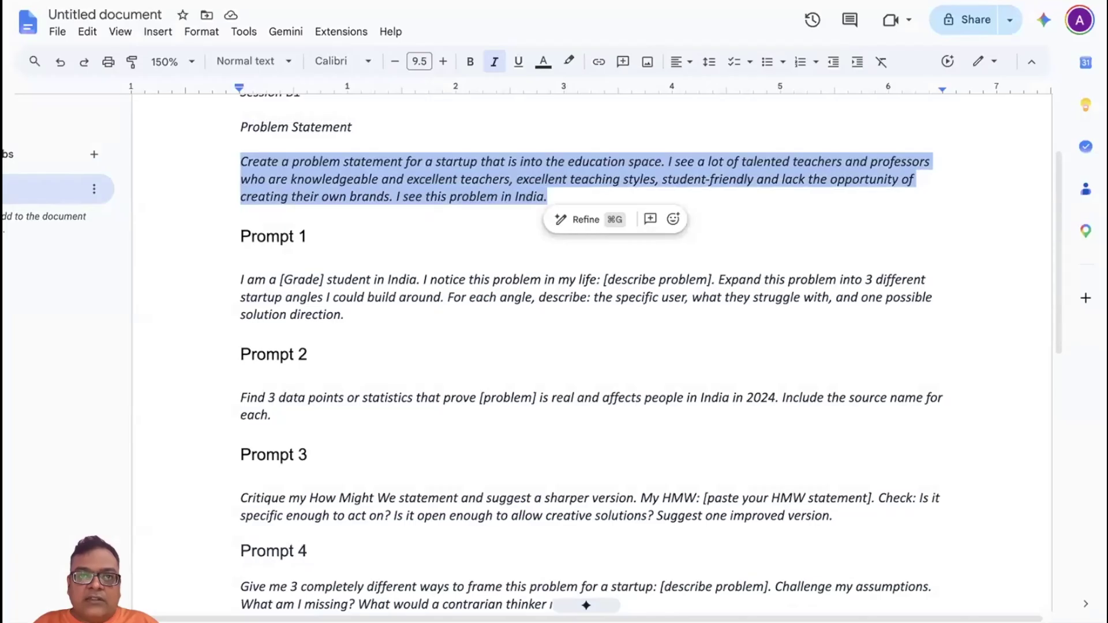
{"action": "left_click", "coordinate": [404, 1]}
{"action": "left_click", "coordinate": [368, 263]}
{"action": "key", "text": "super+v"}
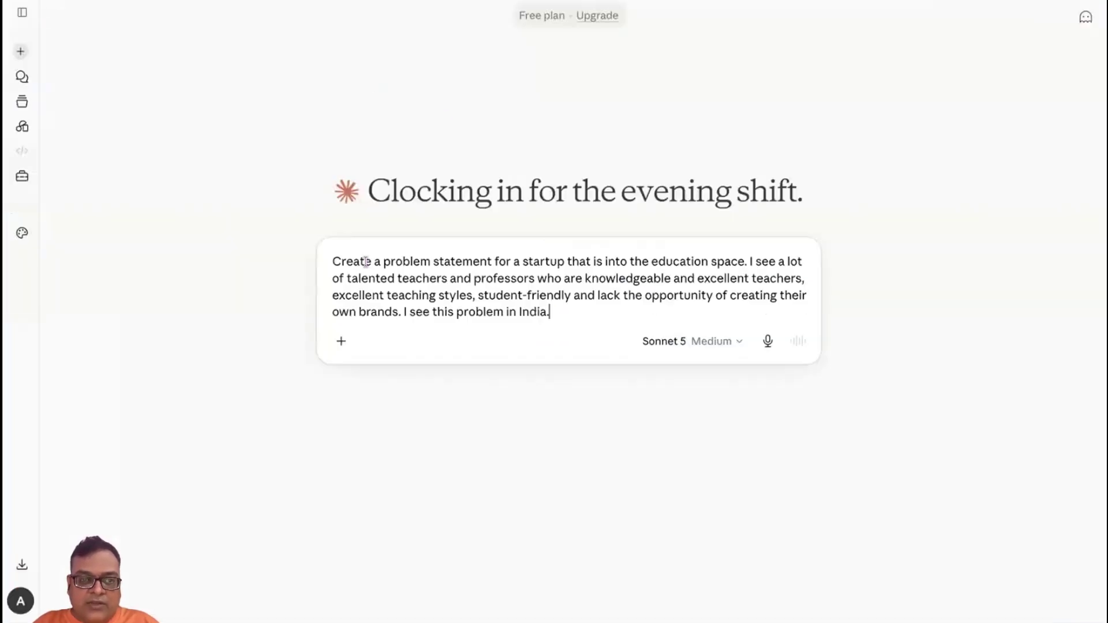
{"action": "left_click", "coordinate": [798, 342]}
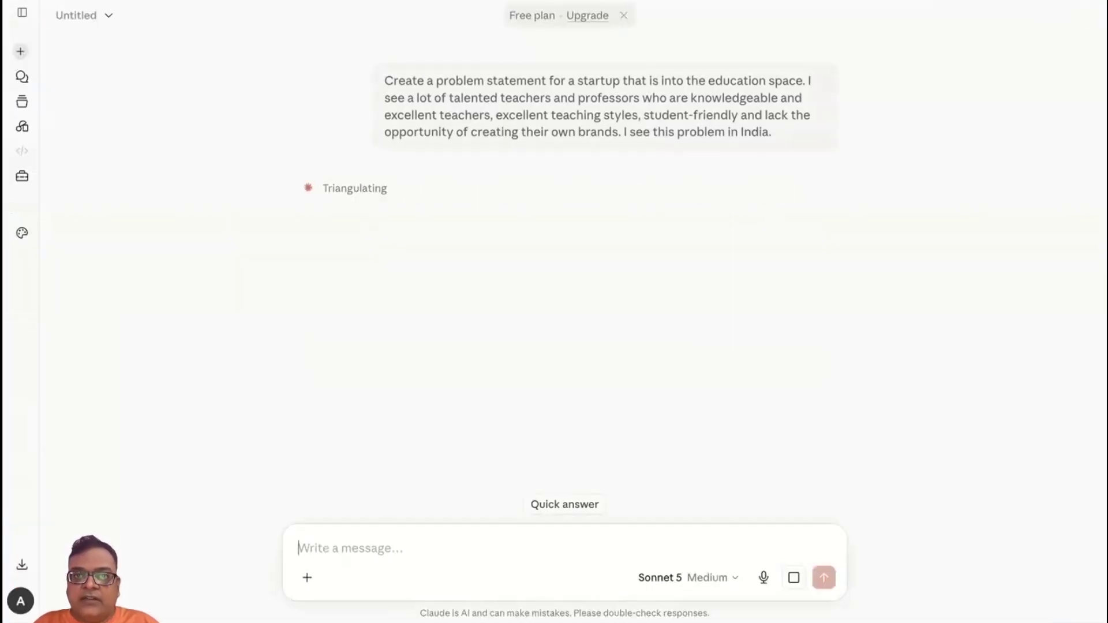
Switch to Gemini and submit the same education-startup problem statement prompt with the Flash model.
{"action": "left_click", "coordinate": [520, 1]}
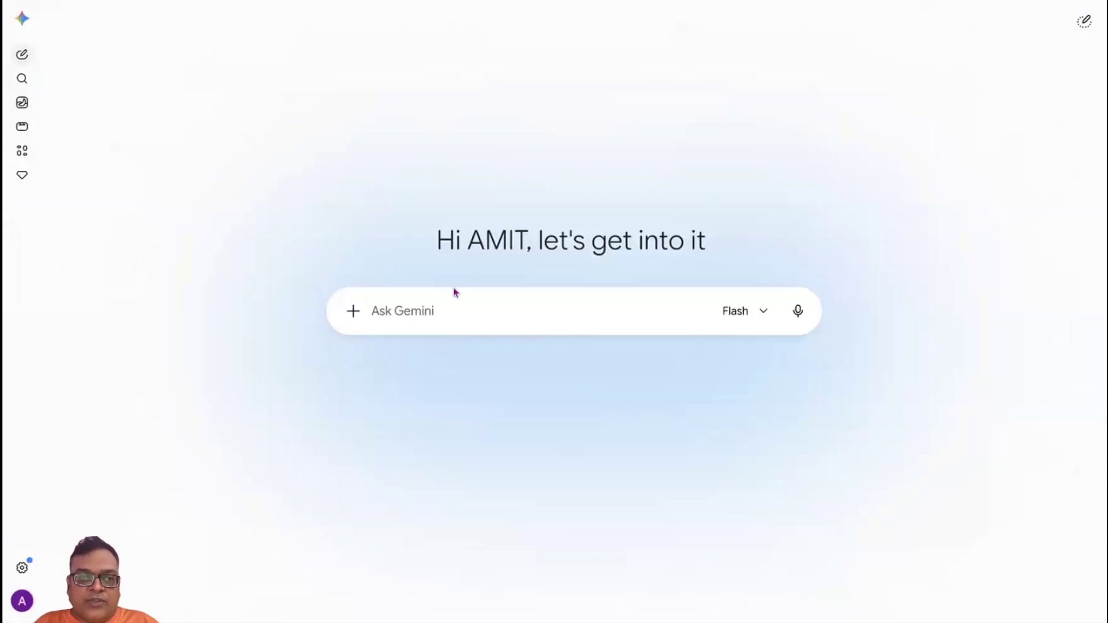
{"action": "type", "text": "Create a problem statement for a startup that is into the education space. I see a lot of talented teachers and professors who are knowledgeable and excellent teachers, excellent teaching styles, student-friendly and lack the opportunity of creating their own brands. I see this problem in India."}
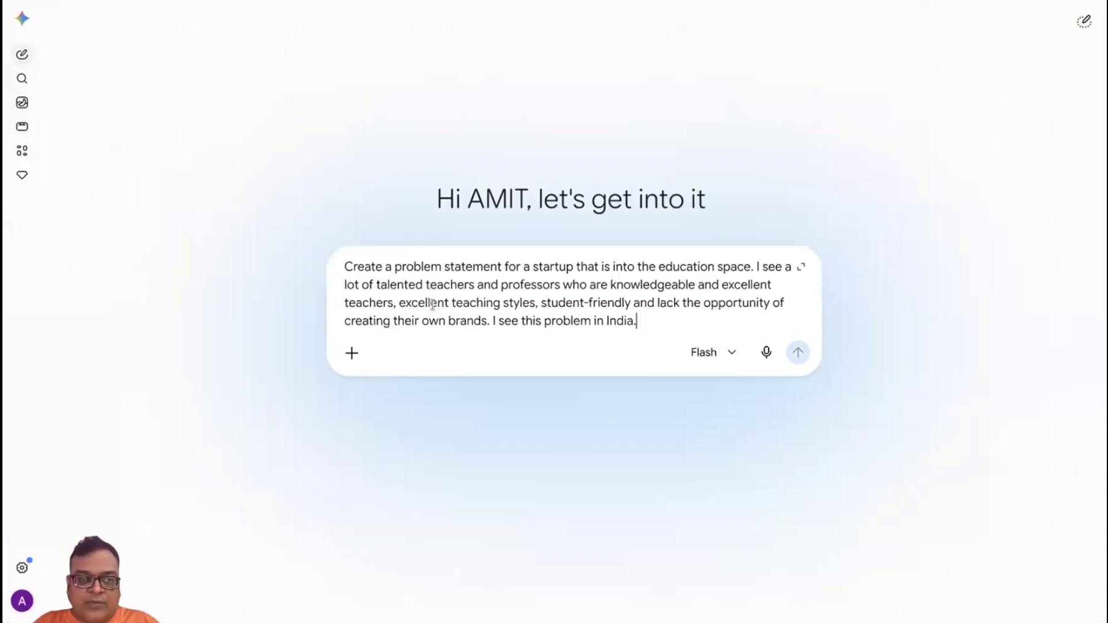
{"action": "left_click", "coordinate": [797, 351]}
Switch to Perplexity and submit the same education-startup problem statement prompt in Search mode.
{"action": "left_click", "coordinate": [635, 1]}
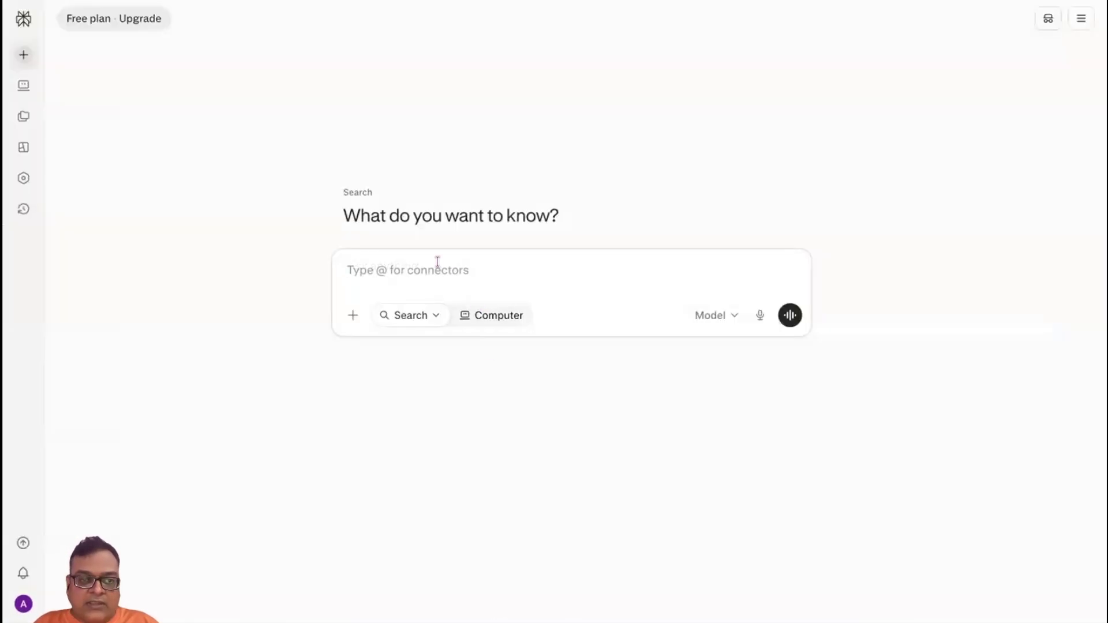
{"action": "type", "text": "Create a problem statement for a startup that is into the education space. I see a lot of talented teachers and professors who are knowledgeable and excellent teachers, excellent teaching styles, student-friendly and lack the opportunity of creating their own brands. I see this problem in India."}
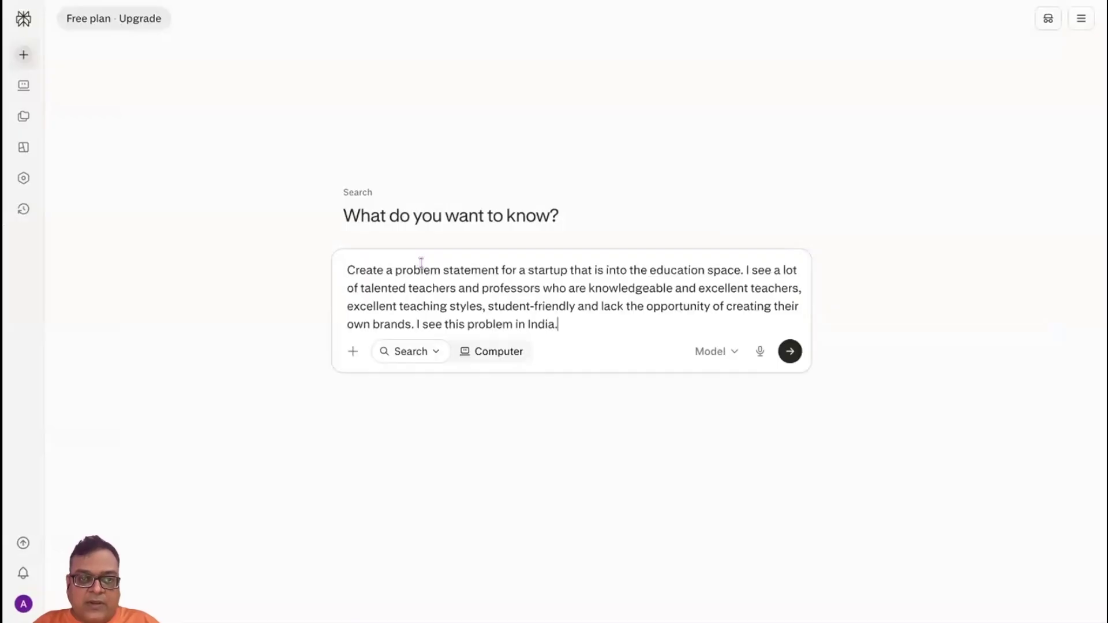
{"action": "left_click", "coordinate": [791, 352]}
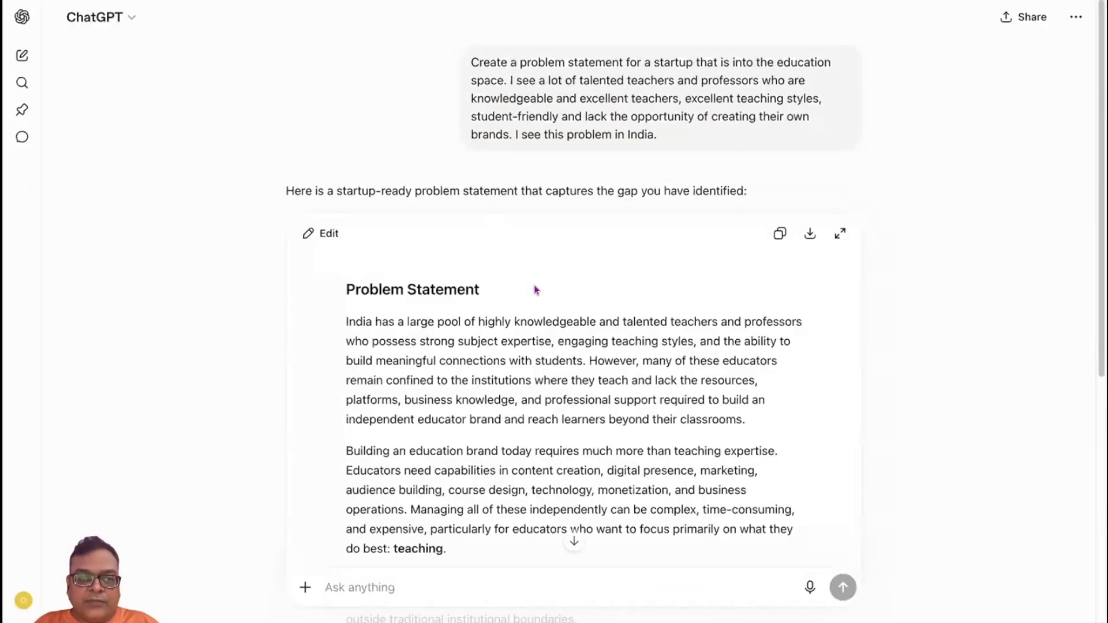
Read ChatGPT's generated problem statement through to the core problem and the closing positioning remark.
{"action": "scroll", "coordinate": [574, 520], "scroll_direction": "down", "scroll_amount": 3}
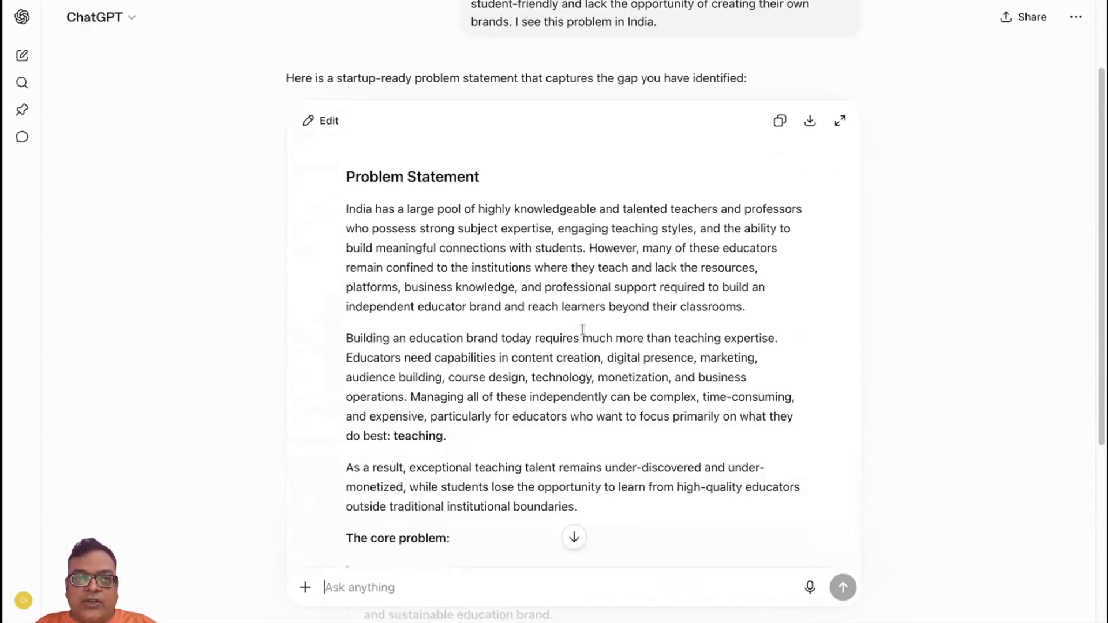
{"action": "scroll", "coordinate": [582, 330], "scroll_direction": "down", "scroll_amount": 2}
{"action": "scroll", "coordinate": [504, 219], "scroll_direction": "up", "scroll_amount": 2}
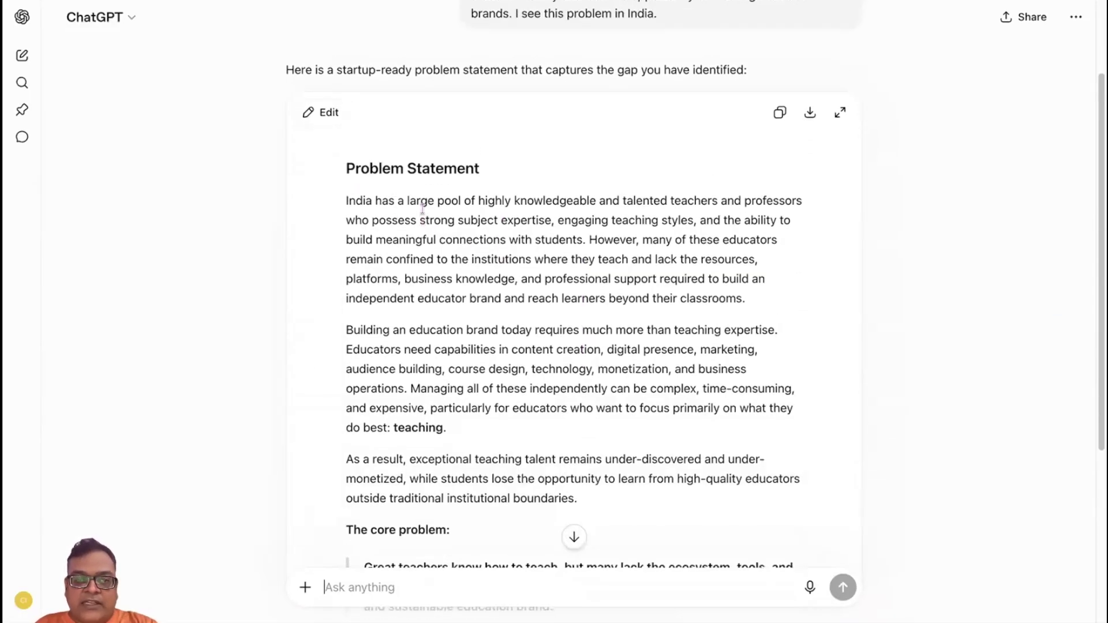
{"action": "scroll", "coordinate": [631, 253], "scroll_direction": "down", "scroll_amount": 2}
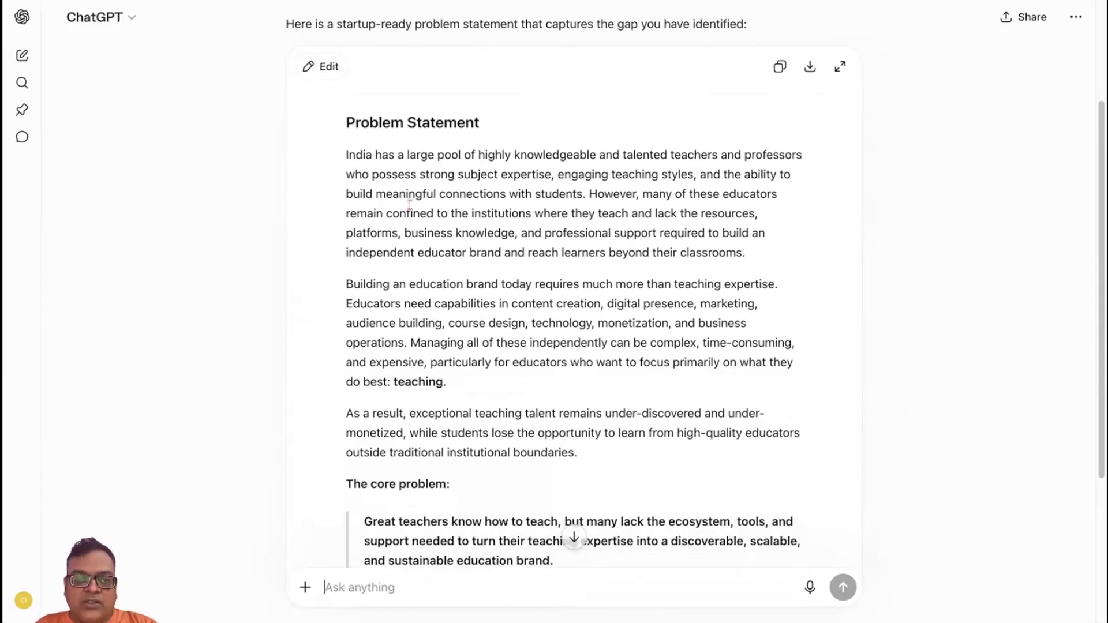
{"action": "scroll", "coordinate": [616, 301], "scroll_direction": "down", "scroll_amount": 5}
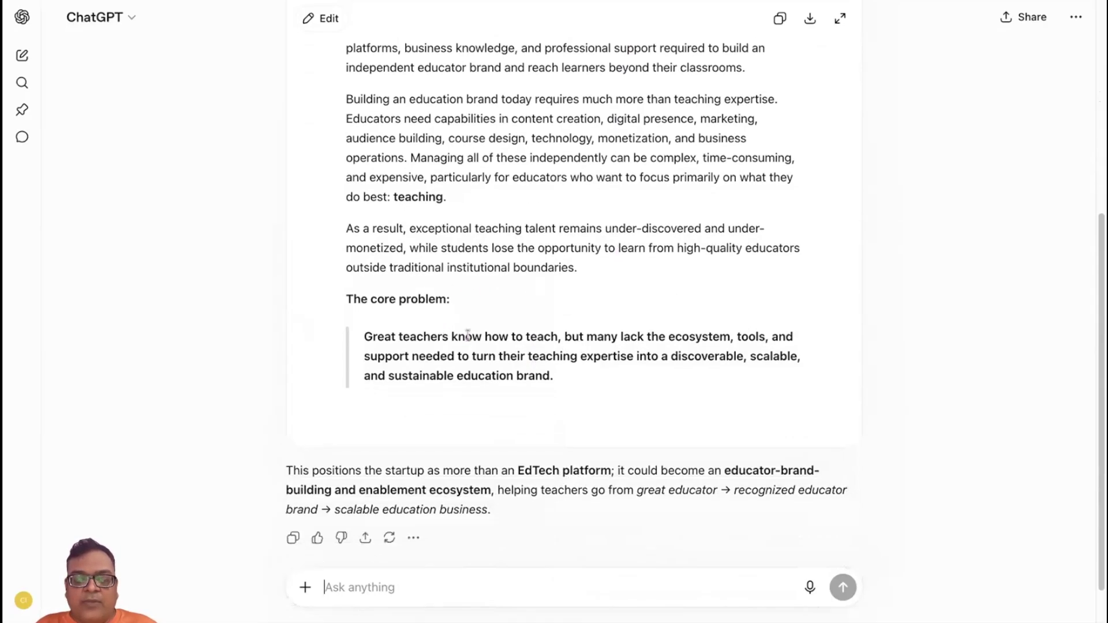
{"action": "scroll", "coordinate": [549, 376], "scroll_direction": "down", "scroll_amount": 1}
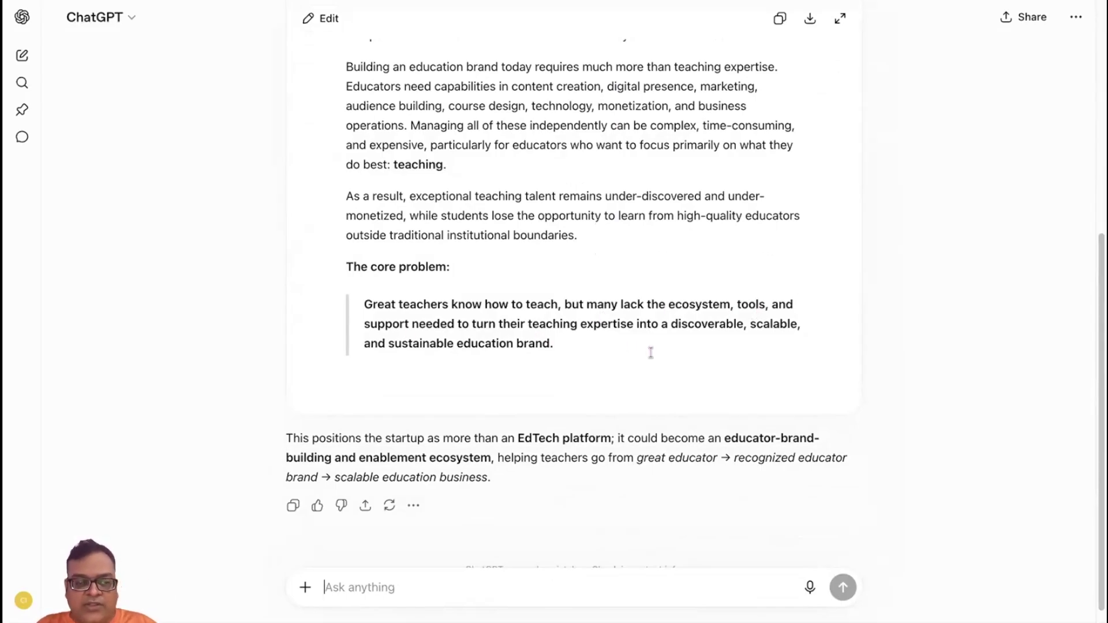
Finish viewing ChatGPT's answer, switch to Claude and read its problem statement through the core problem and the reasons it happens.
{"action": "scroll", "coordinate": [650, 352], "scroll_direction": "down", "scroll_amount": 1}
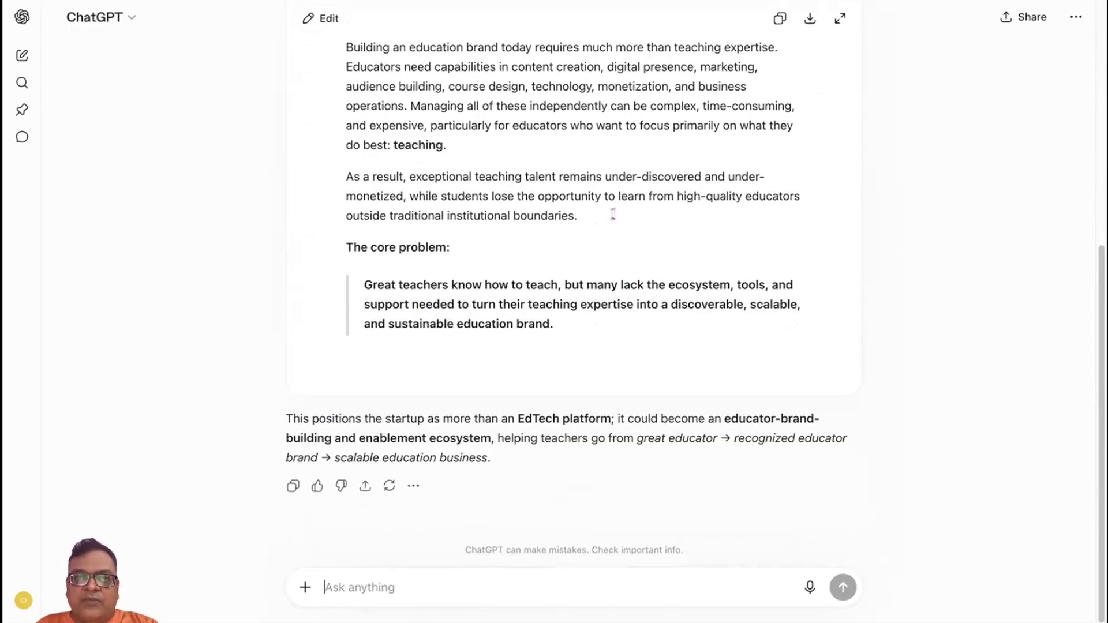
{"action": "scroll", "coordinate": [613, 215], "scroll_direction": "up", "scroll_amount": 1}
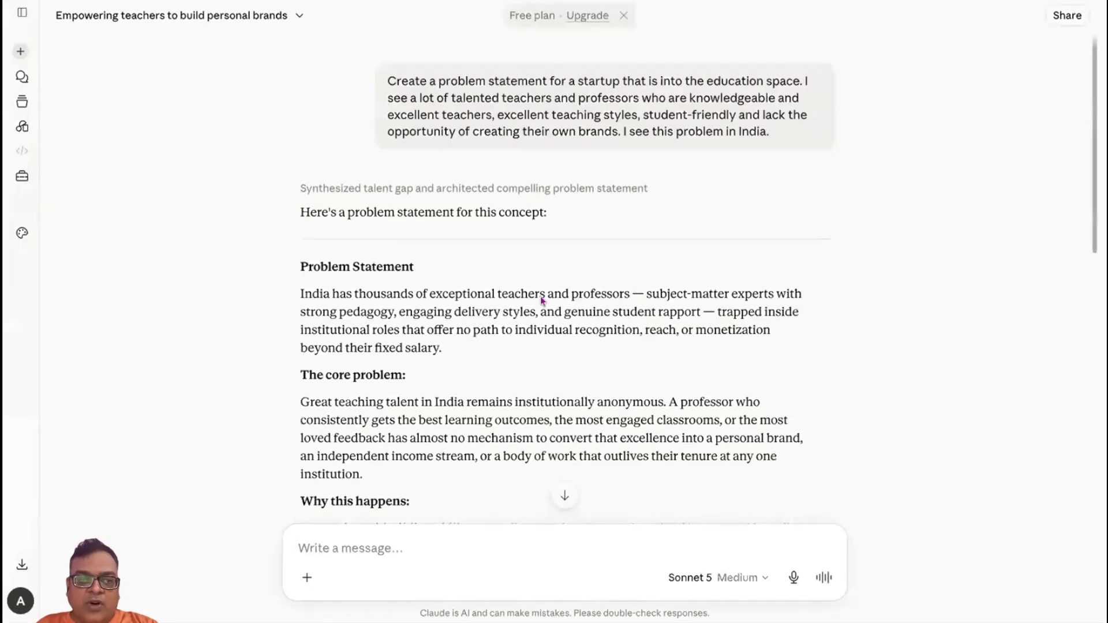
{"action": "scroll", "coordinate": [540, 330], "scroll_direction": "down", "scroll_amount": 2}
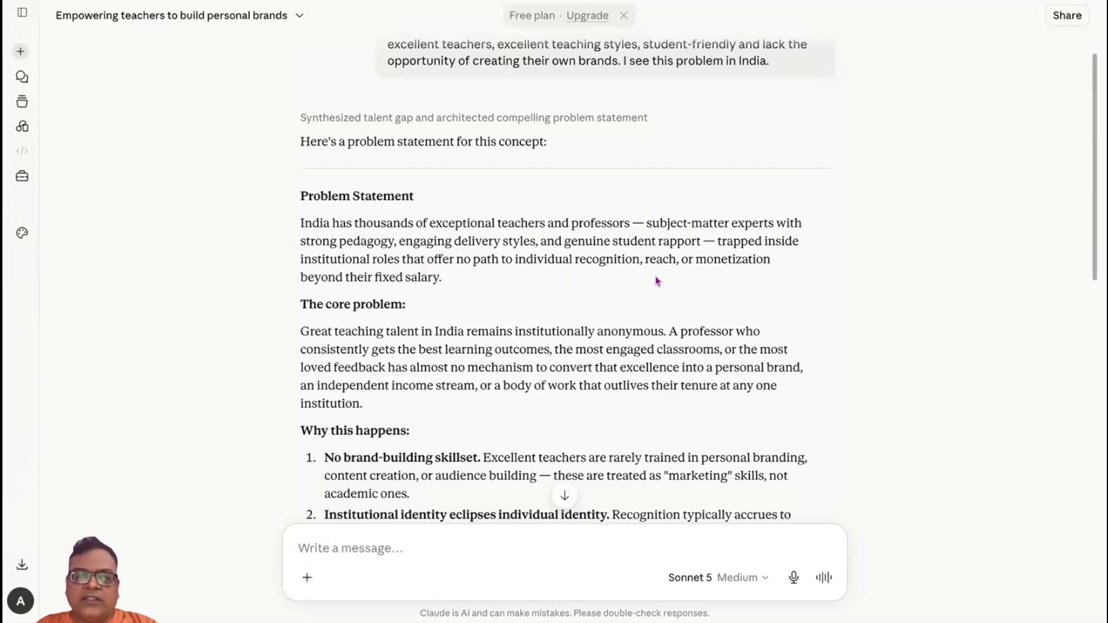
{"action": "scroll", "coordinate": [656, 281], "scroll_direction": "down", "scroll_amount": 1}
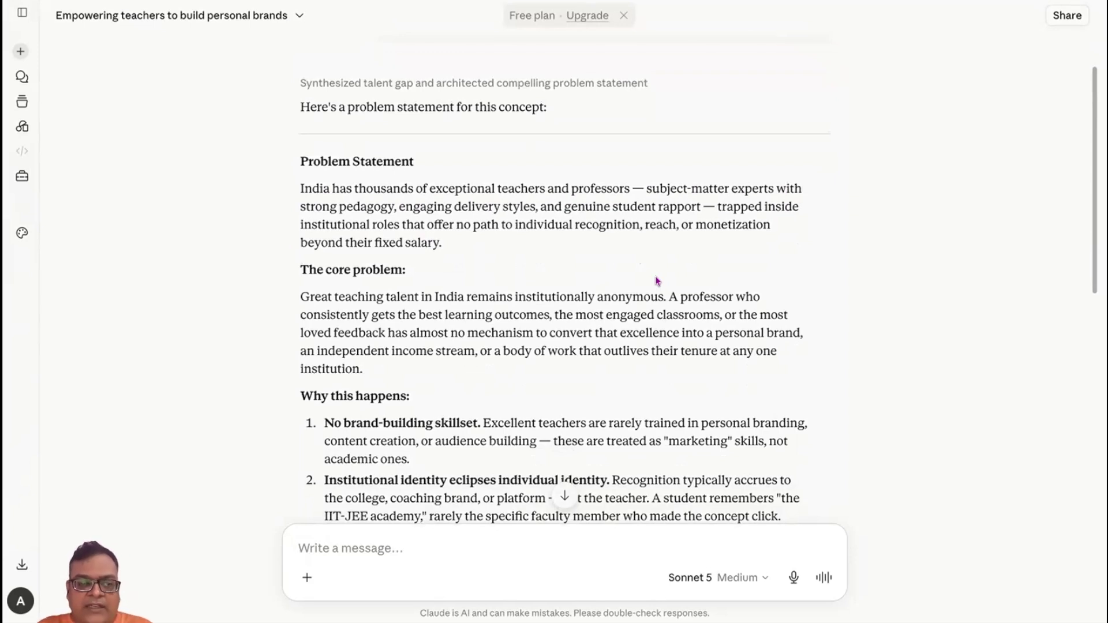
{"action": "scroll", "coordinate": [656, 281], "scroll_direction": "down", "scroll_amount": 1}
{"action": "scroll", "coordinate": [382, 246], "scroll_direction": "down", "scroll_amount": 1}
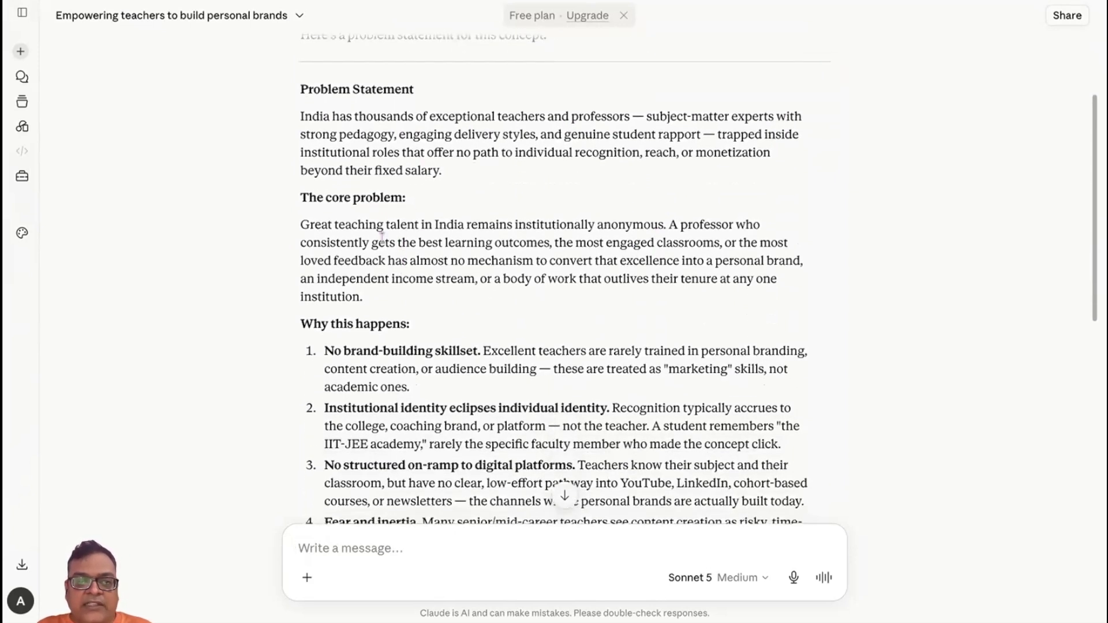
{"action": "scroll", "coordinate": [747, 254], "scroll_direction": "down", "scroll_amount": 5}
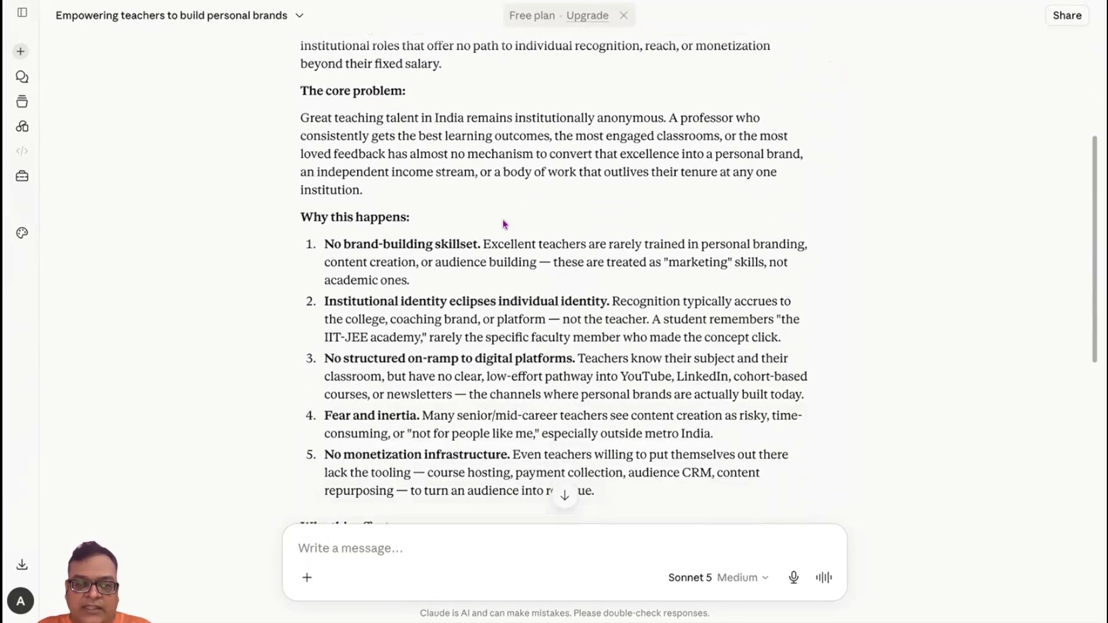
{"action": "scroll", "coordinate": [628, 365], "scroll_direction": "down", "scroll_amount": 3}
{"action": "scroll", "coordinate": [628, 365], "scroll_direction": "down", "scroll_amount": 2}
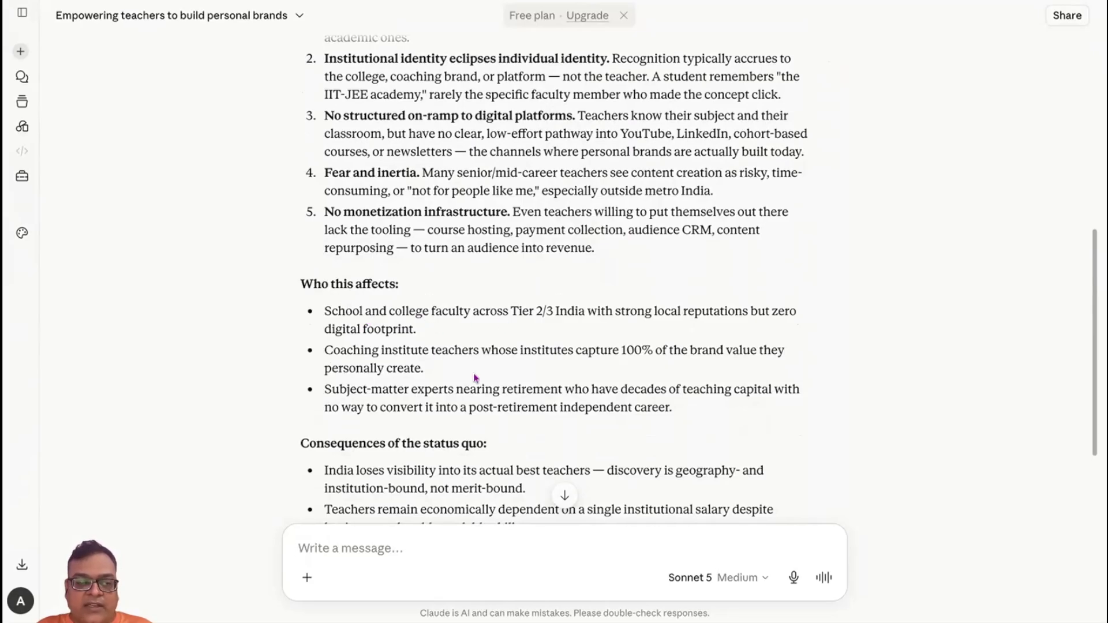
Read who is affected, the consequences and the opportunity in Claude's answer, and return to the original prompt.
{"action": "scroll", "coordinate": [476, 375], "scroll_direction": "down", "scroll_amount": 2}
{"action": "scroll", "coordinate": [522, 319], "scroll_direction": "down", "scroll_amount": 1}
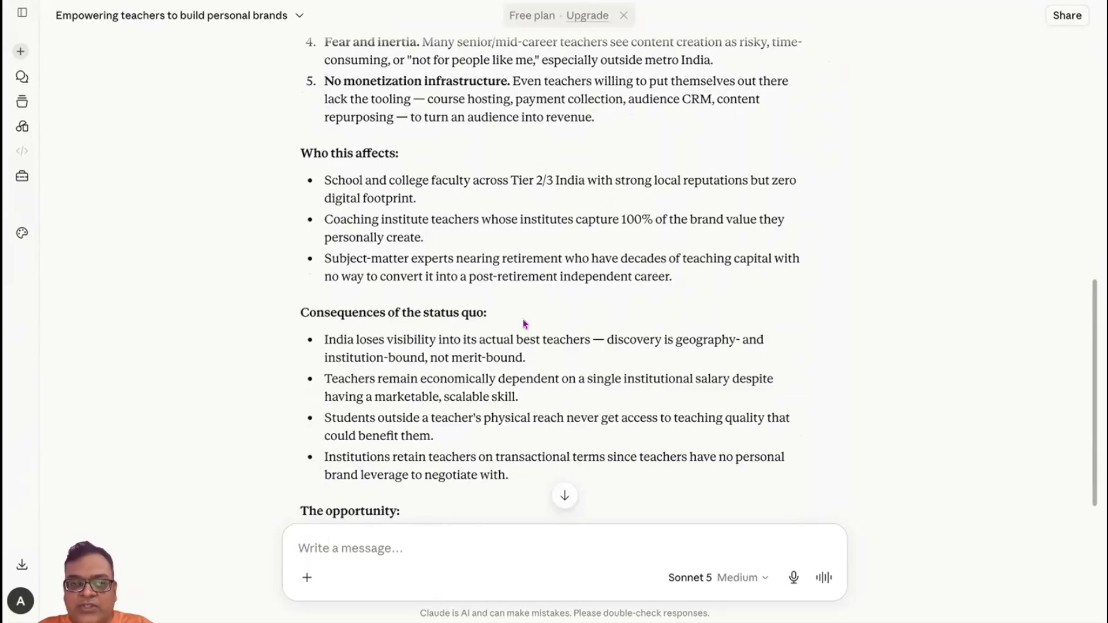
{"action": "scroll", "coordinate": [525, 324], "scroll_direction": "down", "scroll_amount": 1}
{"action": "scroll", "coordinate": [522, 319], "scroll_direction": "down", "scroll_amount": 1}
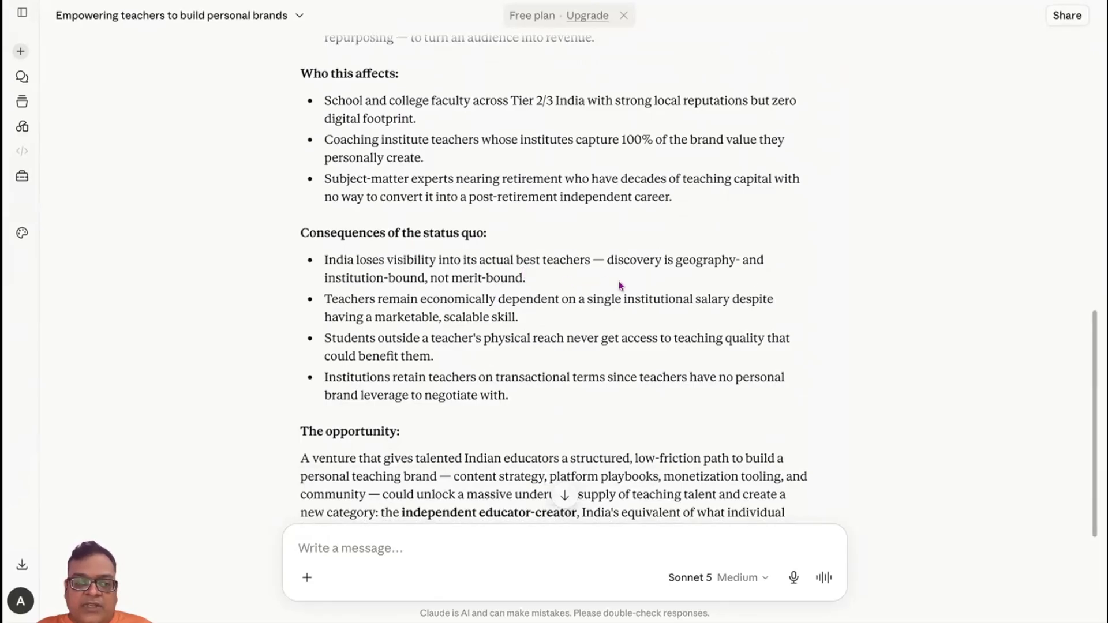
{"action": "scroll", "coordinate": [362, 282], "scroll_direction": "down", "scroll_amount": 3}
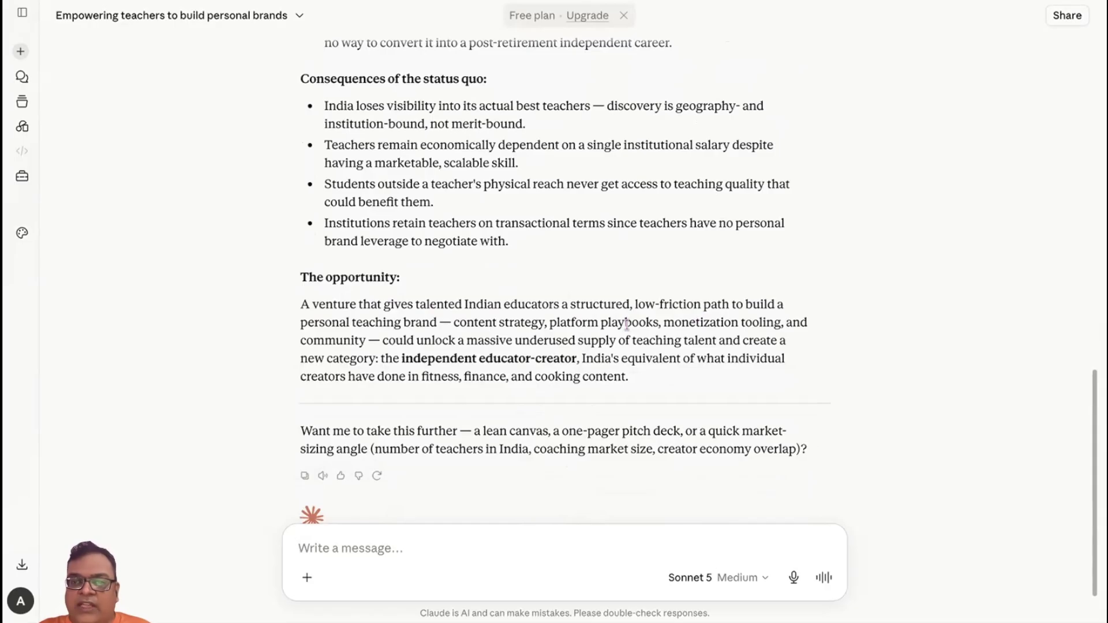
{"action": "scroll", "coordinate": [627, 324], "scroll_direction": "up", "scroll_amount": 6}
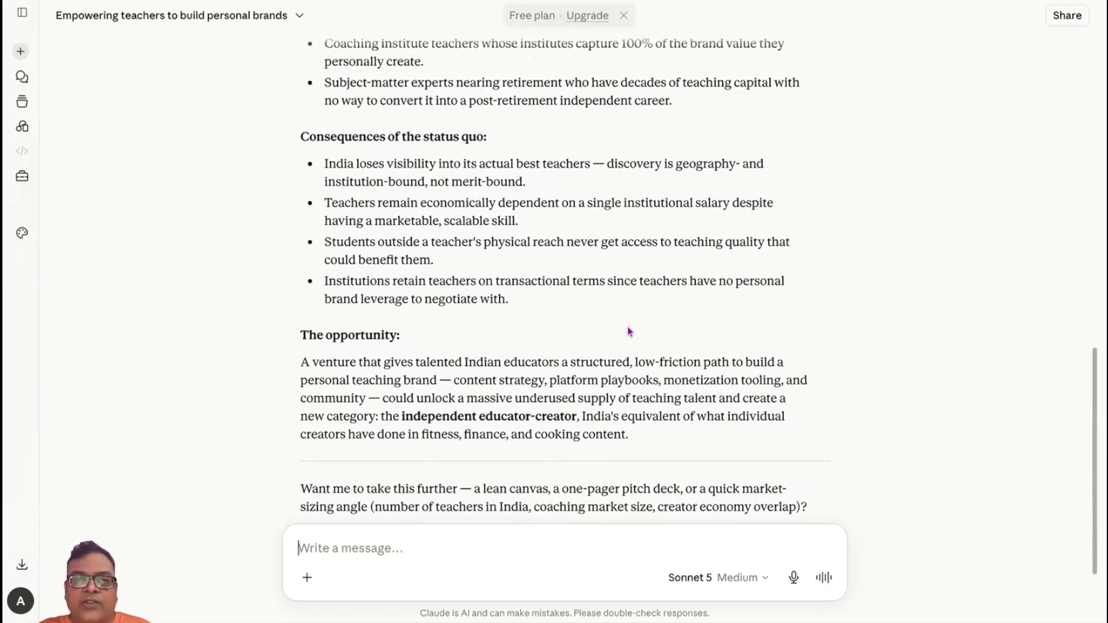
{"action": "scroll", "coordinate": [628, 326], "scroll_direction": "up", "scroll_amount": 12}
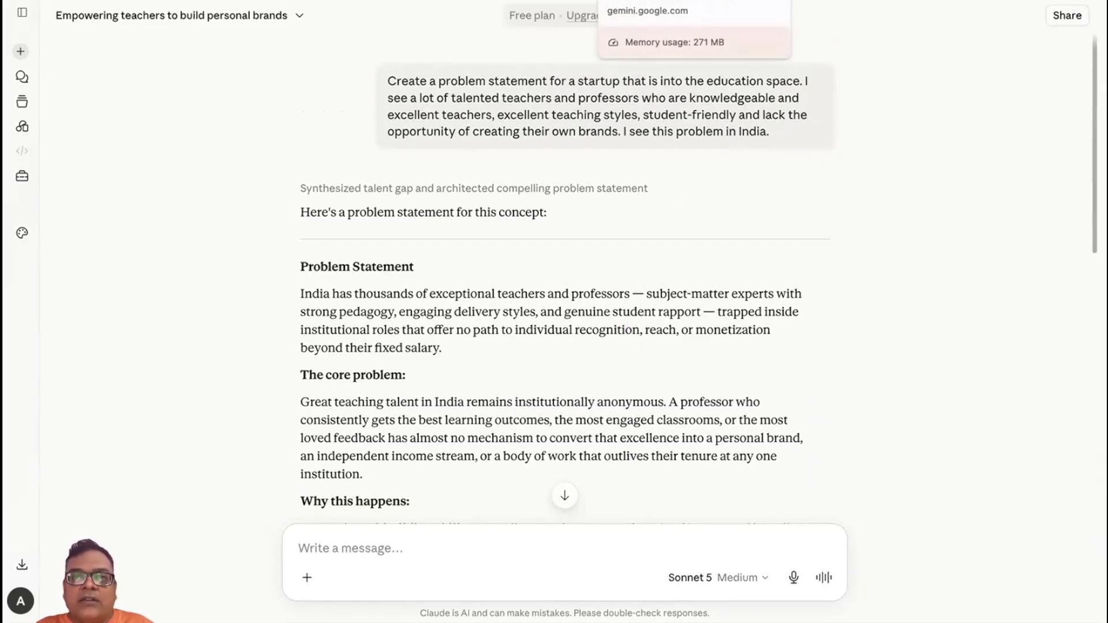
Switch to Gemini and read its executive summary, problem breakdown, Core Pain Points Matrix and opportunity cost.
{"action": "left_click", "coordinate": [647, 0]}
{"action": "scroll", "coordinate": [570, 276], "scroll_direction": "down", "scroll_amount": 2}
{"action": "scroll", "coordinate": [570, 275], "scroll_direction": "up", "scroll_amount": 2}
{"action": "scroll", "coordinate": [572, 278], "scroll_direction": "down", "scroll_amount": 2}
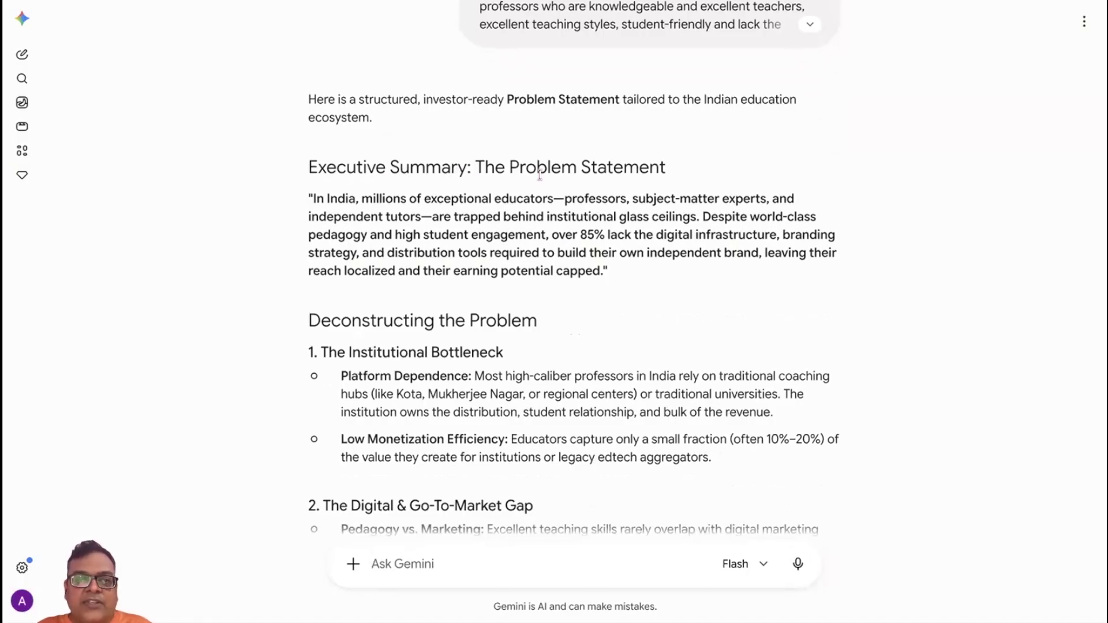
{"action": "scroll", "coordinate": [540, 175], "scroll_direction": "down", "scroll_amount": 1}
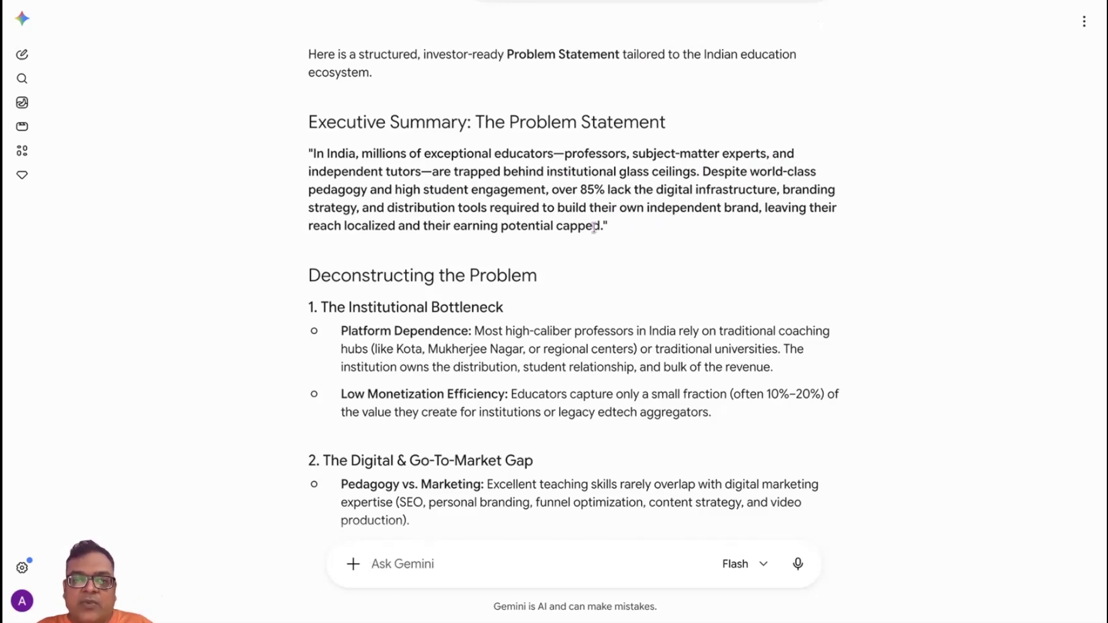
{"action": "scroll", "coordinate": [594, 226], "scroll_direction": "down", "scroll_amount": 1}
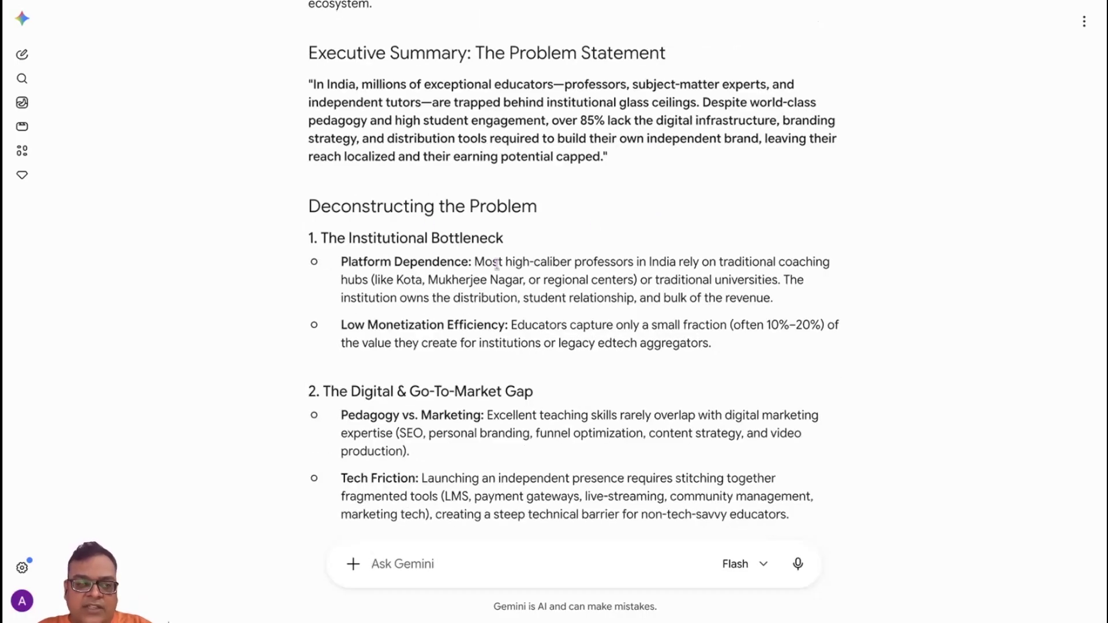
{"action": "scroll", "coordinate": [595, 362], "scroll_direction": "down", "scroll_amount": 1}
{"action": "scroll", "coordinate": [592, 362], "scroll_direction": "down", "scroll_amount": 2}
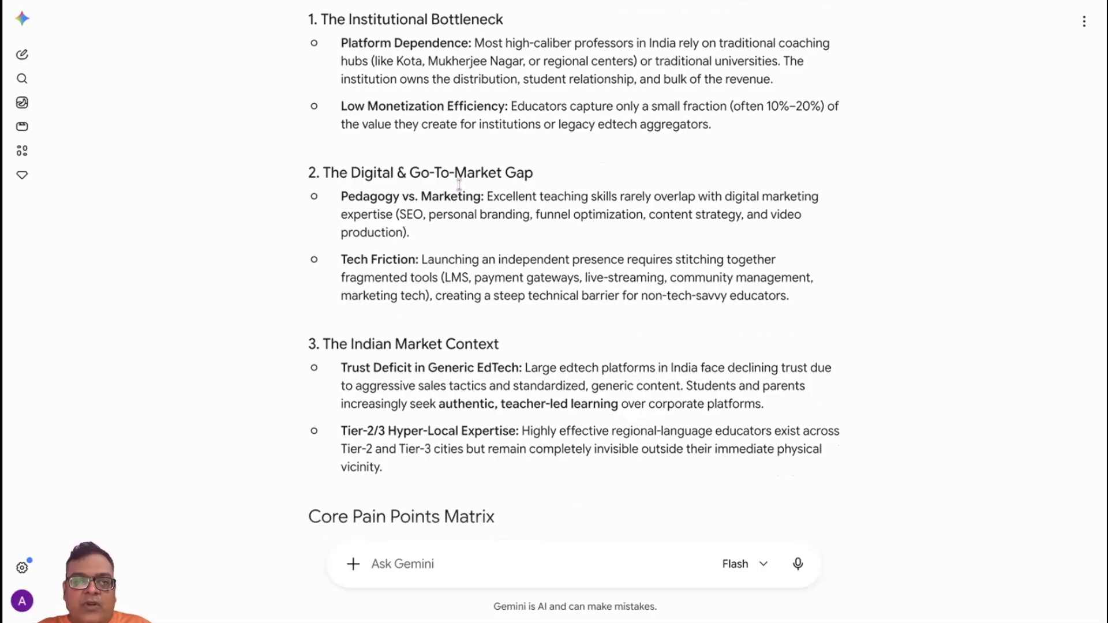
{"action": "scroll", "coordinate": [592, 269], "scroll_direction": "down", "scroll_amount": 1}
{"action": "scroll", "coordinate": [591, 270], "scroll_direction": "down", "scroll_amount": 4}
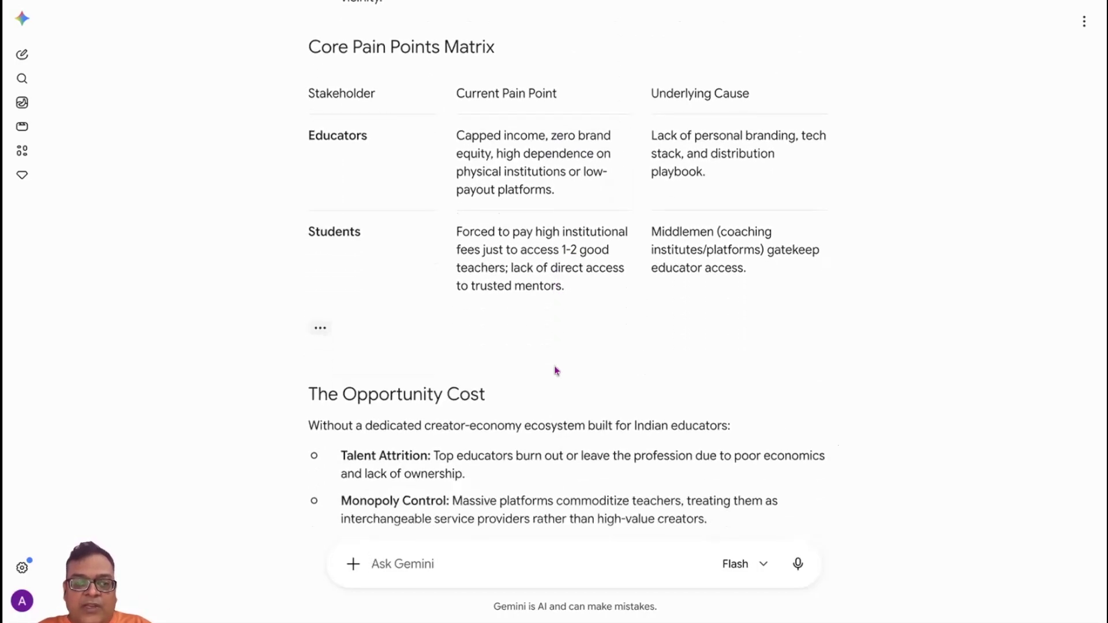
Glance back at Claude's answer and return to Gemini to review its pain points and problem breakdown again.
{"action": "key", "text": "ctrl+Tab"}
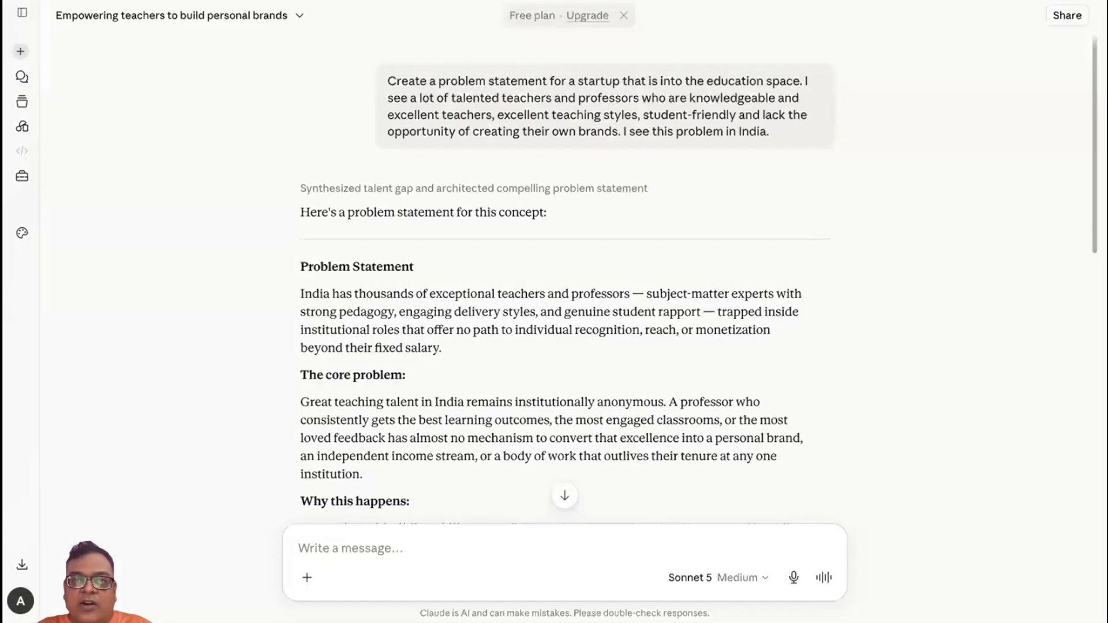
{"action": "key", "text": "ctrl+shift+Tab"}
{"action": "scroll", "coordinate": [606, 380], "scroll_direction": "up", "scroll_amount": 10}
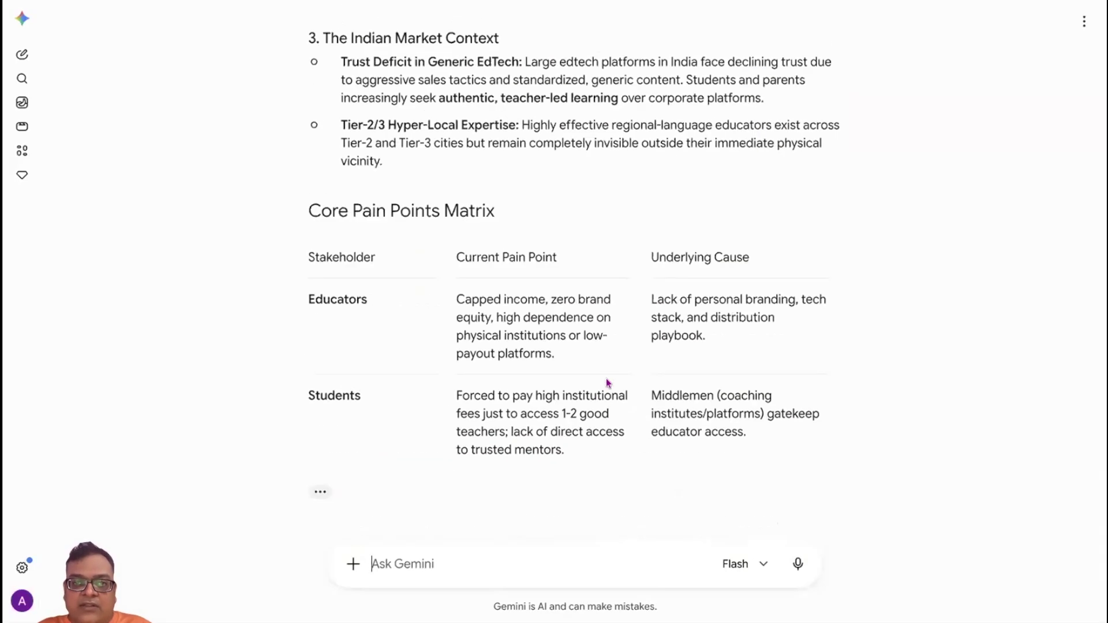
{"action": "scroll", "coordinate": [607, 383], "scroll_direction": "up", "scroll_amount": 2}
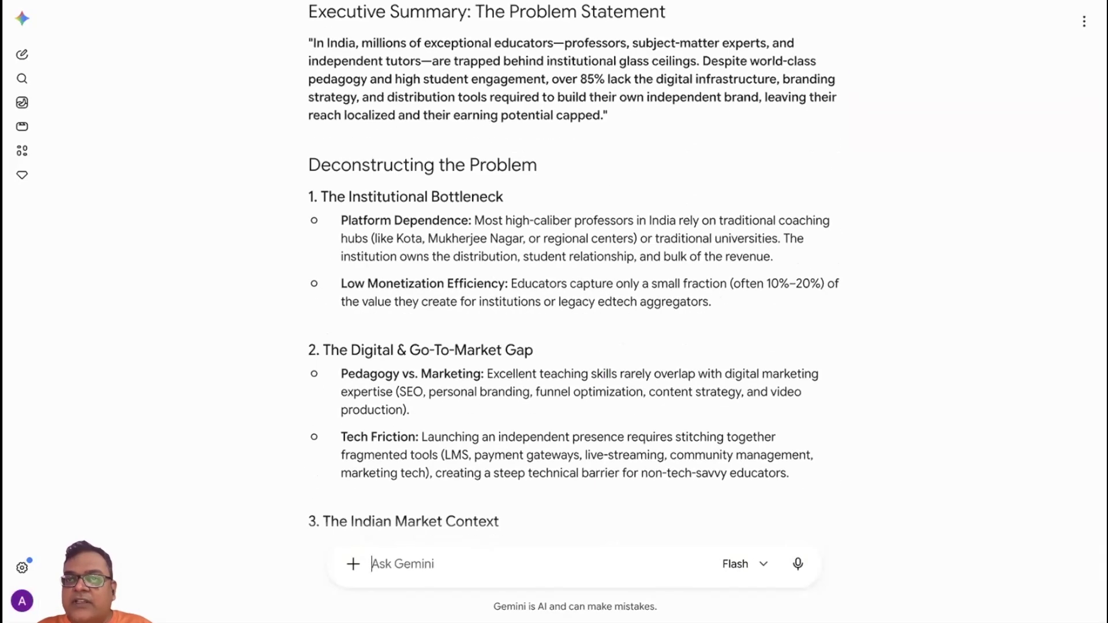
Switch to Perplexity and read its answer from the problem statement through to the concise draft for a pitch or proposal.
{"action": "key", "text": "ctrl+shift+Tab"}
{"action": "scroll", "coordinate": [470, 277], "scroll_direction": "down", "scroll_amount": 3}
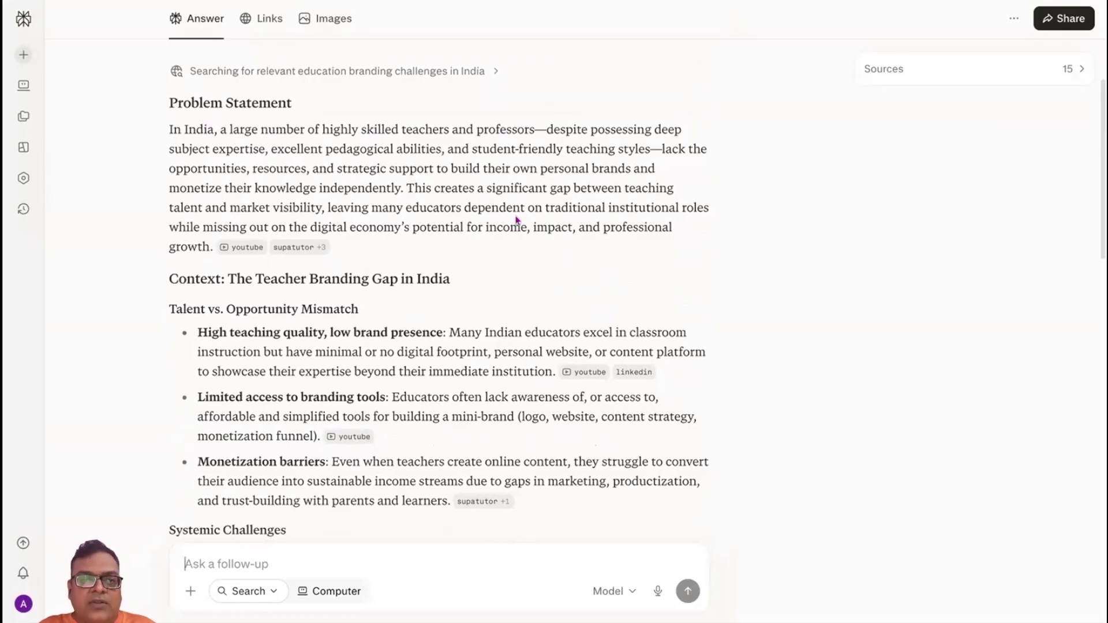
{"action": "scroll", "coordinate": [408, 245], "scroll_direction": "down", "scroll_amount": 4}
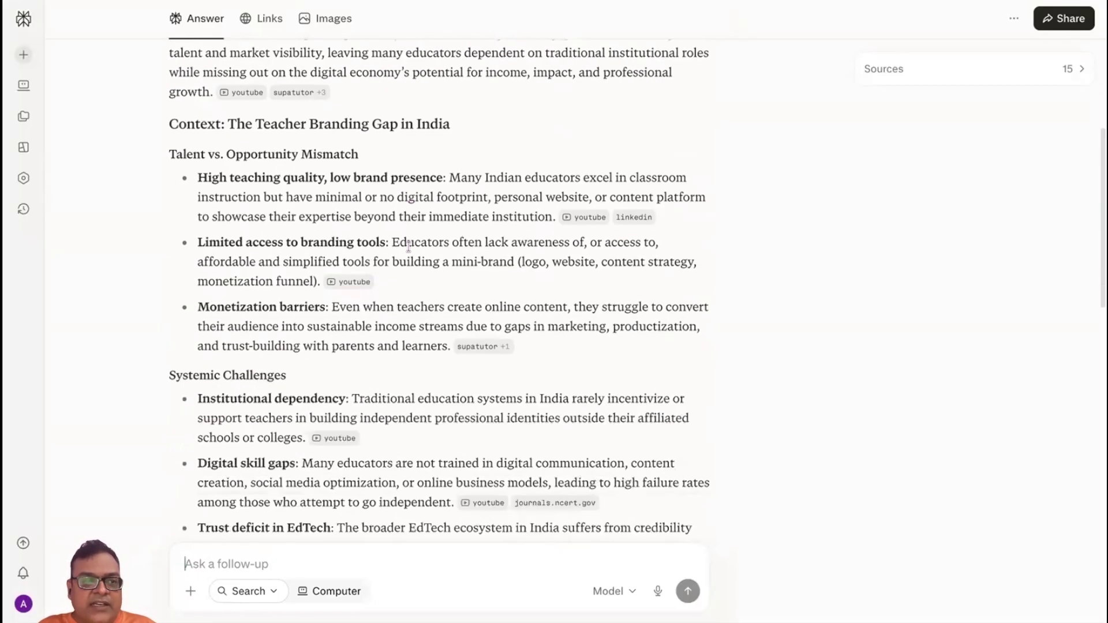
{"action": "scroll", "coordinate": [536, 297], "scroll_direction": "down", "scroll_amount": 2}
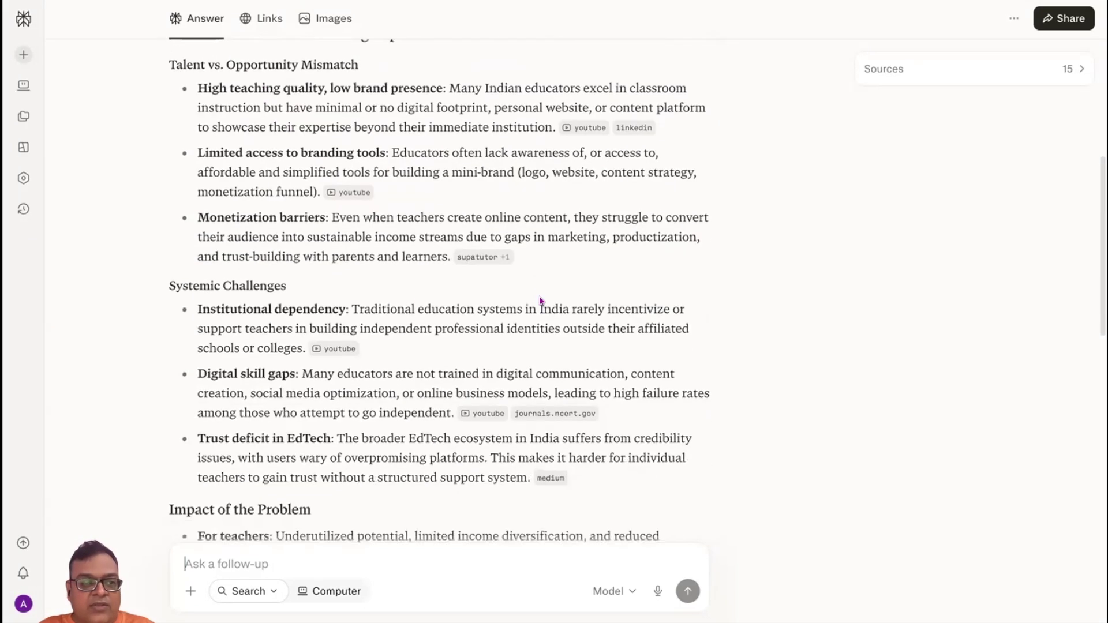
{"action": "scroll", "coordinate": [408, 328], "scroll_direction": "down", "scroll_amount": 5}
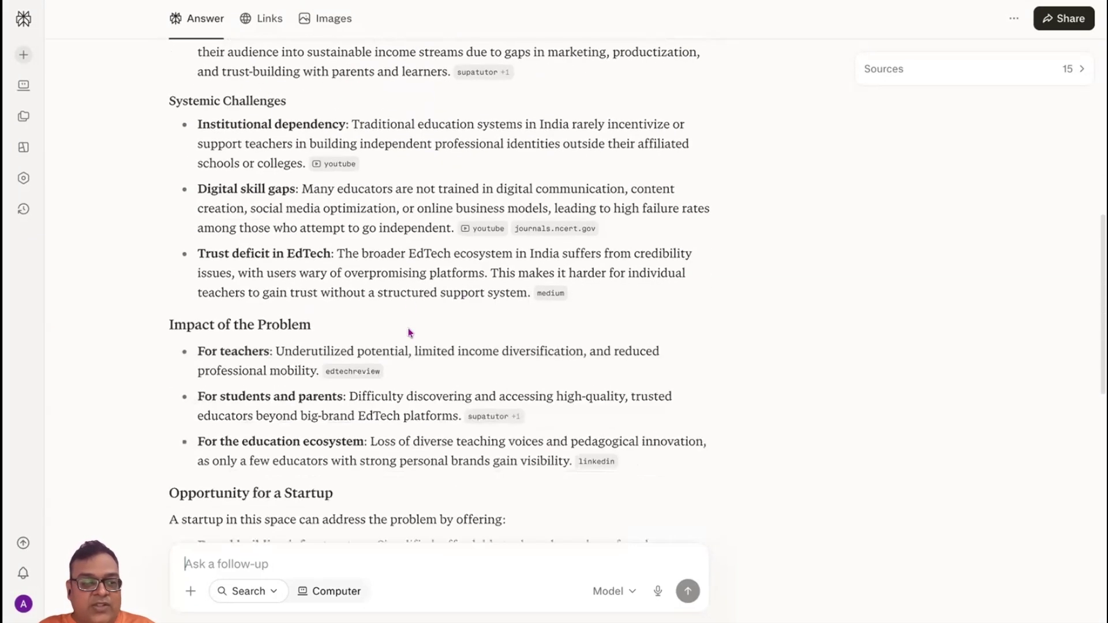
{"action": "scroll", "coordinate": [429, 369], "scroll_direction": "down", "scroll_amount": 3}
{"action": "scroll", "coordinate": [429, 369], "scroll_direction": "down", "scroll_amount": 8}
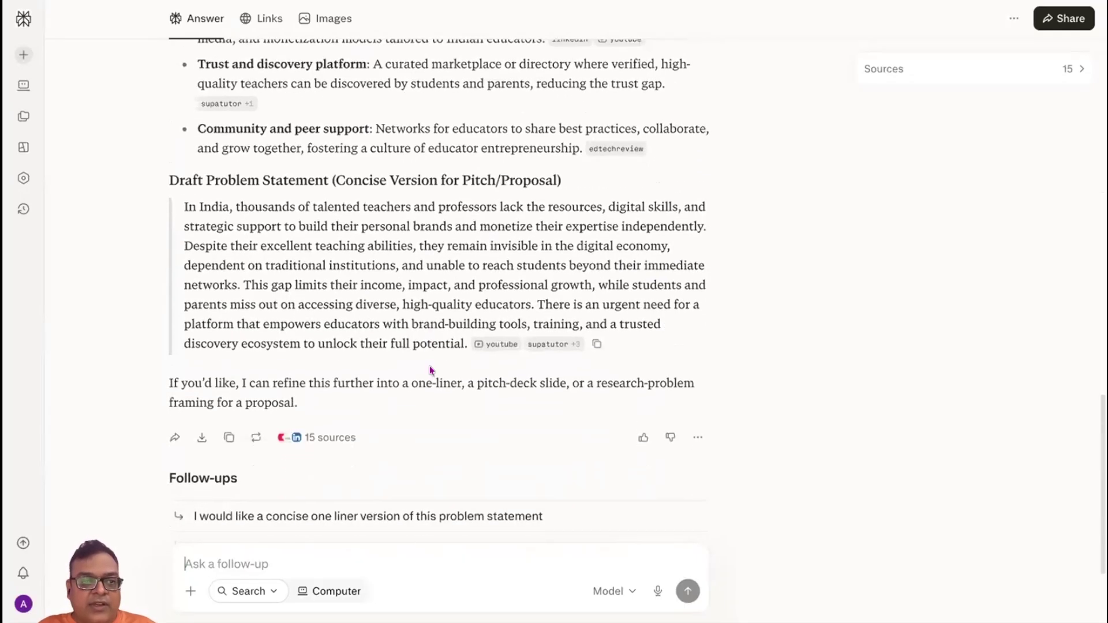
Compare ChatGPT's core problem with Perplexity's startup opportunity section, and preview the edtechreview source cited for community and peer support.
{"action": "scroll", "coordinate": [430, 366], "scroll_direction": "up", "scroll_amount": 3}
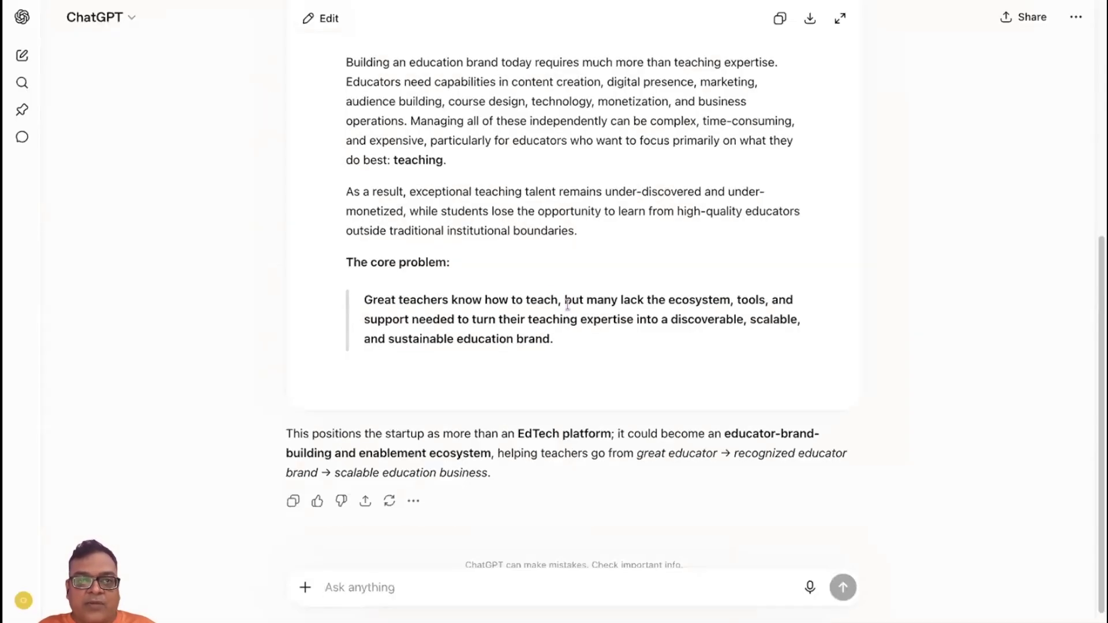
{"action": "scroll", "coordinate": [575, 305], "scroll_direction": "up", "scroll_amount": 4}
{"action": "scroll", "coordinate": [575, 305], "scroll_direction": "down", "scroll_amount": 5}
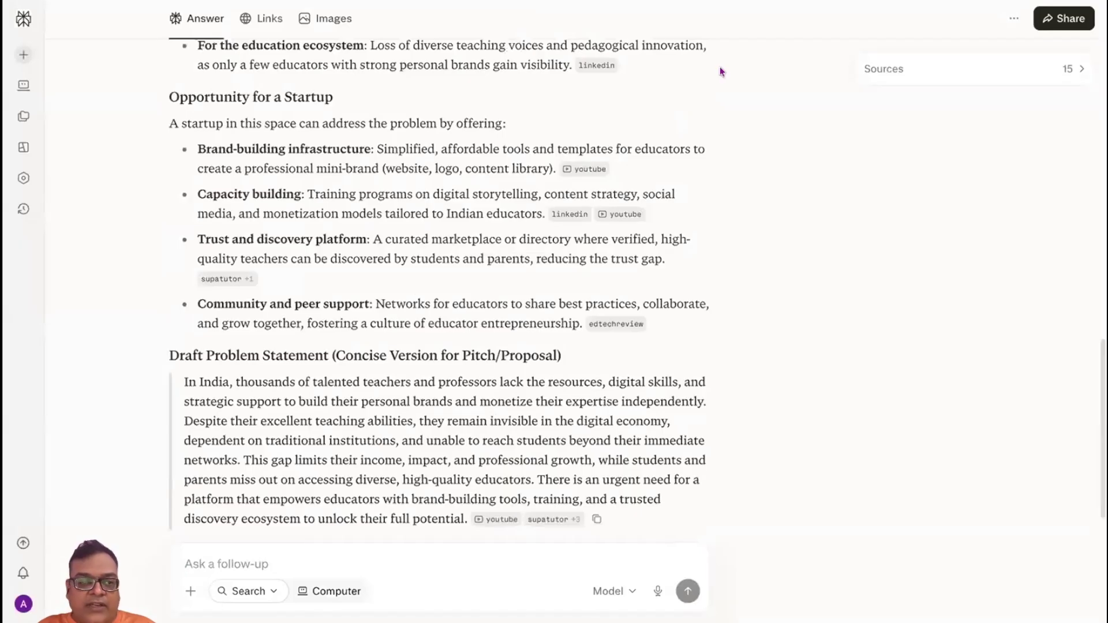
{"action": "scroll", "coordinate": [721, 70], "scroll_direction": "down", "scroll_amount": 5}
{"action": "scroll", "coordinate": [633, 277], "scroll_direction": "up", "scroll_amount": 3}
{"action": "mouse_move", "coordinate": [634, 277]}
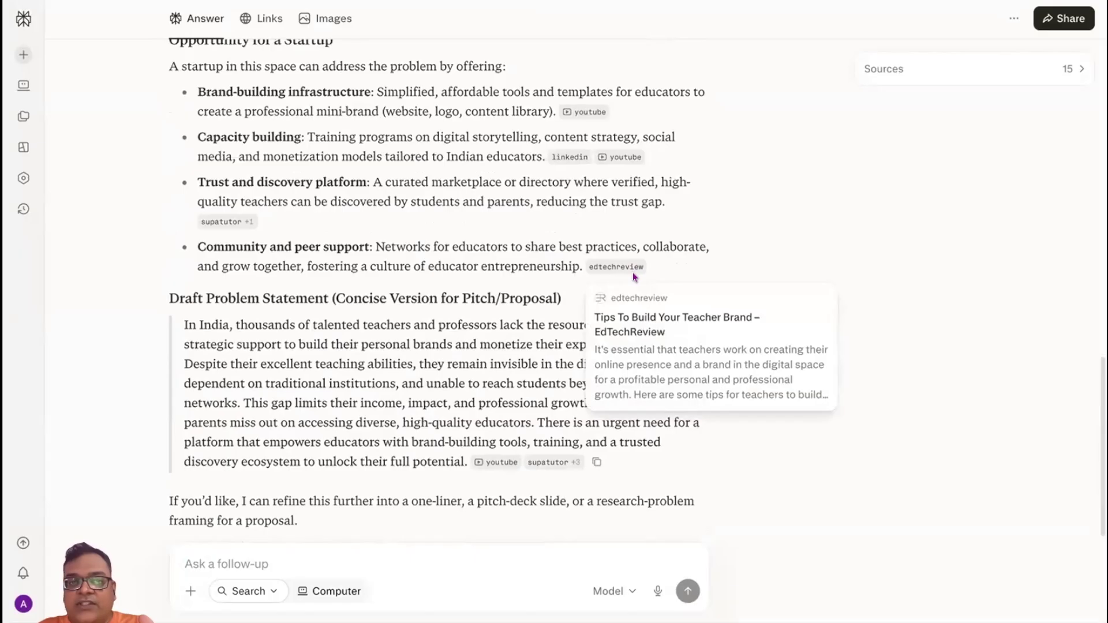
{"action": "scroll", "coordinate": [632, 248], "scroll_direction": "up", "scroll_amount": 4}
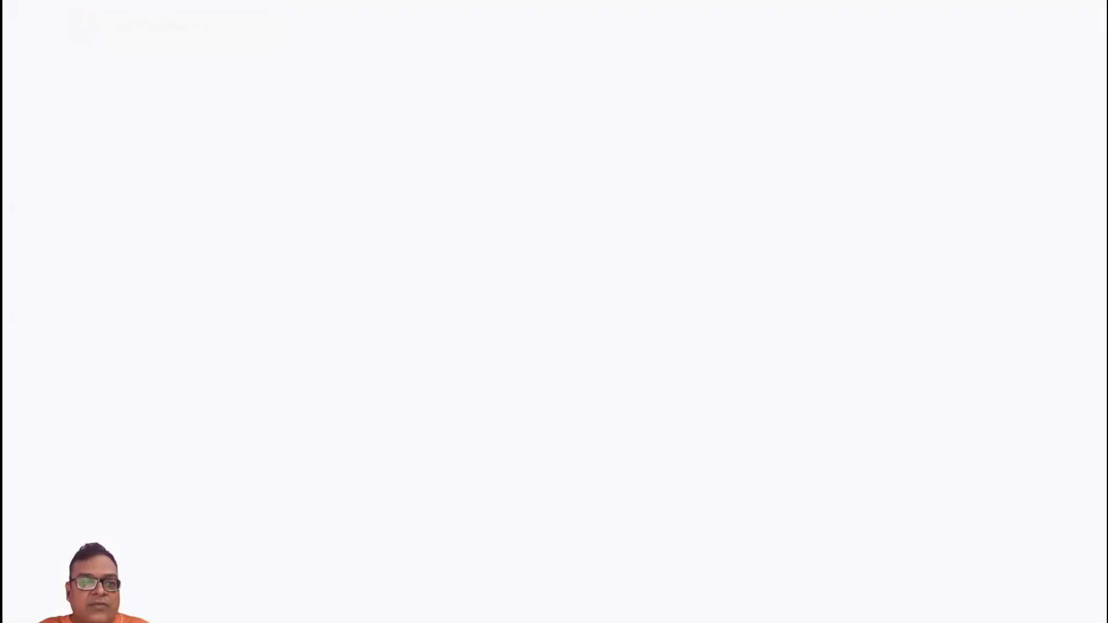
Copy the Prompt 1 text from the Google Docs document and paste it into ChatGPT's message box.
{"action": "scroll", "coordinate": [404, 324], "scroll_direction": "down", "scroll_amount": 1}
{"action": "left_click_drag", "start_coordinate": [345, 283], "coordinate": [234, 247]}
{"action": "key", "text": "super+c"}
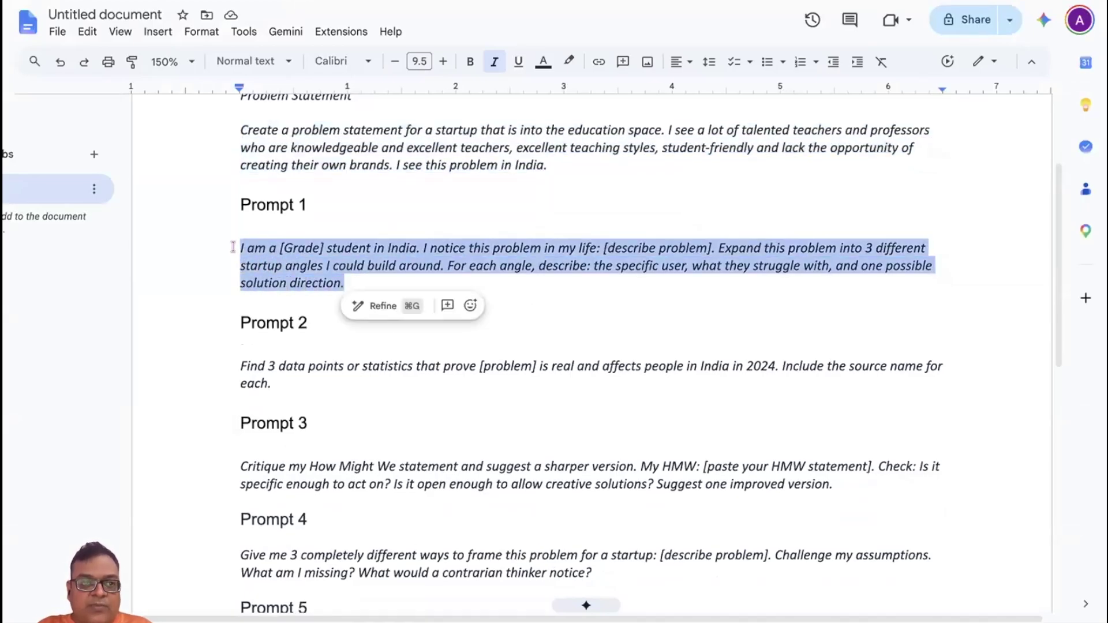
{"action": "left_click", "coordinate": [254, 1]}
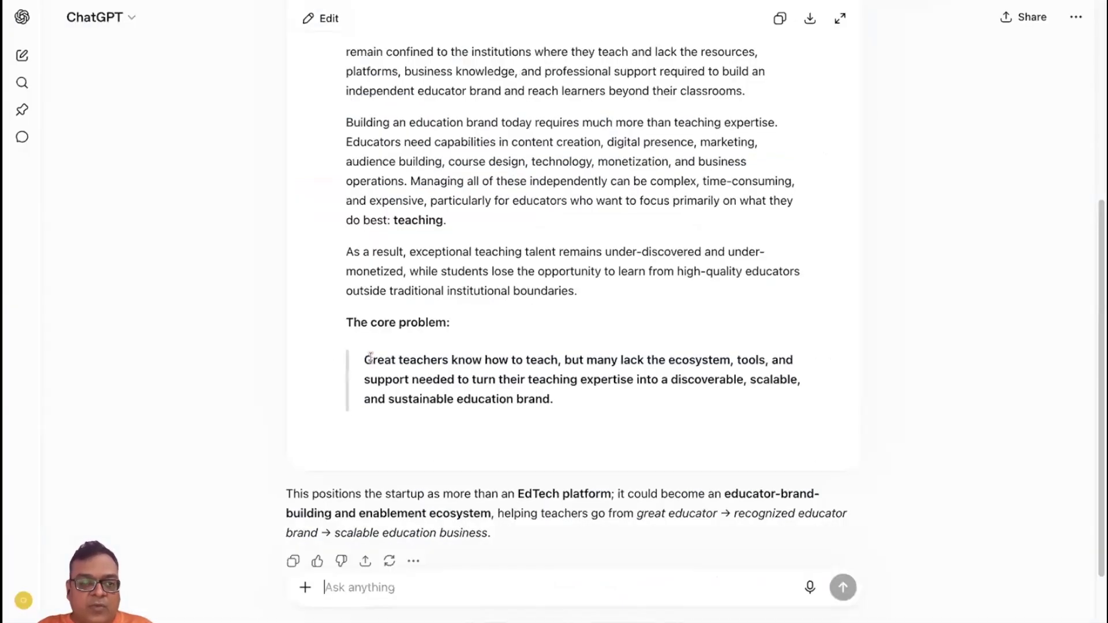
{"action": "left_click", "coordinate": [359, 580]}
{"action": "key", "text": "super+v"}
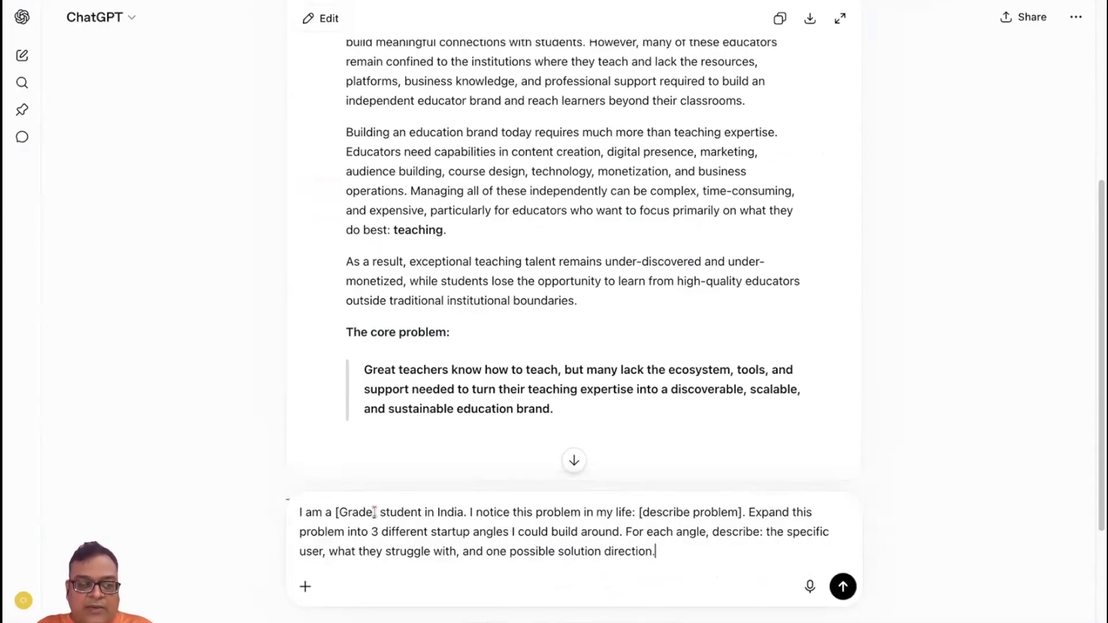
Replace the [Grade] placeholder in the pasted prompt with "11th grade".
{"action": "left_click", "coordinate": [375, 512]}
{"action": "key", "text": "BackSpace"}
{"action": "key", "text": "BackSpace"}
{"action": "key", "text": "BackSpace"}
{"action": "key", "text": "BackSpace"}
{"action": "key", "text": "BackSpace"}
{"action": "key", "text": "BackSpace"}
{"action": "key", "text": "BackSpace"}
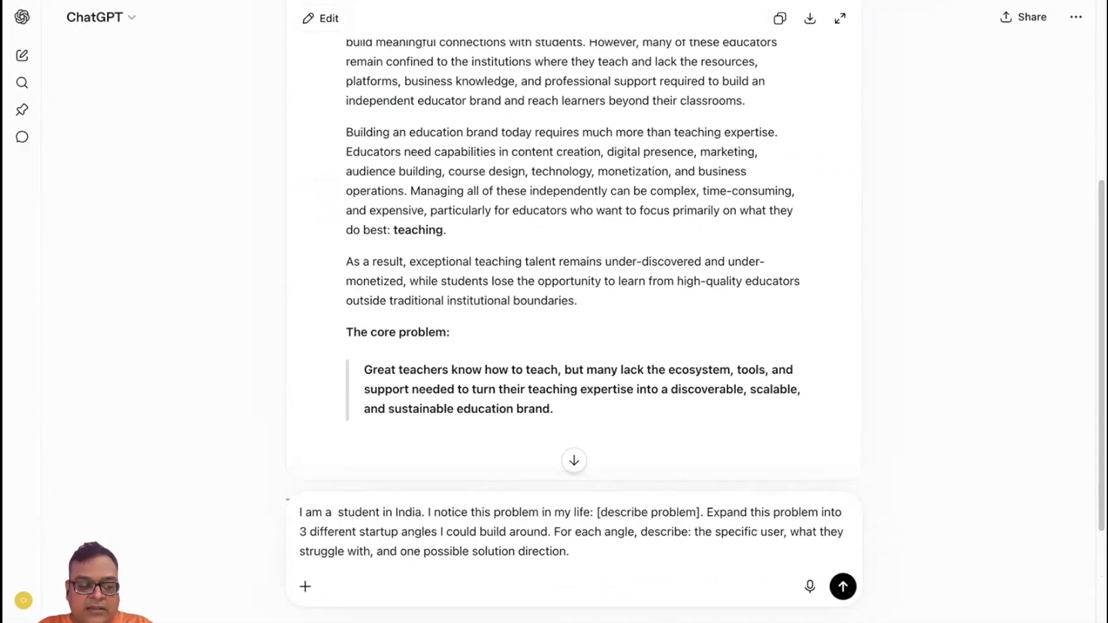
{"action": "type", "text": "11th grade"}
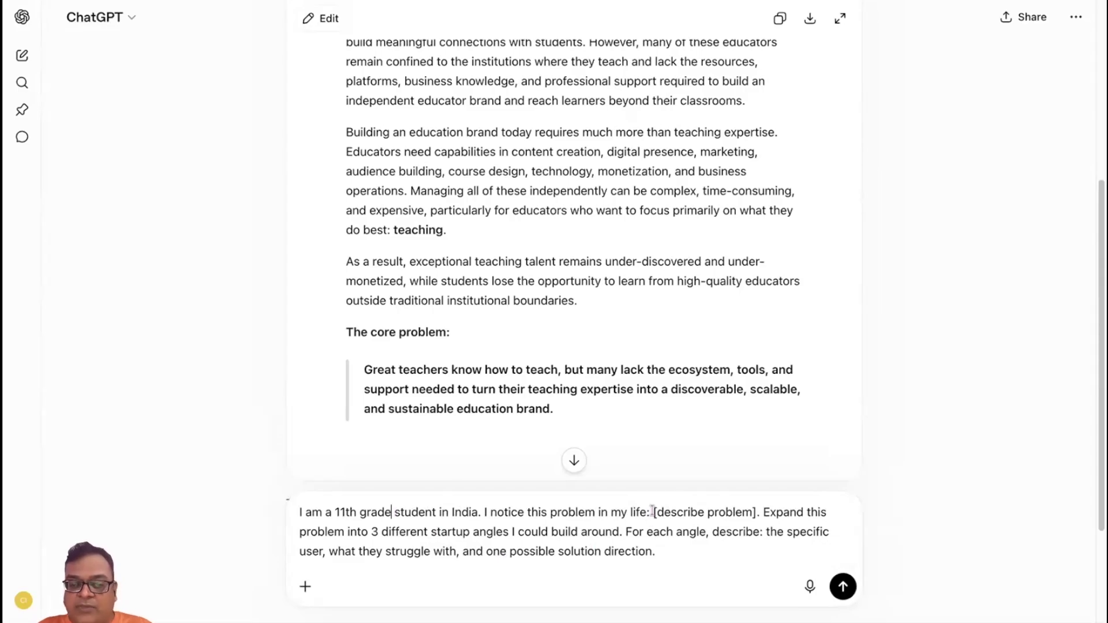
Delete the [describe problem] placeholder from the prompt in ChatGPT's message box.
{"action": "left_click", "coordinate": [755, 512]}
{"action": "key", "text": "BackSpace"}
{"action": "key", "text": "BackSpace"}
{"action": "key", "text": "BackSpace"}
{"action": "key", "text": "BackSpace"}
{"action": "key", "text": "BackSpace"}
{"action": "key", "text": "BackSpace"}
{"action": "key", "text": "BackSpace"}
{"action": "key", "text": "BackSpace"}
{"action": "key", "text": "BackSpace"}
{"action": "key", "text": "BackSpace"}
{"action": "key", "text": "BackSpace"}
{"action": "key", "text": "BackSpace"}
{"action": "key", "text": "BackSpace"}
{"action": "key", "text": "BackSpace"}
{"action": "key", "text": "BackSpace"}
{"action": "key", "text": "BackSpace"}
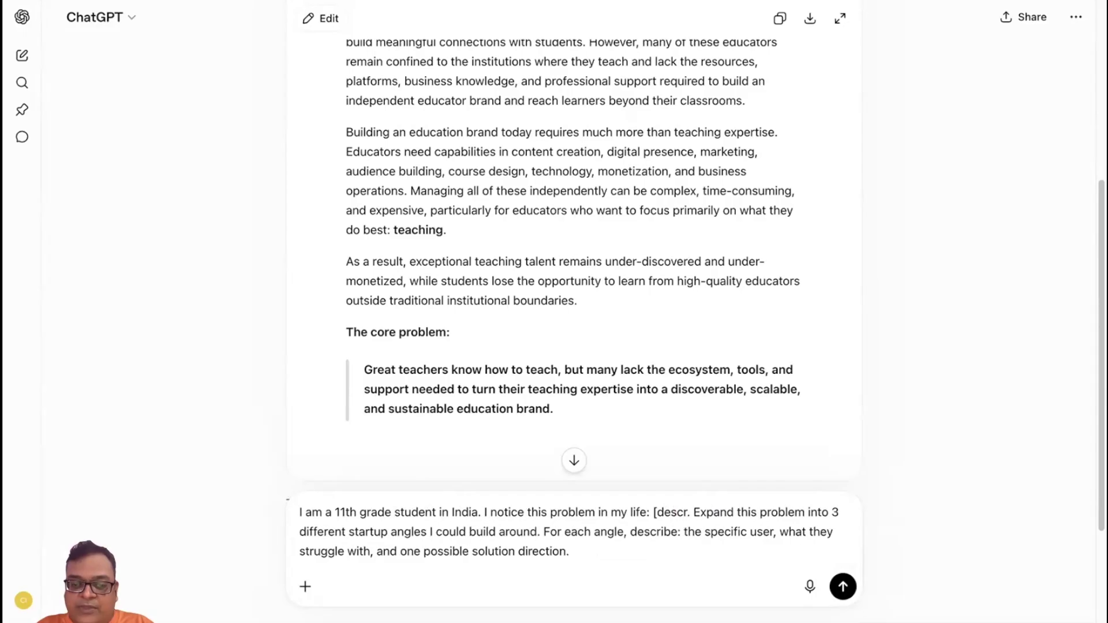
{"action": "key", "text": "BackSpace"}
{"action": "key", "text": "BackSpace"}
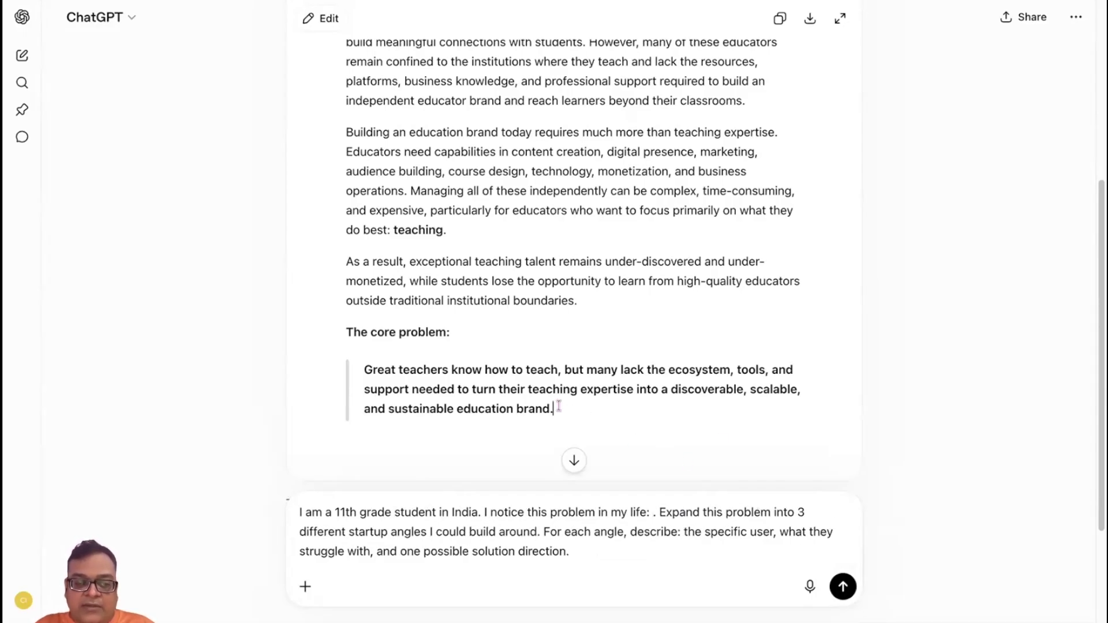
Insert "the above problem" after "in my life" in the prompt and remove the leftover colon and space.
{"action": "left_click", "coordinate": [645, 512]}
{"action": "type", "text": "the above"}
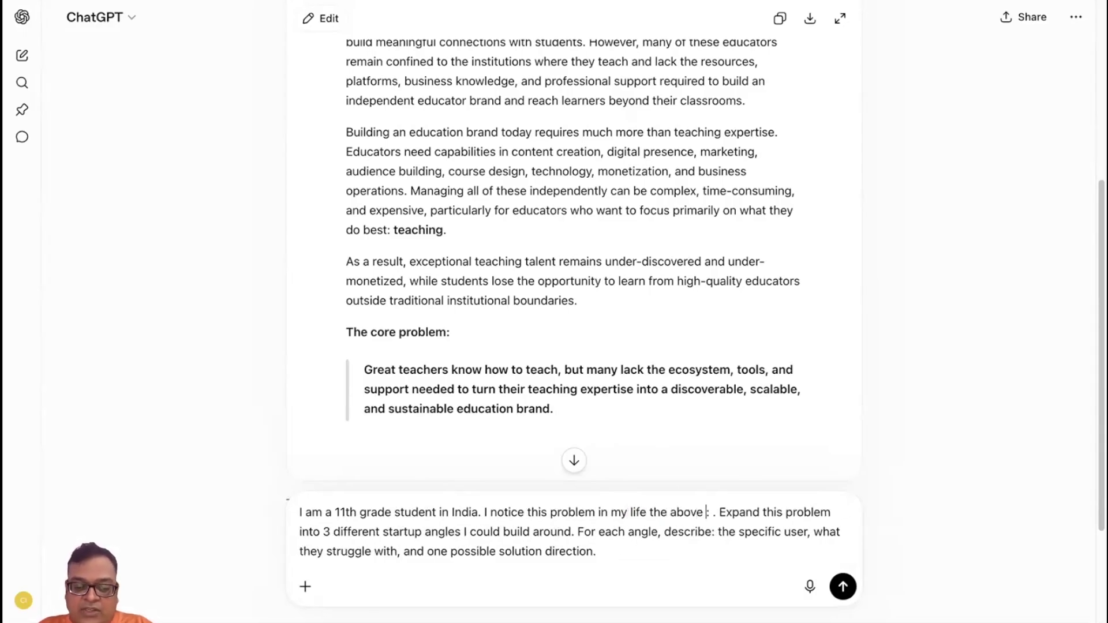
{"action": "type", "text": " pro"}
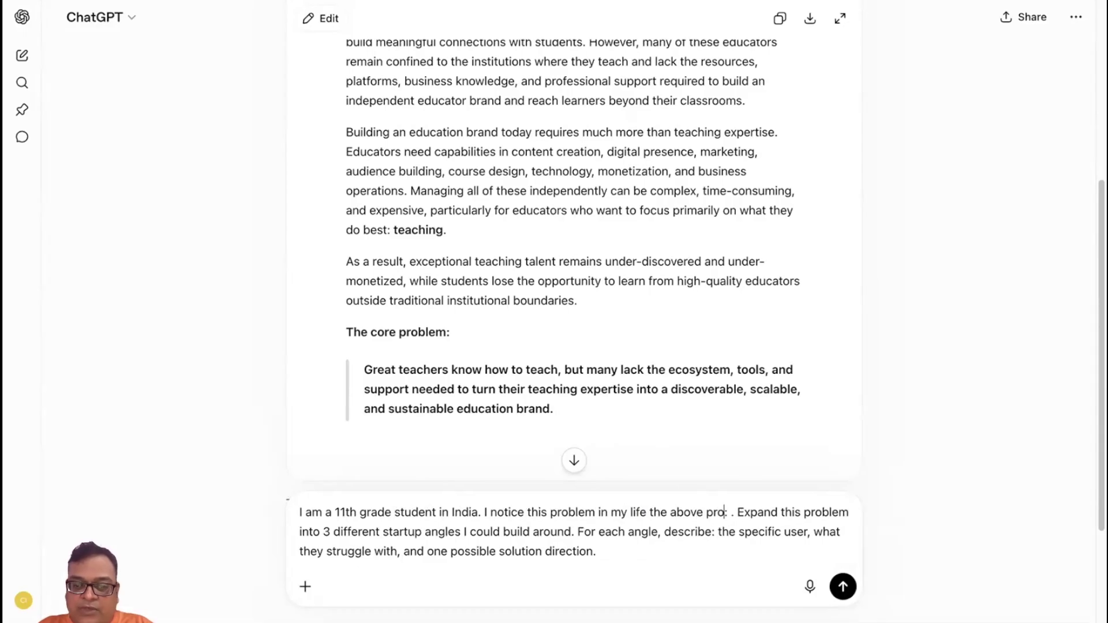
{"action": "type", "text": "blem"}
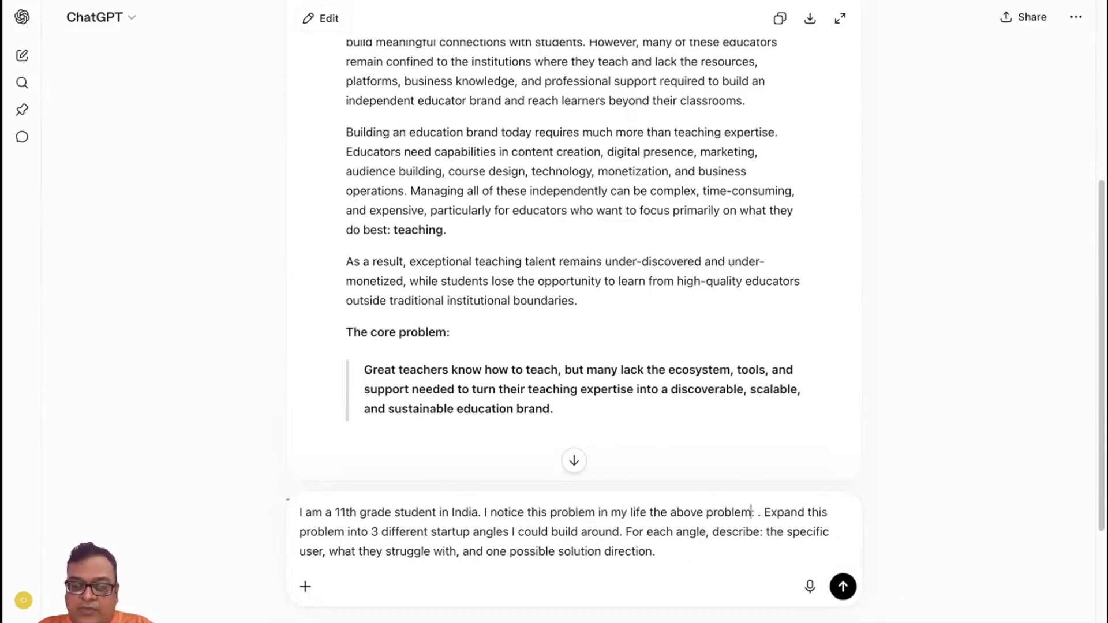
{"action": "key", "text": "BackSpace"}
{"action": "key", "text": "BackSpace"}
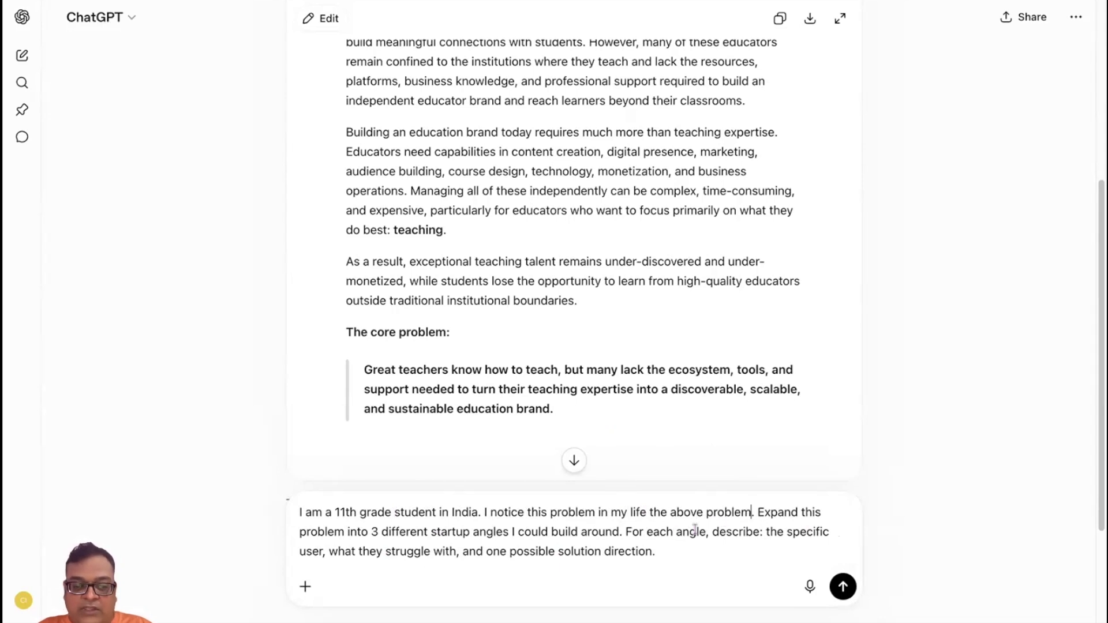
Copy the complete edited prompt from ChatGPT and paste it into the message boxes of Claude, Gemini and Perplexity.
{"action": "left_click_drag", "start_coordinate": [658, 552], "coordinate": [292, 510]}
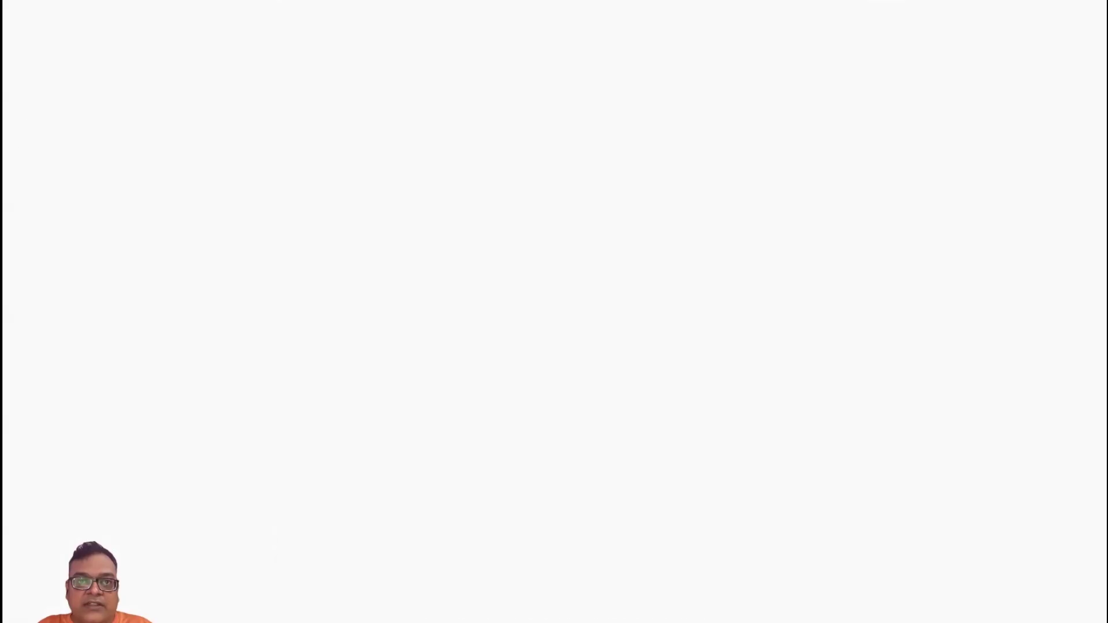
{"action": "type", "text": "I am a 11th grade student in India. I notice this problem in my life the above problem. Expand this problem into 3 different startup angles I could build around. For each angle, describe: the specific user, what they struggle with, and one possible solution direction."}
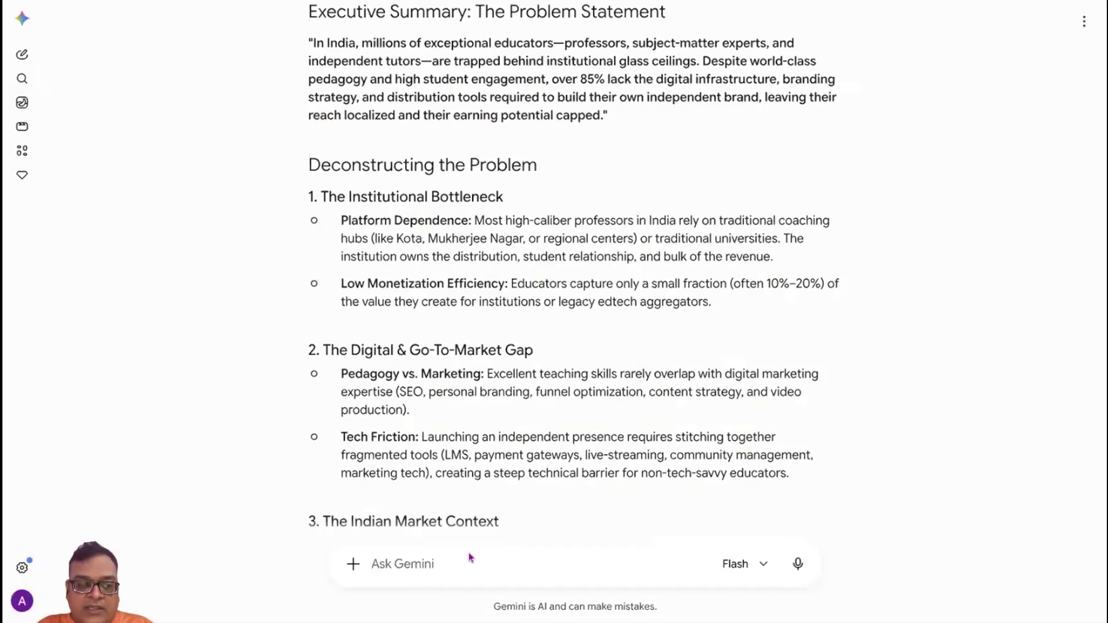
{"action": "left_click", "coordinate": [413, 560]}
{"action": "type", "text": "I am a 11th grade student in India. I notice this problem in my life the above problem. Expand this problem into 3 different startup angles I could build around. For each angle, describe: the specific user, what they struggle with, and one possible solution direction."}
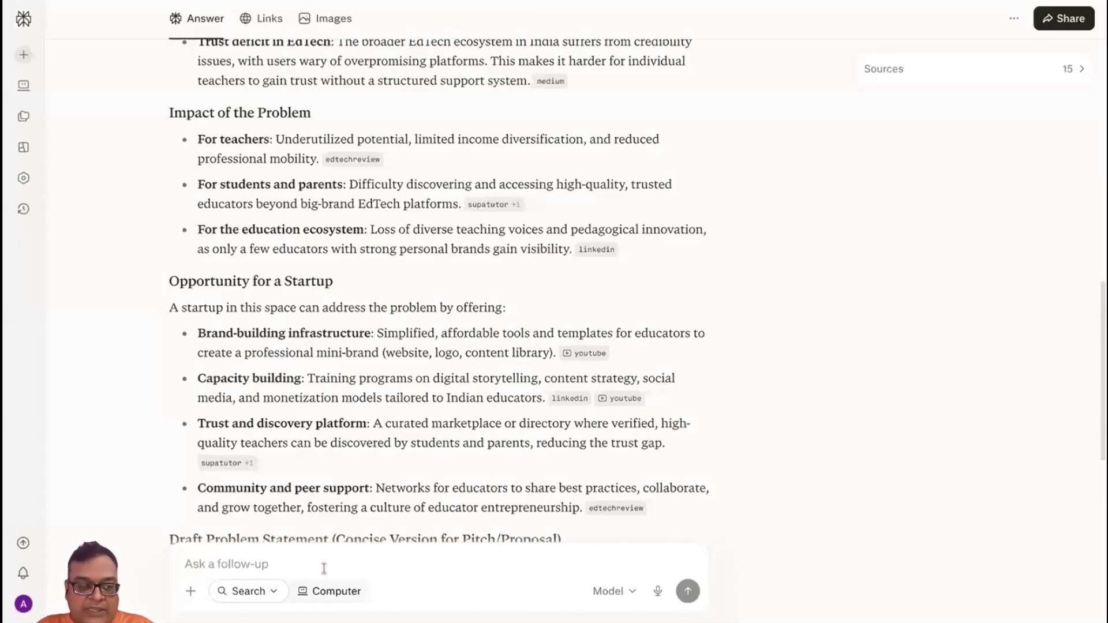
{"action": "type", "text": "I am a 11th grade student in India. I notice this problem in my life the above problem. Expand this problem into 3 different startup angles I could build around. For each angle, describe: the specific user, what they struggle with, and one possible solution direction."}
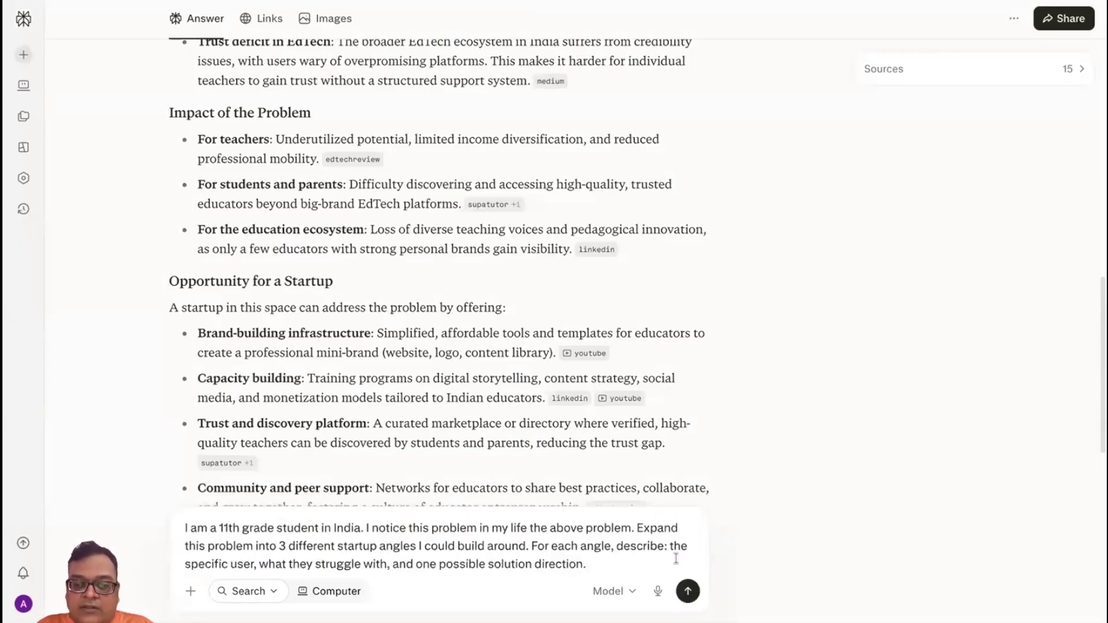
Submit the startup-angles prompt in Perplexity, Gemini, Claude and ChatGPT.
{"action": "left_click", "coordinate": [686, 589]}
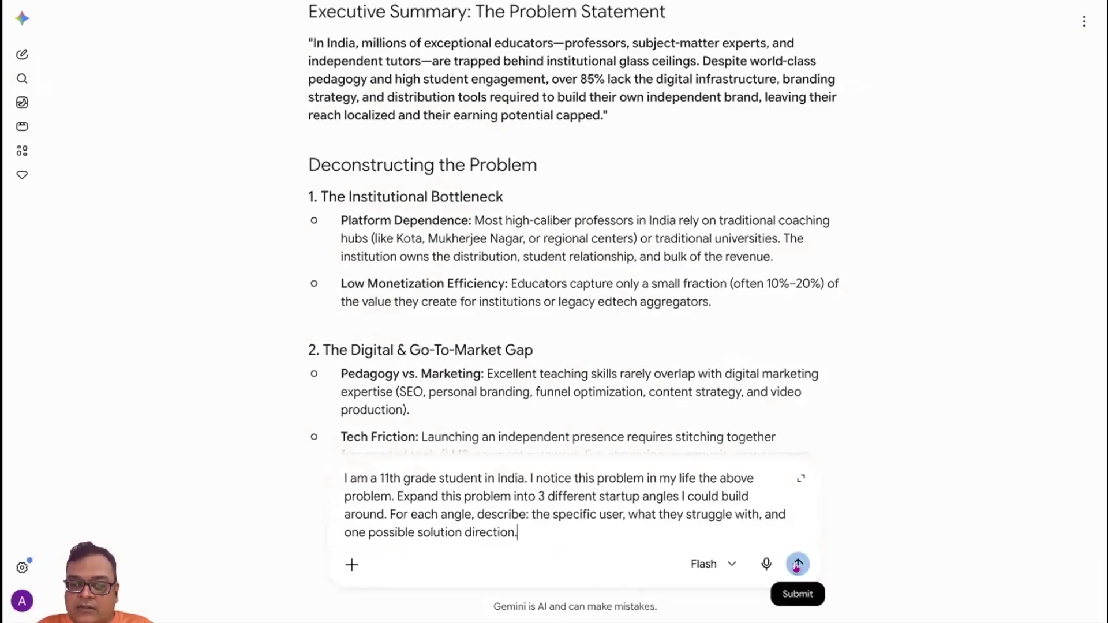
{"action": "left_click", "coordinate": [797, 563]}
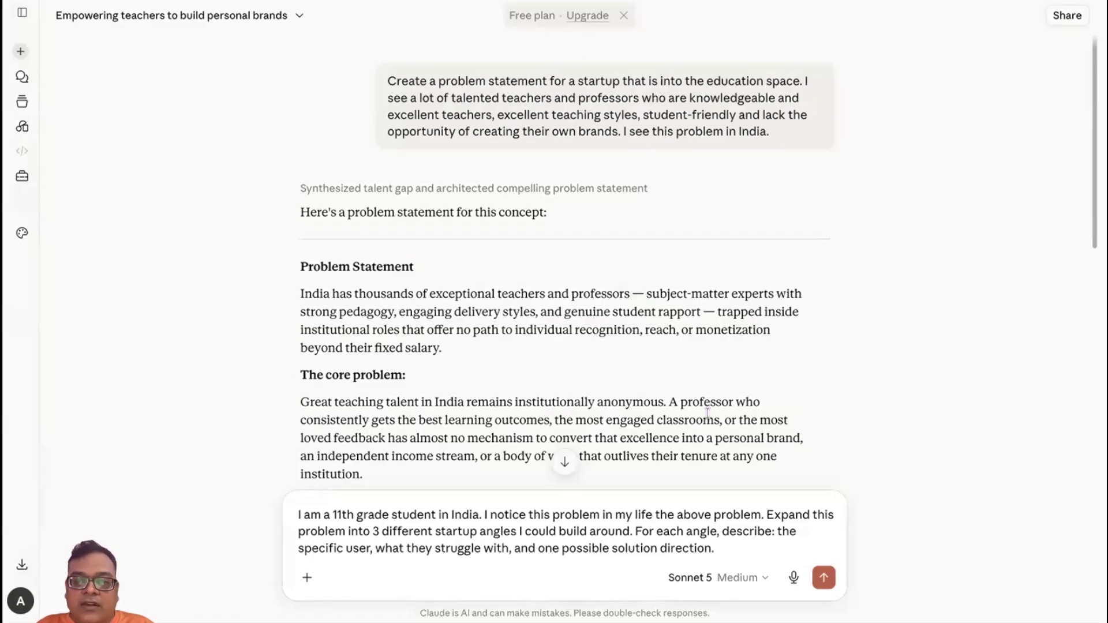
{"action": "left_click", "coordinate": [824, 577]}
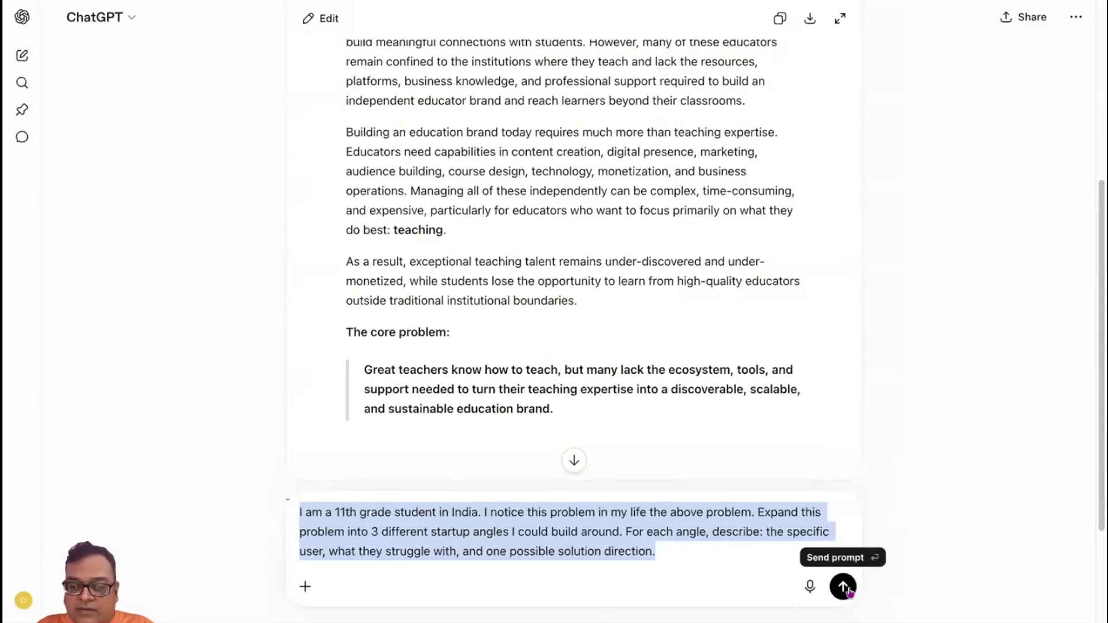
{"action": "left_click", "coordinate": [842, 586]}
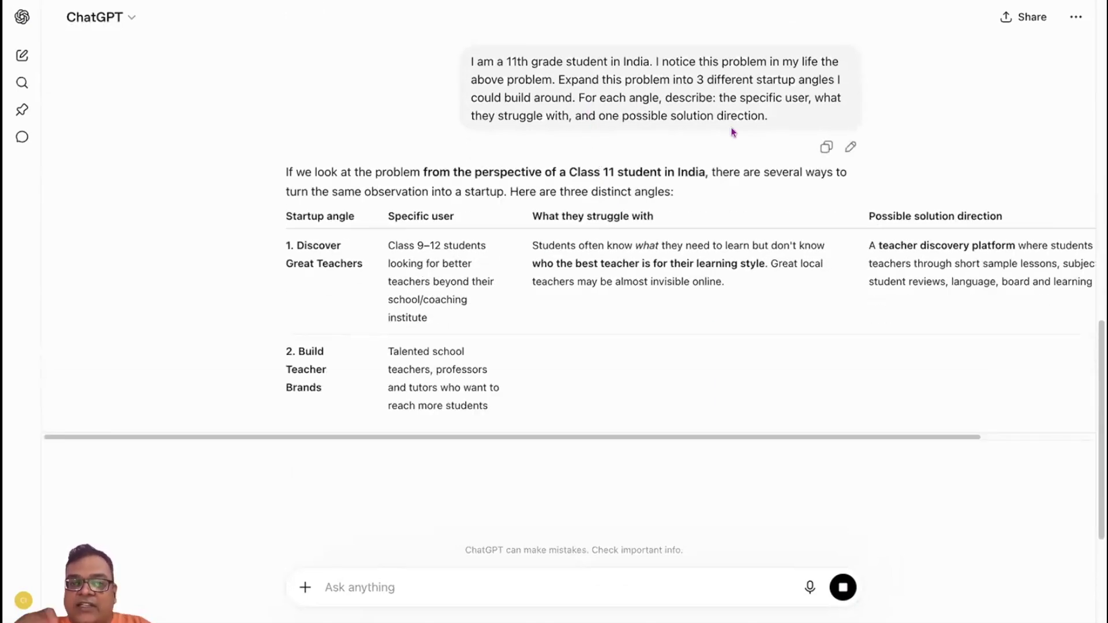
Read ChatGPT's startup-angle table across users, struggles and solution directions, then the section on the important difference.
{"action": "scroll", "coordinate": [759, 245], "scroll_direction": "right", "scroll_amount": 2}
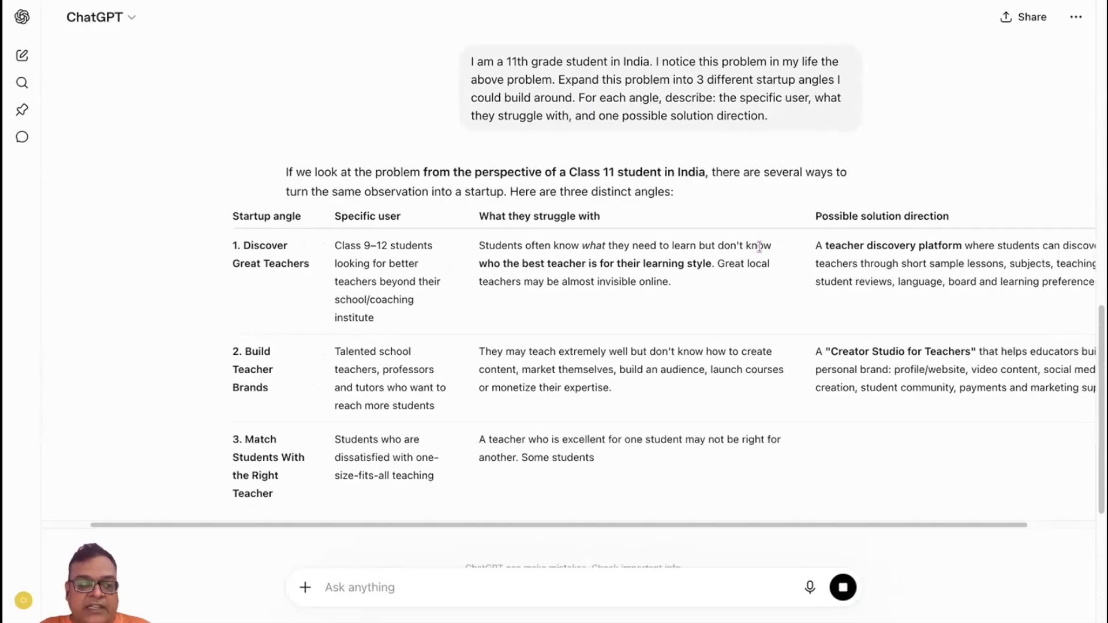
{"action": "scroll", "coordinate": [763, 247], "scroll_direction": "up", "scroll_amount": 3}
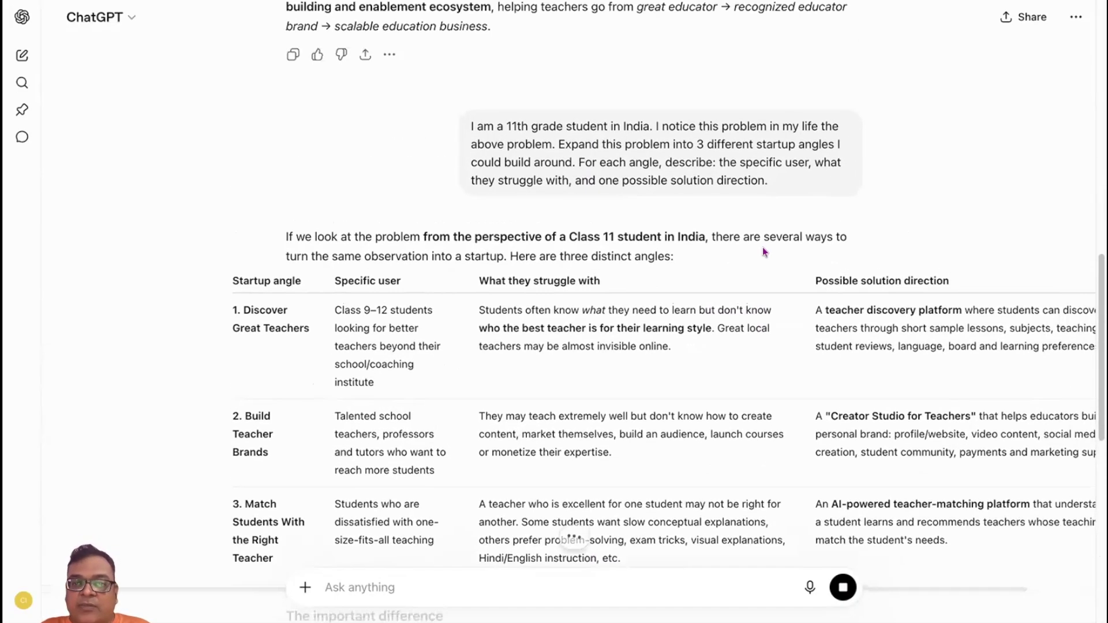
{"action": "right_click", "coordinate": [763, 247]}
{"action": "left_click", "coordinate": [649, 162]}
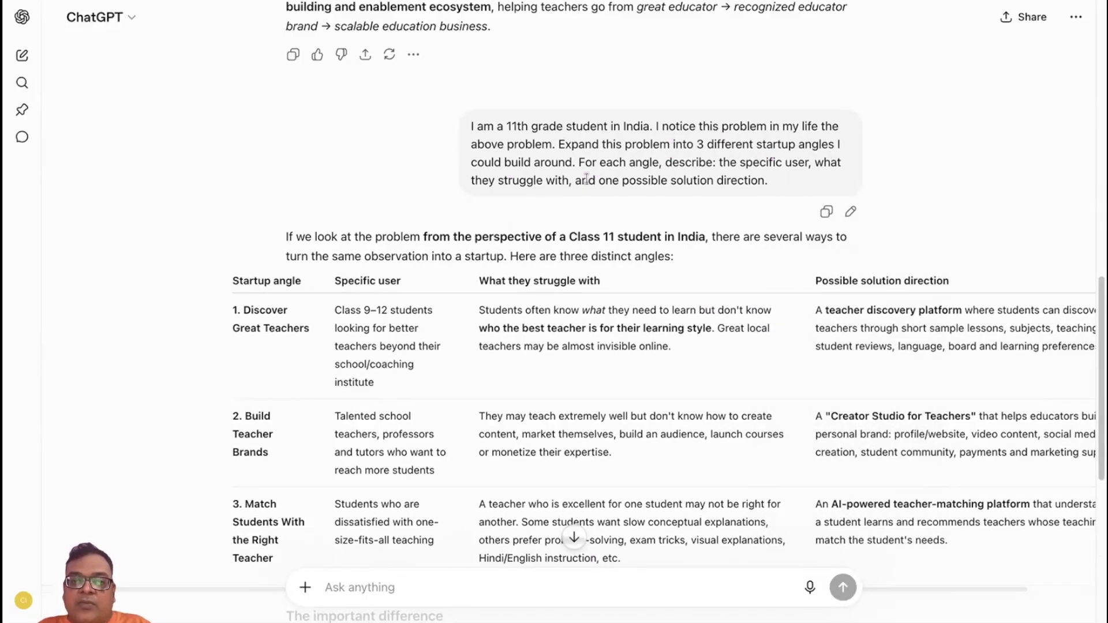
{"action": "scroll", "coordinate": [587, 179], "scroll_direction": "down", "scroll_amount": 1}
{"action": "scroll", "coordinate": [725, 155], "scroll_direction": "down", "scroll_amount": 1}
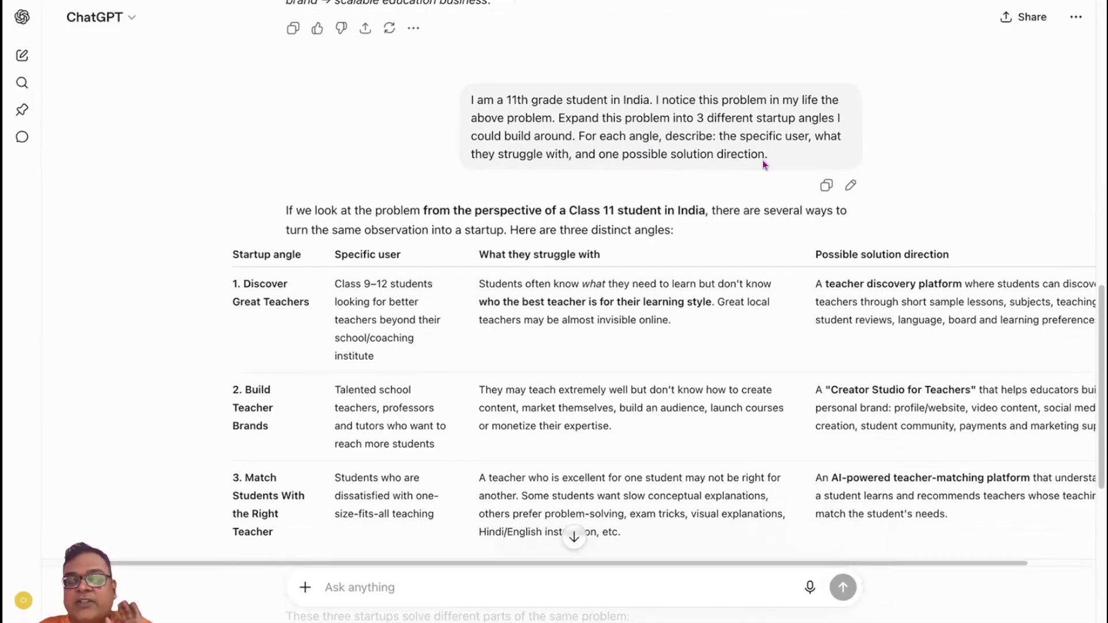
{"action": "scroll", "coordinate": [563, 345], "scroll_direction": "down", "scroll_amount": 3}
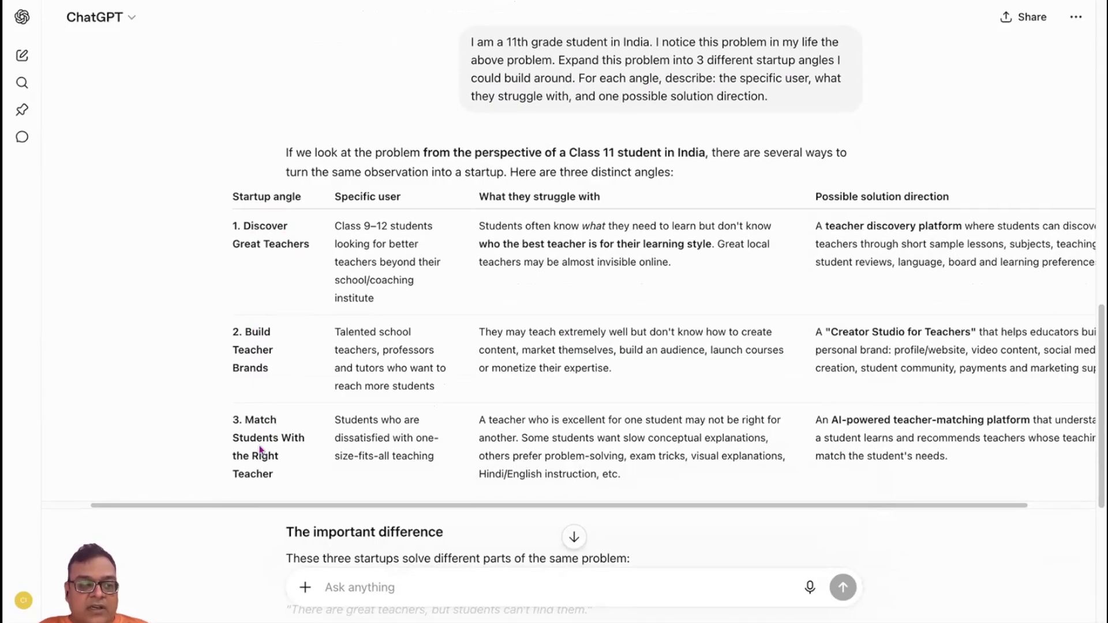
{"action": "scroll", "coordinate": [502, 333], "scroll_direction": "right", "scroll_amount": 2}
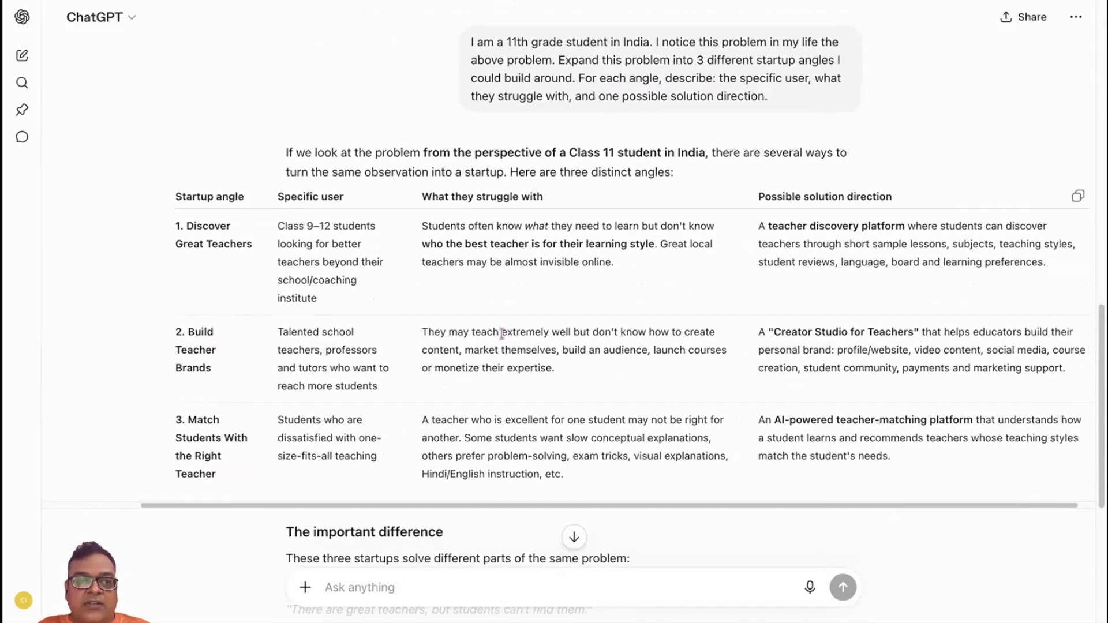
{"action": "scroll", "coordinate": [358, 440], "scroll_direction": "right", "scroll_amount": 1}
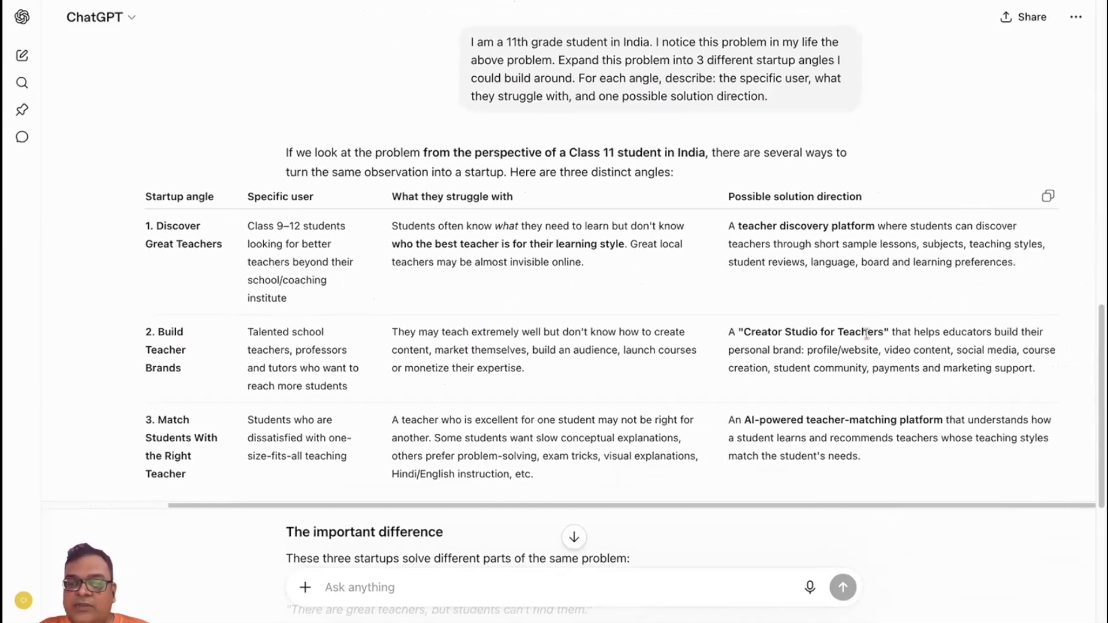
{"action": "scroll", "coordinate": [867, 334], "scroll_direction": "down", "scroll_amount": 6}
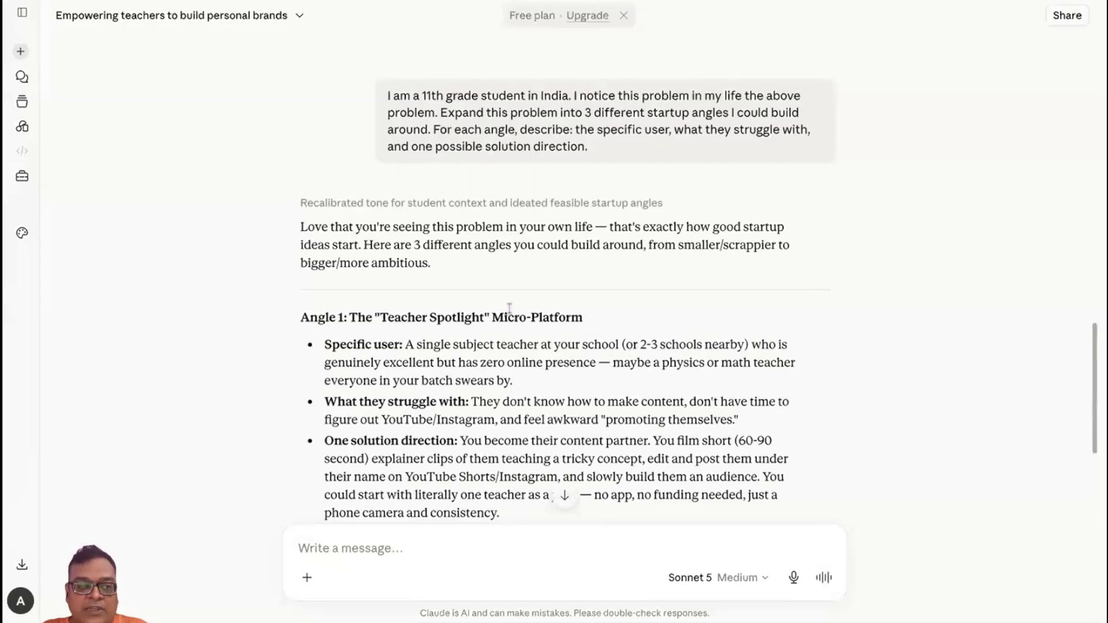
Switch to Claude, read its "Teacher Spotlight" angle, and compare it with ChatGPT's discovery, enablement and matching angles.
{"action": "scroll", "coordinate": [510, 309], "scroll_direction": "down", "scroll_amount": 3}
{"action": "scroll", "coordinate": [509, 309], "scroll_direction": "down", "scroll_amount": 1}
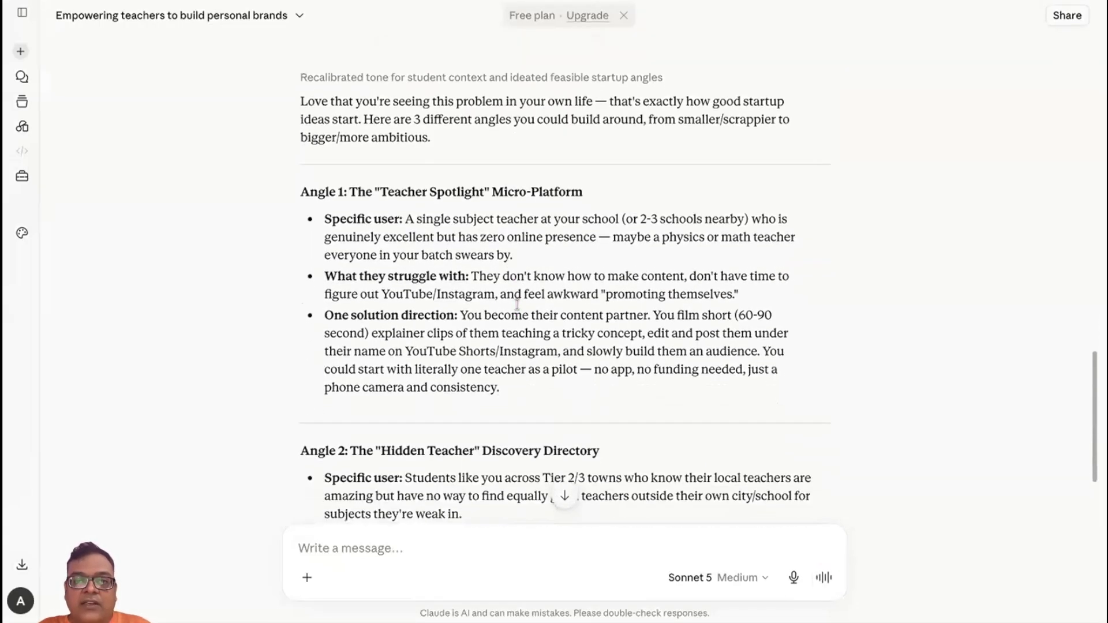
{"action": "scroll", "coordinate": [482, 251], "scroll_direction": "down", "scroll_amount": 1}
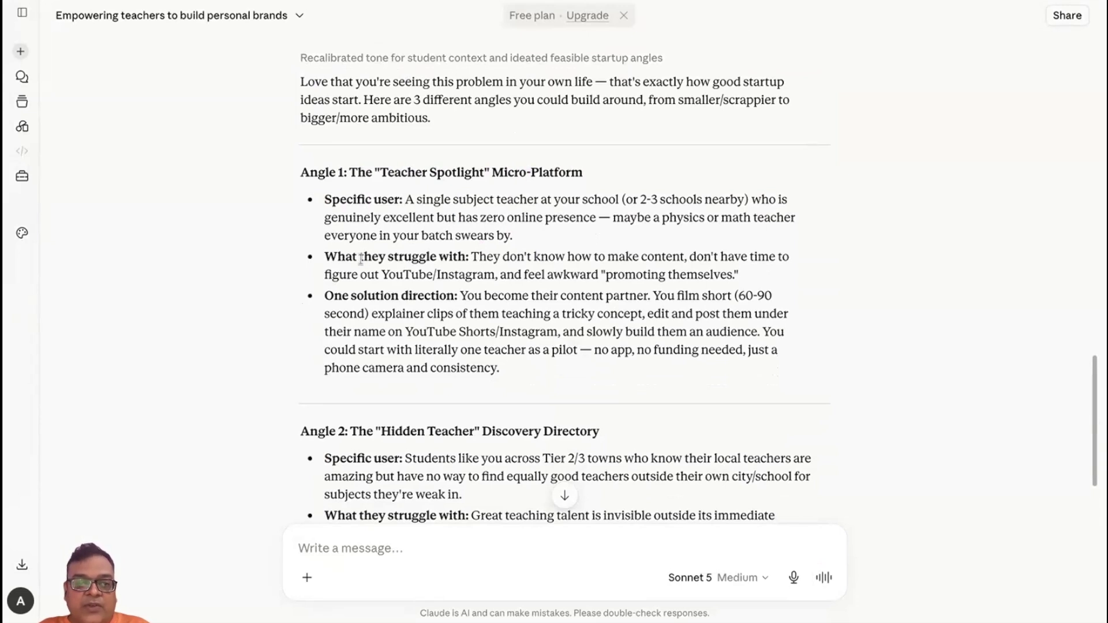
{"action": "scroll", "coordinate": [475, 321], "scroll_direction": "down", "scroll_amount": 1}
{"action": "scroll", "coordinate": [476, 320], "scroll_direction": "down", "scroll_amount": 4}
{"action": "scroll", "coordinate": [477, 321], "scroll_direction": "up", "scroll_amount": 3}
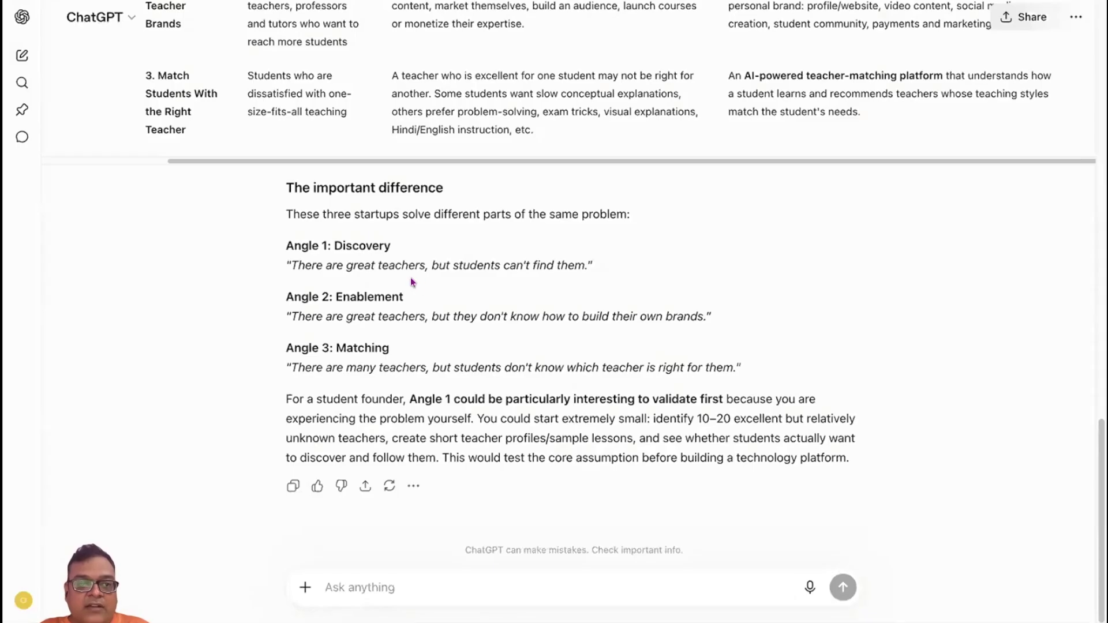
{"action": "scroll", "coordinate": [372, 237], "scroll_direction": "up", "scroll_amount": 3}
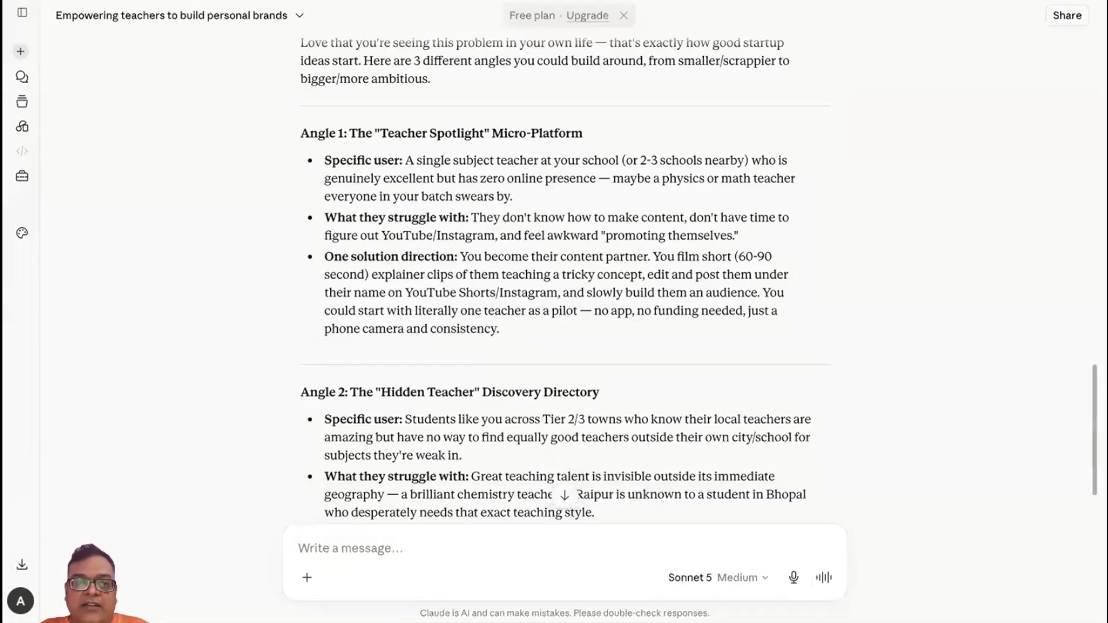
Review all three of Claude's startup angles, from the "Teacher Spotlight" platform through the "Teacher Personal Brand Toolkit" and its suggested next step.
{"action": "scroll", "coordinate": [506, 255], "scroll_direction": "down", "scroll_amount": 2}
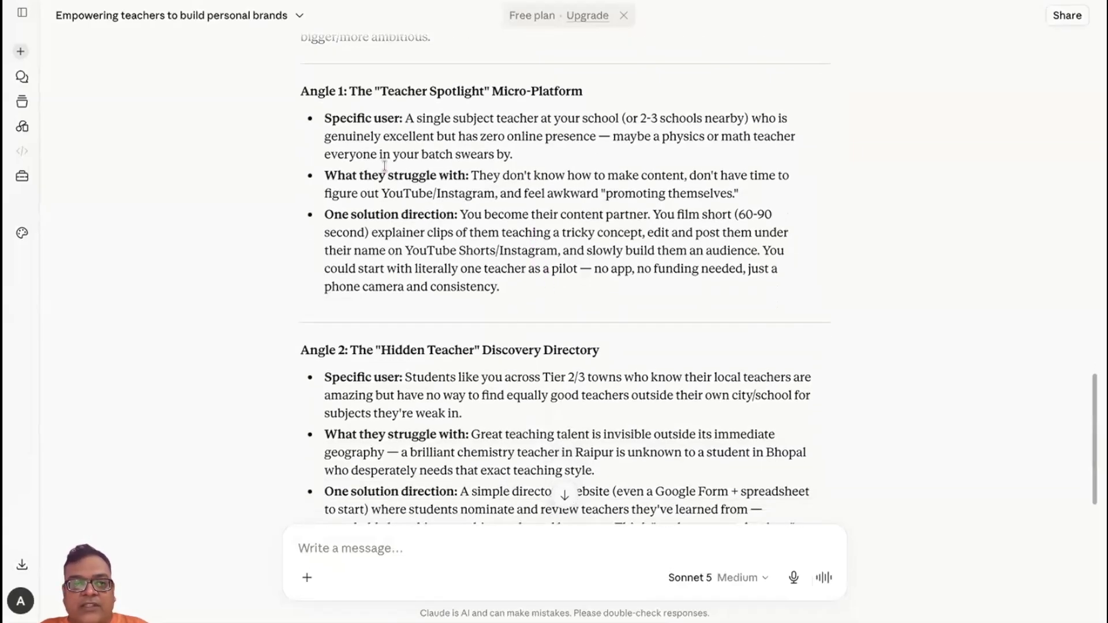
{"action": "scroll", "coordinate": [449, 408], "scroll_direction": "down", "scroll_amount": 1}
{"action": "scroll", "coordinate": [626, 206], "scroll_direction": "up", "scroll_amount": 1}
{"action": "scroll", "coordinate": [631, 202], "scroll_direction": "down", "scroll_amount": 1}
{"action": "scroll", "coordinate": [631, 201], "scroll_direction": "down", "scroll_amount": 4}
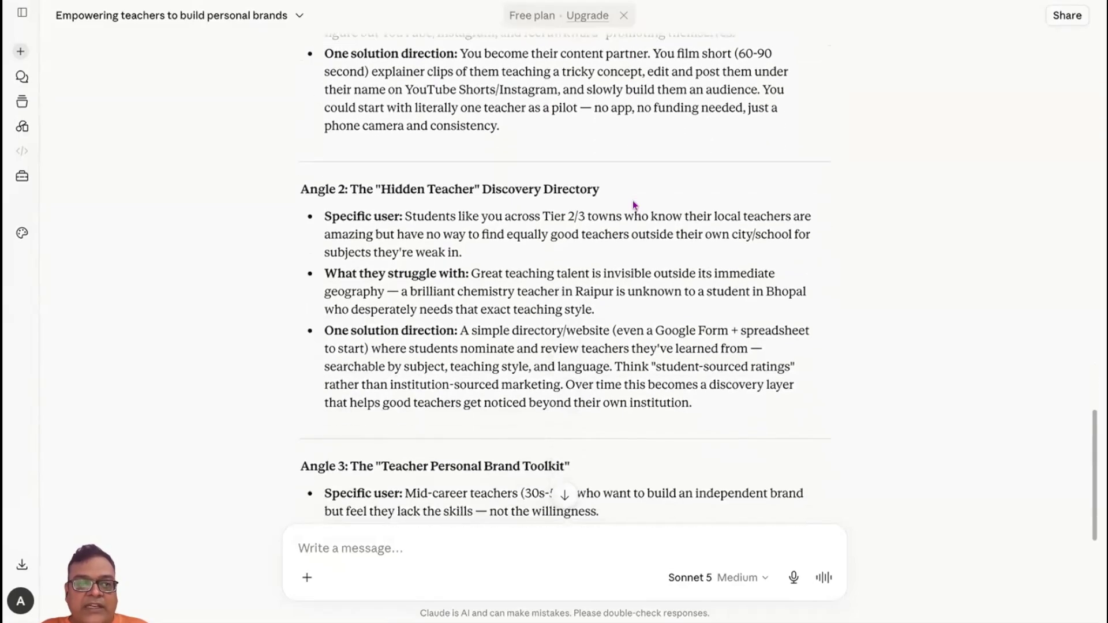
{"action": "scroll", "coordinate": [632, 204], "scroll_direction": "down", "scroll_amount": 5}
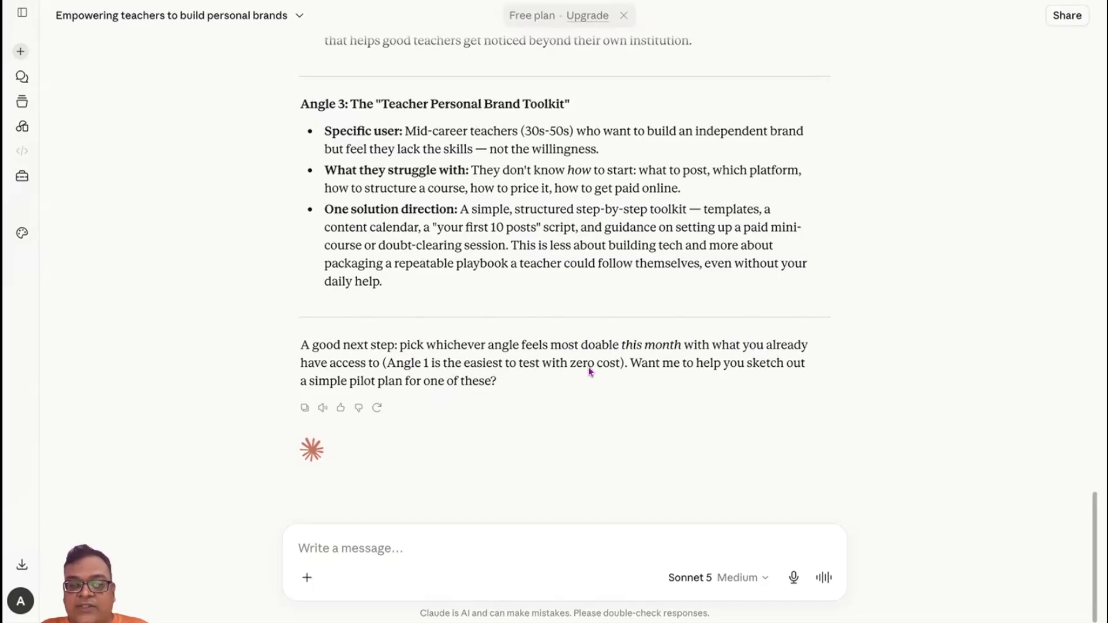
{"action": "scroll", "coordinate": [658, 327], "scroll_direction": "up", "scroll_amount": 5}
{"action": "scroll", "coordinate": [657, 324], "scroll_direction": "down", "scroll_amount": 3}
{"action": "scroll", "coordinate": [658, 325], "scroll_direction": "up", "scroll_amount": 12}
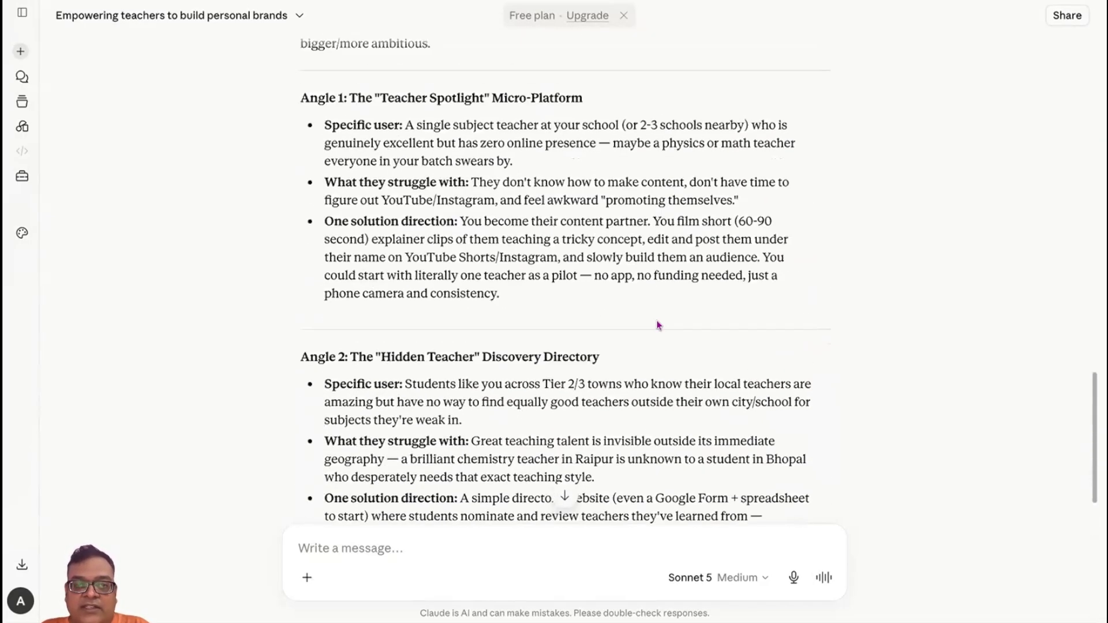
{"action": "scroll", "coordinate": [659, 326], "scroll_direction": "up", "scroll_amount": 1}
{"action": "scroll", "coordinate": [659, 325], "scroll_direction": "down", "scroll_amount": 1}
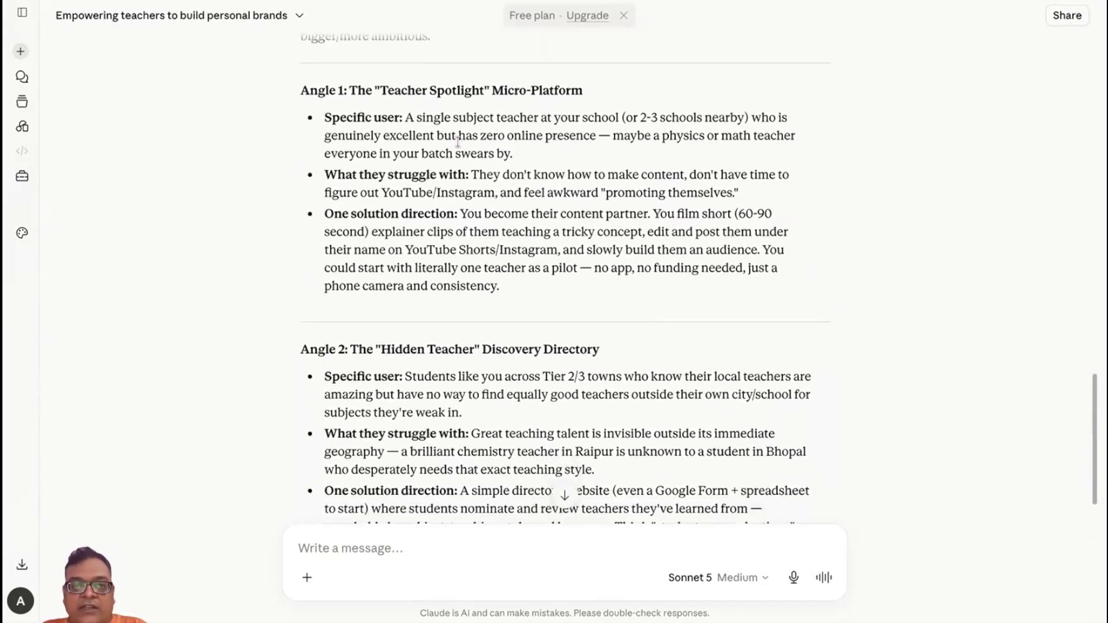
{"action": "scroll", "coordinate": [672, 282], "scroll_direction": "down", "scroll_amount": 8}
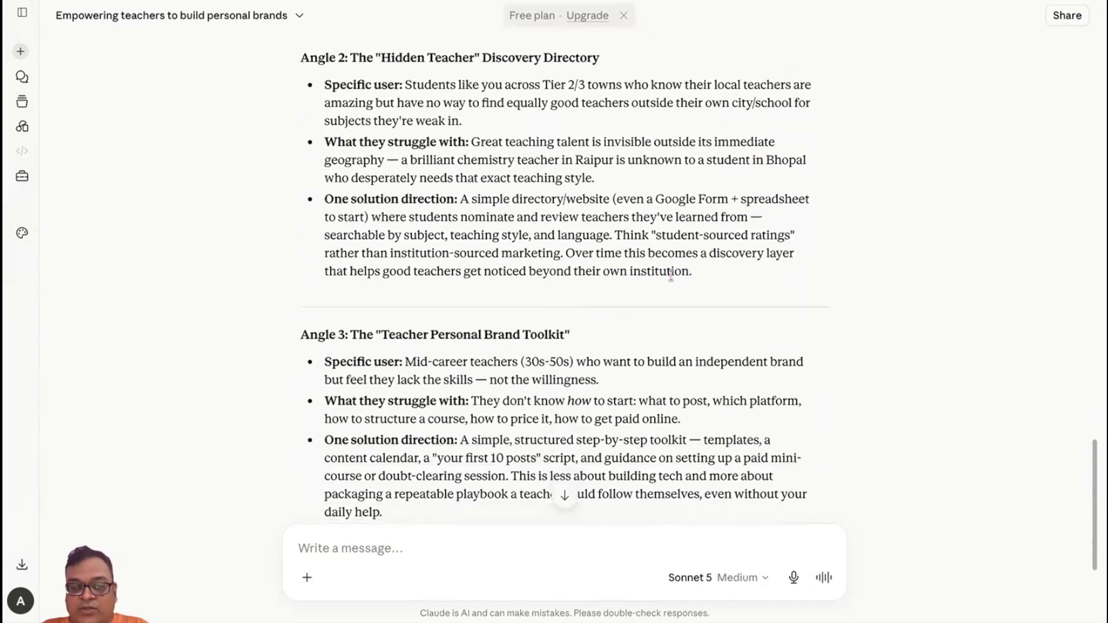
{"action": "scroll", "coordinate": [671, 276], "scroll_direction": "down", "scroll_amount": 2}
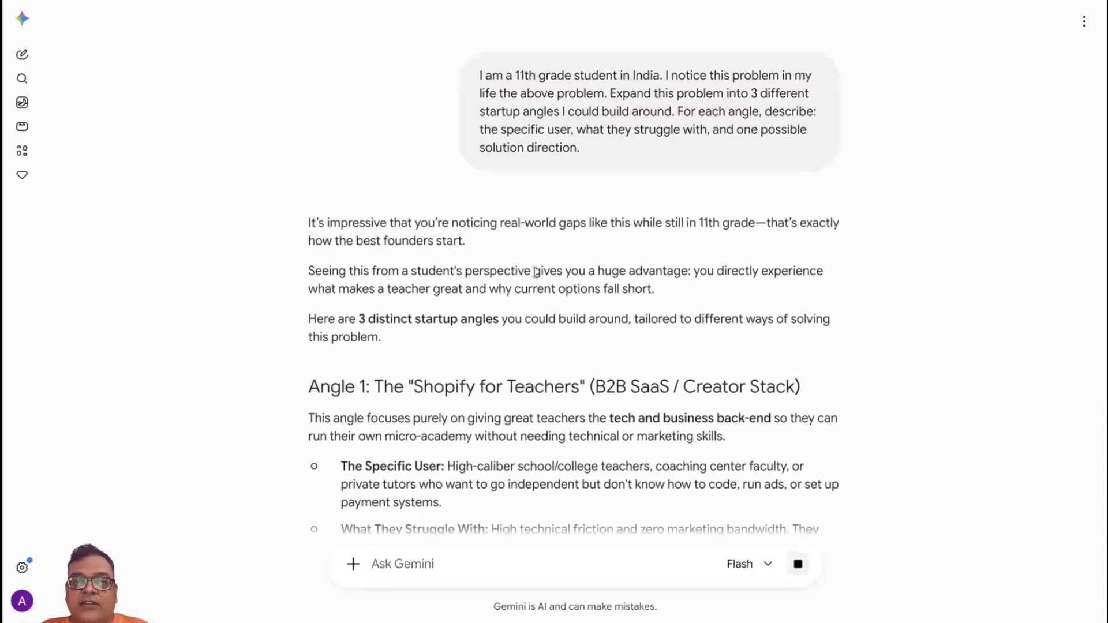
Read Gemini's "Shopify for Teachers" angle and continue into its Teacher Discovery & Curation Marketplace angle.
{"action": "scroll", "coordinate": [443, 342], "scroll_direction": "down", "scroll_amount": 1}
{"action": "scroll", "coordinate": [443, 341], "scroll_direction": "down", "scroll_amount": 2}
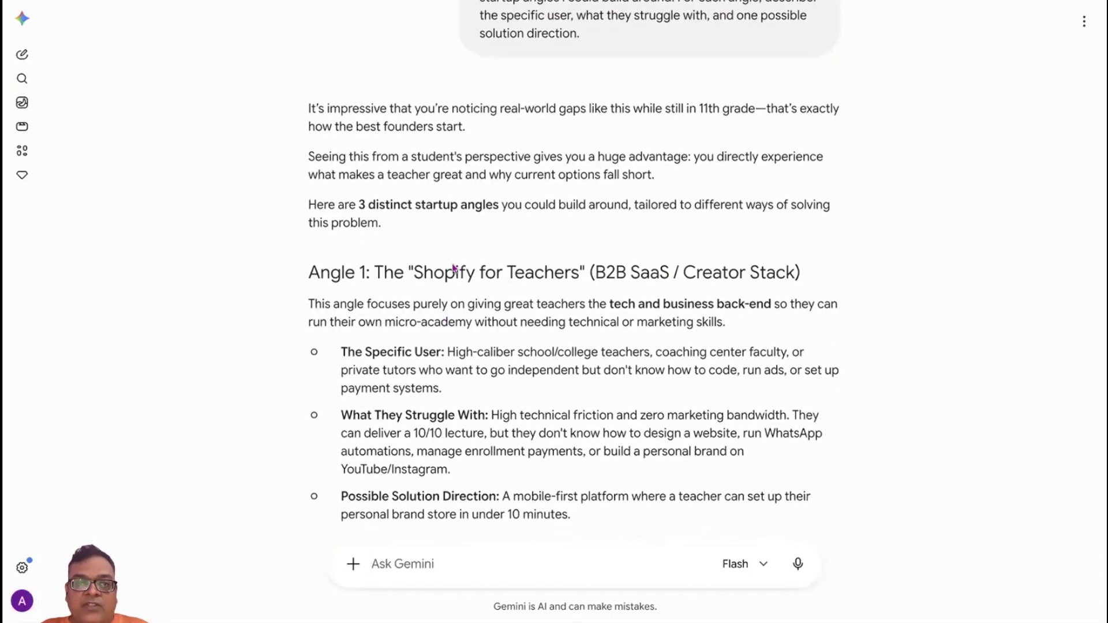
{"action": "scroll", "coordinate": [573, 257], "scroll_direction": "down", "scroll_amount": 2}
{"action": "scroll", "coordinate": [572, 258], "scroll_direction": "down", "scroll_amount": 1}
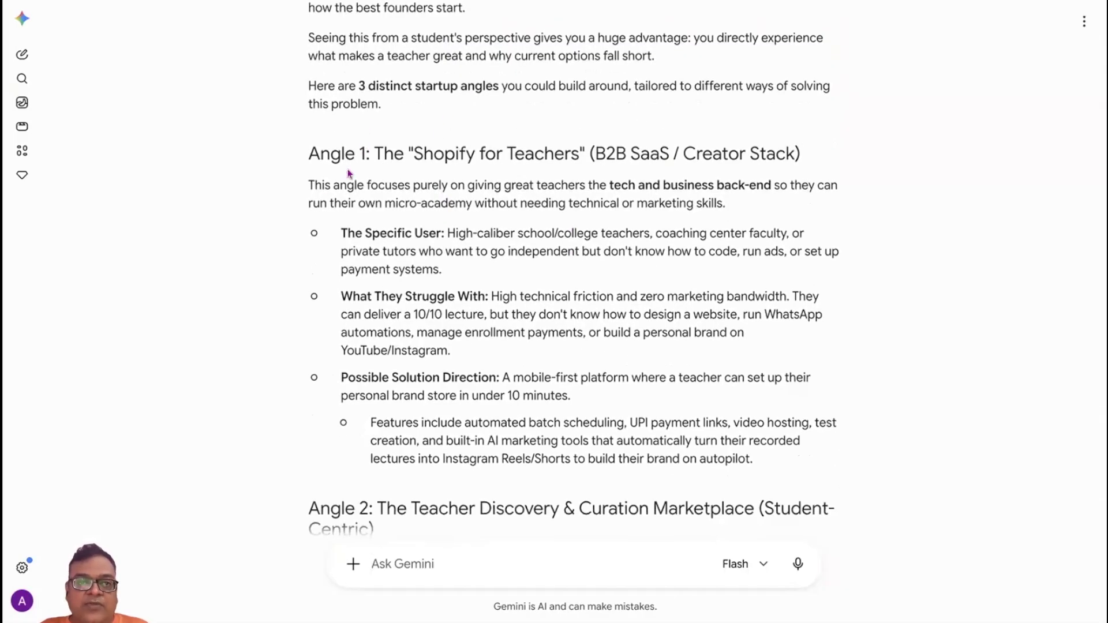
{"action": "scroll", "coordinate": [543, 254], "scroll_direction": "down", "scroll_amount": 1}
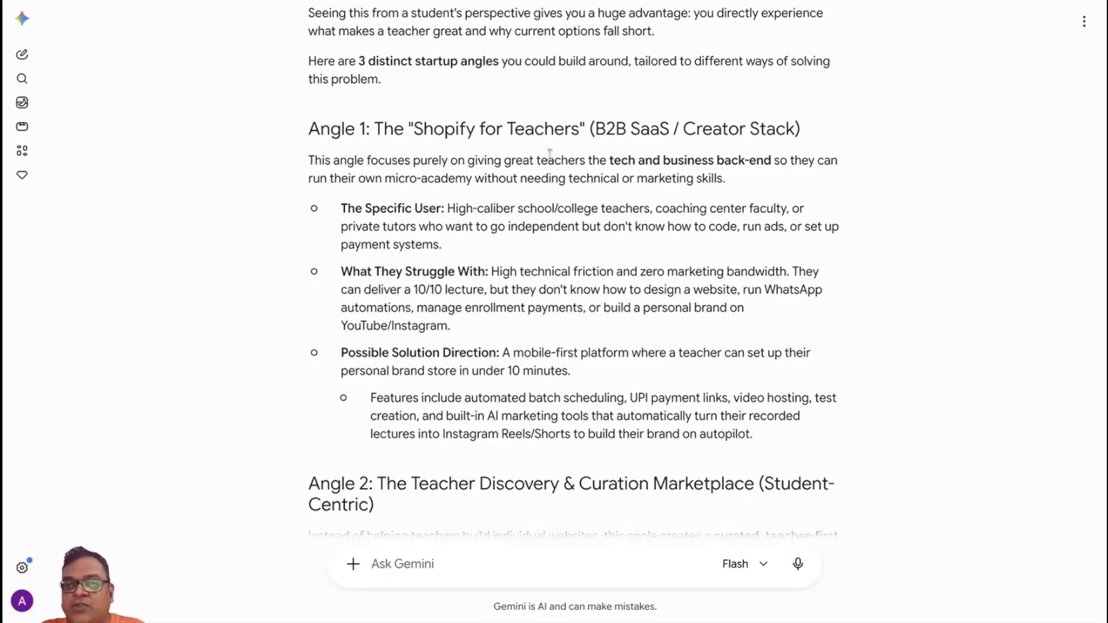
{"action": "scroll", "coordinate": [625, 152], "scroll_direction": "down", "scroll_amount": 1}
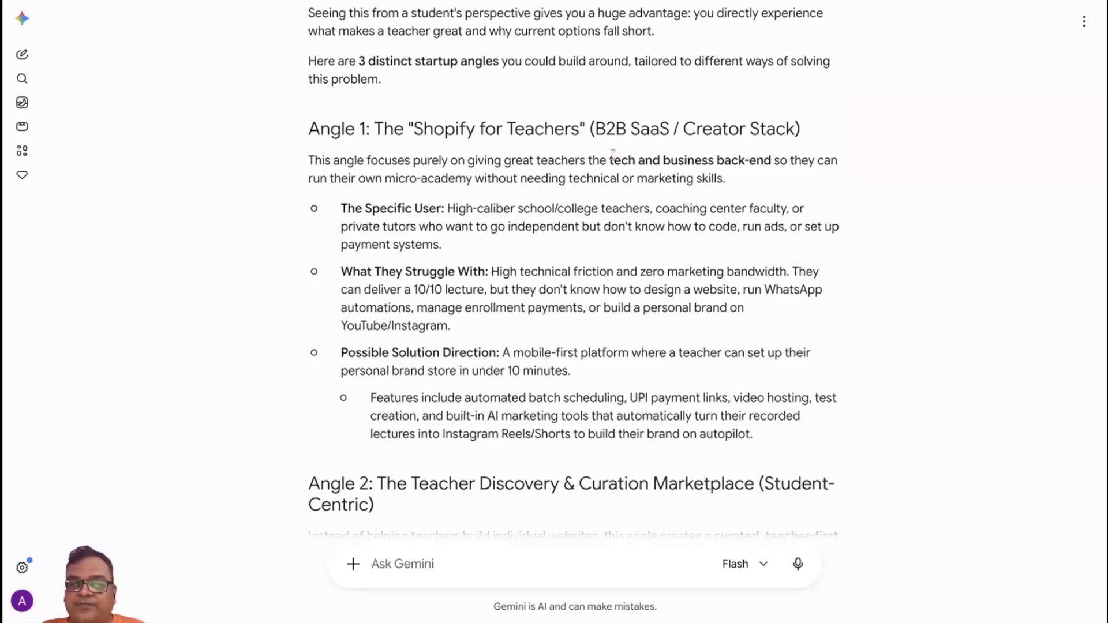
{"action": "scroll", "coordinate": [602, 151], "scroll_direction": "down", "scroll_amount": 1}
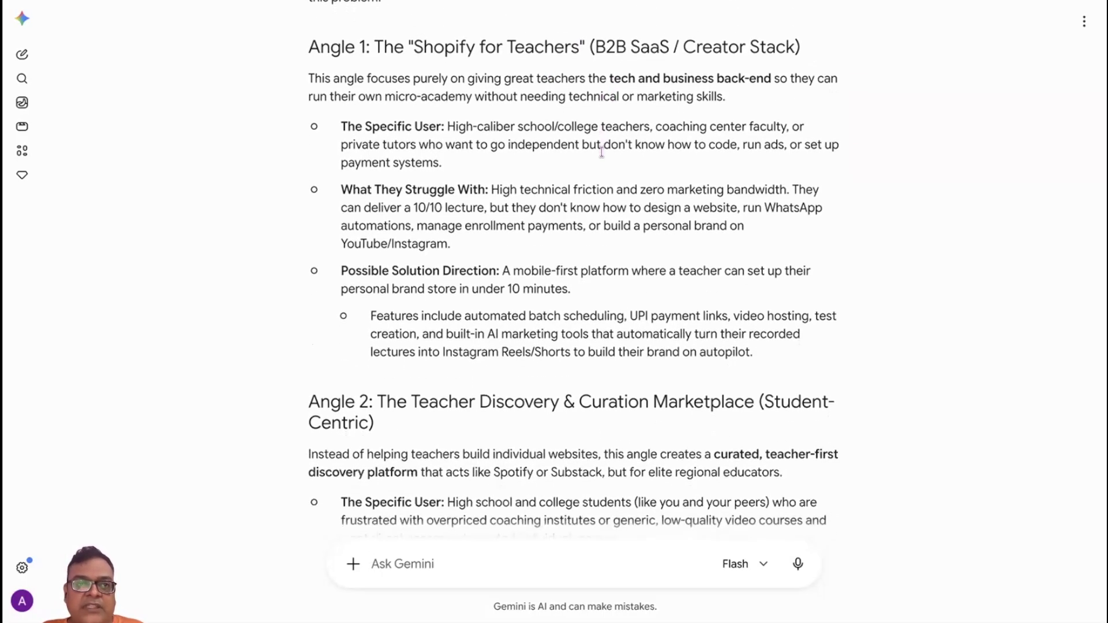
{"action": "scroll", "coordinate": [602, 151], "scroll_direction": "up", "scroll_amount": 1}
{"action": "scroll", "coordinate": [474, 232], "scroll_direction": "down", "scroll_amount": 3}
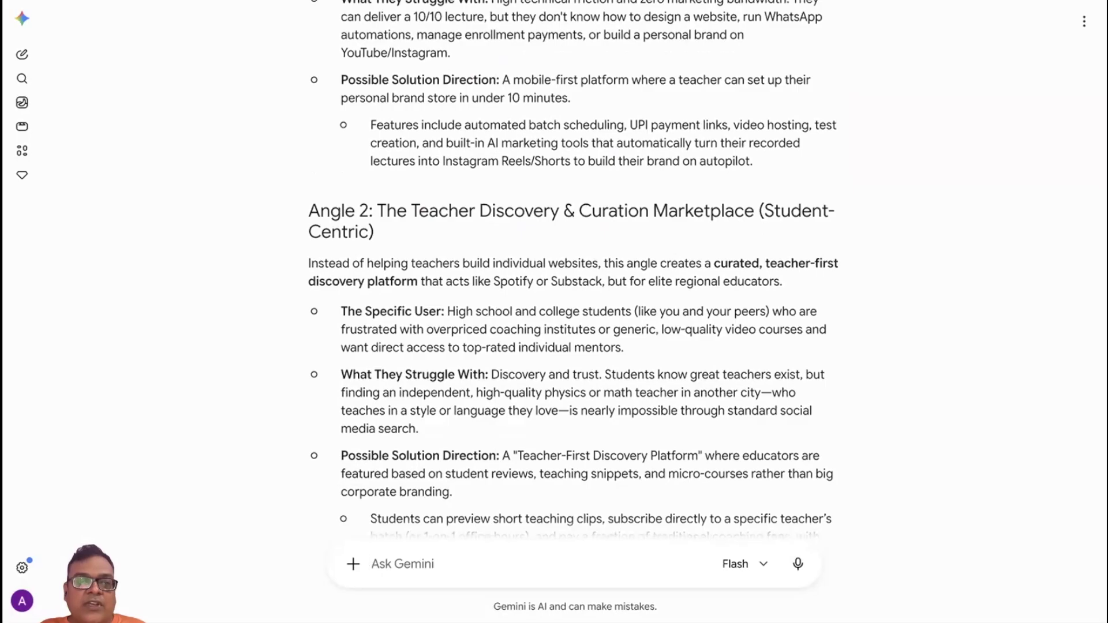
Switch to ChatGPT, compare its startup-angle table with Gemini's first two angles, and return to Gemini.
{"action": "left_click", "coordinate": [311, 1]}
{"action": "scroll", "coordinate": [483, 366], "scroll_direction": "up", "scroll_amount": 3}
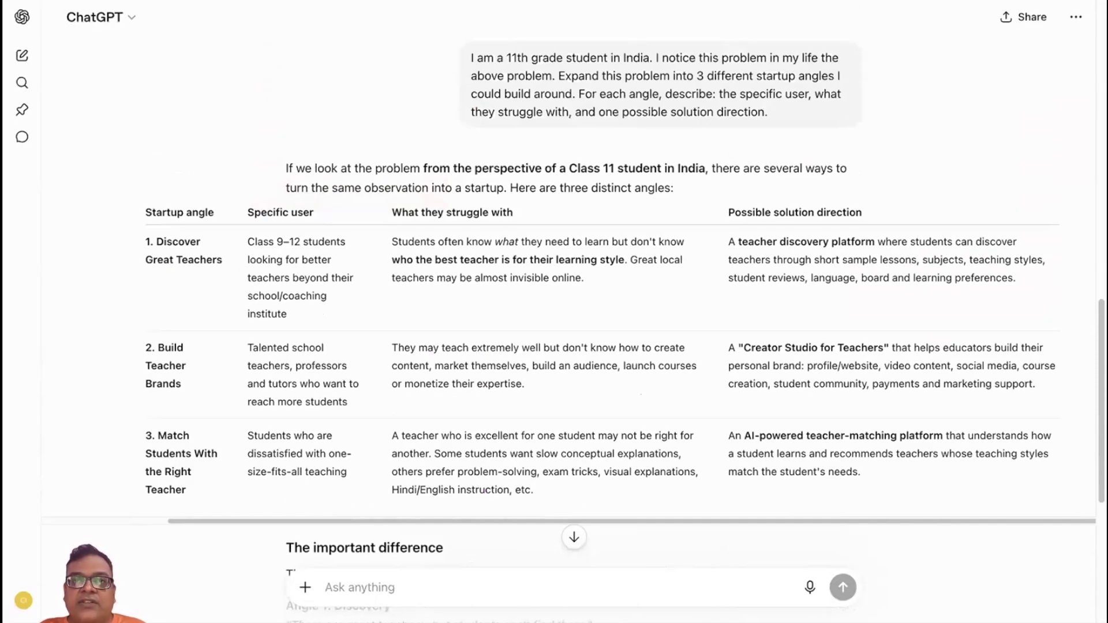
{"action": "key", "text": "ctrl+Tab"}
Review Gemini's Educator Agency & Brand Incubator angle, every column of its quick comparison table, and the suggested directions to explore further.
{"action": "scroll", "coordinate": [643, 264], "scroll_direction": "down", "scroll_amount": 7}
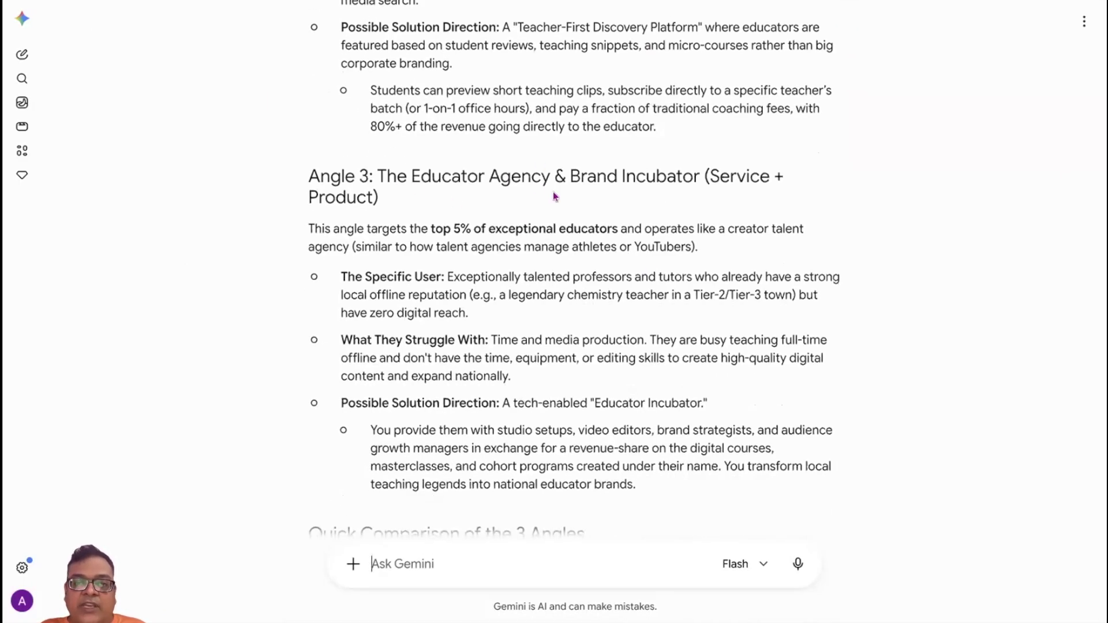
{"action": "scroll", "coordinate": [620, 312], "scroll_direction": "down", "scroll_amount": 7}
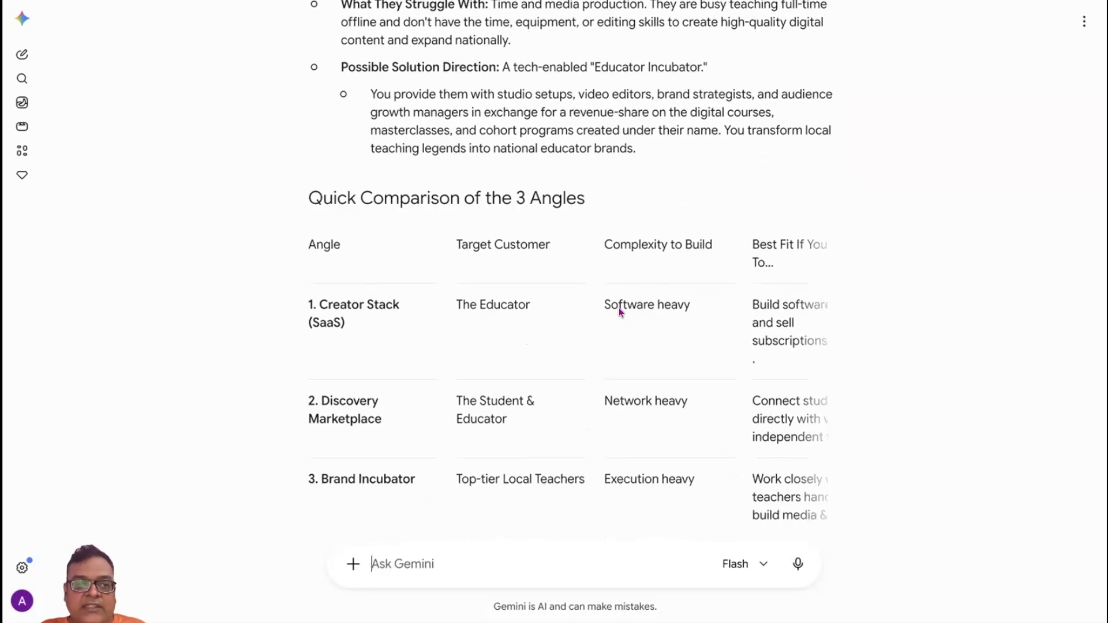
{"action": "scroll", "coordinate": [741, 375], "scroll_direction": "right", "scroll_amount": 2}
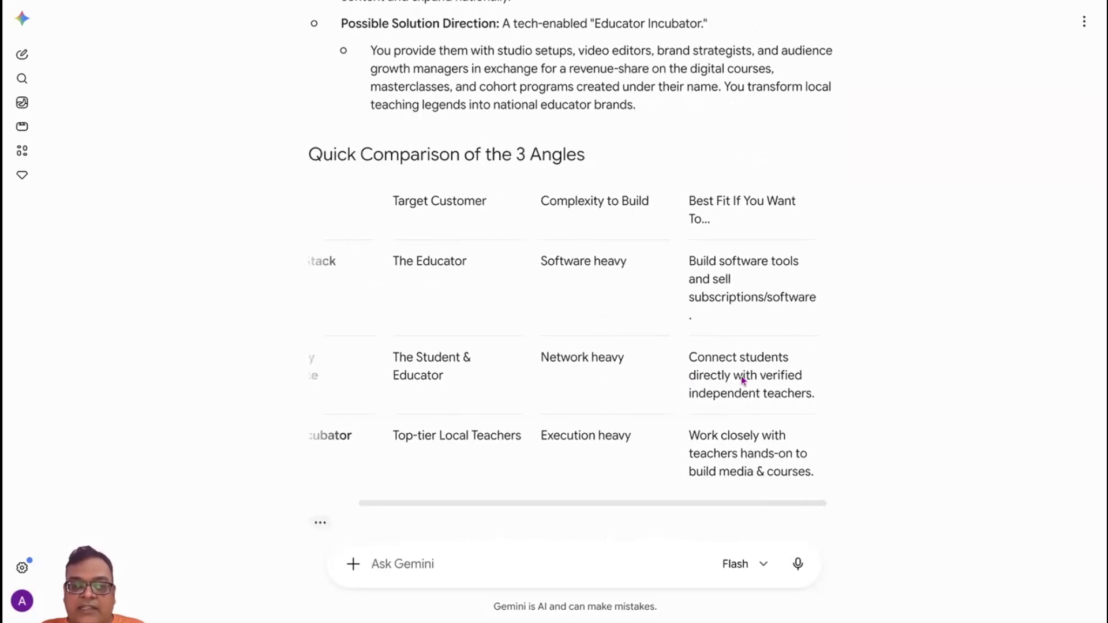
{"action": "scroll", "coordinate": [737, 376], "scroll_direction": "left", "scroll_amount": 2}
{"action": "scroll", "coordinate": [738, 377], "scroll_direction": "down", "scroll_amount": 4}
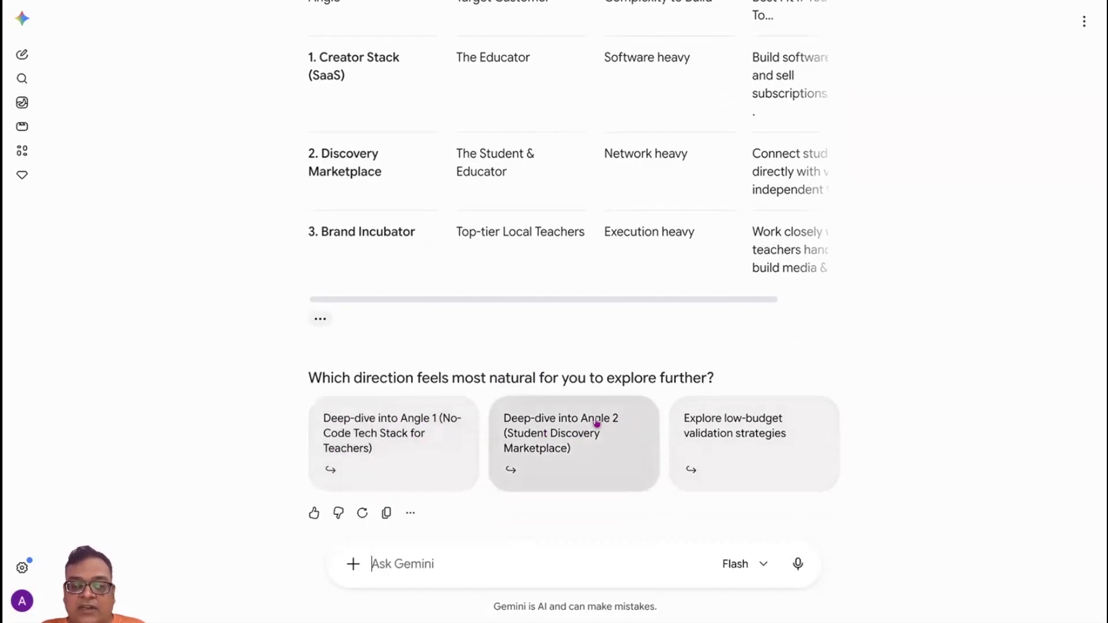
{"action": "scroll", "coordinate": [767, 319], "scroll_direction": "up", "scroll_amount": 10}
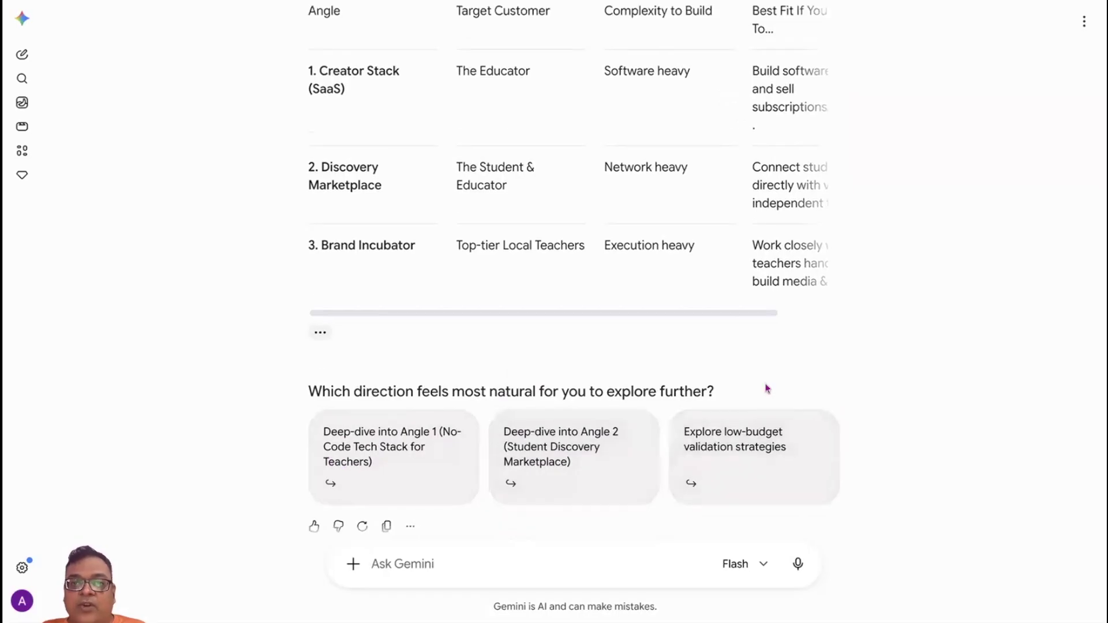
{"action": "scroll", "coordinate": [767, 387], "scroll_direction": "up", "scroll_amount": 10}
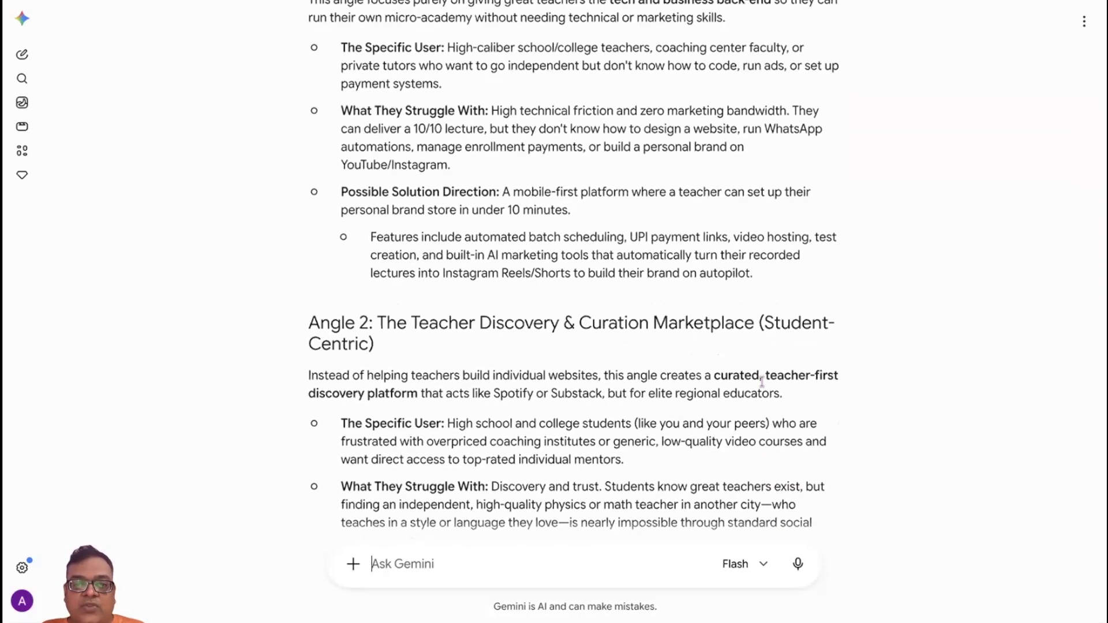
Switch to Perplexity and read its "Mini-Brand Studio" angle, covering the specific user, struggles and solution direction.
{"action": "scroll", "coordinate": [767, 388], "scroll_direction": "up", "scroll_amount": 3}
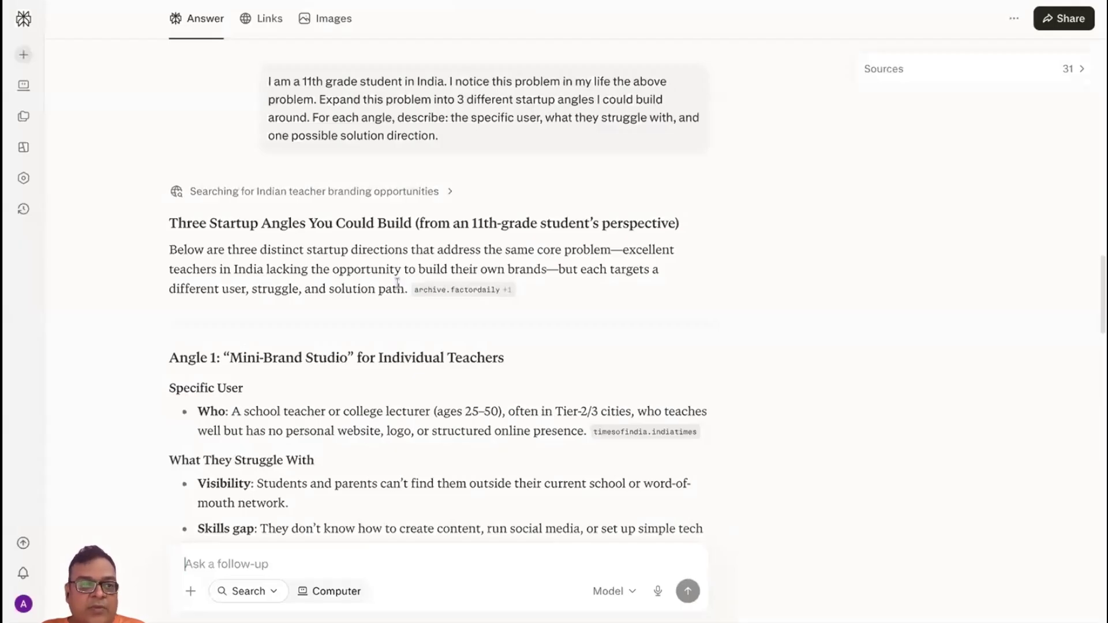
{"action": "scroll", "coordinate": [398, 283], "scroll_direction": "down", "scroll_amount": 3}
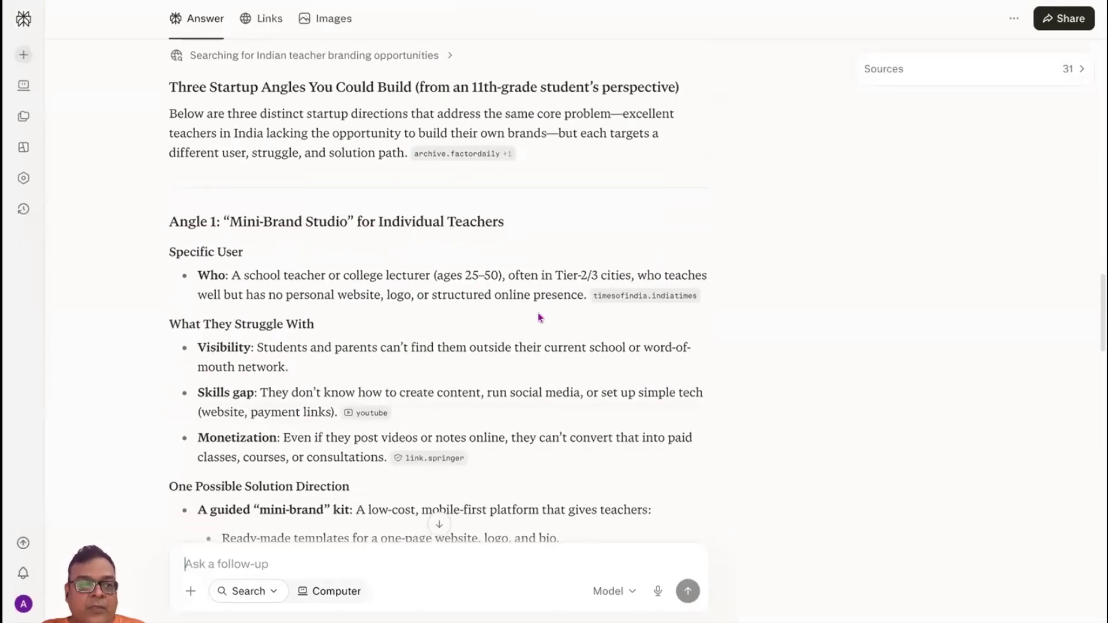
{"action": "scroll", "coordinate": [538, 313], "scroll_direction": "down", "scroll_amount": 2}
{"action": "scroll", "coordinate": [577, 349], "scroll_direction": "down", "scroll_amount": 1}
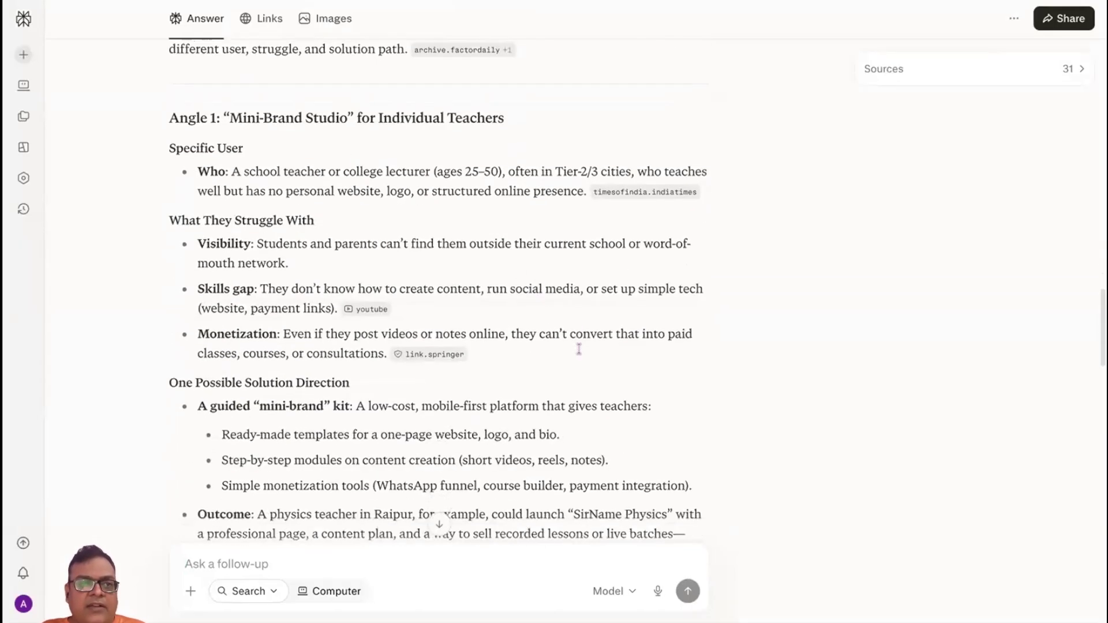
{"action": "scroll", "coordinate": [409, 316], "scroll_direction": "down", "scroll_amount": 3}
{"action": "scroll", "coordinate": [409, 316], "scroll_direction": "up", "scroll_amount": 3}
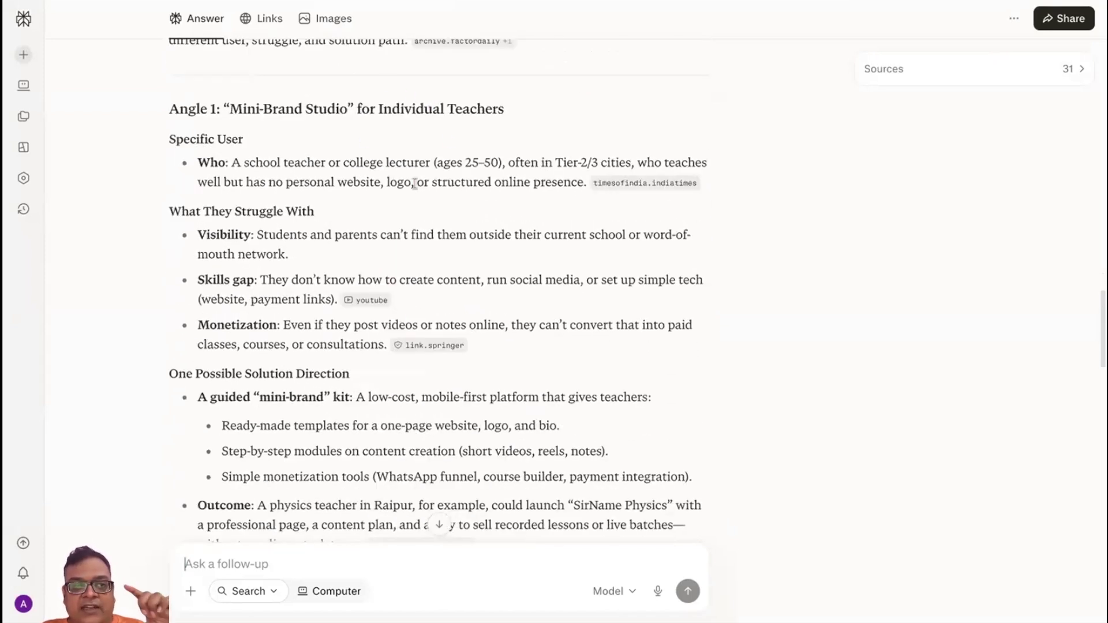
{"action": "scroll", "coordinate": [416, 185], "scroll_direction": "down", "scroll_amount": 3}
{"action": "scroll", "coordinate": [417, 185], "scroll_direction": "up", "scroll_amount": 3}
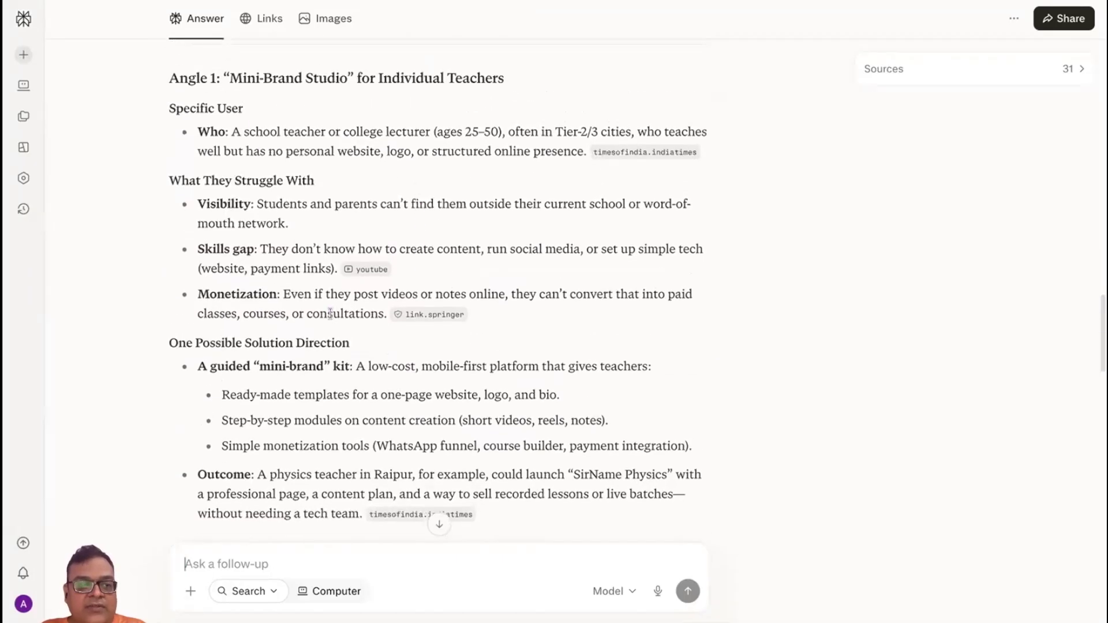
{"action": "scroll", "coordinate": [330, 314], "scroll_direction": "down", "scroll_amount": 5}
{"action": "scroll", "coordinate": [330, 313], "scroll_direction": "down", "scroll_amount": 1}
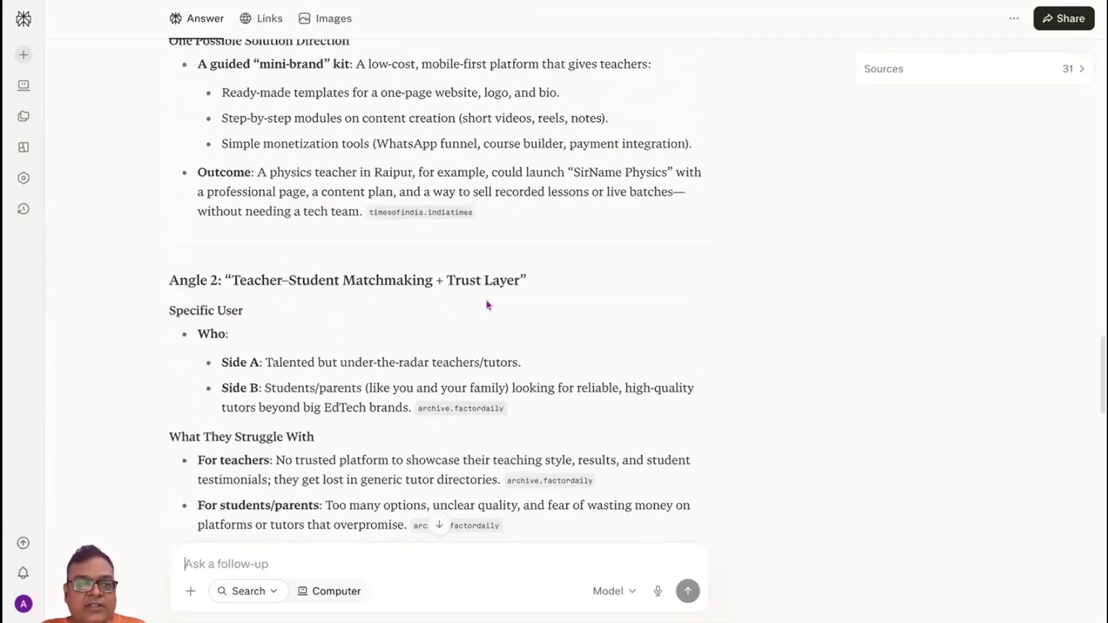
Read Perplexity's "Teacher–Student Matchmaking + Trust Layer" angle and the opening of its "Student-Led Teacher Brand Agency" angle.
{"action": "scroll", "coordinate": [487, 301], "scroll_direction": "down", "scroll_amount": 3}
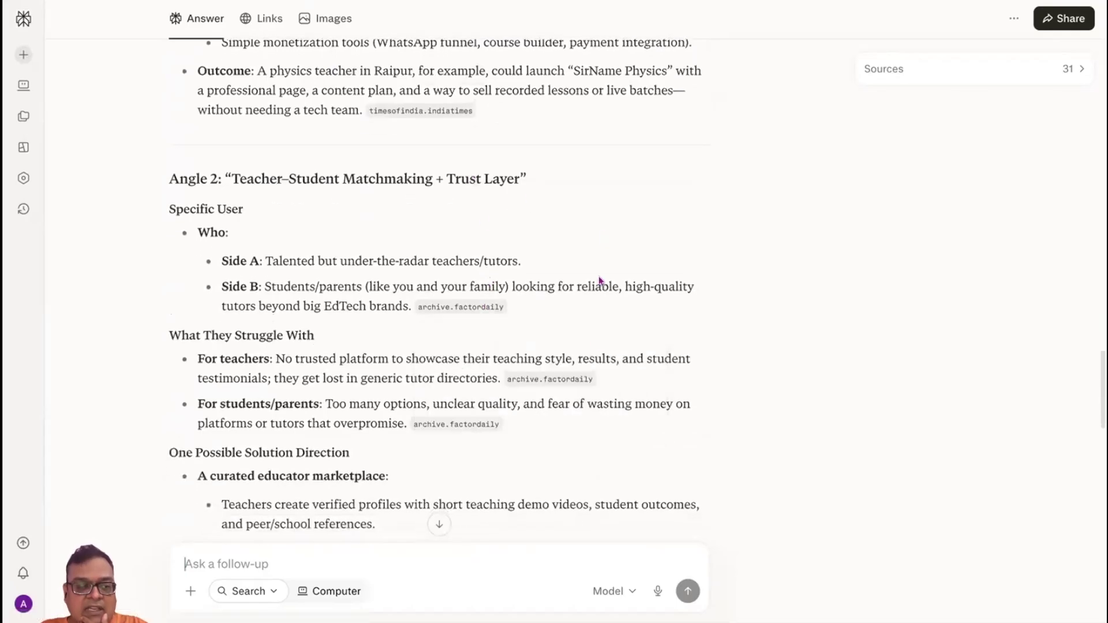
{"action": "scroll", "coordinate": [589, 381], "scroll_direction": "down", "scroll_amount": 6}
{"action": "scroll", "coordinate": [493, 324], "scroll_direction": "down", "scroll_amount": 5}
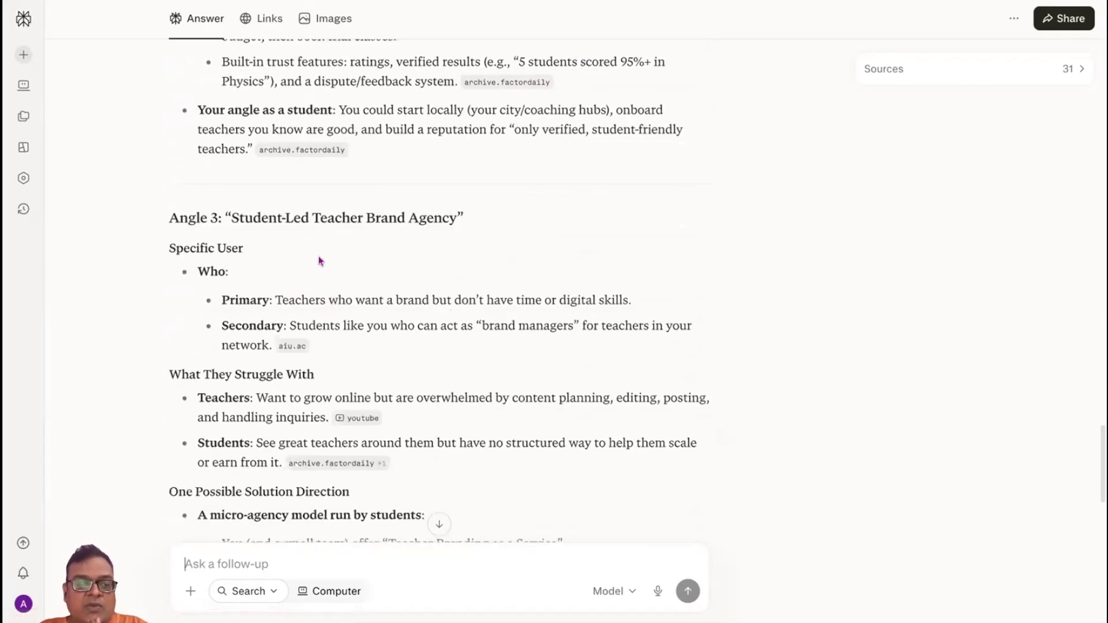
{"action": "scroll", "coordinate": [631, 239], "scroll_direction": "up", "scroll_amount": 5}
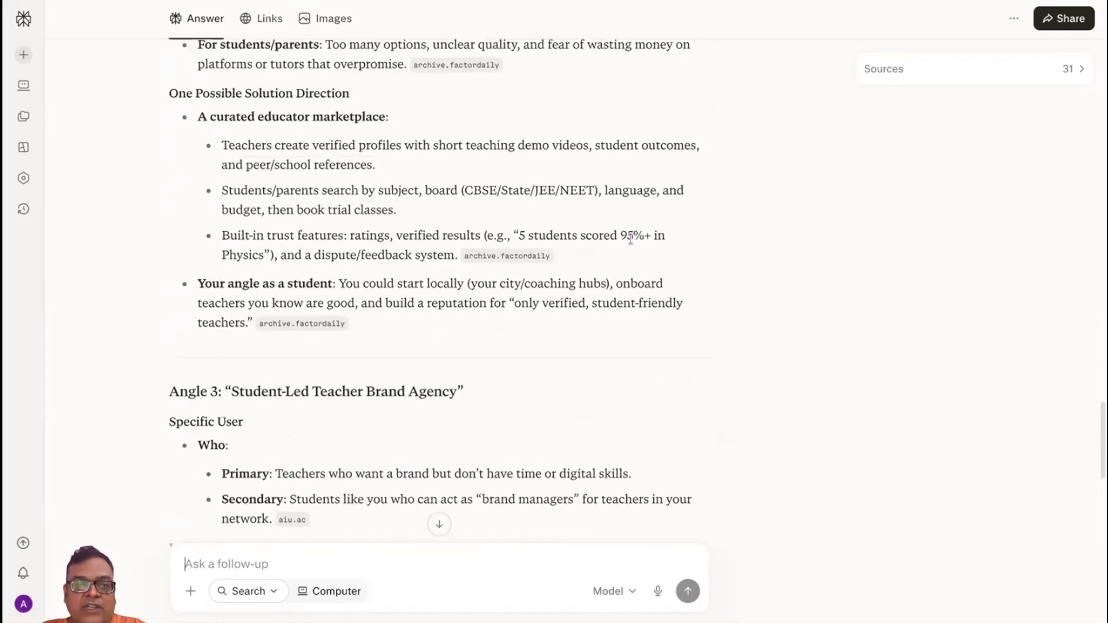
Examine Perplexity's table of how the angles differ, its 90-day action plan offer, and the suggested follow-ups.
{"action": "scroll", "coordinate": [630, 239], "scroll_direction": "down", "scroll_amount": 10}
{"action": "scroll", "coordinate": [631, 238], "scroll_direction": "down", "scroll_amount": 5}
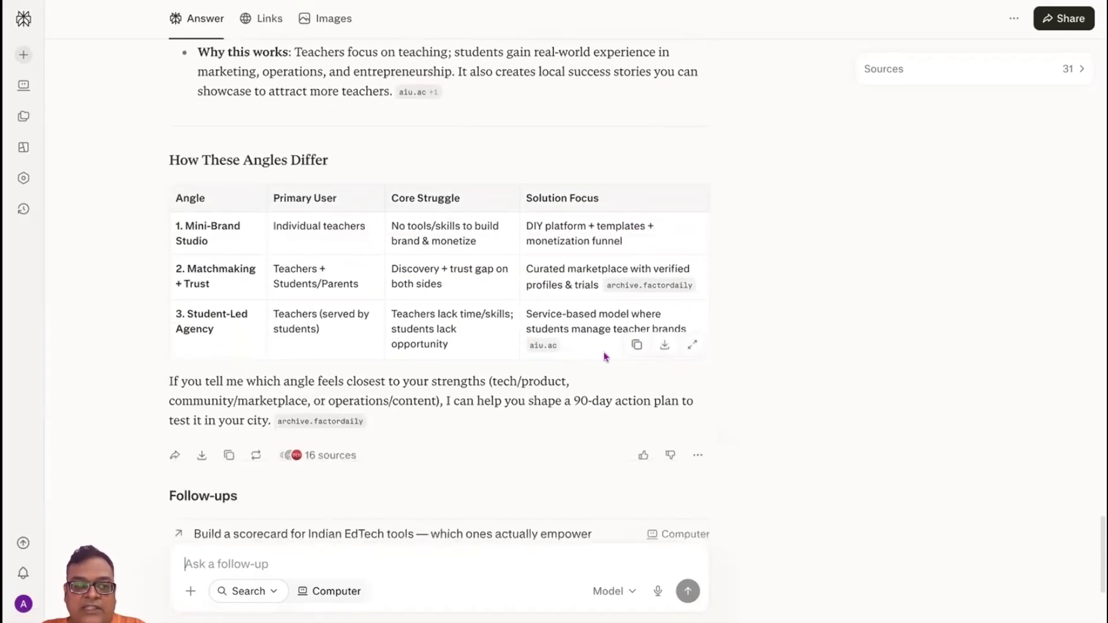
{"action": "scroll", "coordinate": [606, 357], "scroll_direction": "down", "scroll_amount": 3}
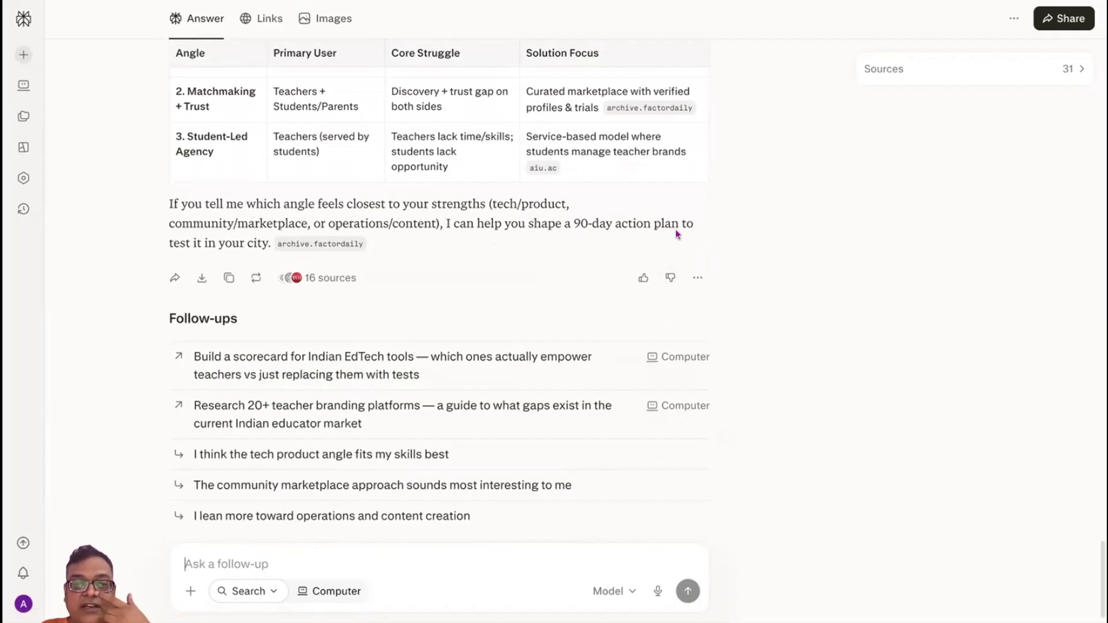
{"action": "scroll", "coordinate": [355, 378], "scroll_direction": "down", "scroll_amount": 1}
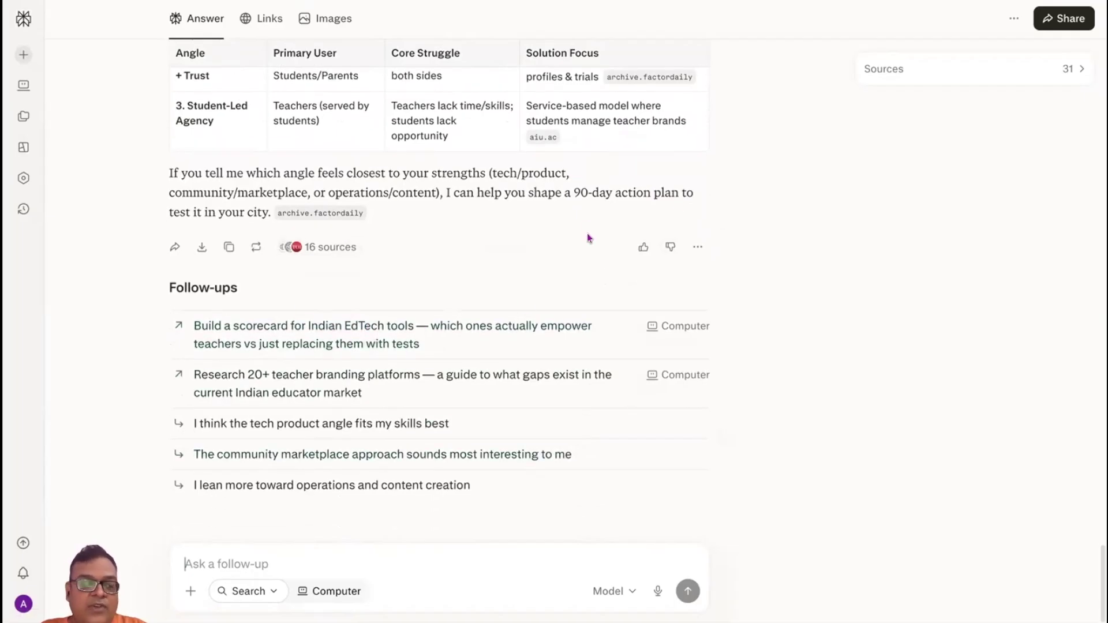
{"action": "scroll", "coordinate": [587, 233], "scroll_direction": "up", "scroll_amount": 10}
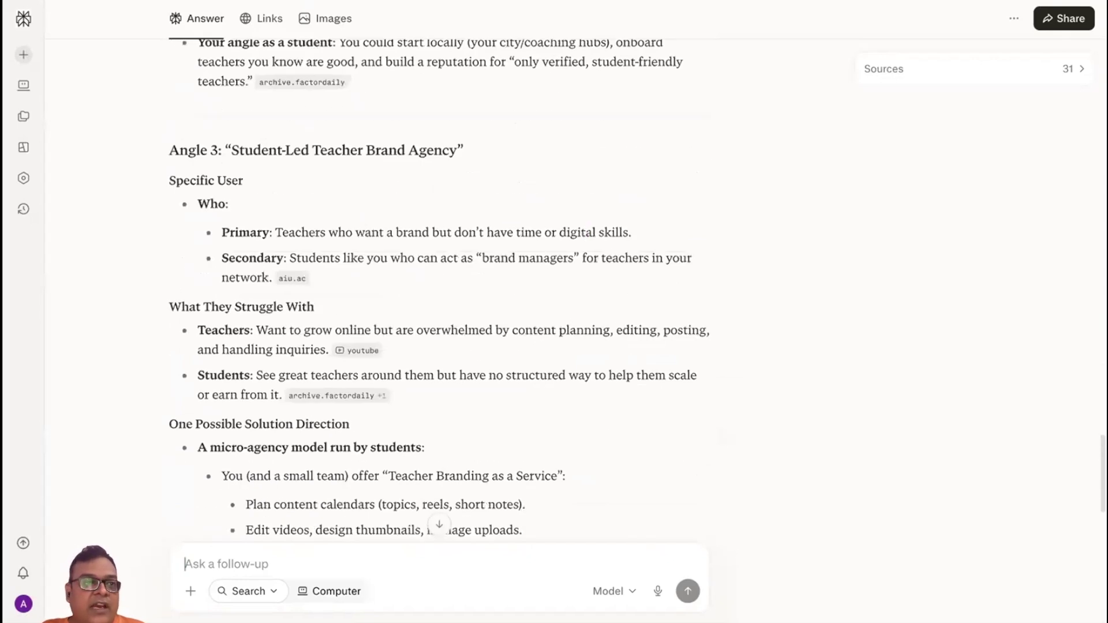
Switch to the Google Docs prompt document and copy the Prompt 2 text about finding 3 data points or statistics.
{"action": "left_click", "coordinate": [132, 2]}
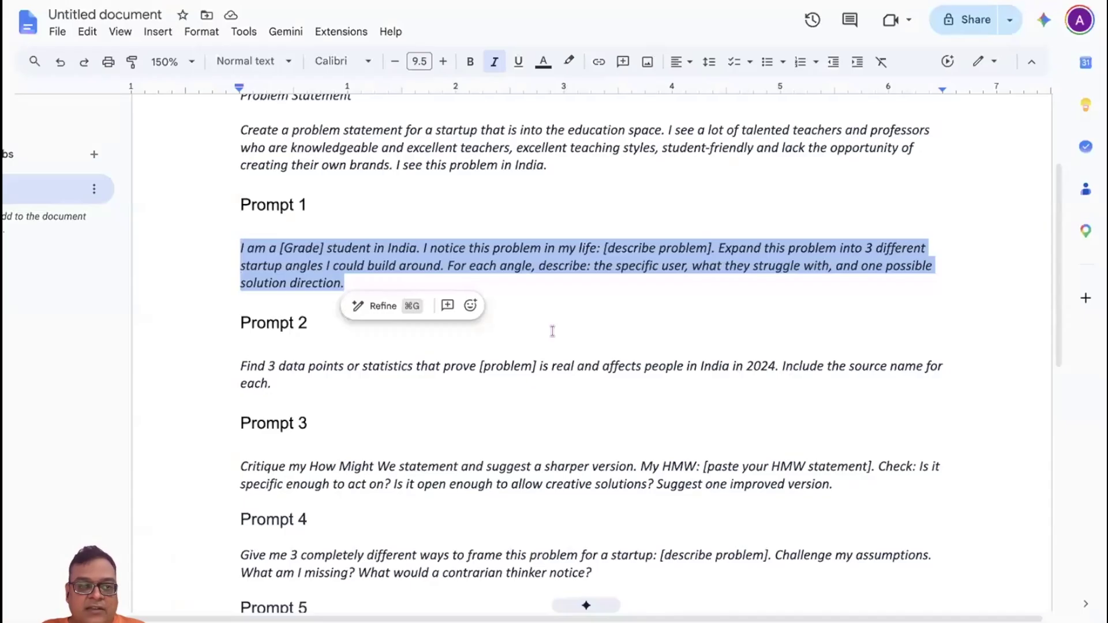
{"action": "left_click", "coordinate": [490, 365]}
{"action": "left_click_drag", "start_coordinate": [275, 383], "coordinate": [233, 364]}
{"action": "key", "text": "super+c"}
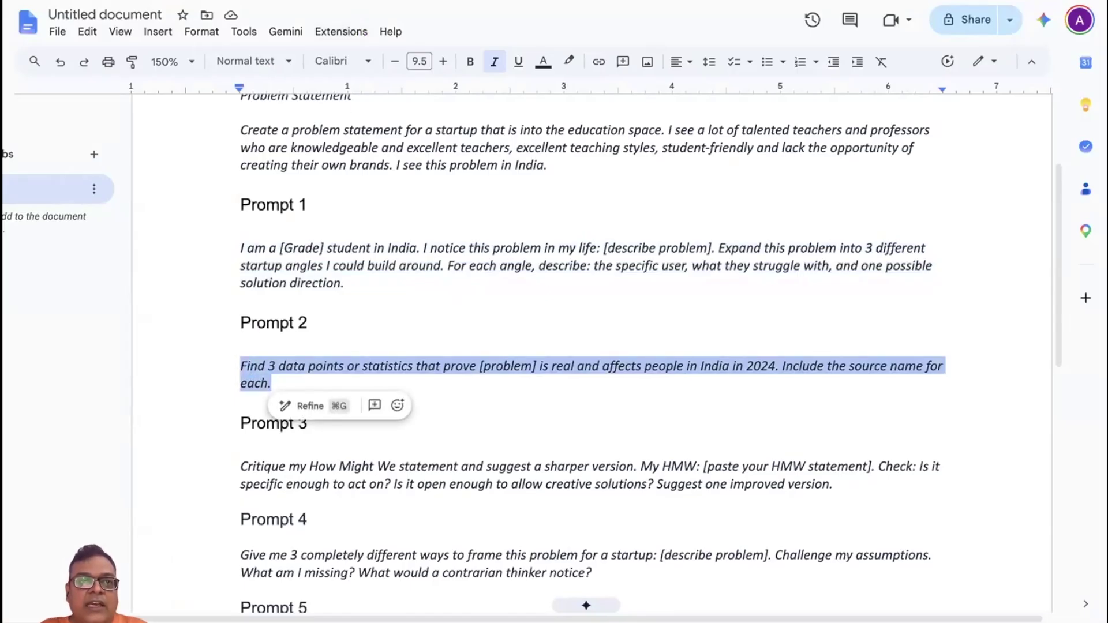
Switch to ChatGPT and paste the copied data-points prompt into the message box of the startup-angles chat.
{"action": "key", "text": "super+Tab"}
{"action": "scroll", "coordinate": [473, 409], "scroll_direction": "down", "scroll_amount": 6}
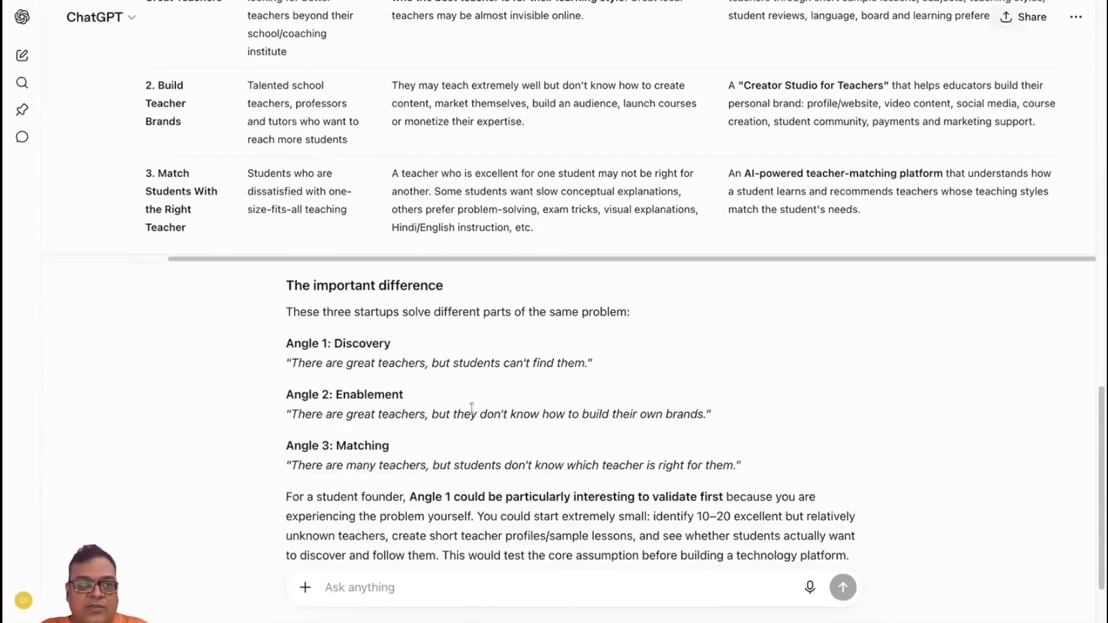
{"action": "left_click", "coordinate": [363, 585]}
{"action": "key", "text": "super+v"}
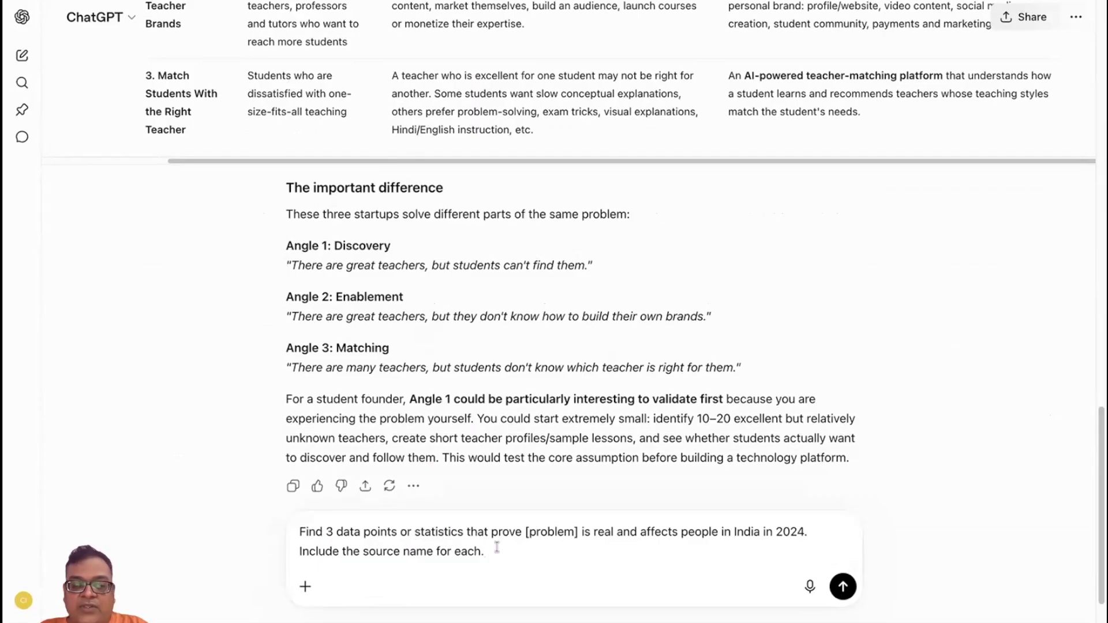
Replace the [problem] placeholder in the ChatGPT prompt with "that the above problem".
{"action": "double_click", "coordinate": [576, 529]}
{"action": "type", "text": "the"}
{"action": "type", "text": " above"}
{"action": "key", "text": "BackSpace"}
{"action": "key", "text": "BackSpace"}
{"action": "key", "text": "BackSpace"}
{"action": "key", "text": "BackSpace"}
{"action": "key", "text": "BackSpace"}
{"action": "key", "text": "BackSpace"}
{"action": "key", "text": "BackSpace"}
{"action": "type", "text": "at"}
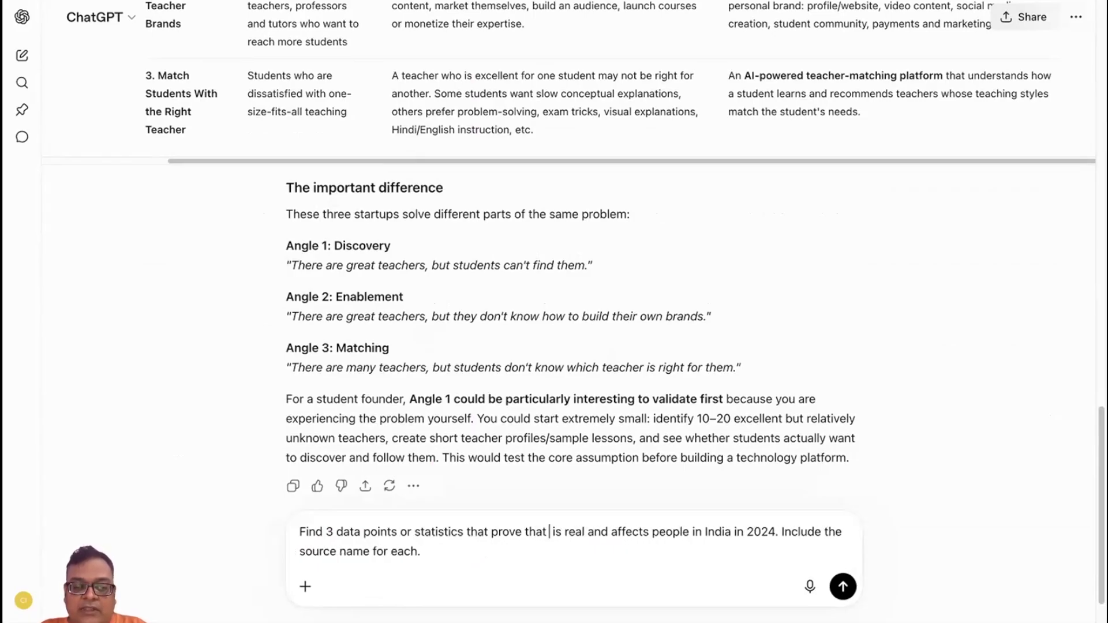
{"action": "type", "text": " the a"}
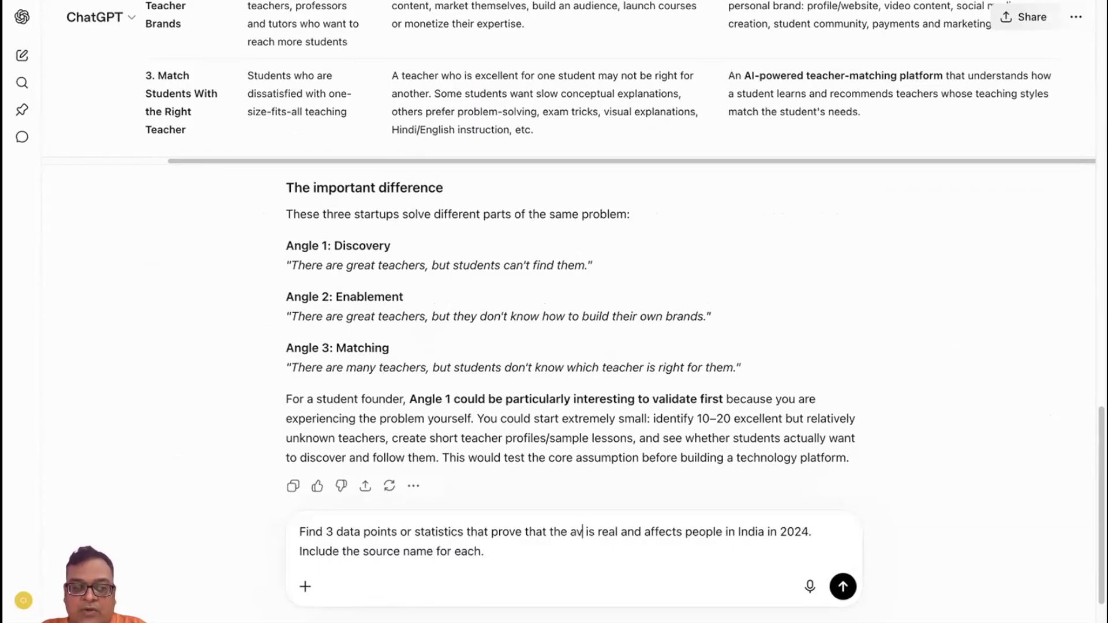
{"action": "type", "text": "bove pro"}
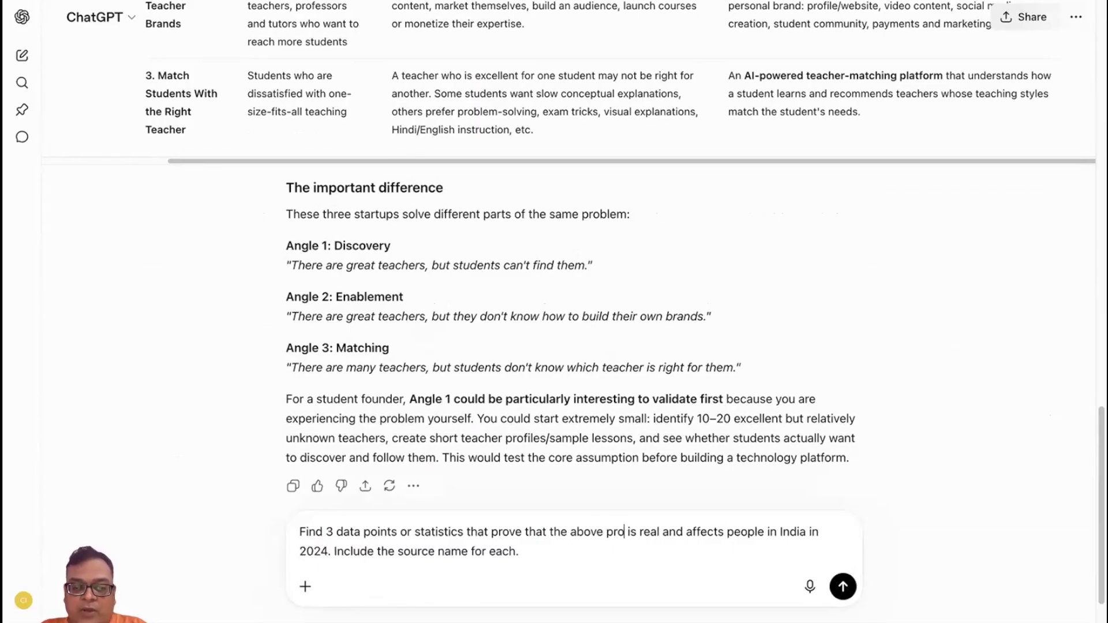
{"action": "type", "text": "blem"}
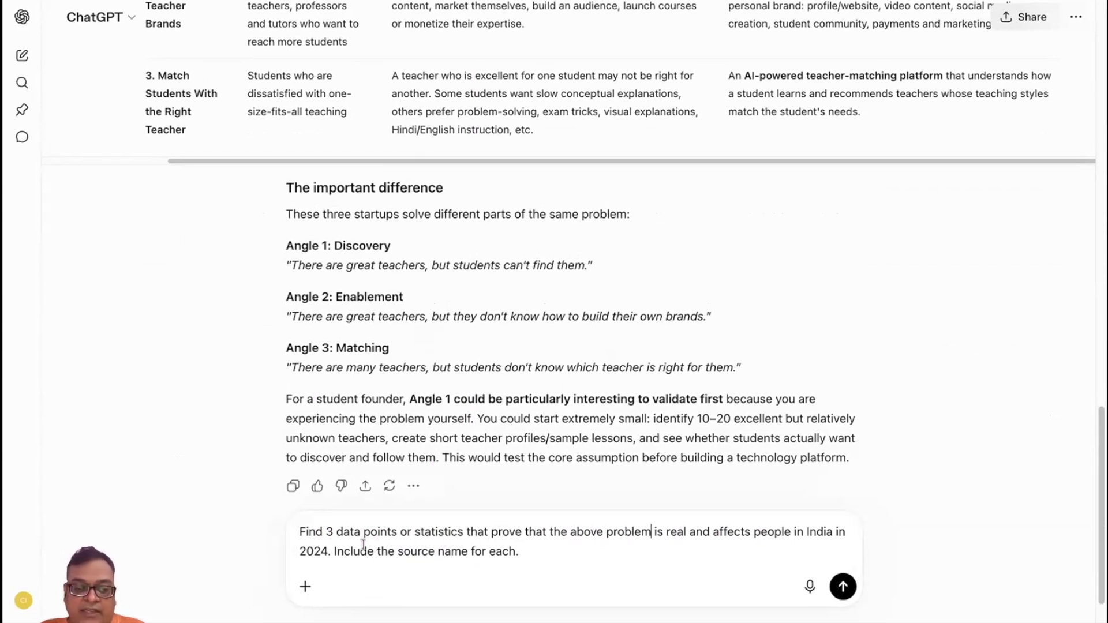
Change the year in the ChatGPT prompt to 2026.
{"action": "left_click", "coordinate": [324, 548]}
{"action": "key", "text": "BackSpace"}
{"action": "type", "text": "6"}
{"action": "left_click", "coordinate": [529, 559]}
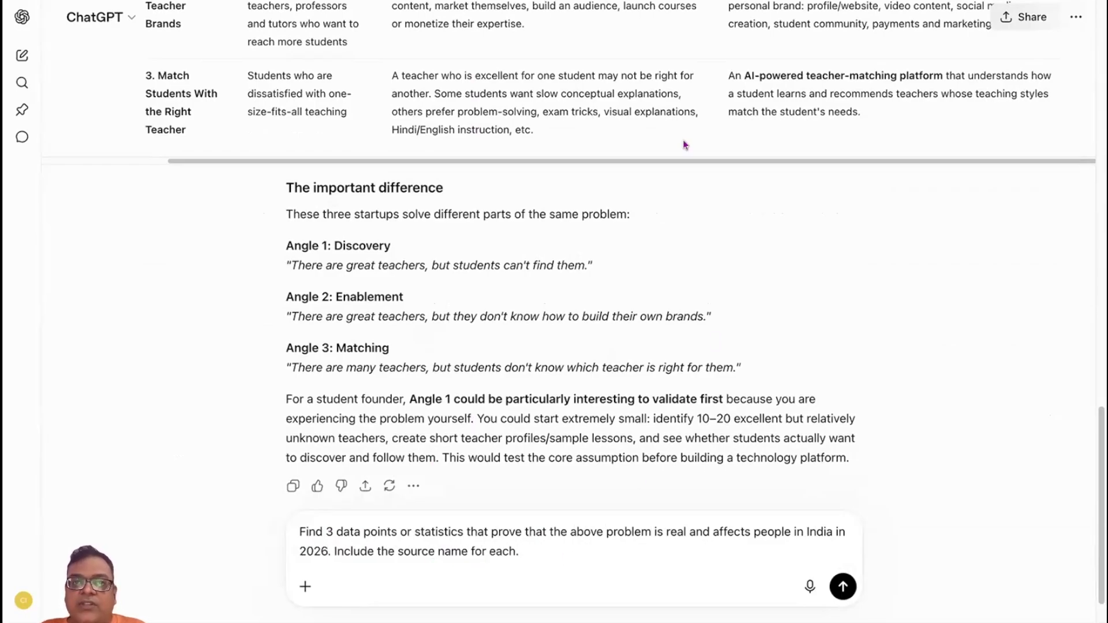
Copy the completed data-points prompt from ChatGPT, switch to the Claude chat and paste it into the message box.
{"action": "left_click_drag", "start_coordinate": [539, 549], "coordinate": [301, 526]}
{"action": "key", "text": "ctrl+c"}
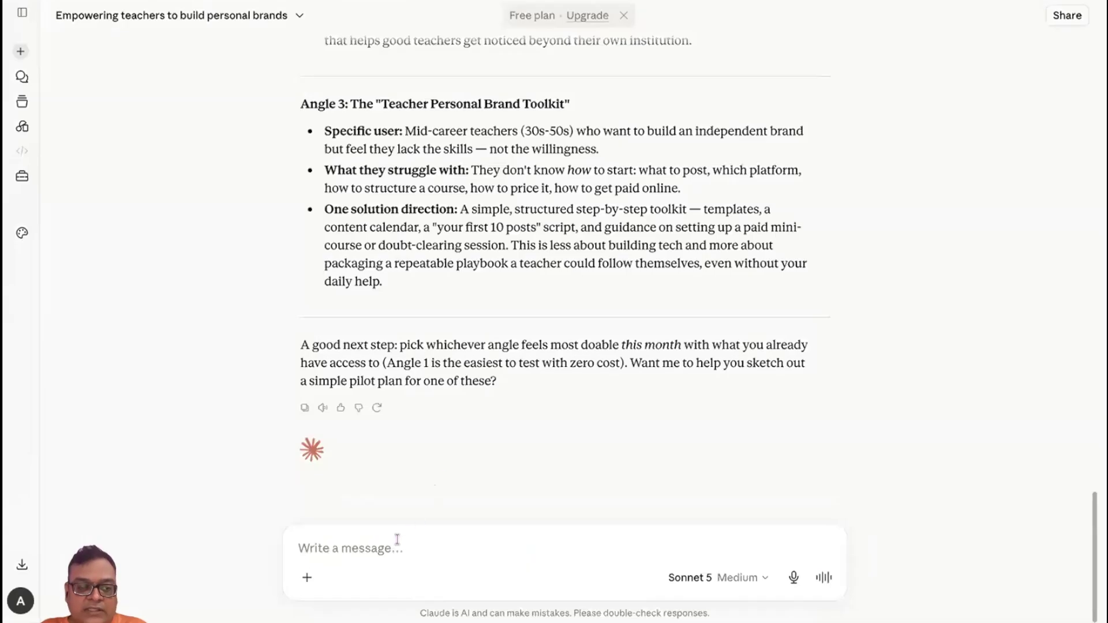
{"action": "left_click", "coordinate": [348, 552]}
{"action": "key", "text": "ctrl+v"}
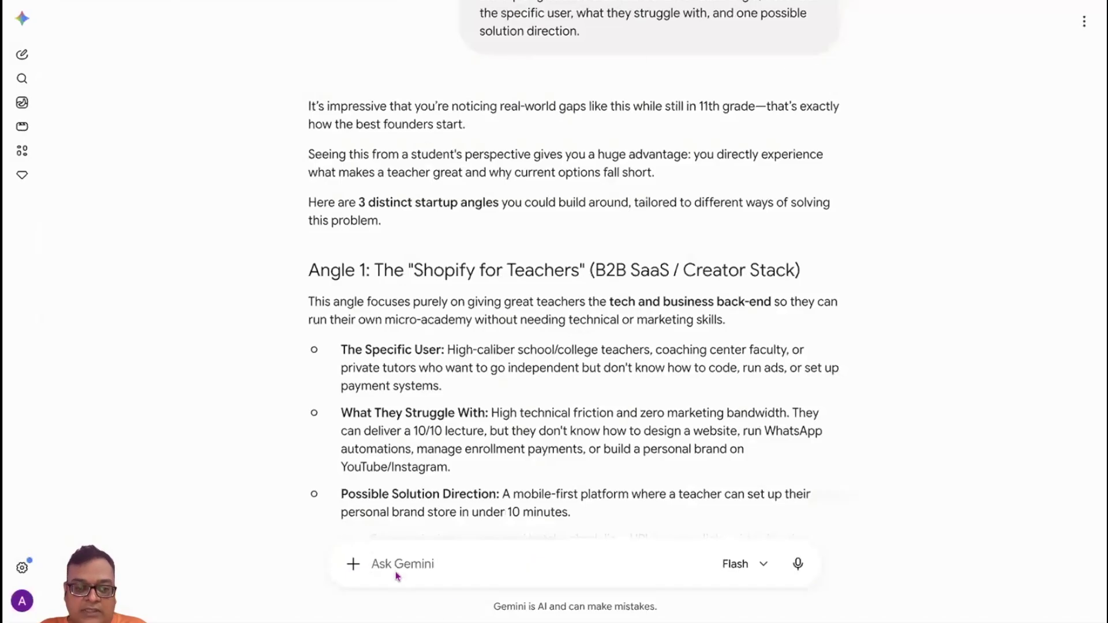
Switch to the Gemini chat and paste the data-points prompt, and do the same in the Perplexity follow-up box.
{"action": "left_click", "coordinate": [386, 562]}
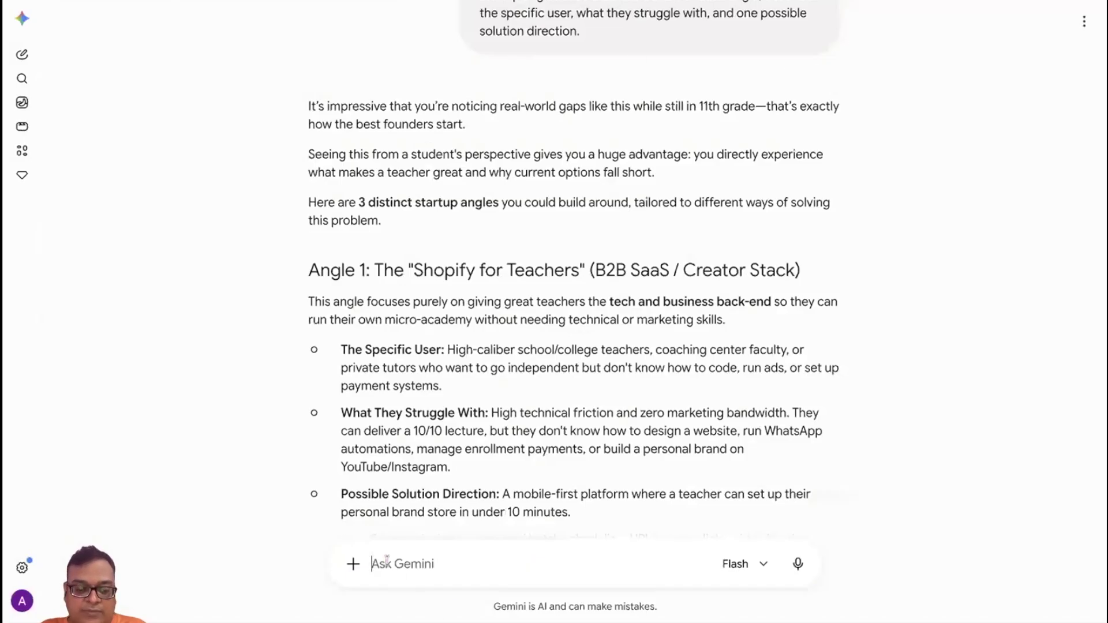
{"action": "key", "text": "ctrl+v"}
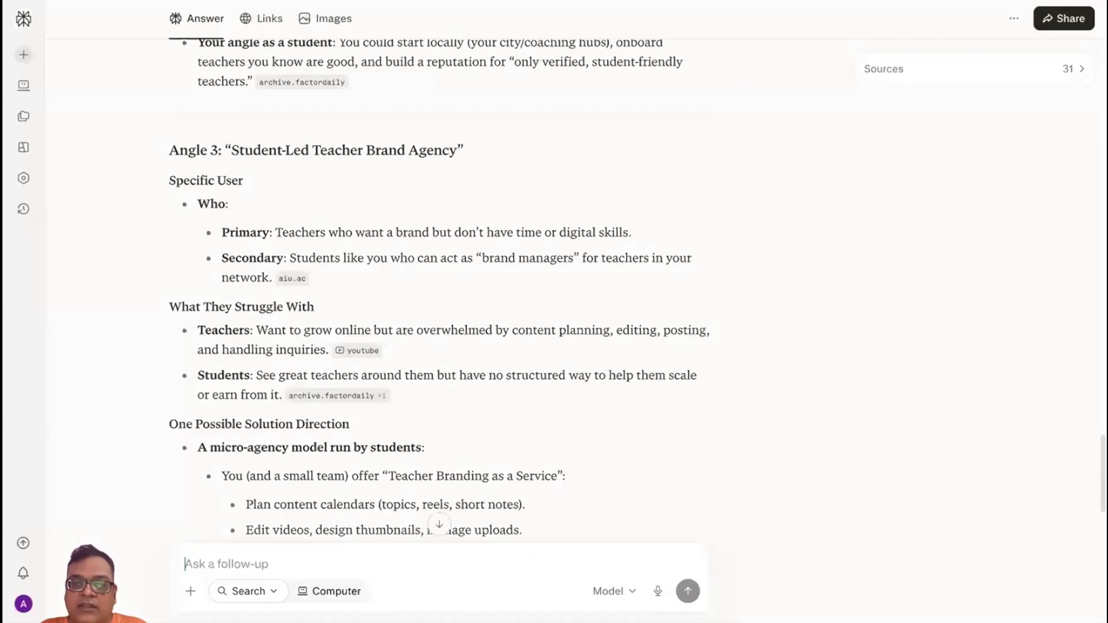
{"action": "left_click", "coordinate": [289, 565]}
{"action": "key", "text": "ctrl+v"}
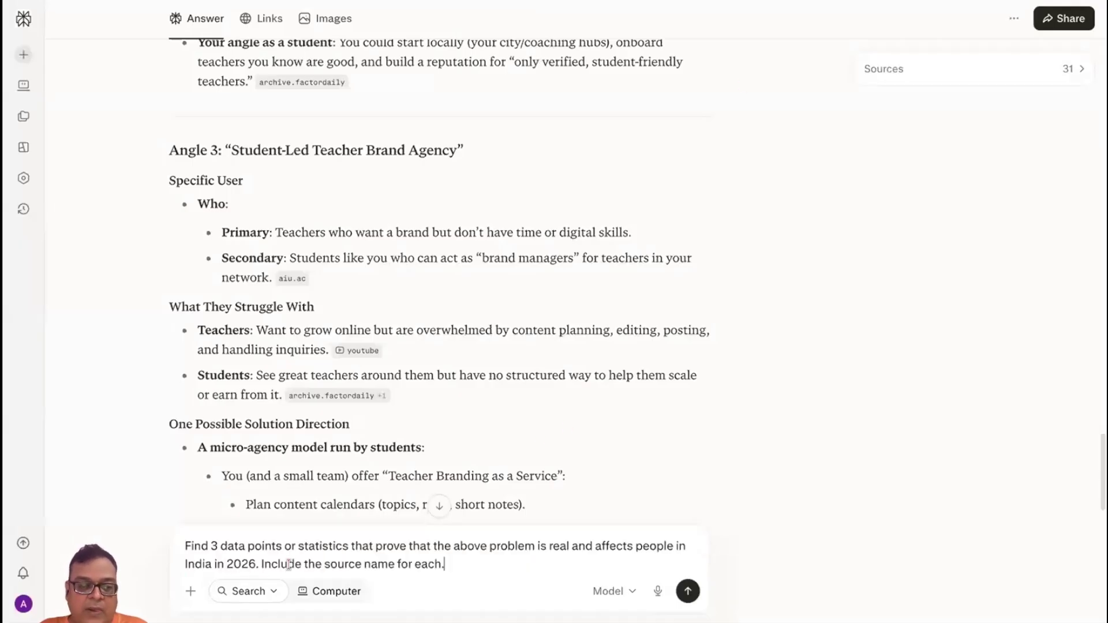
Submit the data-points prompt in Perplexity, Gemini, Claude and ChatGPT, switching back through each chat.
{"action": "left_click", "coordinate": [684, 590]}
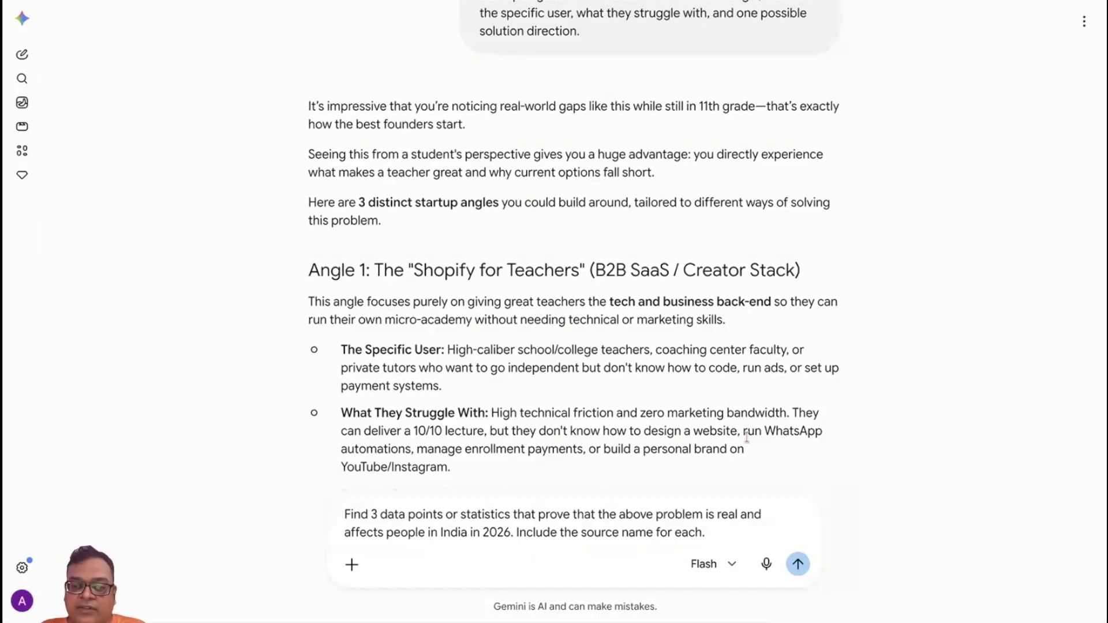
{"action": "left_click", "coordinate": [798, 564]}
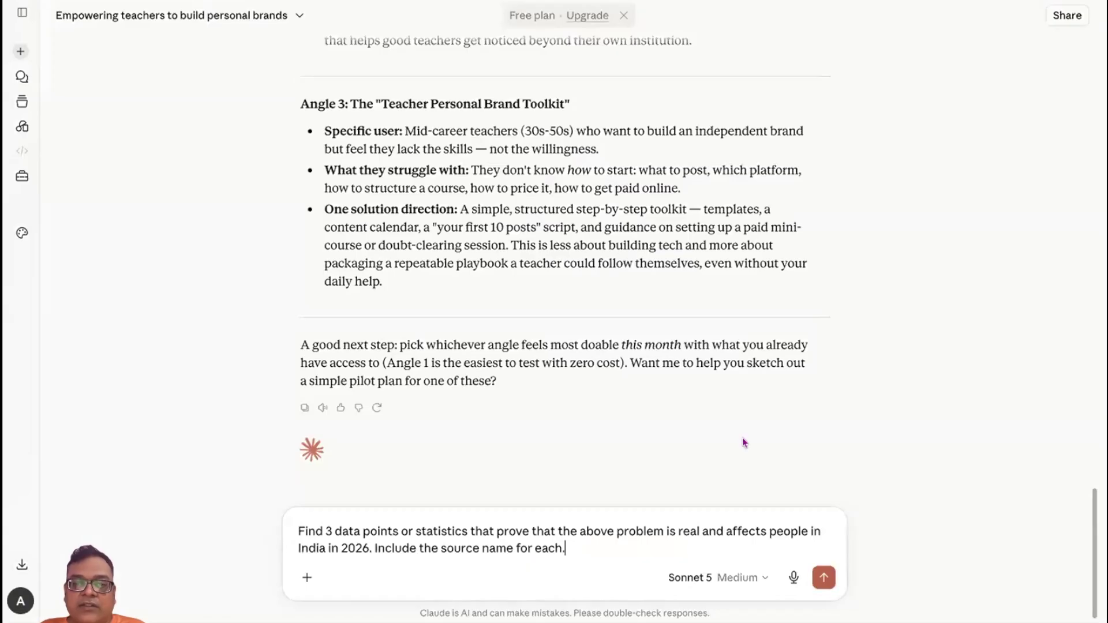
{"action": "left_click", "coordinate": [823, 577]}
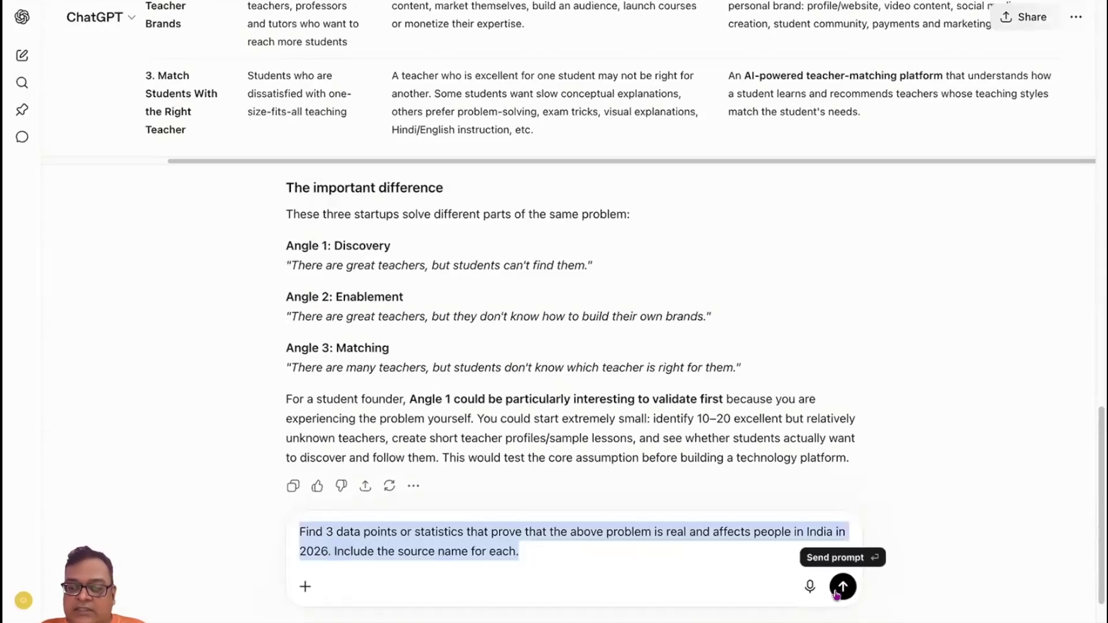
{"action": "left_click", "coordinate": [842, 585]}
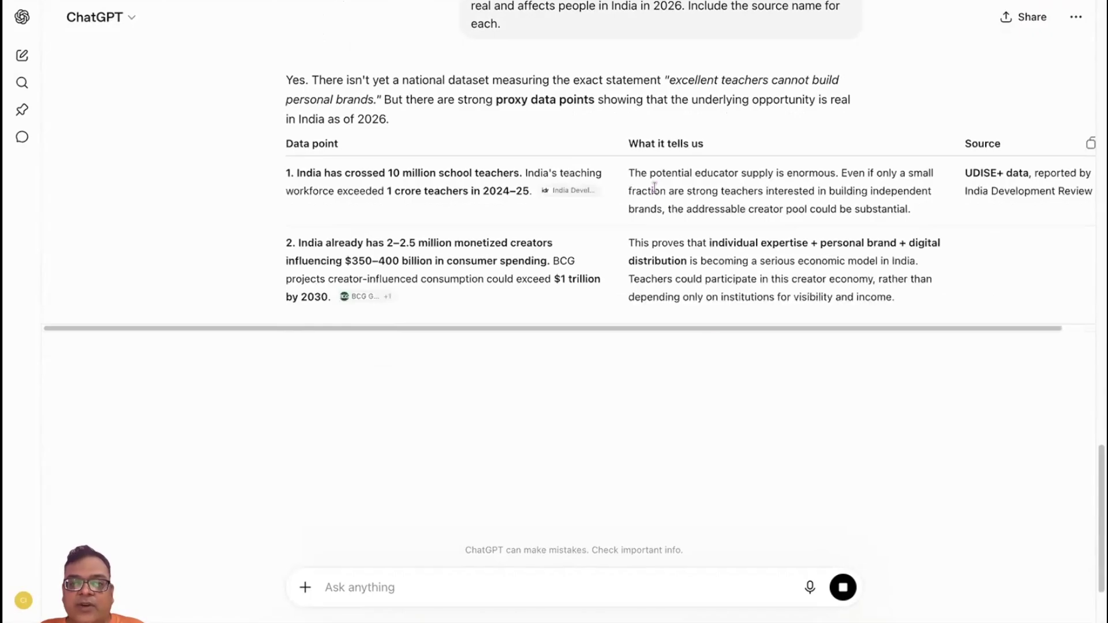
Examine ChatGPT's table of data points for India, including what each one tells and its source.
{"action": "scroll", "coordinate": [794, 200], "scroll_direction": "right", "scroll_amount": 2}
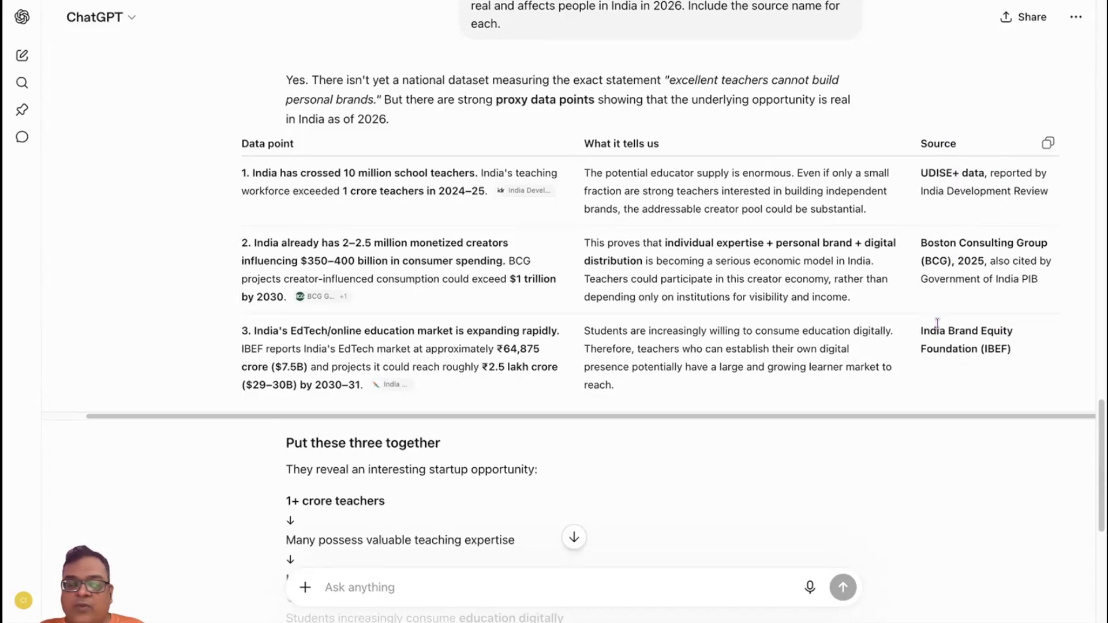
{"action": "scroll", "coordinate": [937, 326], "scroll_direction": "down", "scroll_amount": 2}
{"action": "scroll", "coordinate": [660, 282], "scroll_direction": "up", "scroll_amount": 1}
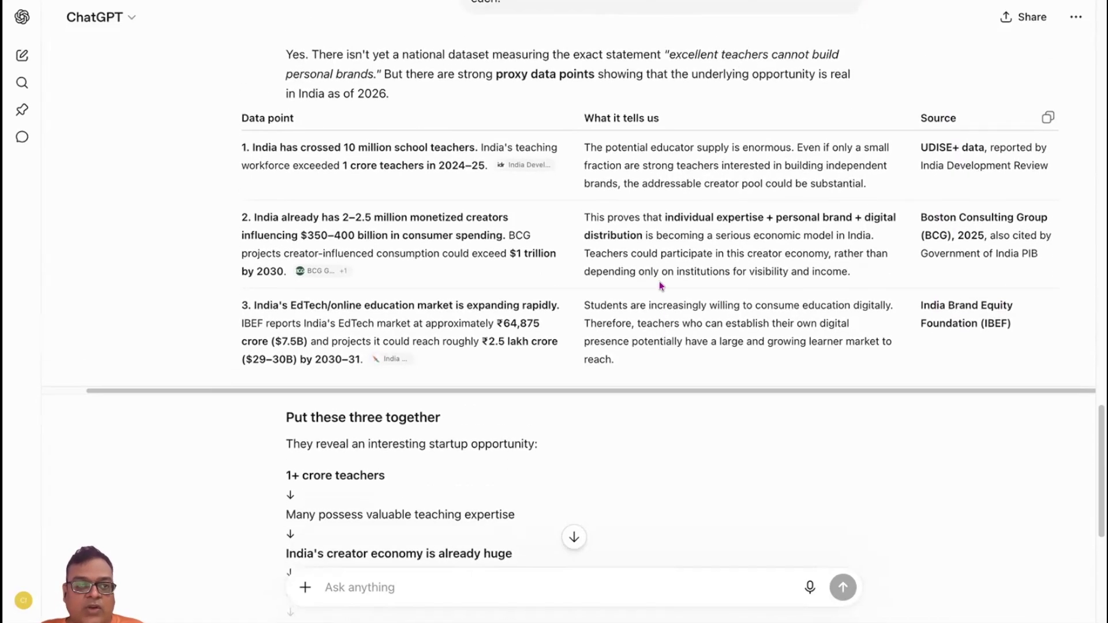
{"action": "scroll", "coordinate": [659, 282], "scroll_direction": "up", "scroll_amount": 1}
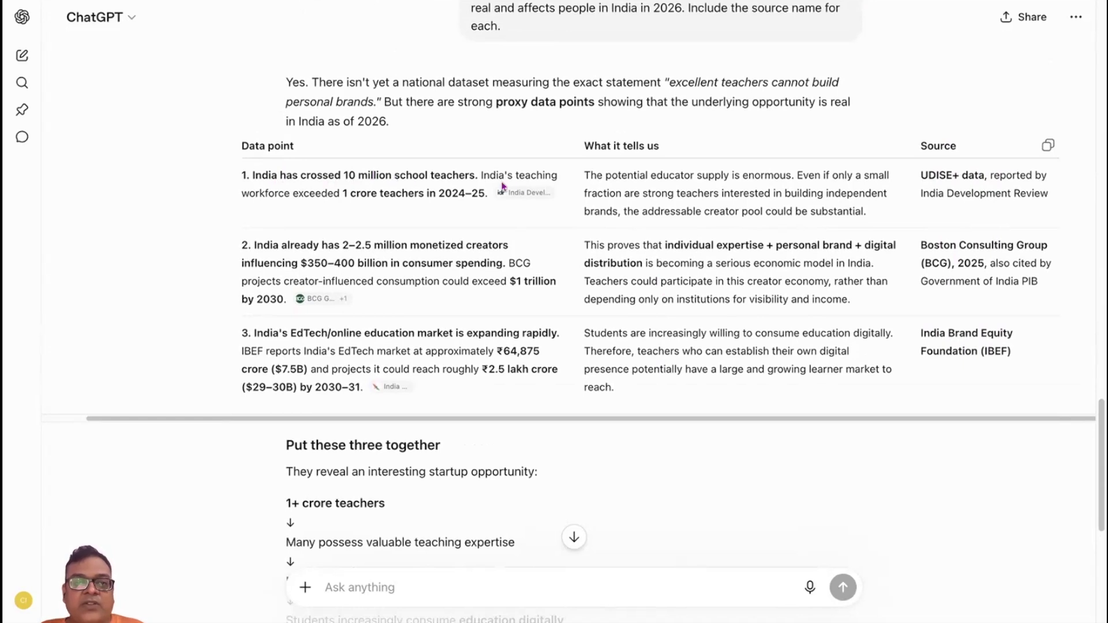
{"action": "scroll", "coordinate": [440, 320], "scroll_direction": "down", "scroll_amount": 2}
{"action": "scroll", "coordinate": [440, 321], "scroll_direction": "down", "scroll_amount": 1}
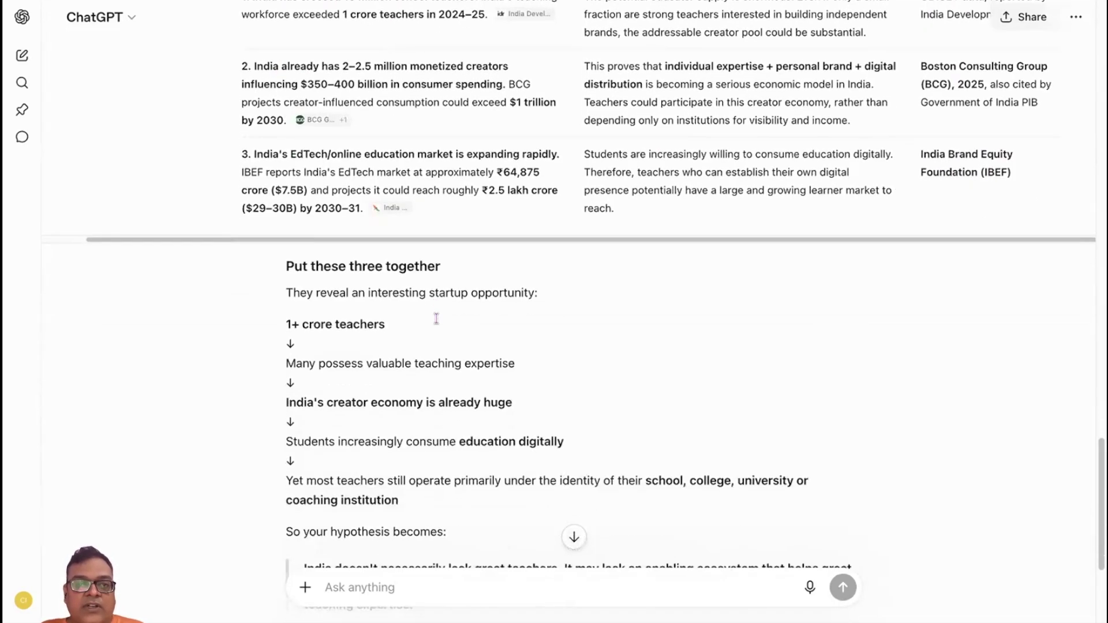
{"action": "scroll", "coordinate": [439, 320], "scroll_direction": "up", "scroll_amount": 3}
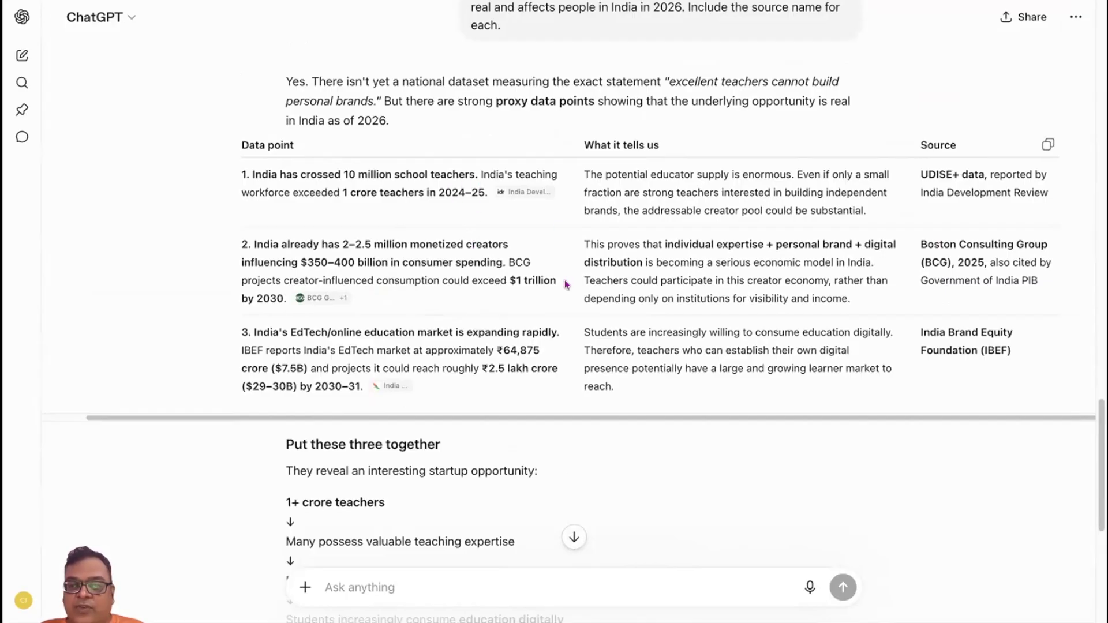
Read ChatGPT's "Put these three together" section, including the resulting hypothesis and the caution about the statistics.
{"action": "scroll", "coordinate": [565, 284], "scroll_direction": "down", "scroll_amount": 4}
{"action": "scroll", "coordinate": [564, 279], "scroll_direction": "down", "scroll_amount": 3}
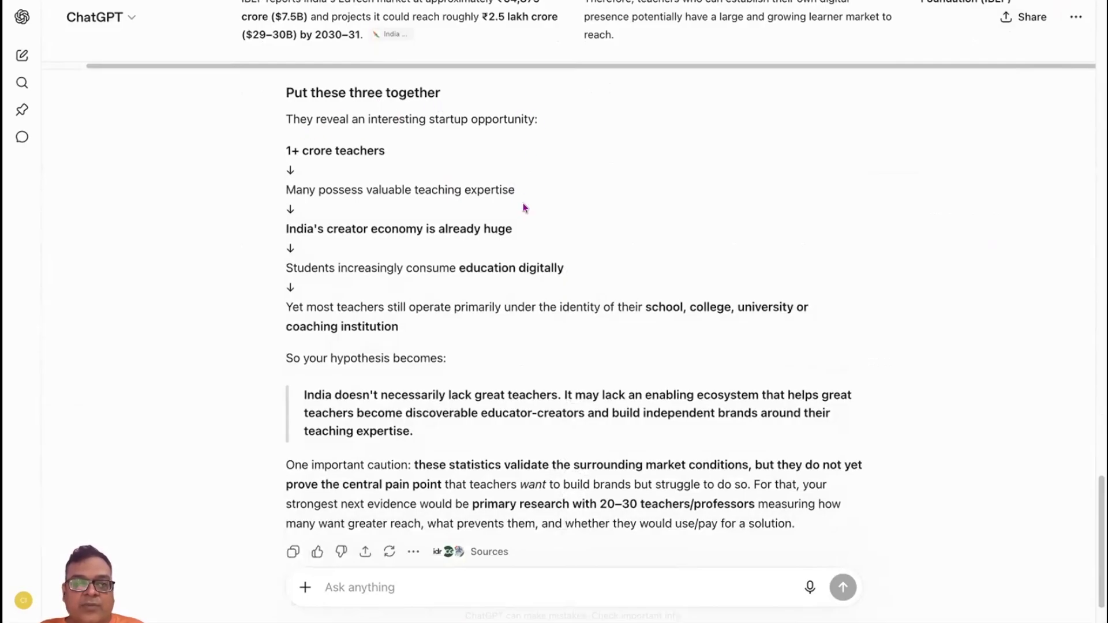
{"action": "scroll", "coordinate": [524, 209], "scroll_direction": "up", "scroll_amount": 2}
{"action": "scroll", "coordinate": [525, 207], "scroll_direction": "down", "scroll_amount": 1}
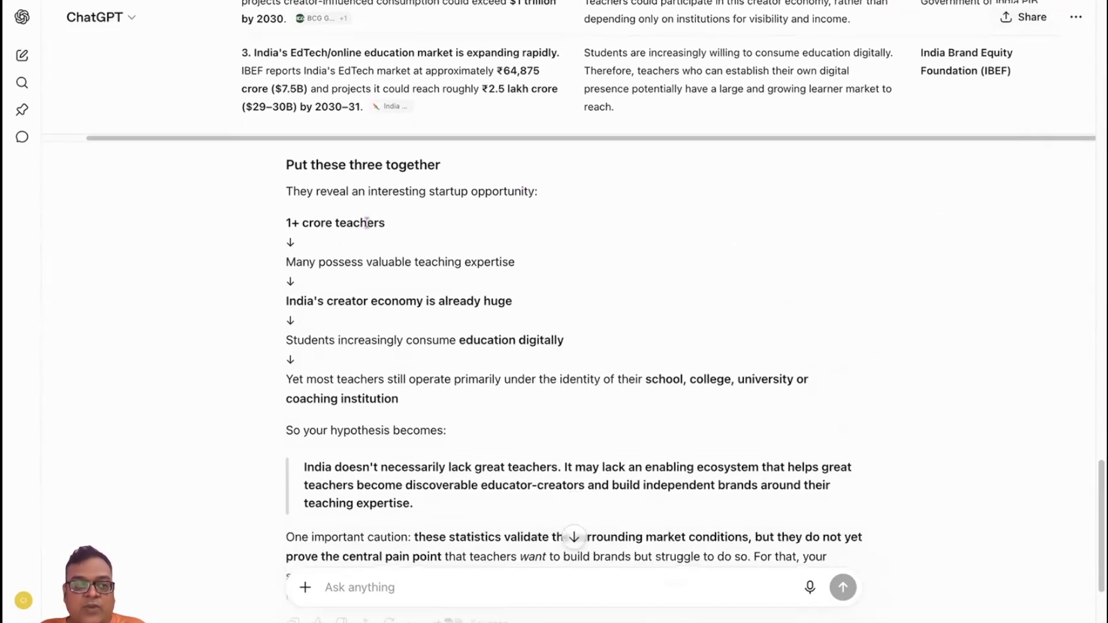
{"action": "scroll", "coordinate": [445, 277], "scroll_direction": "down", "scroll_amount": 1}
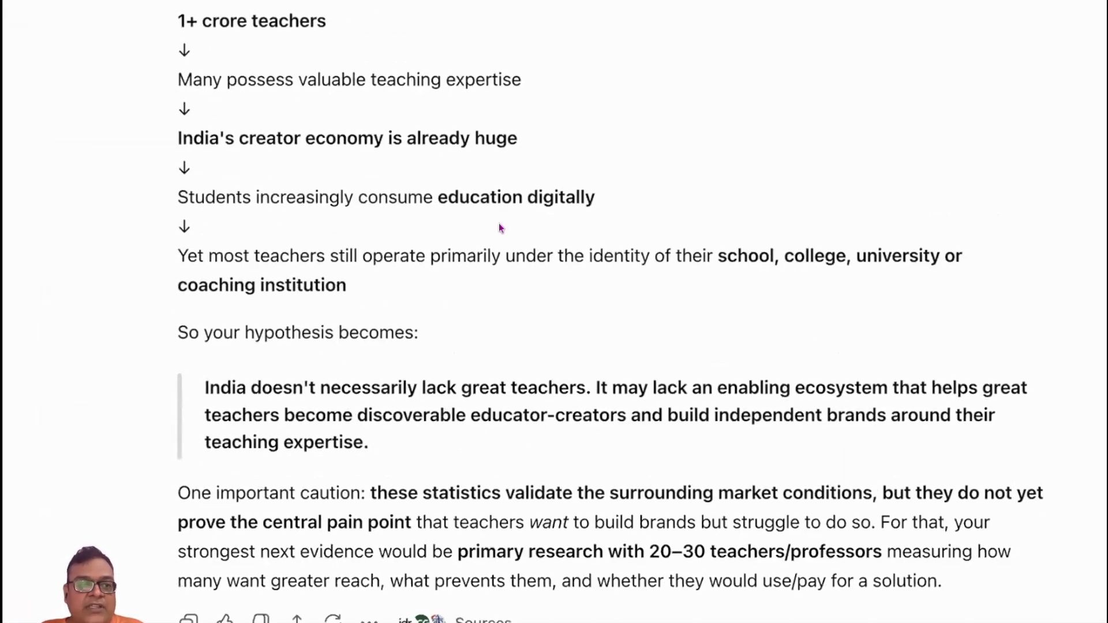
{"action": "scroll", "coordinate": [499, 227], "scroll_direction": "down", "scroll_amount": 2}
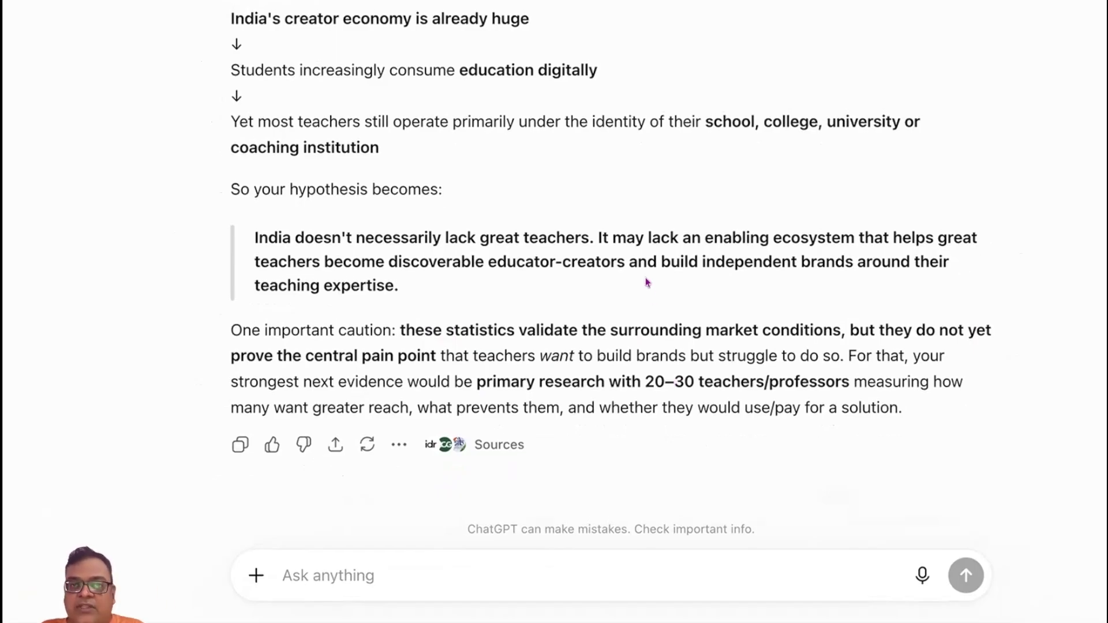
{"action": "scroll", "coordinate": [647, 282], "scroll_direction": "up", "scroll_amount": 1}
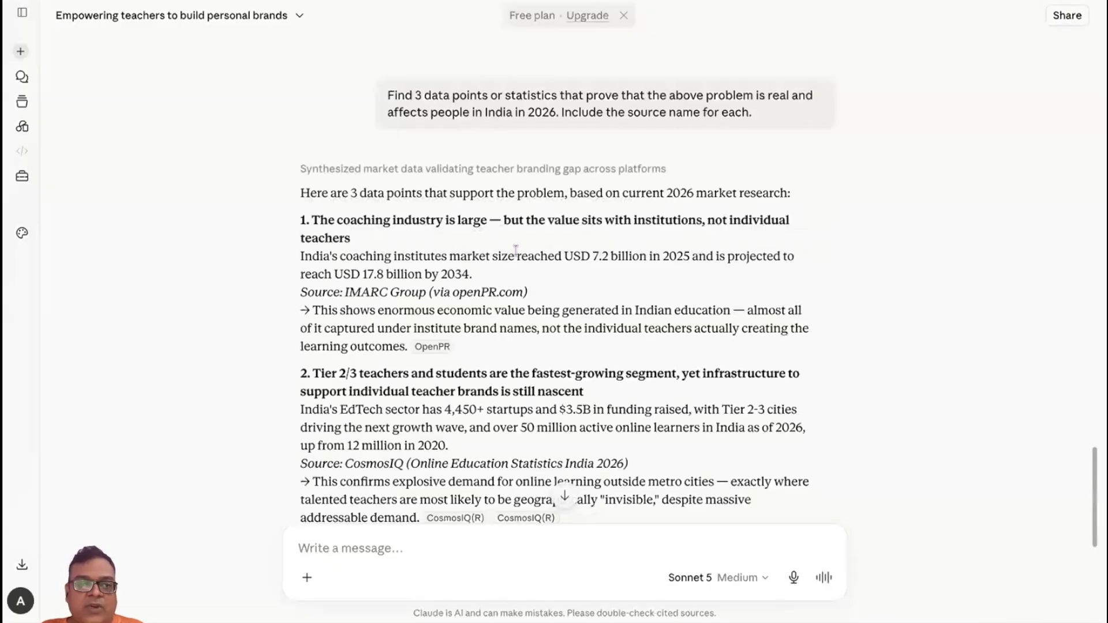
Switch to Claude and read its three data points, their sources and the suggested next move.
{"action": "scroll", "coordinate": [466, 207], "scroll_direction": "down", "scroll_amount": 3}
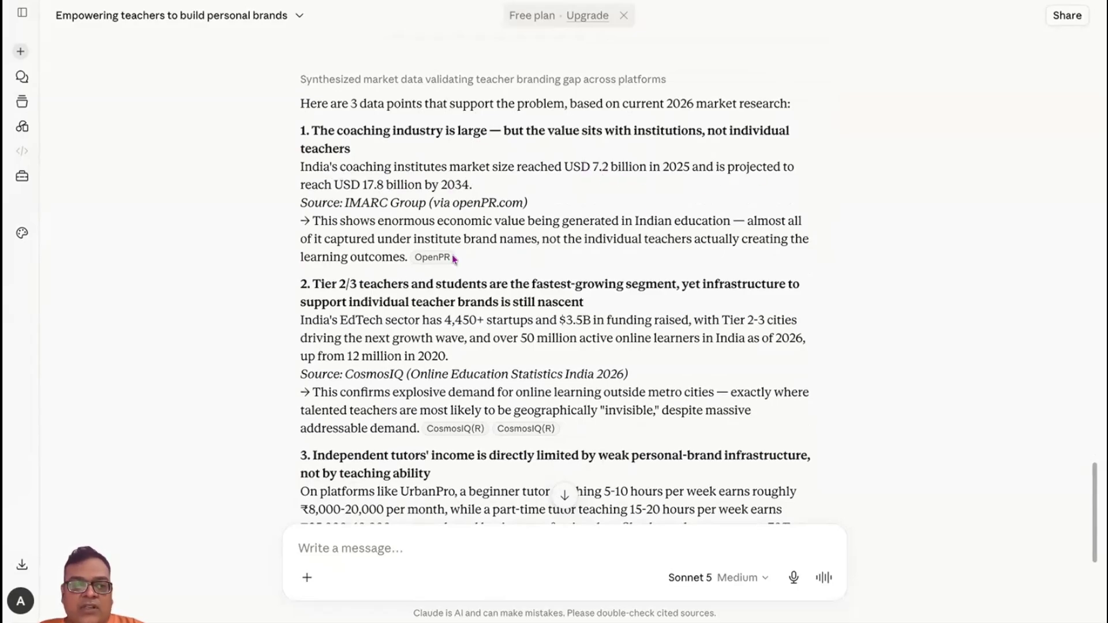
{"action": "scroll", "coordinate": [551, 234], "scroll_direction": "down", "scroll_amount": 1}
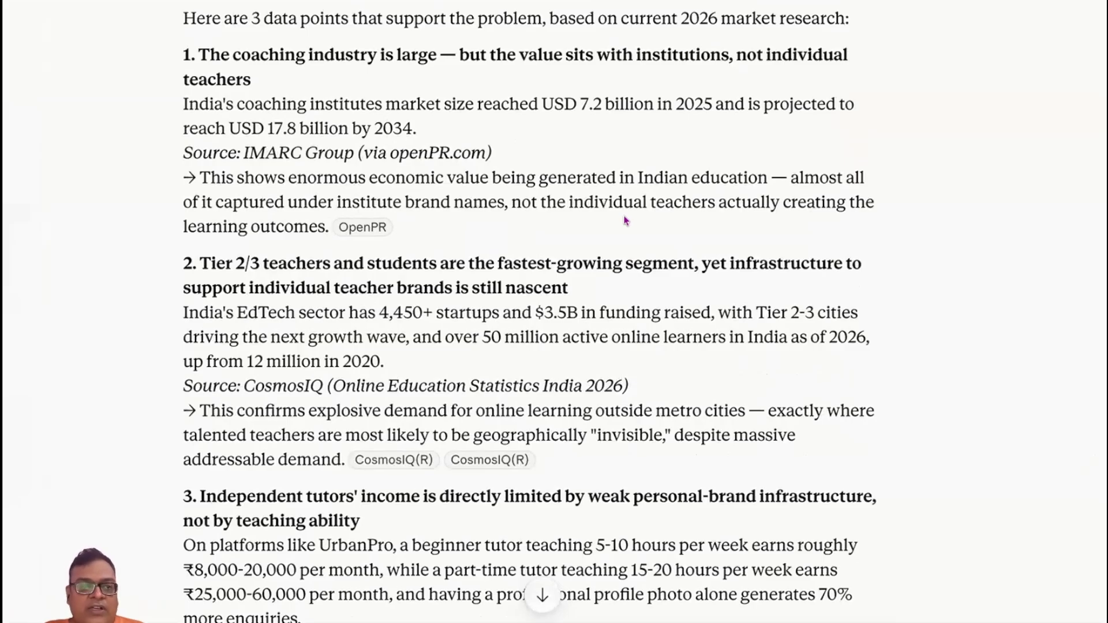
{"action": "scroll", "coordinate": [625, 221], "scroll_direction": "down", "scroll_amount": 3}
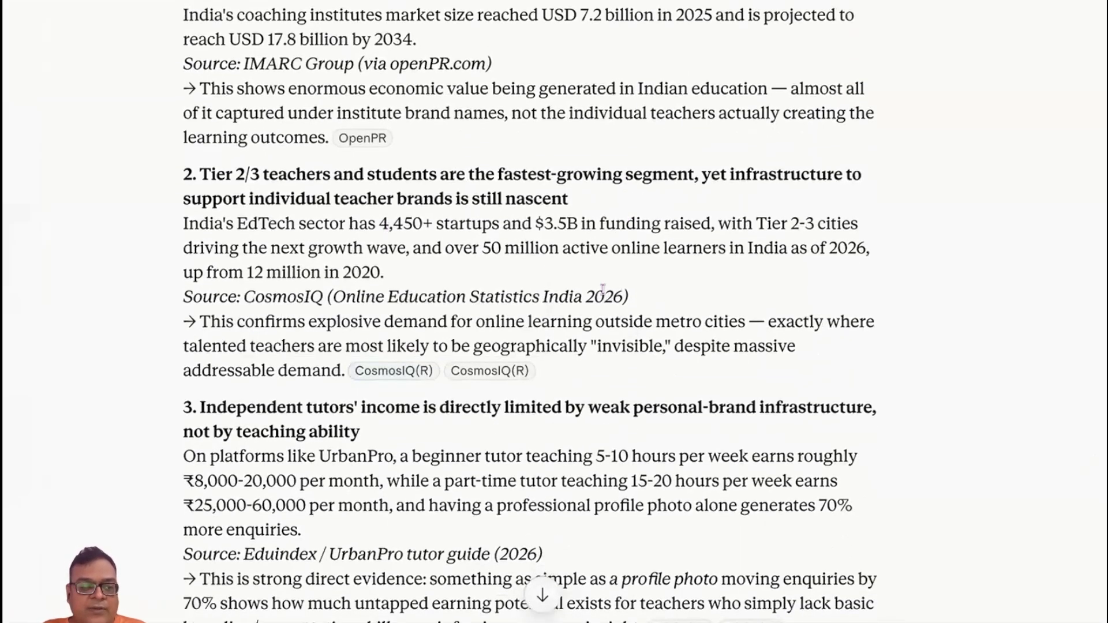
{"action": "scroll", "coordinate": [603, 288], "scroll_direction": "down", "scroll_amount": 5}
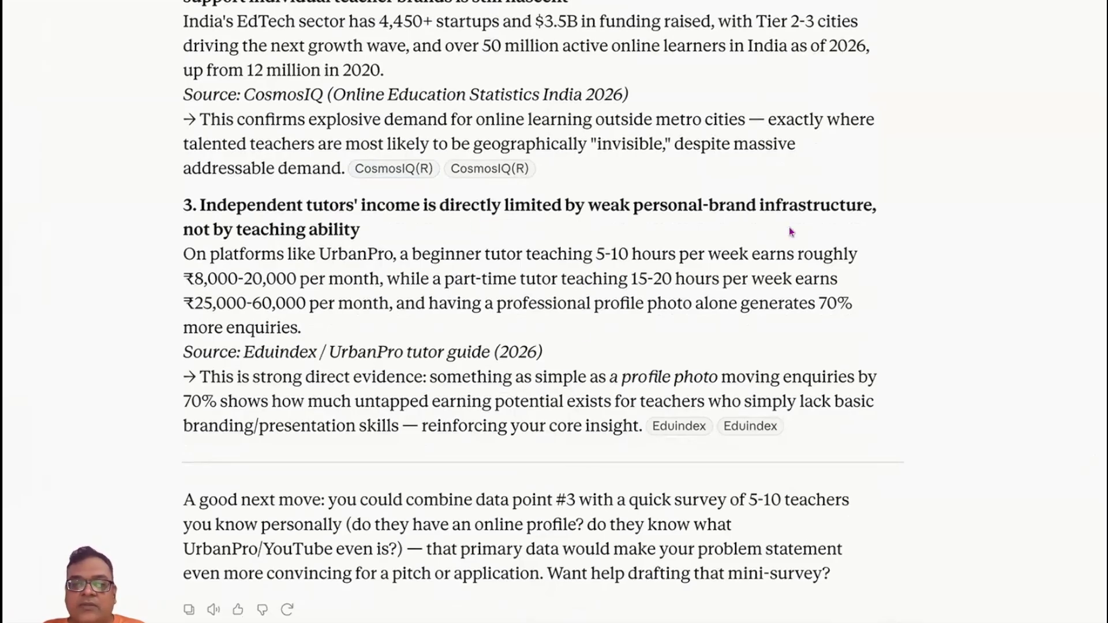
{"action": "scroll", "coordinate": [557, 355], "scroll_direction": "down", "scroll_amount": 3}
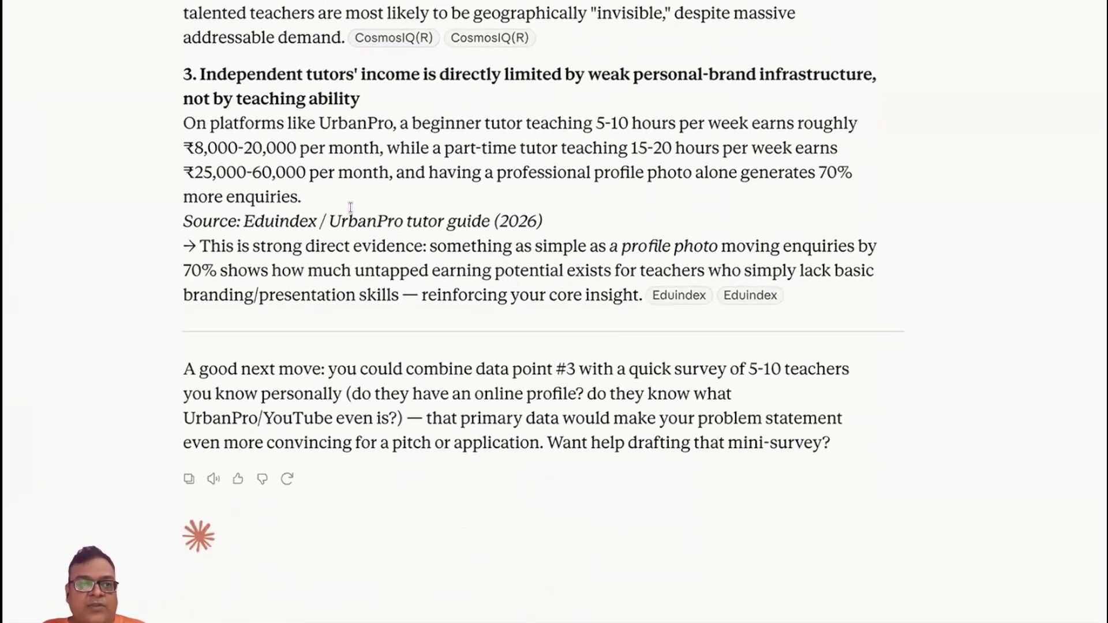
{"action": "scroll", "coordinate": [262, 139], "scroll_direction": "up", "scroll_amount": 1}
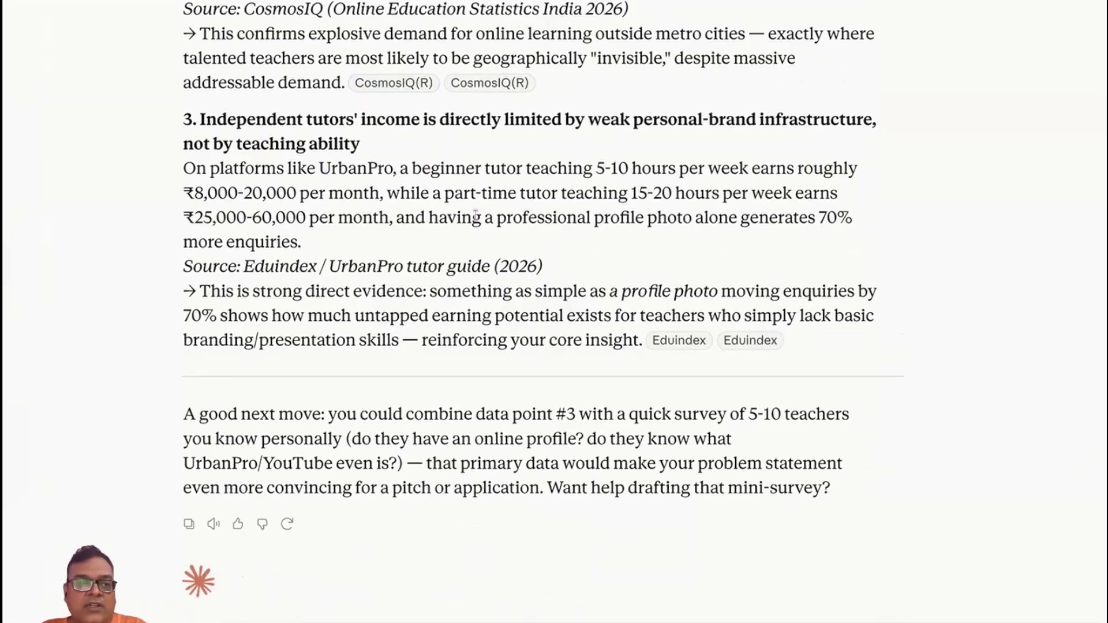
{"action": "scroll", "coordinate": [784, 234], "scroll_direction": "down", "scroll_amount": 2}
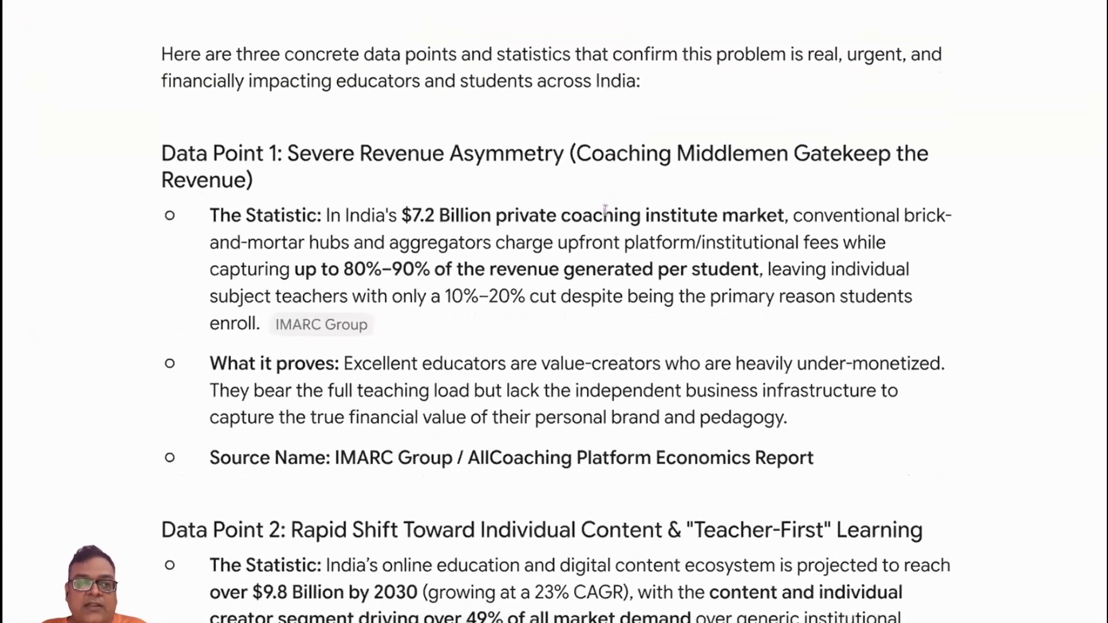
Switch to Gemini and review its three data points, their source names and the pitch deck summary.
{"action": "scroll", "coordinate": [605, 209], "scroll_direction": "down", "scroll_amount": 1}
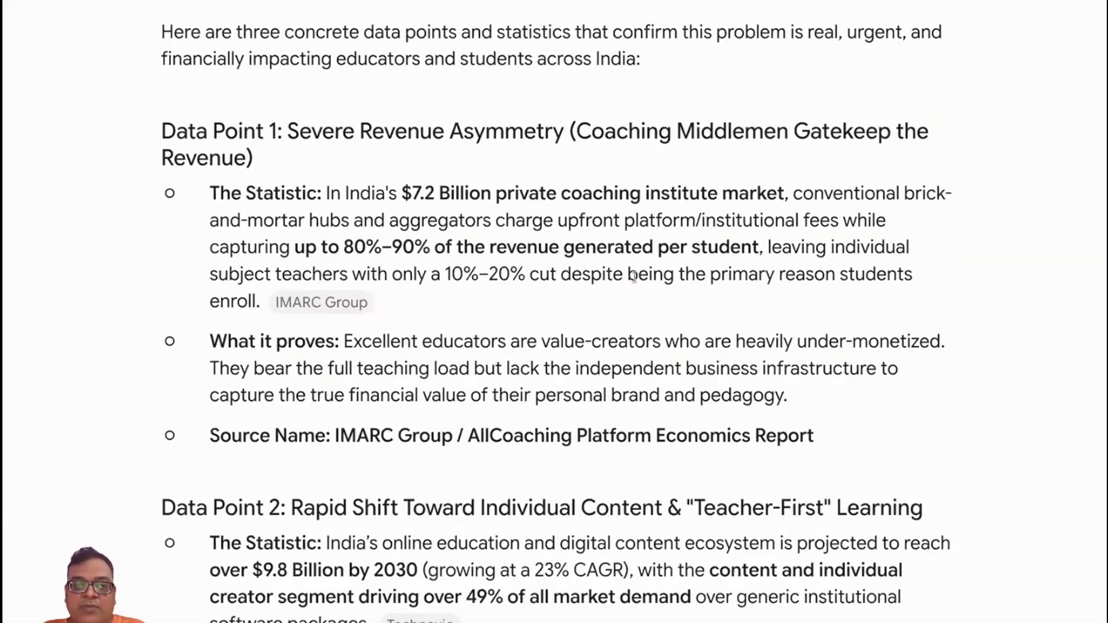
{"action": "scroll", "coordinate": [636, 283], "scroll_direction": "down", "scroll_amount": 1}
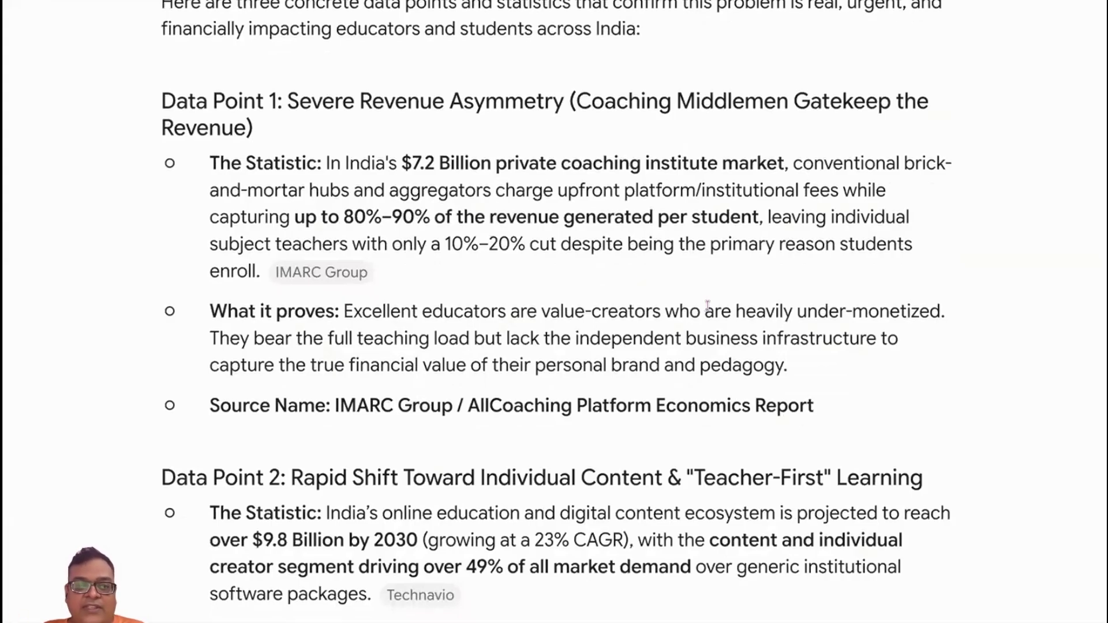
{"action": "scroll", "coordinate": [707, 306], "scroll_direction": "down", "scroll_amount": 1}
{"action": "scroll", "coordinate": [707, 306], "scroll_direction": "down", "scroll_amount": 5}
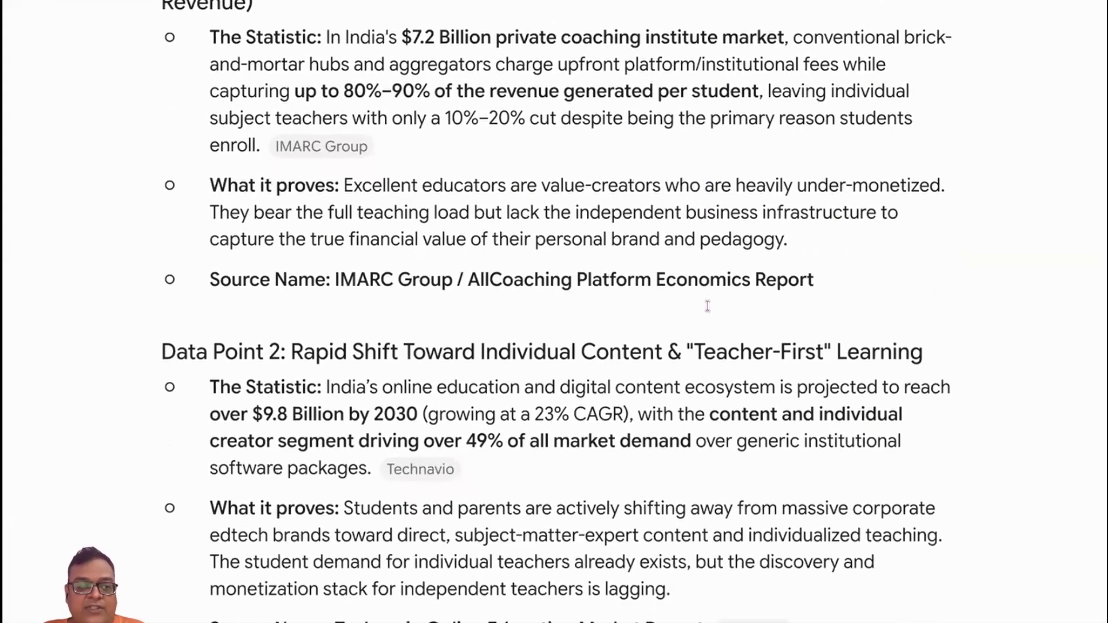
{"action": "scroll", "coordinate": [592, 271], "scroll_direction": "down", "scroll_amount": 9}
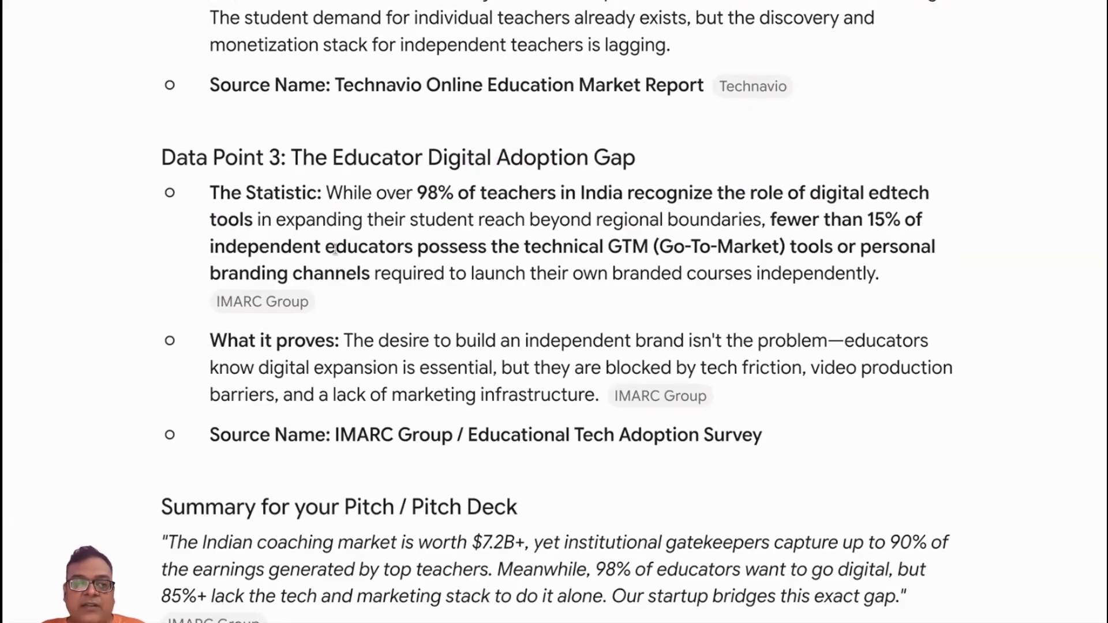
{"action": "scroll", "coordinate": [640, 258], "scroll_direction": "down", "scroll_amount": 4}
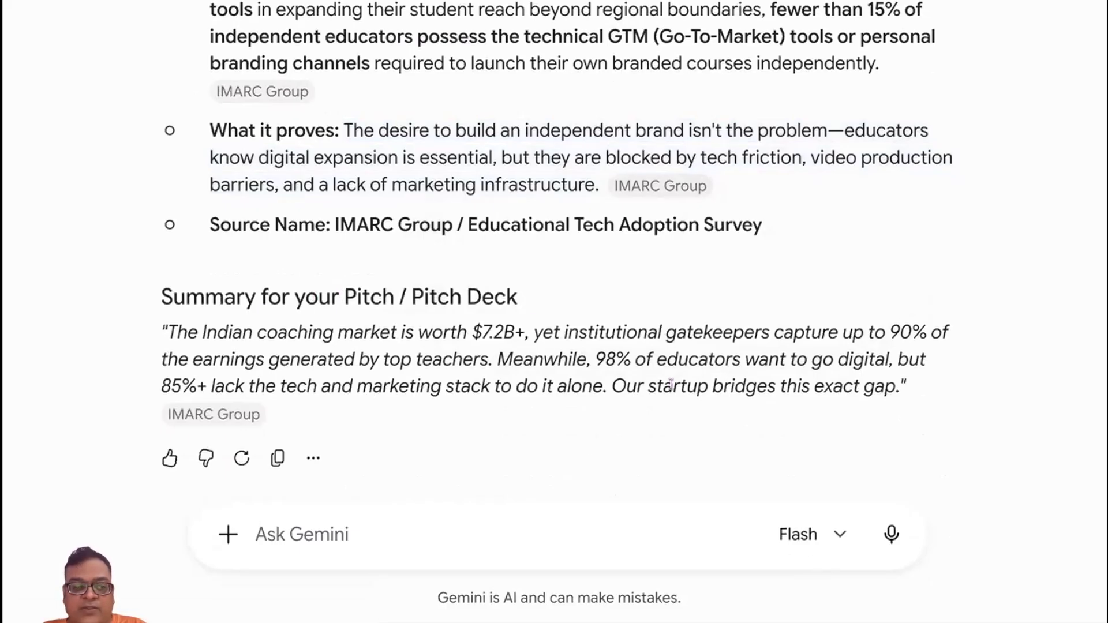
{"action": "right_click", "coordinate": [706, 132]}
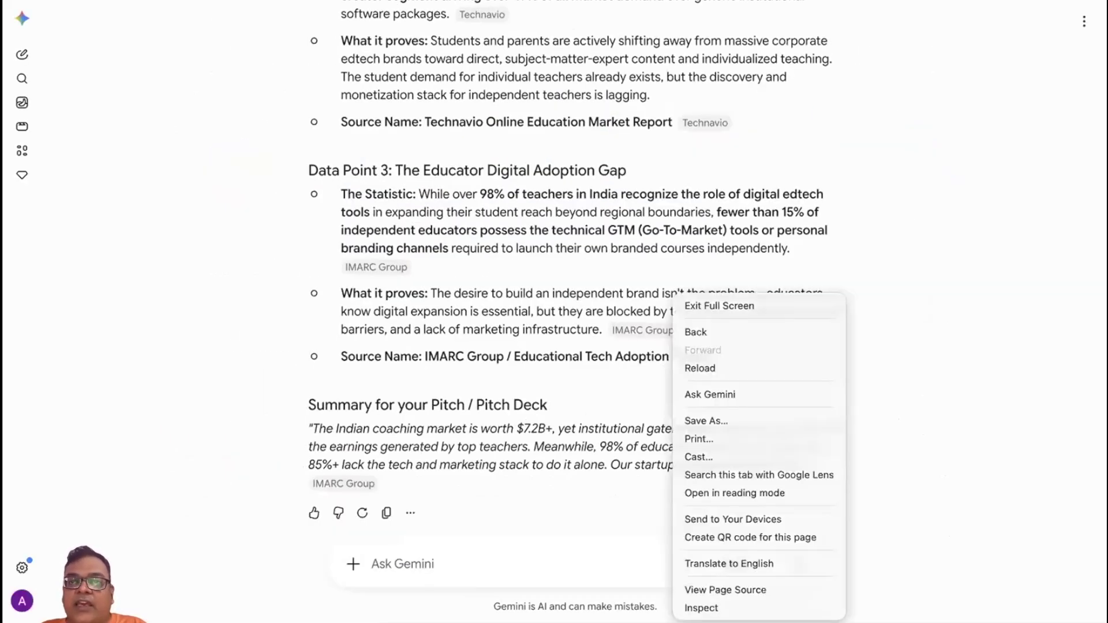
{"action": "key", "text": "Escape"}
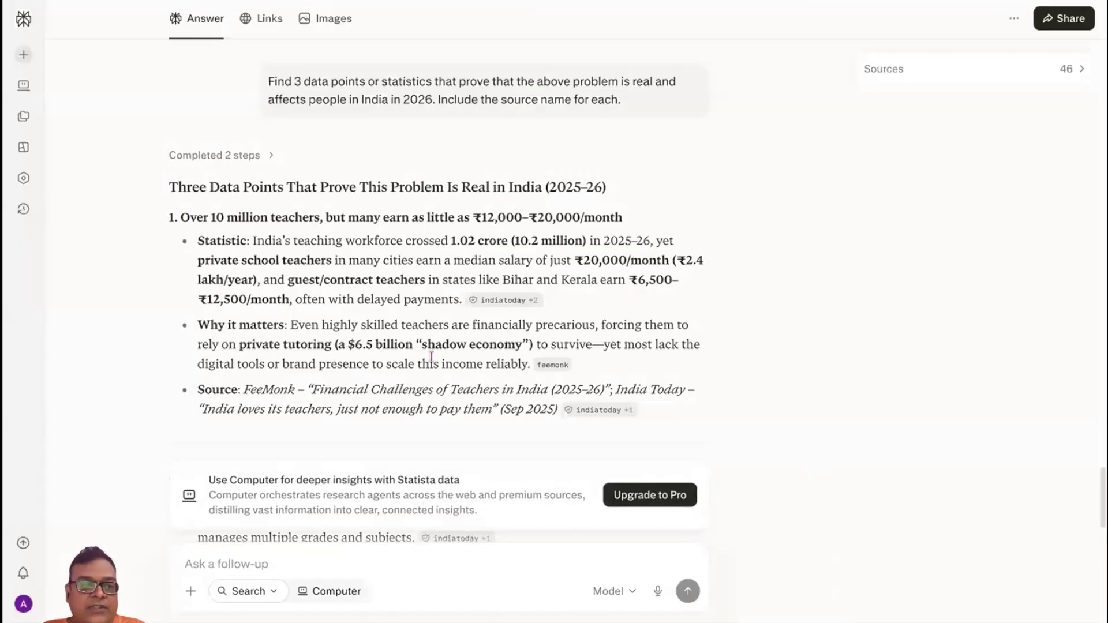
Read Perplexity's three data points for India (2025–26), including each statistic, why it matters and its source.
{"action": "scroll", "coordinate": [410, 251], "scroll_direction": "down", "scroll_amount": 1}
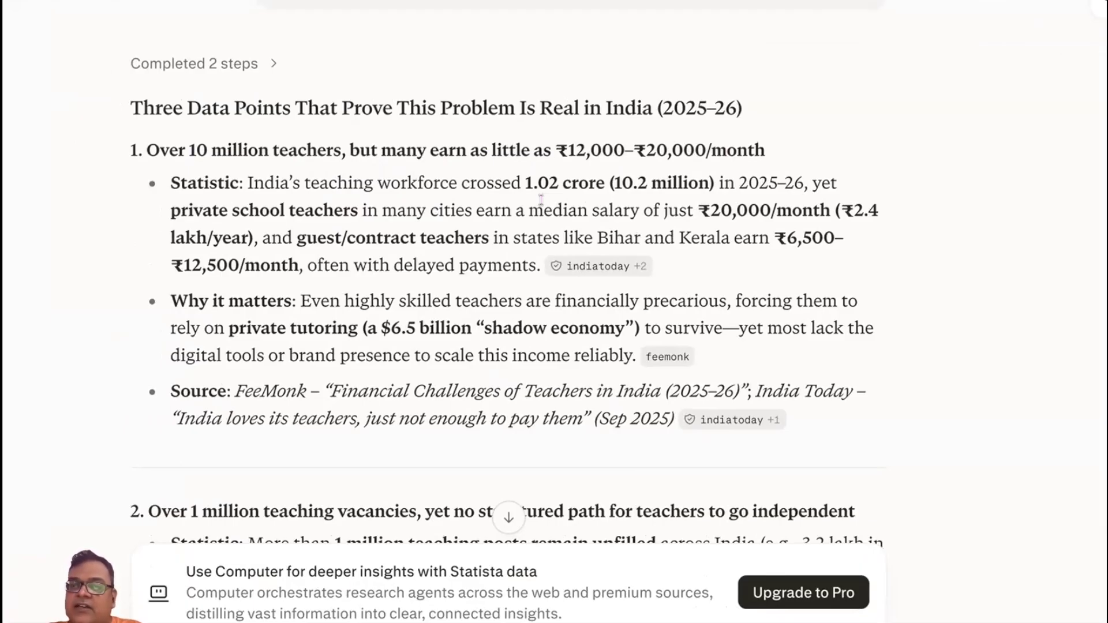
{"action": "scroll", "coordinate": [541, 199], "scroll_direction": "down", "scroll_amount": 1}
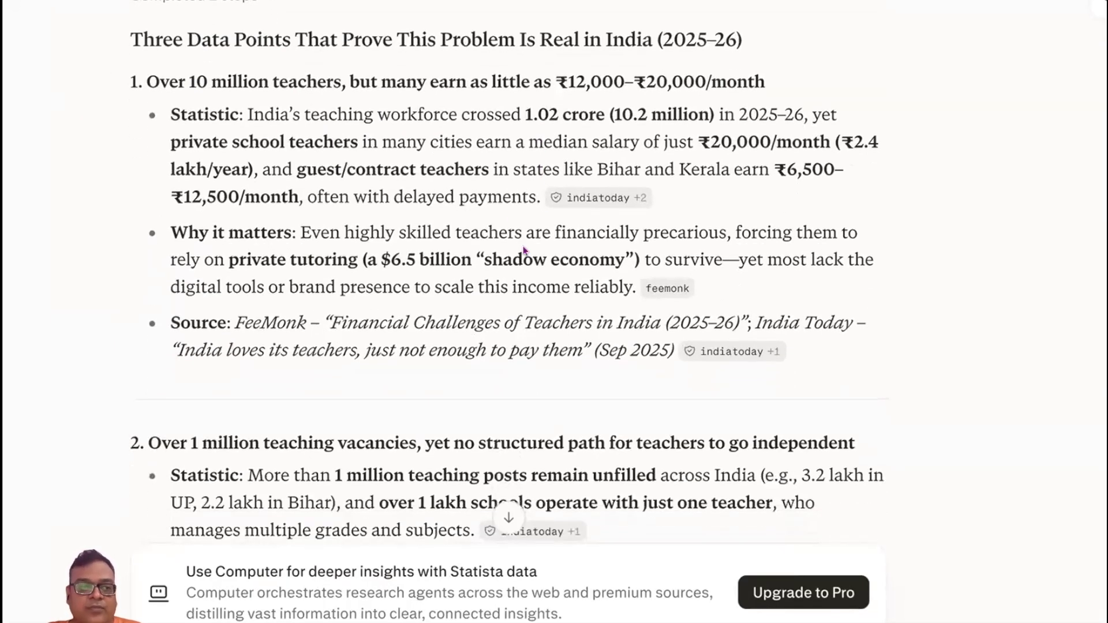
{"action": "scroll", "coordinate": [405, 205], "scroll_direction": "down", "scroll_amount": 1}
{"action": "scroll", "coordinate": [538, 306], "scroll_direction": "down", "scroll_amount": 8}
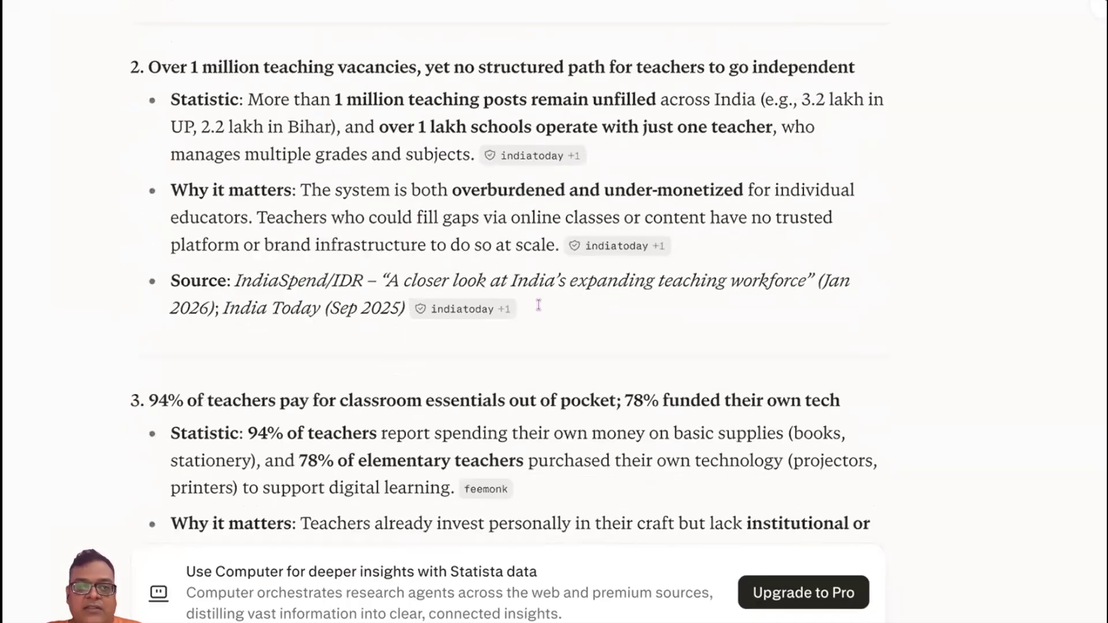
{"action": "scroll", "coordinate": [538, 306], "scroll_direction": "down", "scroll_amount": 10}
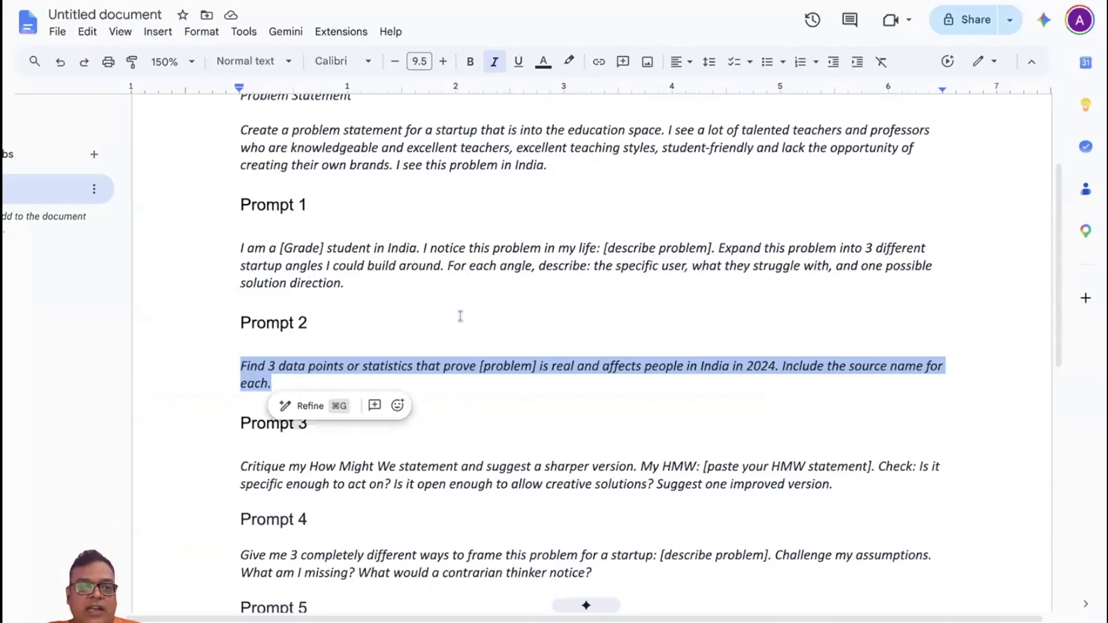
Copy the Prompt 3 text about critiquing the How Might We statement from the Google Docs document into ChatGPT's message box.
{"action": "scroll", "coordinate": [477, 343], "scroll_direction": "down", "scroll_amount": 2}
{"action": "left_click", "coordinate": [525, 418]}
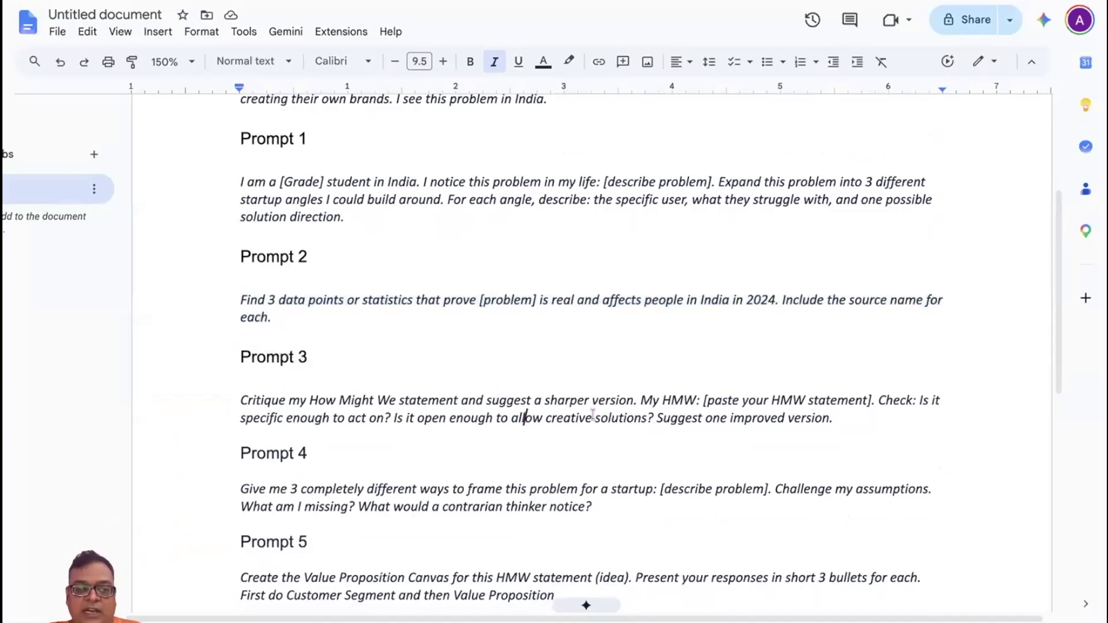
{"action": "left_click_drag", "start_coordinate": [839, 418], "coordinate": [239, 396]}
{"action": "key", "text": "ctrl+c"}
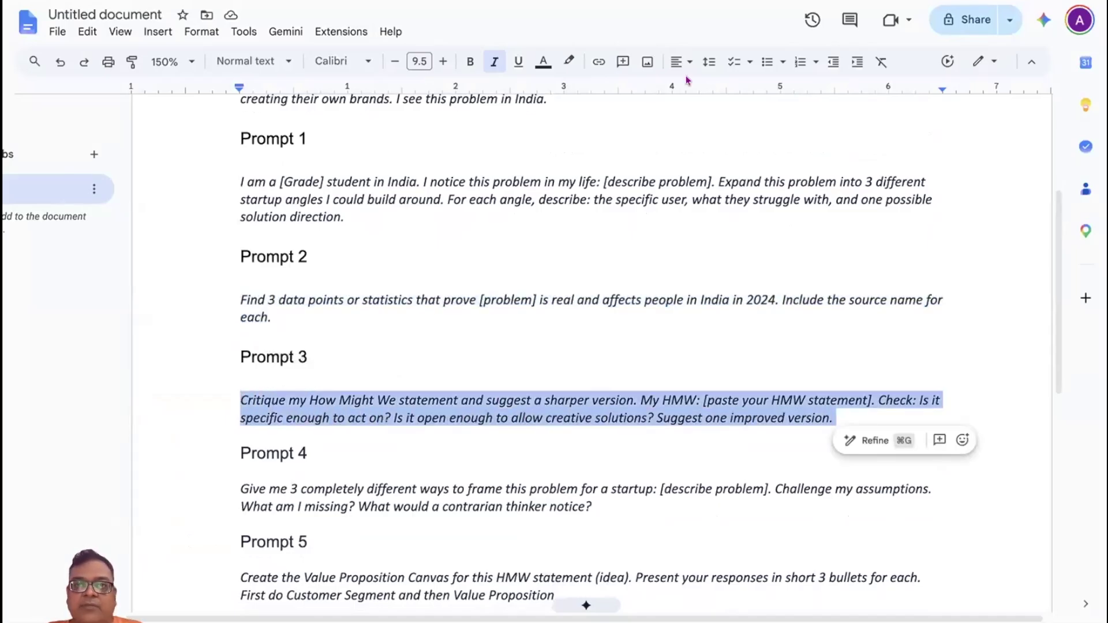
{"action": "key", "text": "ctrl+Tab"}
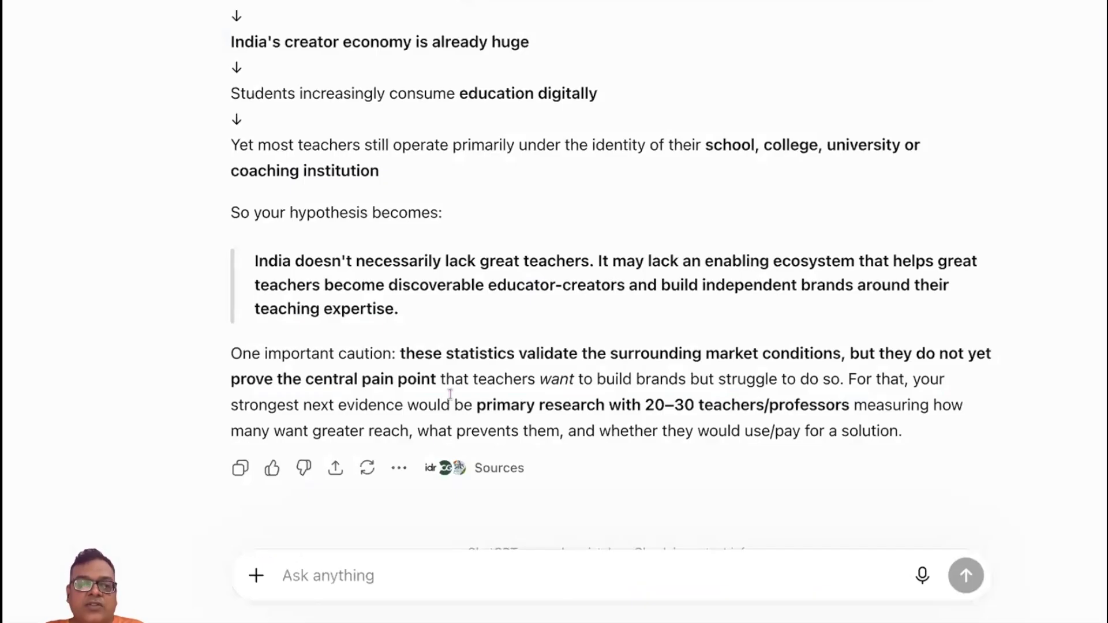
{"action": "left_click", "coordinate": [312, 570]}
{"action": "key", "text": "ctrl+v"}
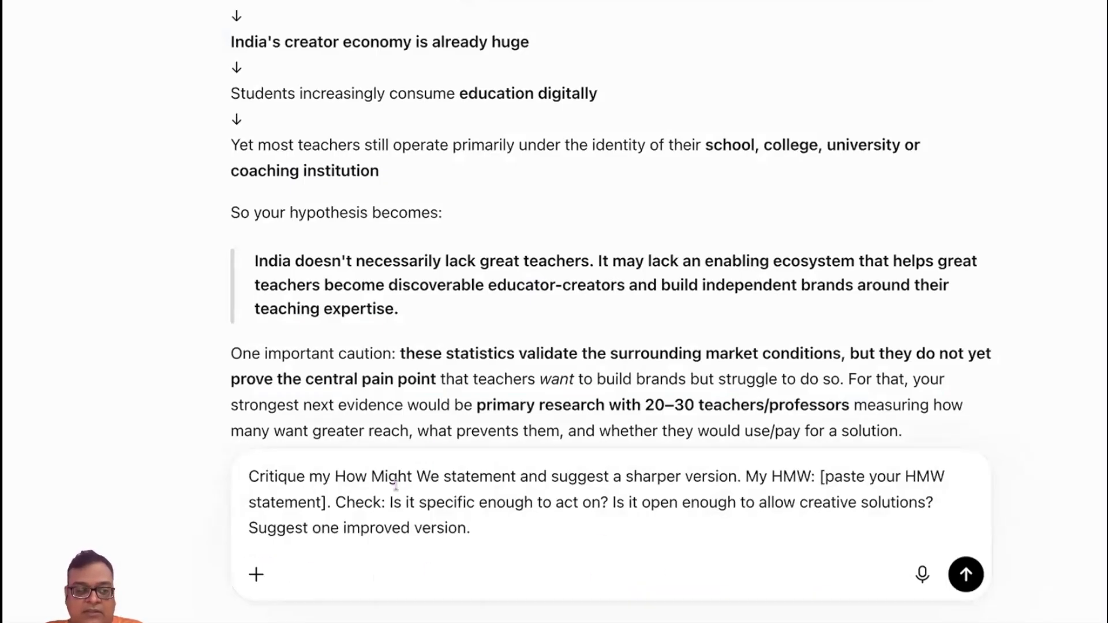
In the ChatGPT draft, replace "My HMW: [paste your HMW statement]" with "Create the HMW for the above problem statment".
{"action": "left_click_drag", "start_coordinate": [819, 476], "coordinate": [324, 503]}
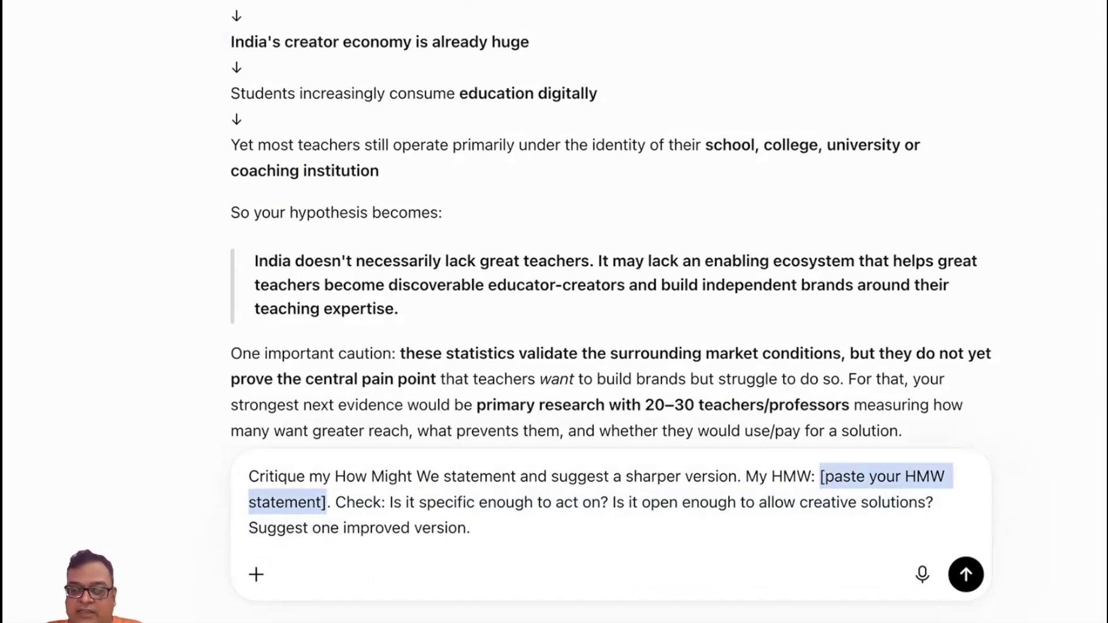
{"action": "key", "text": "BackSpace"}
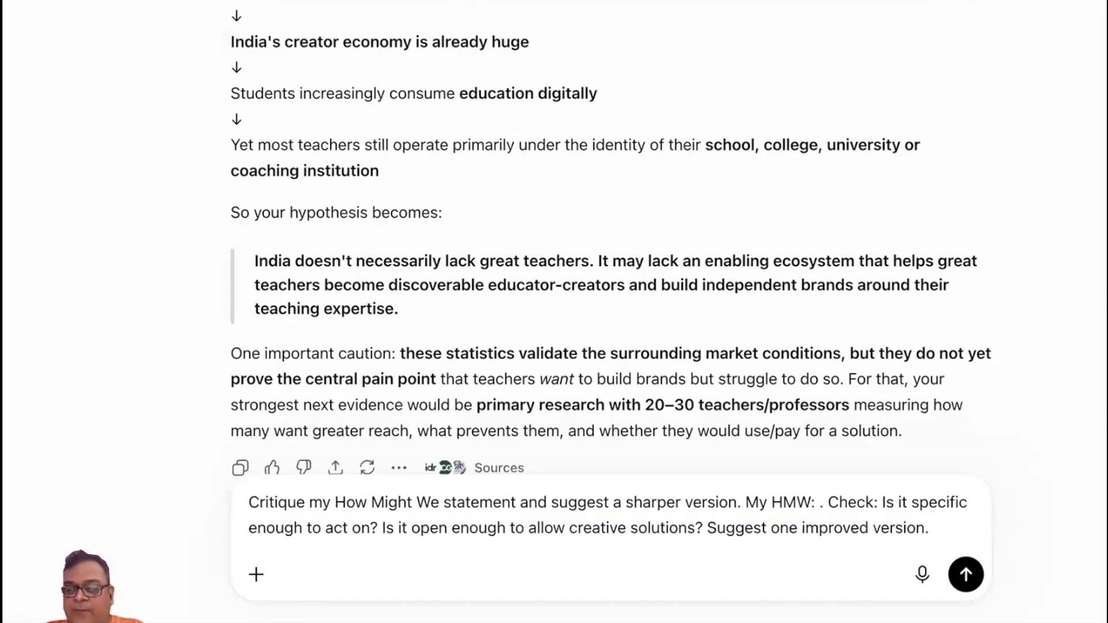
{"action": "key", "text": "BackSpace"}
{"action": "key", "text": "BackSpace"}
{"action": "key", "text": "BackSpace"}
{"action": "key", "text": "BackSpace"}
{"action": "key", "text": "BackSpace"}
{"action": "key", "text": "BackSpace"}
{"action": "key", "text": "BackSpace"}
{"action": "key", "text": "BackSpace"}
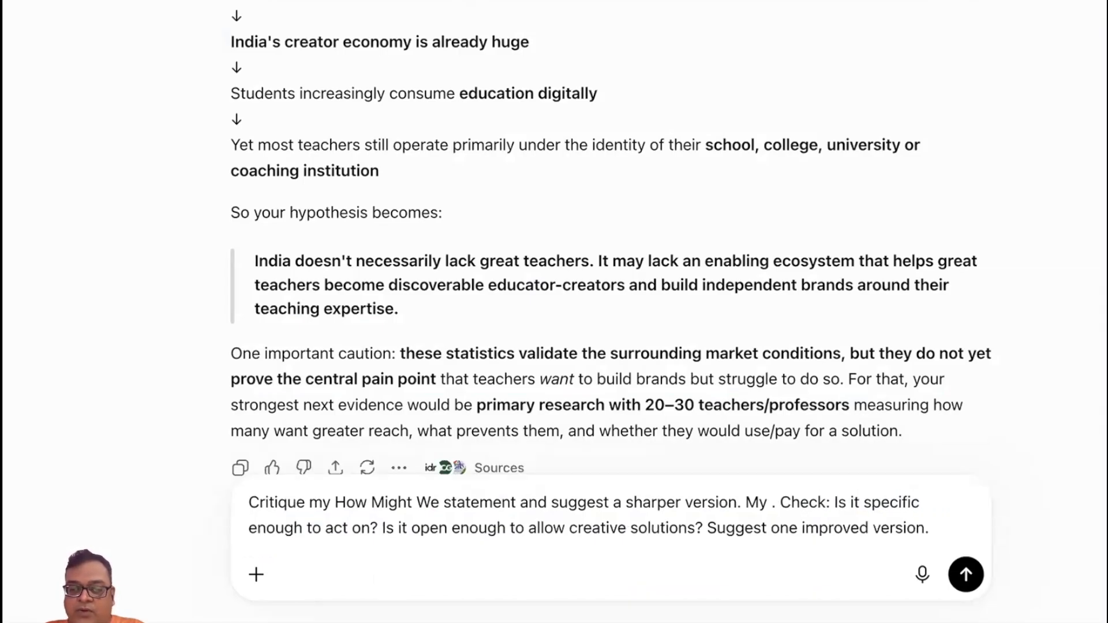
{"action": "type", "text": "Create the"}
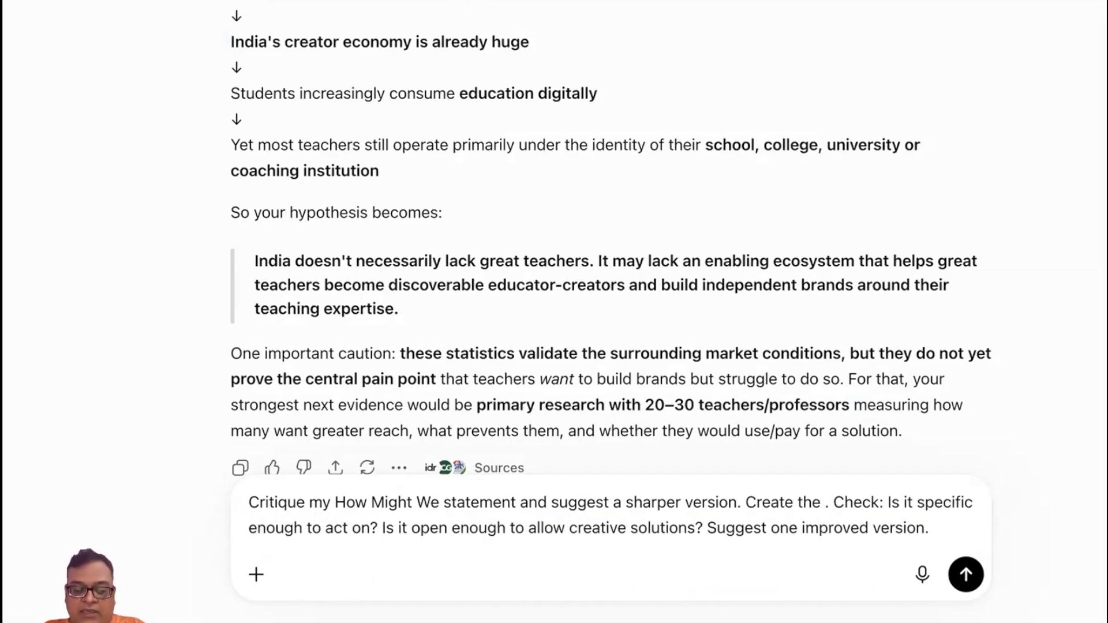
{"action": "type", "text": " HMW"}
{"action": "key", "text": "BackSpace"}
{"action": "type", "text": "W for the above problem stat"}
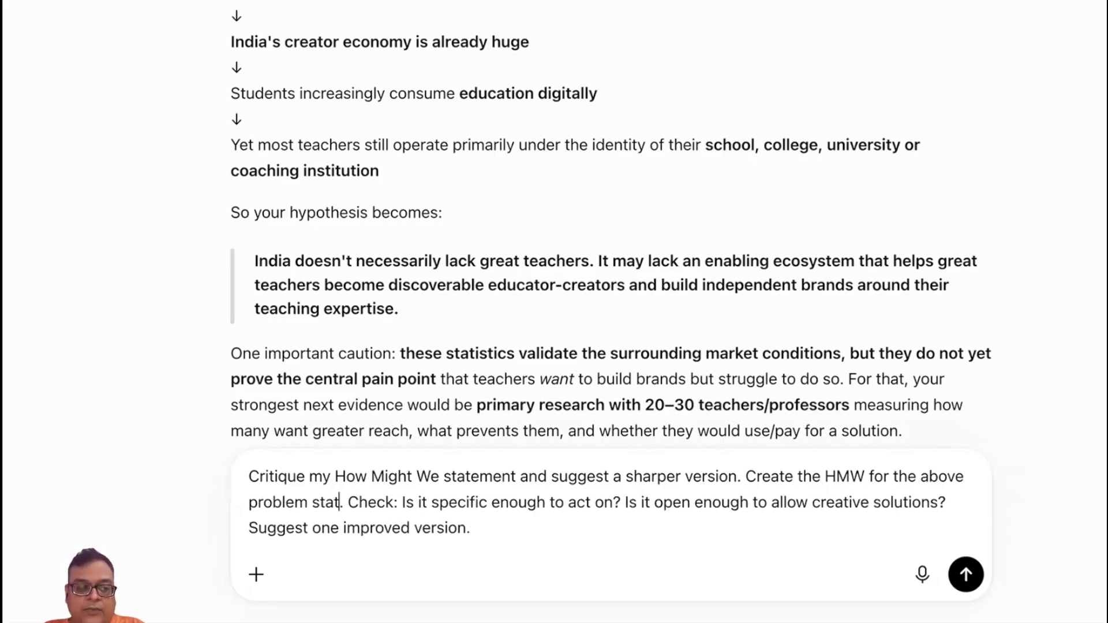
{"action": "type", "text": "ment"}
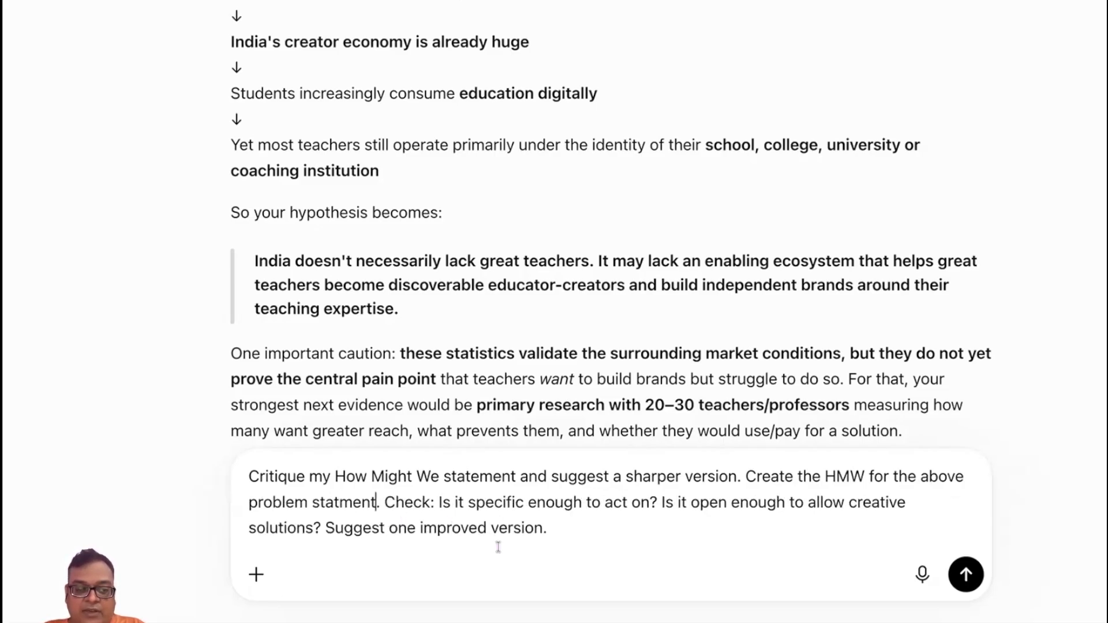
Copy the whole edited How Might We prompt and submit it to ChatGPT.
{"action": "left_click_drag", "start_coordinate": [569, 527], "coordinate": [242, 463]}
{"action": "key", "text": "ctrl+c"}
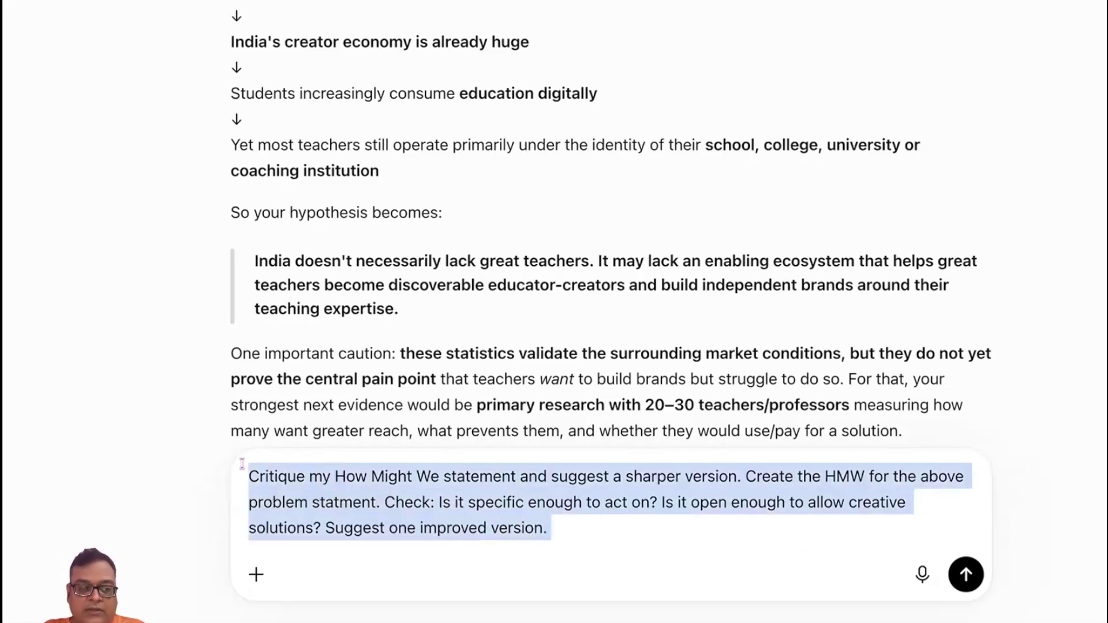
{"action": "left_click", "coordinate": [965, 574]}
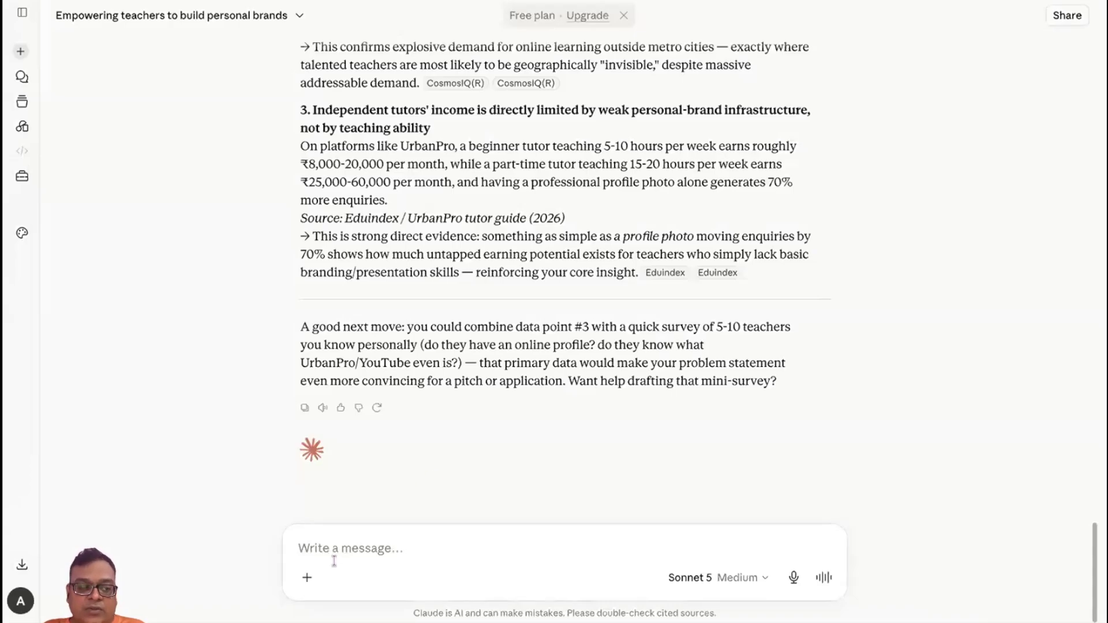
Submit the copied How Might We critique prompt in the existing Claude conversation and in the Gemini conversation.
{"action": "type", "text": "Critique my How Might We statement and suggest a sharper version. Create the HMW for the above problem statement. Check: Is it specific enough to act on? Is it open enough to allow creative solutions? Suggest one improved version."}
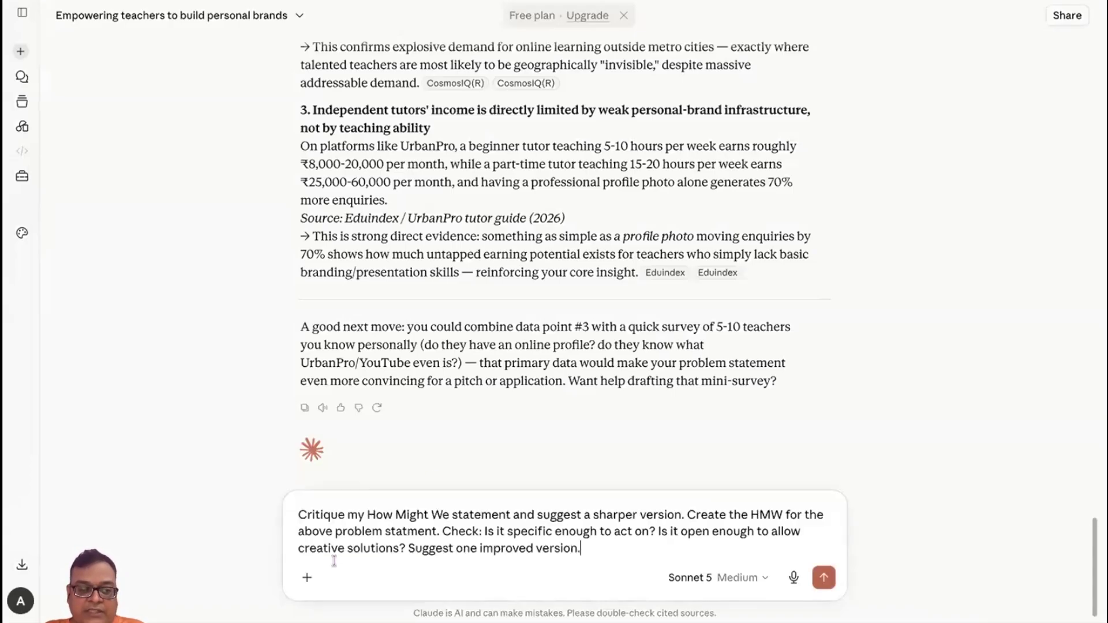
{"action": "left_click", "coordinate": [824, 577]}
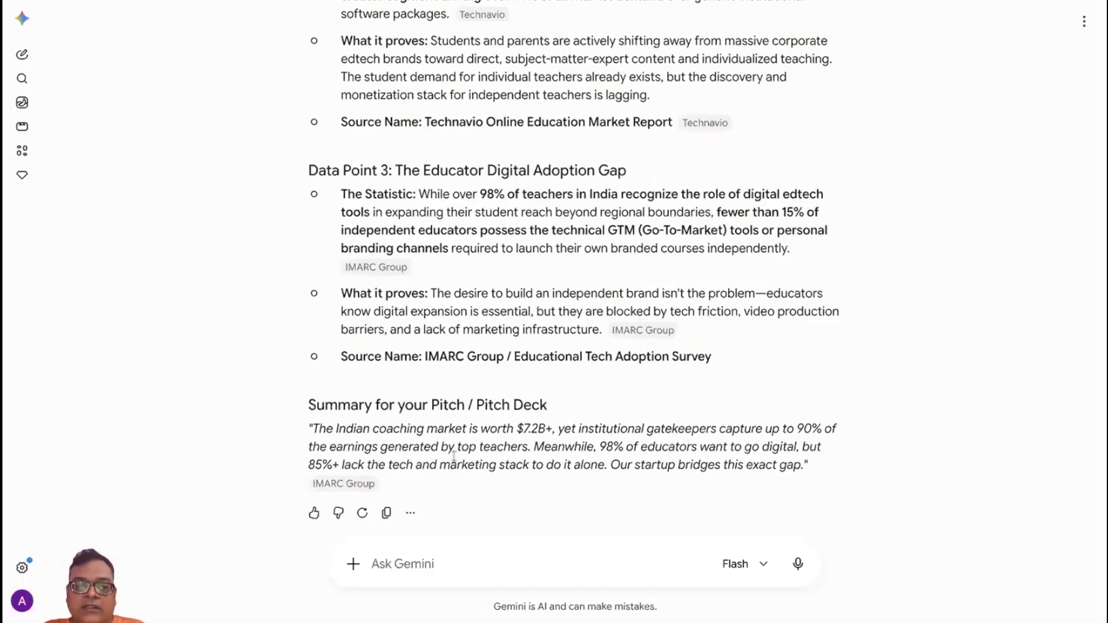
{"action": "key", "text": "ctrl+v"}
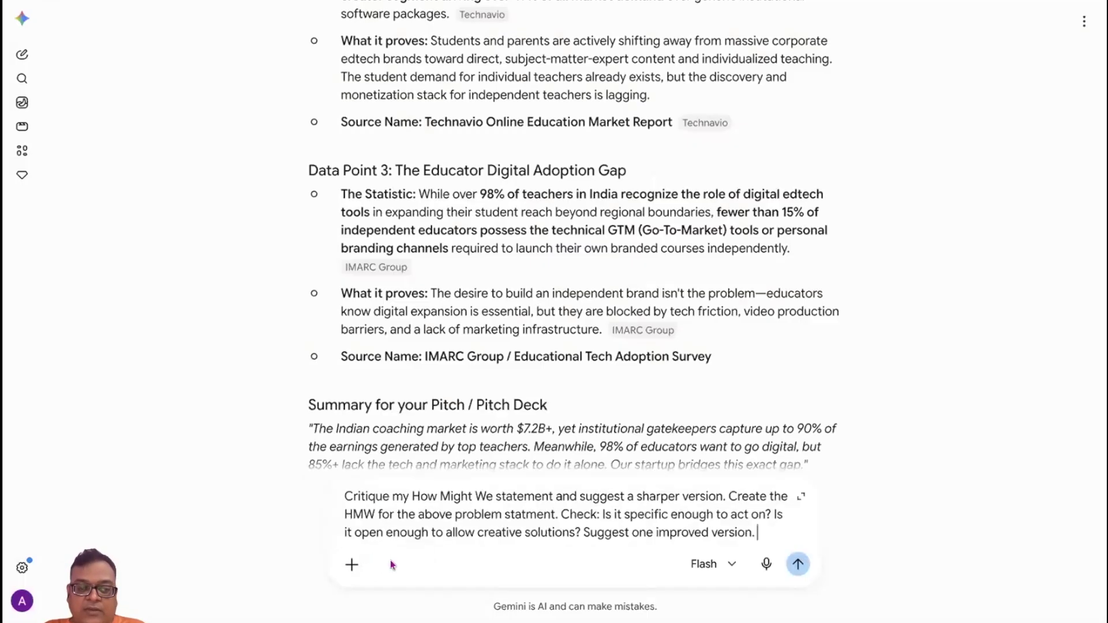
{"action": "left_click", "coordinate": [798, 564]}
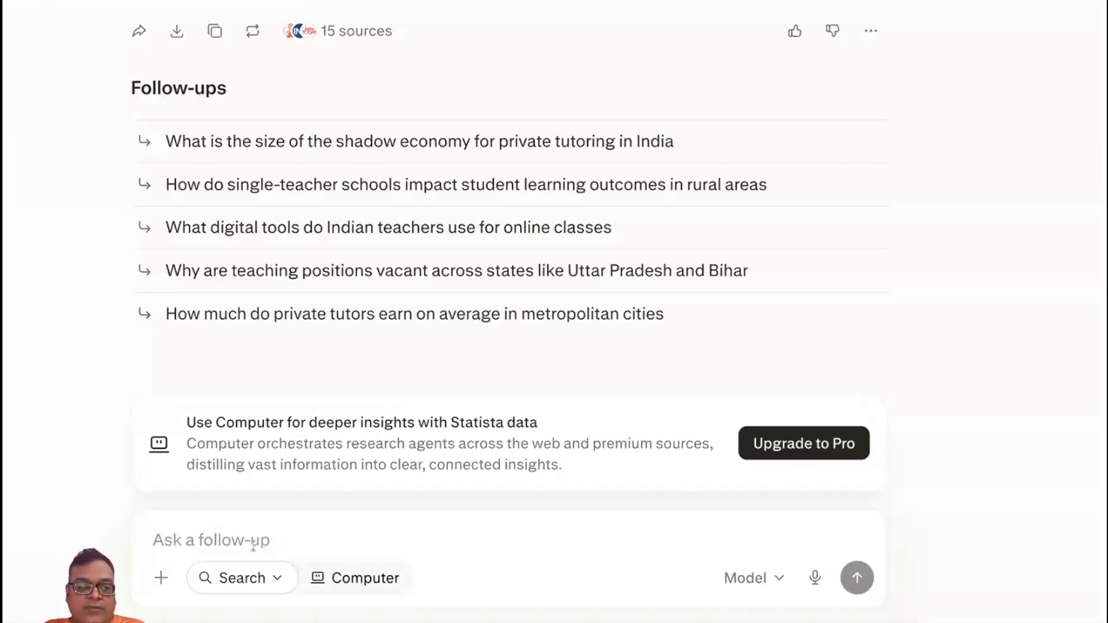
Switch to Perplexity and submit the same How Might We critique prompt as a follow-up.
{"action": "left_click", "coordinate": [227, 528]}
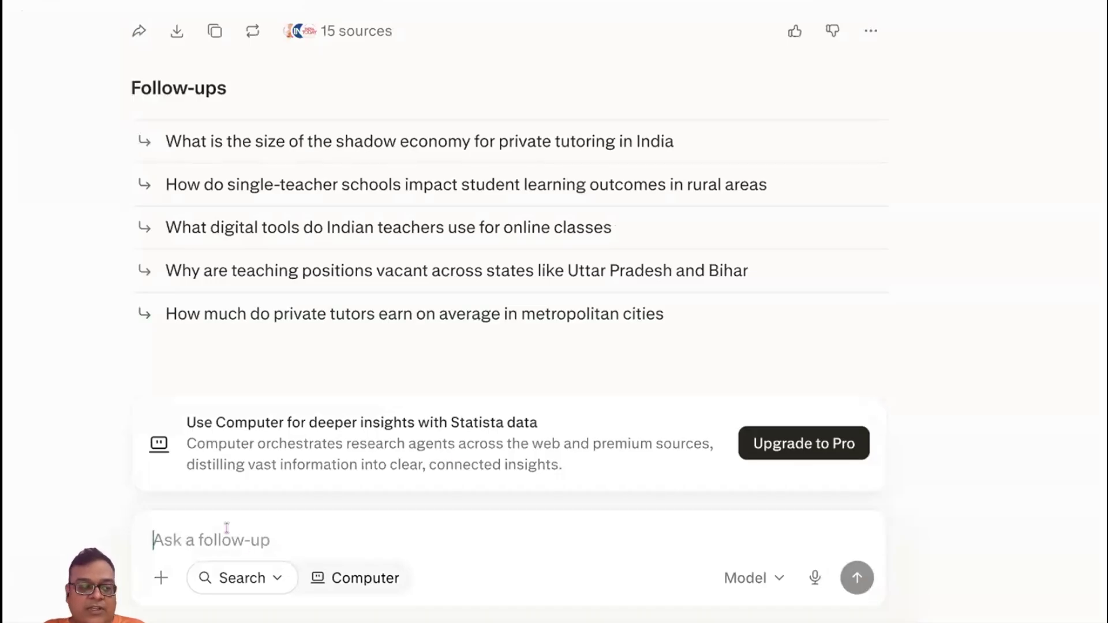
{"action": "type", "text": "Critique my How Might We statement and suggest a sharper version. Create the HMW for the above problem statment. Check: Is it specific enough to act on? Is it open enough to allow creative solutions? Suggest one improved version."}
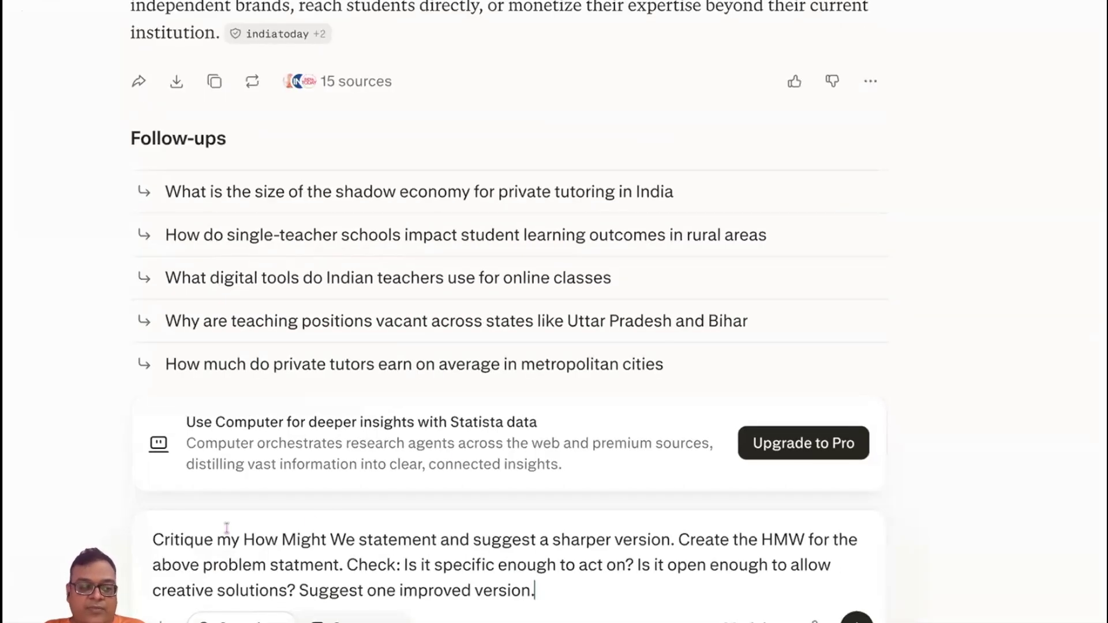
{"action": "left_click", "coordinate": [859, 578]}
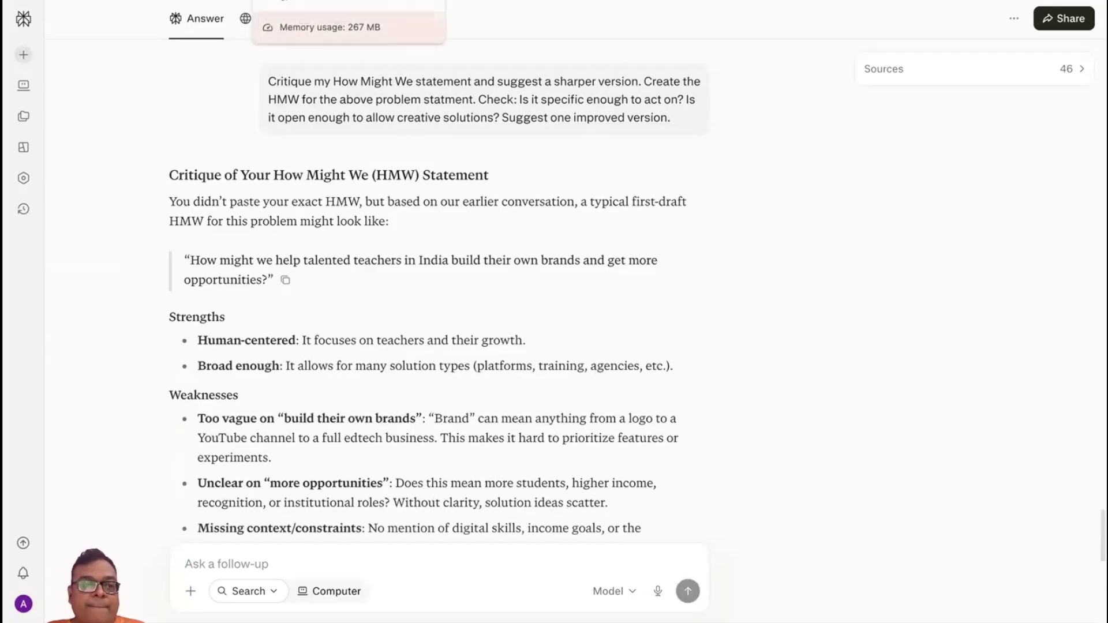
Review ChatGPT's suggested HMW and critique, and Claude's first-pass draft HMW with its critique.
{"action": "left_click", "coordinate": [300, 1]}
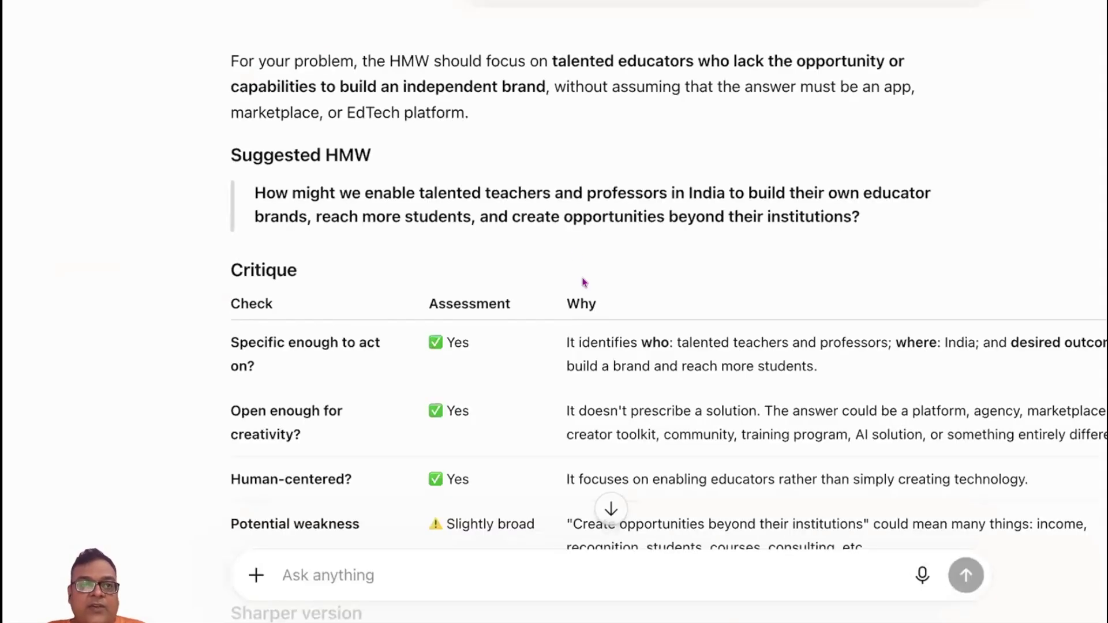
{"action": "scroll", "coordinate": [581, 278], "scroll_direction": "down", "scroll_amount": 3}
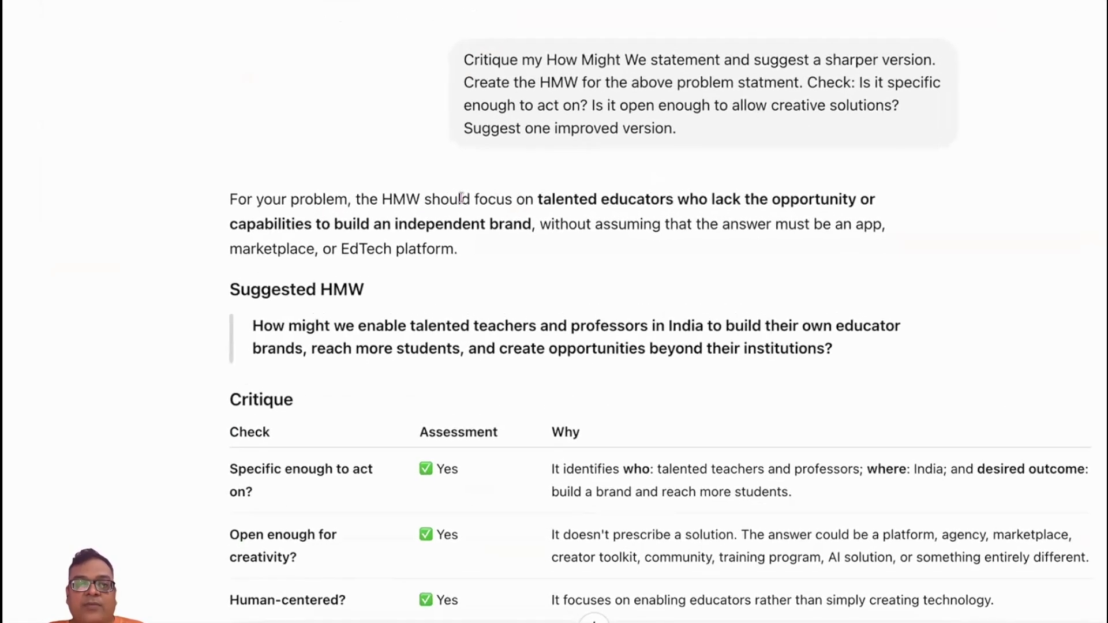
{"action": "scroll", "coordinate": [676, 268], "scroll_direction": "down", "scroll_amount": 1}
{"action": "scroll", "coordinate": [674, 267], "scroll_direction": "down", "scroll_amount": 3}
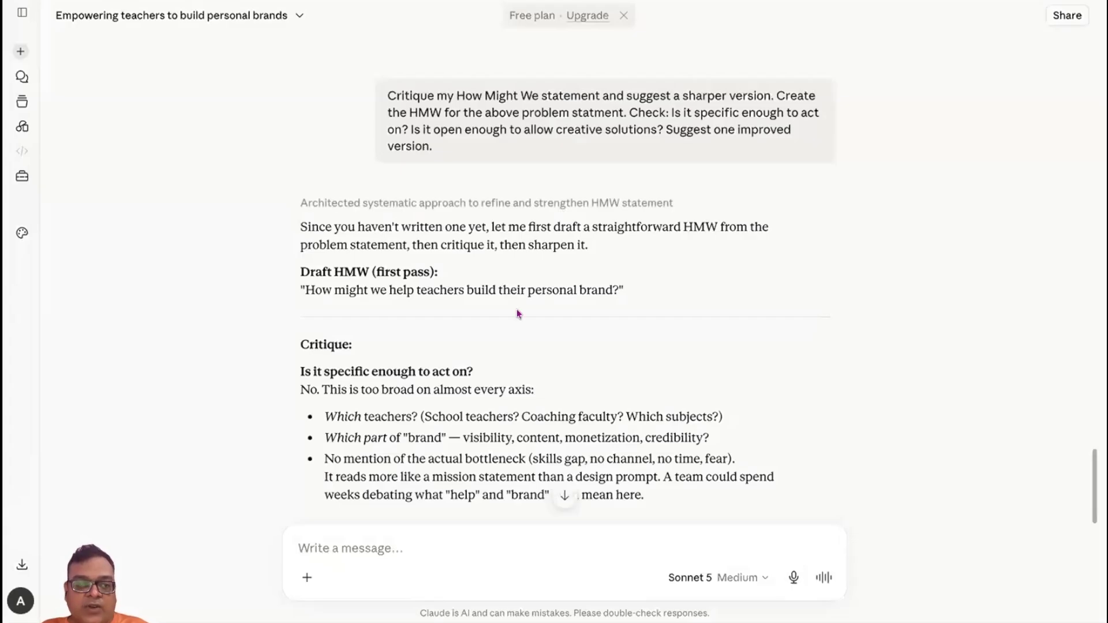
{"action": "scroll", "coordinate": [517, 309], "scroll_direction": "down", "scroll_amount": 1}
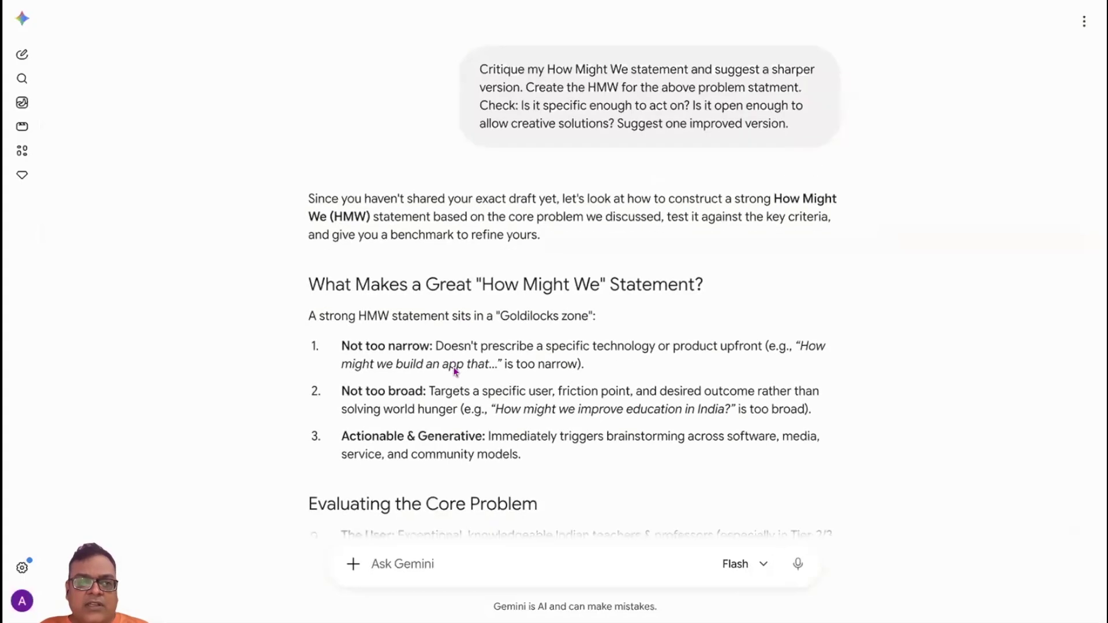
Read Gemini's answer on what makes a great "How Might We" statement and its evaluation of the core problem.
{"action": "scroll", "coordinate": [450, 369], "scroll_direction": "down", "scroll_amount": 1}
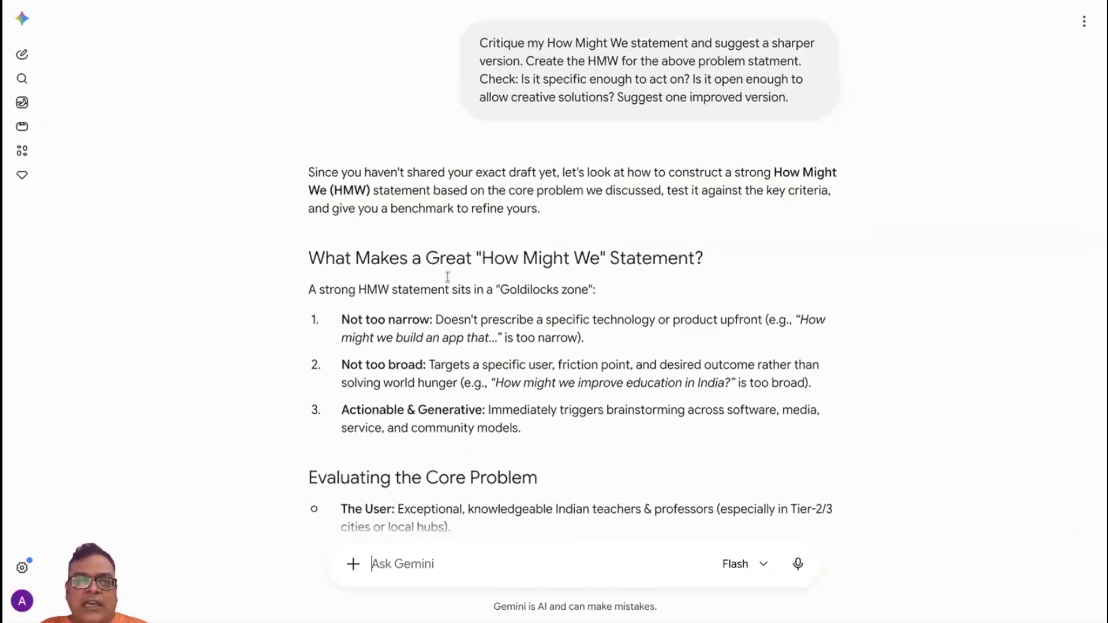
{"action": "scroll", "coordinate": [398, 332], "scroll_direction": "down", "scroll_amount": 1}
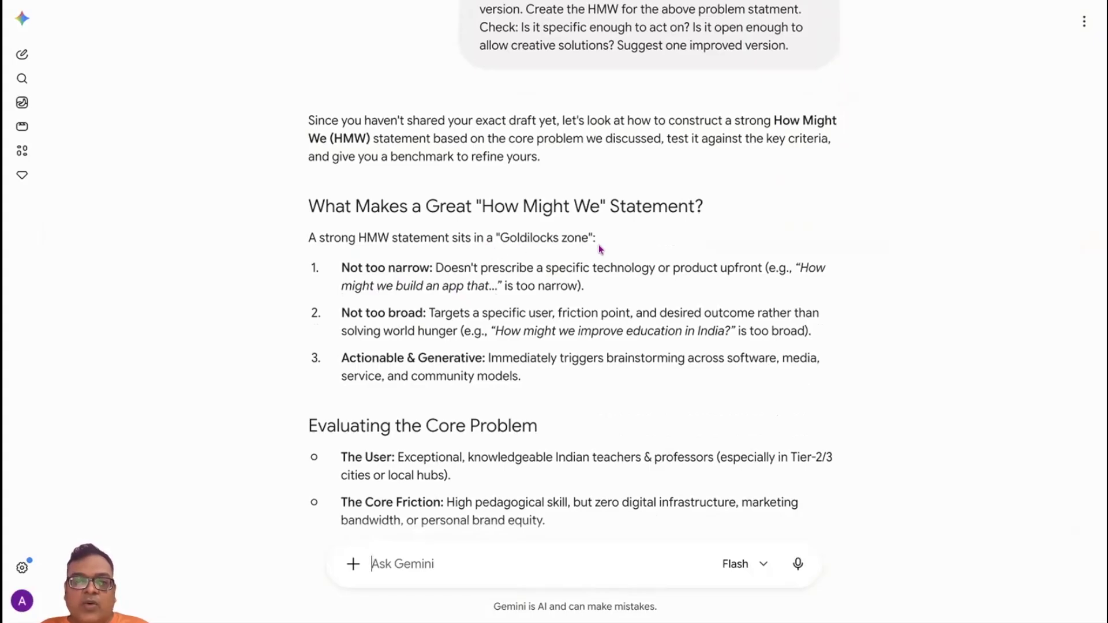
{"action": "scroll", "coordinate": [514, 302], "scroll_direction": "down", "scroll_amount": 3}
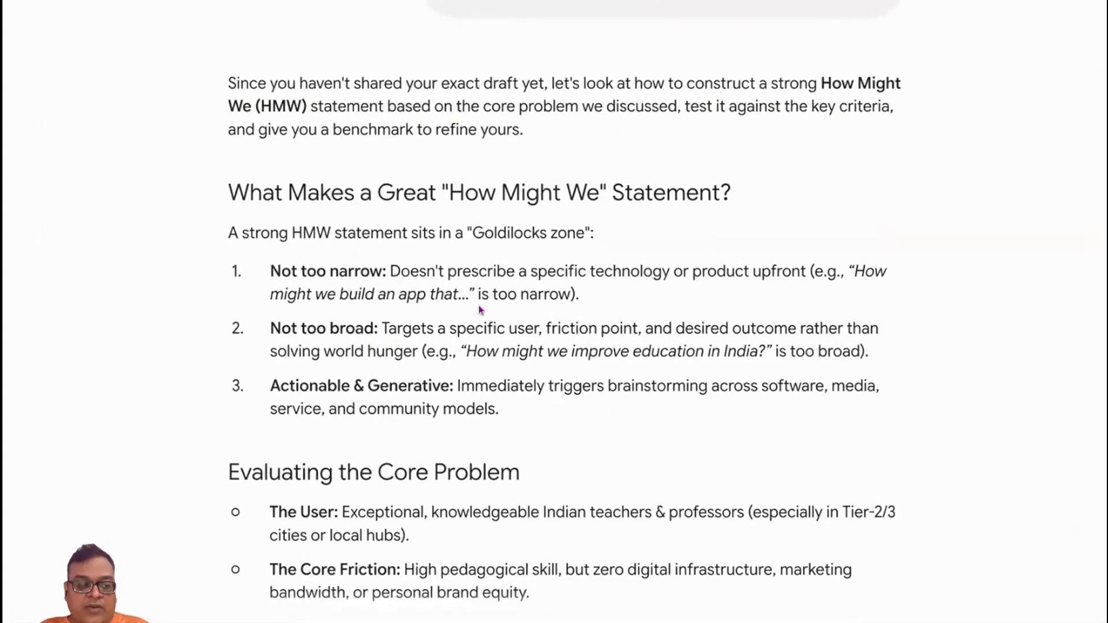
{"action": "scroll", "coordinate": [479, 310], "scroll_direction": "down", "scroll_amount": 6}
{"action": "scroll", "coordinate": [473, 307], "scroll_direction": "down", "scroll_amount": 5}
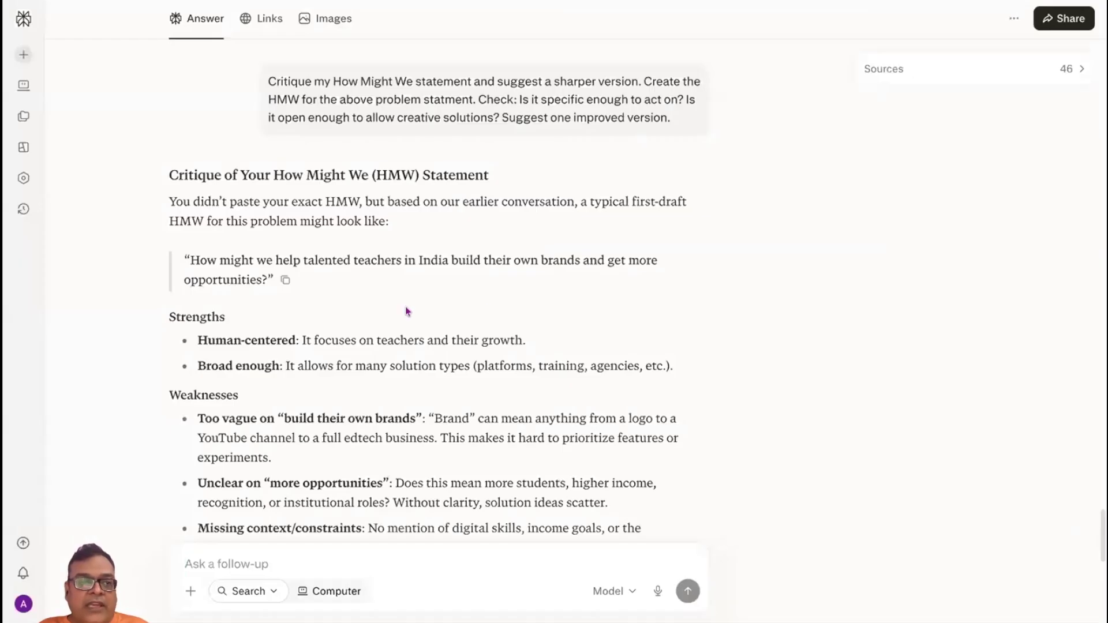
Read Perplexity's HMW critique and improved version, and compare them with ChatGPT's critique table and sharper version.
{"action": "scroll", "coordinate": [406, 307], "scroll_direction": "down", "scroll_amount": 1}
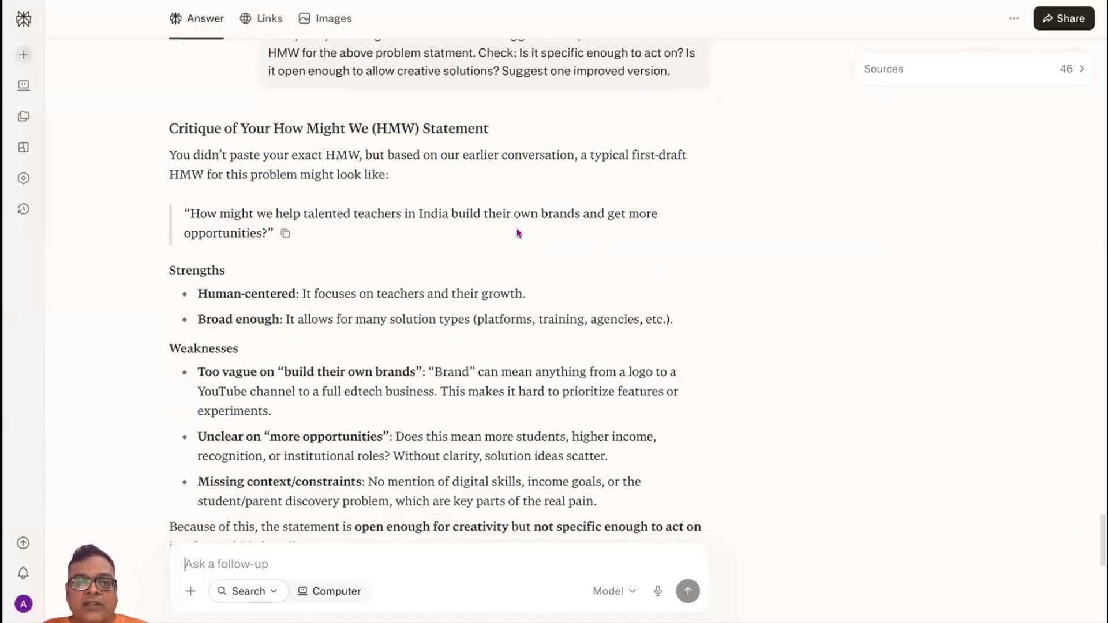
{"action": "scroll", "coordinate": [477, 259], "scroll_direction": "down", "scroll_amount": 7}
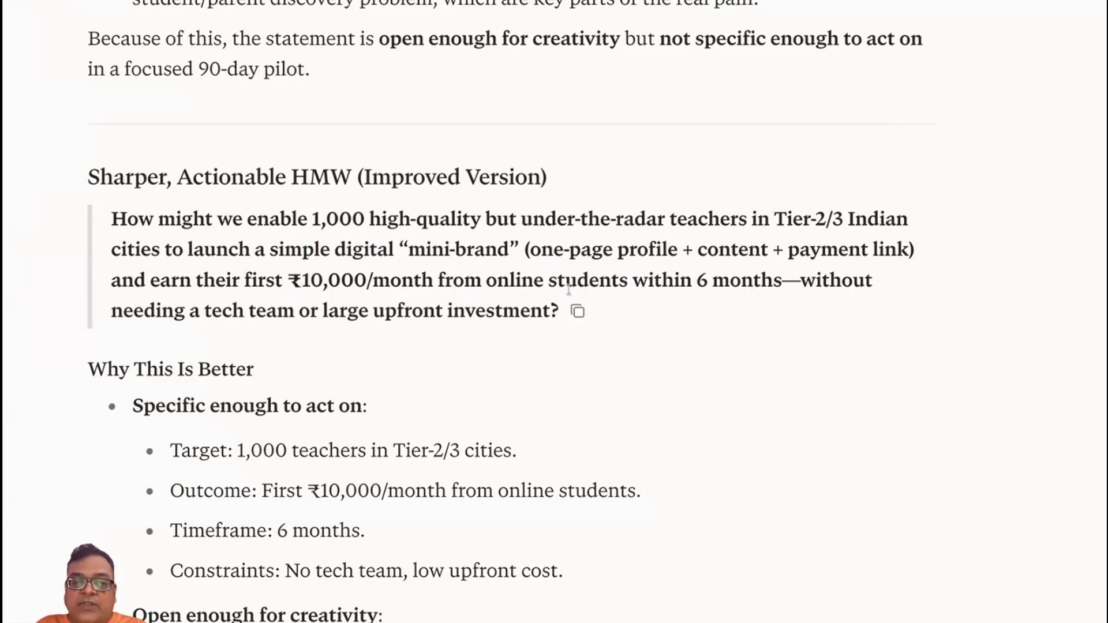
{"action": "scroll", "coordinate": [637, 335], "scroll_direction": "down", "scroll_amount": 8}
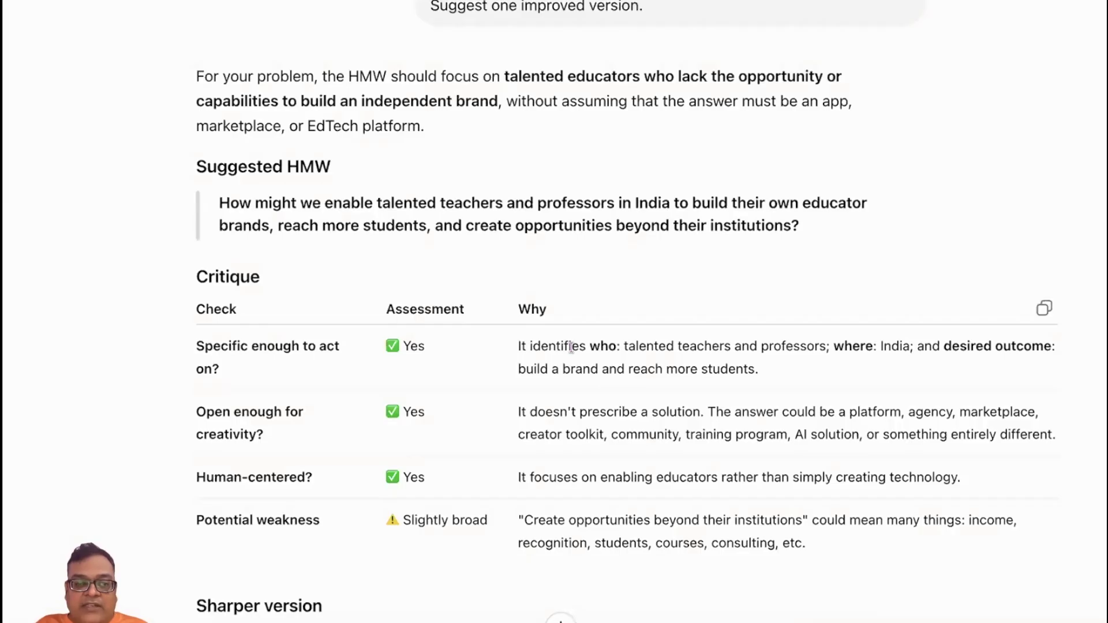
{"action": "scroll", "coordinate": [572, 348], "scroll_direction": "down", "scroll_amount": 3}
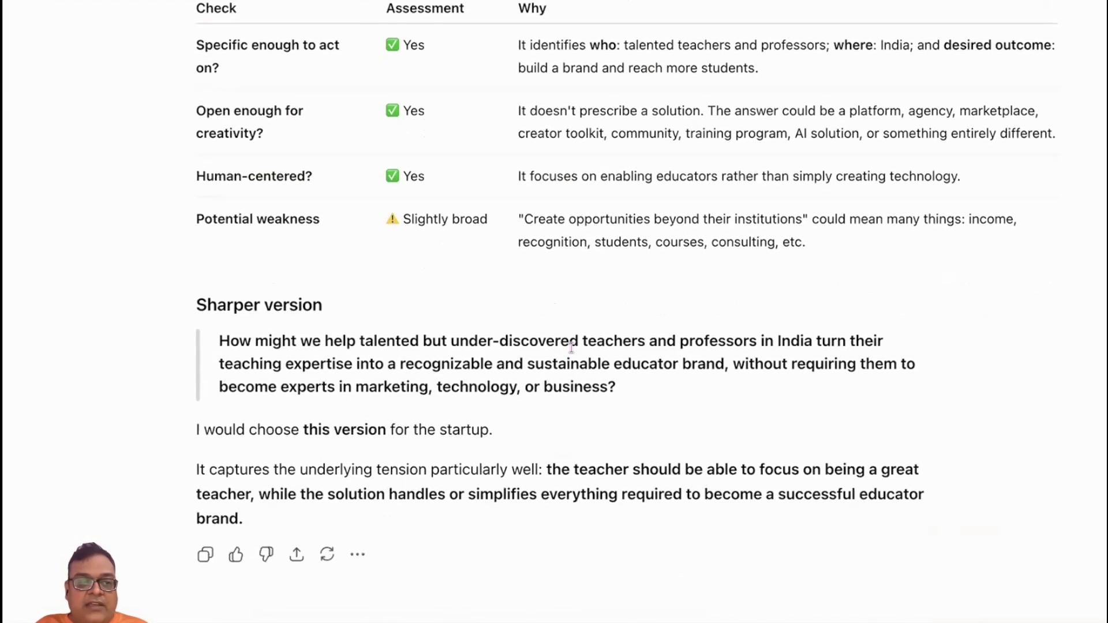
Review ChatGPT's sharper HMW version with its reasoning, and Perplexity's explanation of why its improved version is better.
{"action": "scroll", "coordinate": [571, 348], "scroll_direction": "down", "scroll_amount": 2}
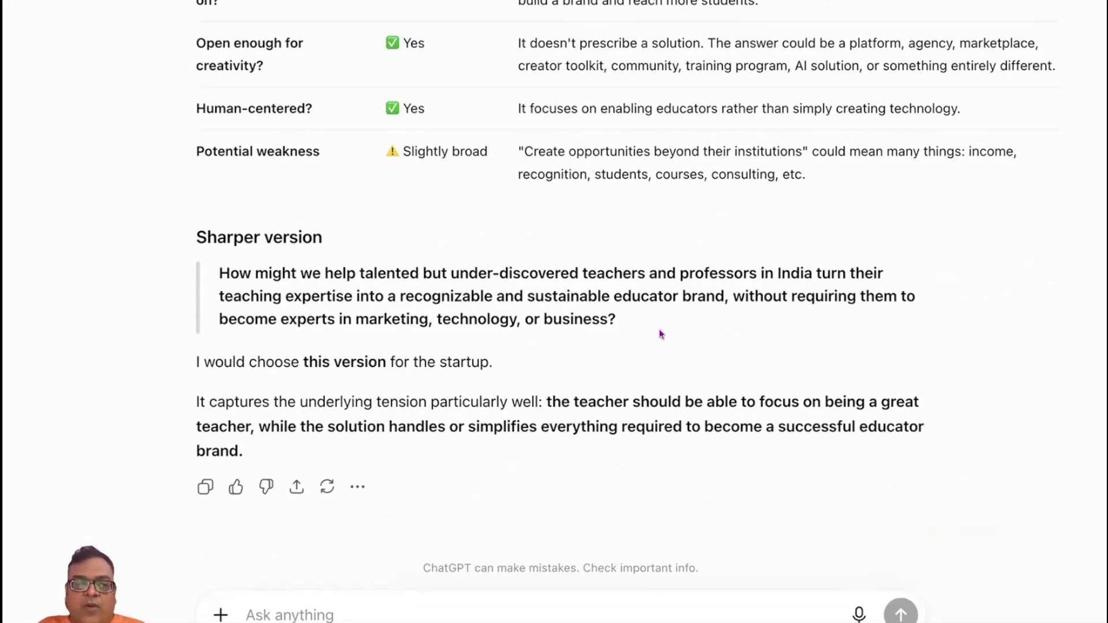
{"action": "scroll", "coordinate": [660, 333], "scroll_direction": "down", "scroll_amount": 2}
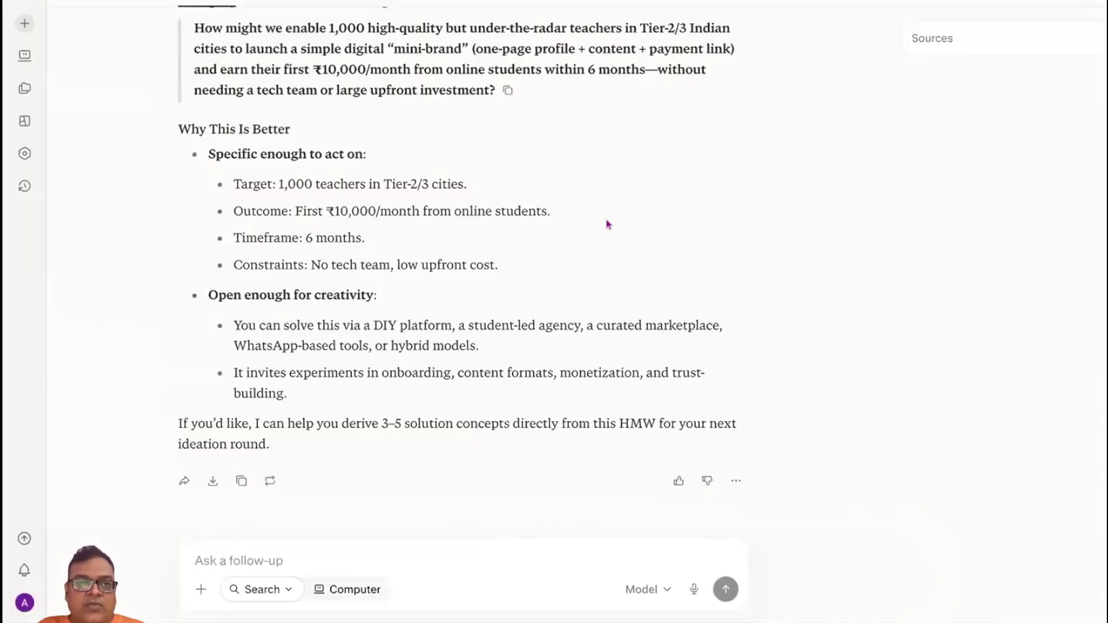
{"action": "scroll", "coordinate": [608, 225], "scroll_direction": "up", "scroll_amount": 3}
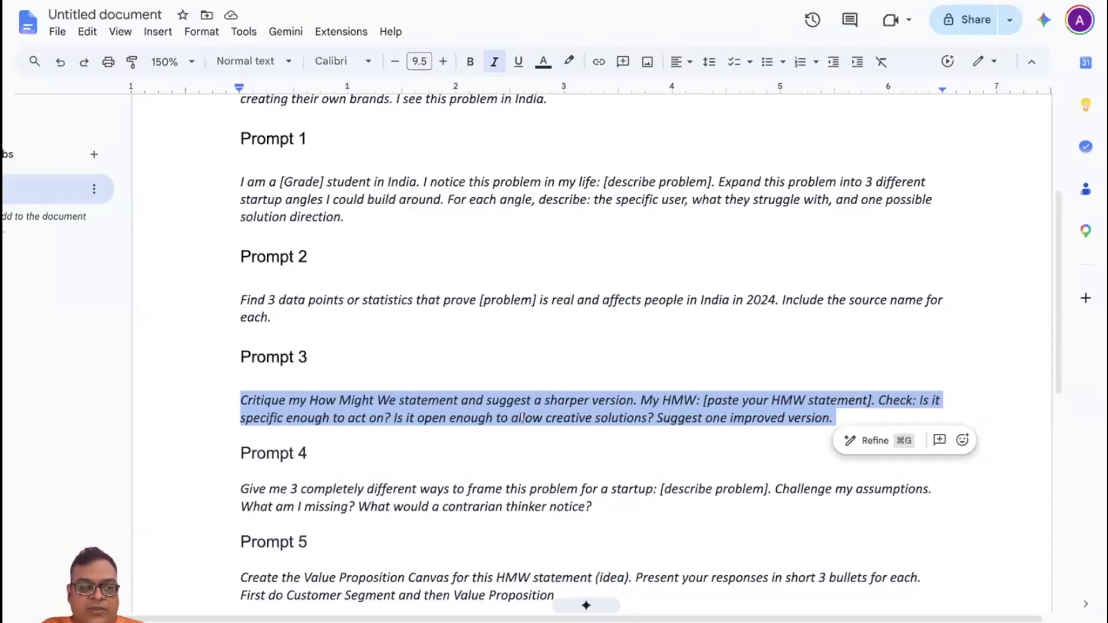
Switch to the Google Docs prompt document and copy the full text of Prompt 4.
{"action": "scroll", "coordinate": [616, 358], "scroll_direction": "down", "scroll_amount": 5}
{"action": "left_click", "coordinate": [613, 322]}
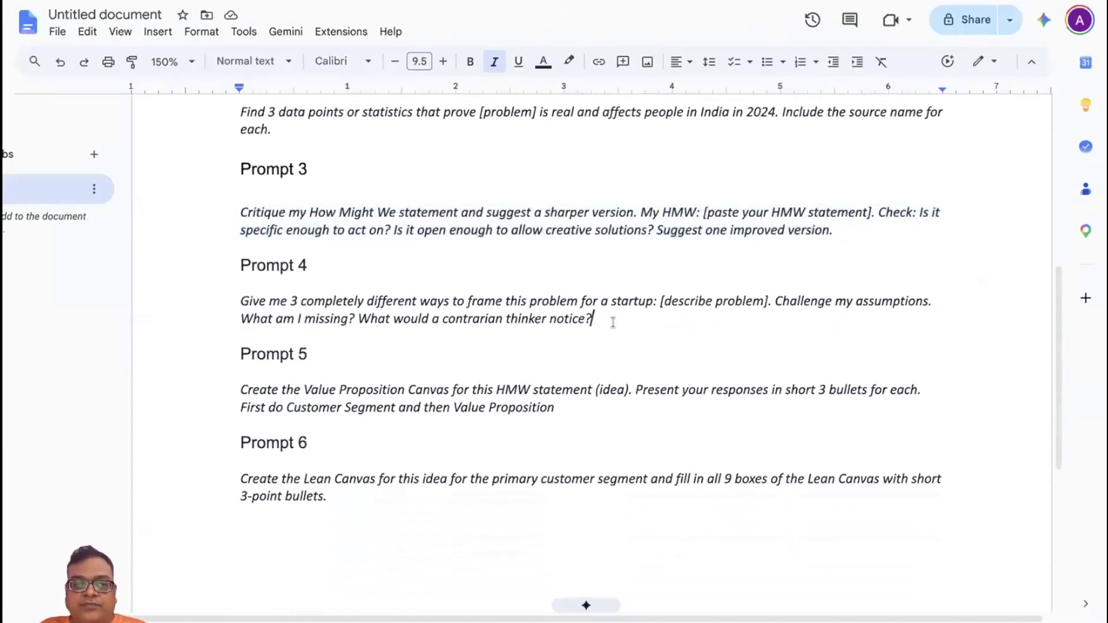
{"action": "left_click_drag", "start_coordinate": [612, 319], "coordinate": [234, 288]}
{"action": "key", "text": "ctrl+c"}
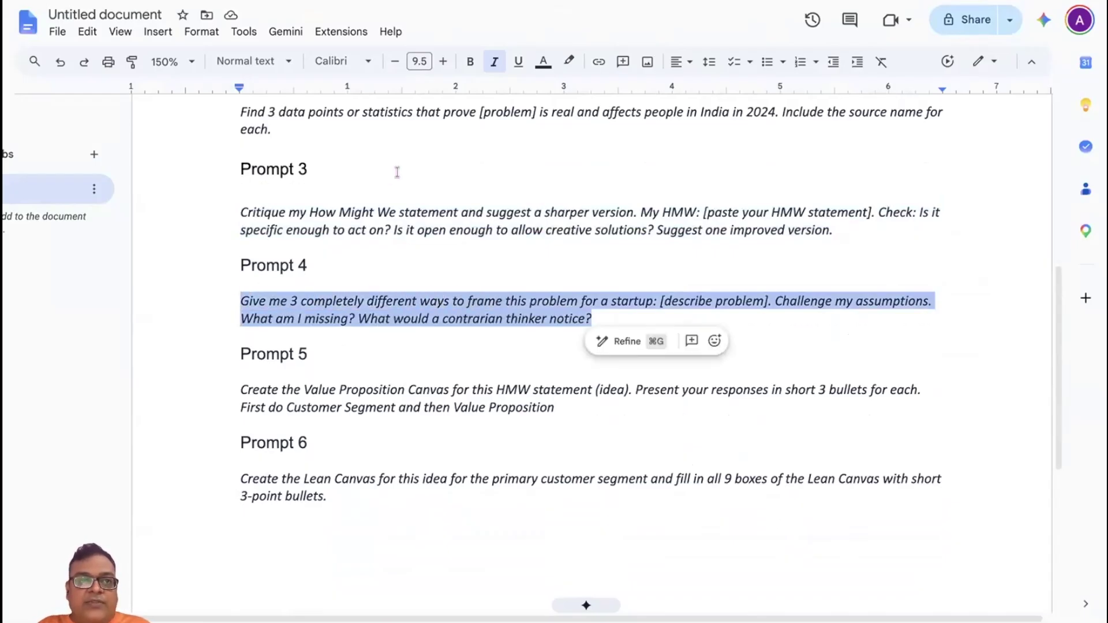
Switch to ChatGPT and put the copied Prompt 4 text into a new message.
{"action": "left_click", "coordinate": [403, 1]}
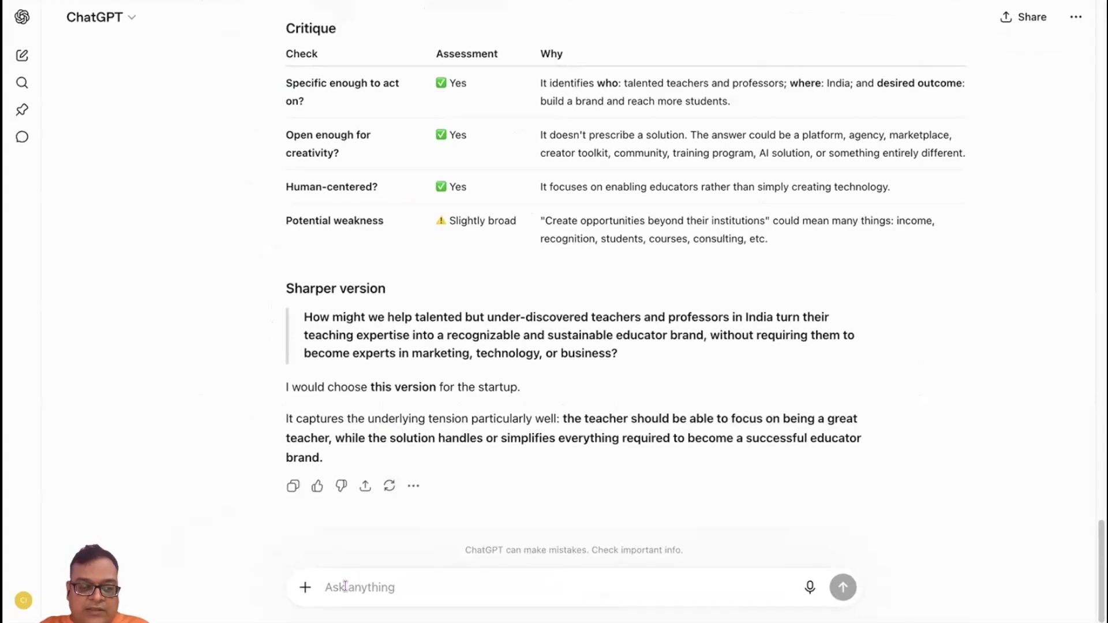
{"action": "left_click", "coordinate": [345, 586]}
{"action": "key", "text": "ctrl+v"}
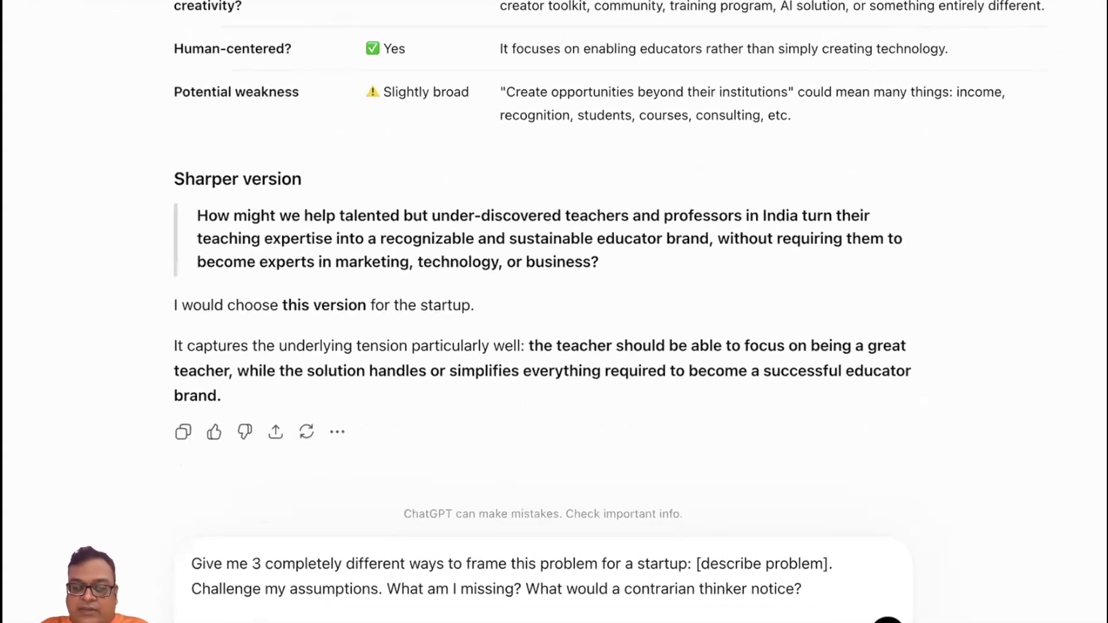
Replace "a startup: [describe problem]" in the drafted prompt with "the above problem statement".
{"action": "left_click", "coordinate": [830, 566]}
{"action": "key", "text": "BackSpace"}
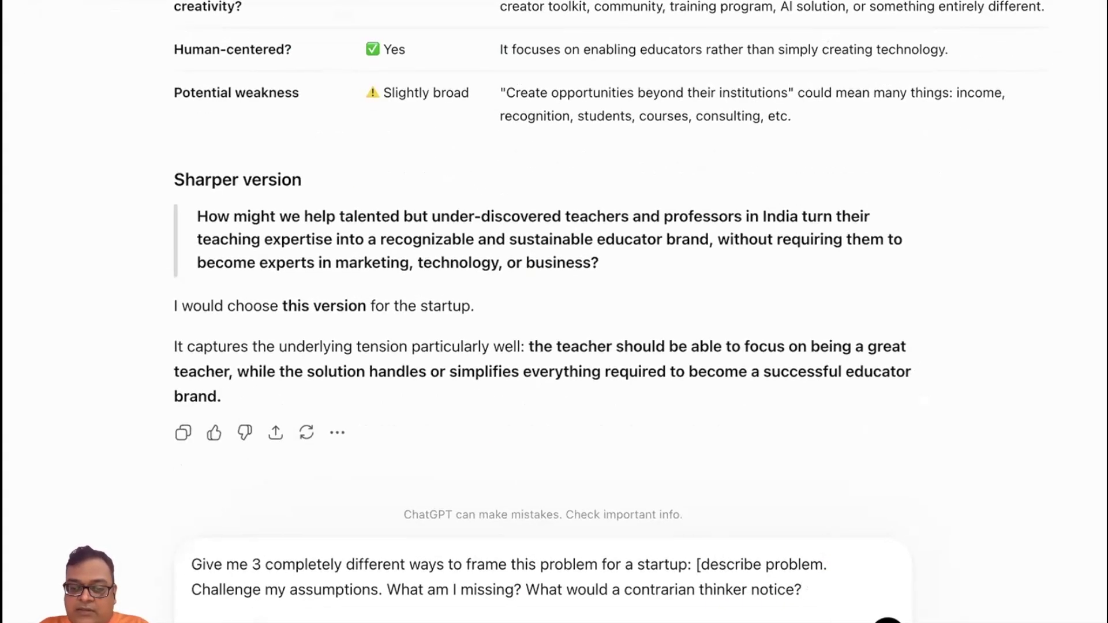
{"action": "key", "text": "BackSpace"}
{"action": "key", "text": "BackSpace"}
{"action": "key", "text": "BackSpace"}
{"action": "key", "text": "BackSpace"}
{"action": "key", "text": "BackSpace"}
{"action": "key", "text": "BackSpace"}
{"action": "key", "text": "BackSpace"}
{"action": "key", "text": "BackSpace"}
{"action": "key", "text": "BackSpace"}
{"action": "key", "text": "BackSpace"}
{"action": "key", "text": "BackSpace"}
{"action": "key", "text": "BackSpace"}
{"action": "key", "text": "BackSpace"}
{"action": "key", "text": "BackSpace"}
{"action": "key", "text": "BackSpace"}
{"action": "key", "text": "BackSpace"}
{"action": "key", "text": "BackSpace"}
{"action": "key", "text": "BackSpace"}
{"action": "key", "text": "BackSpace"}
{"action": "key", "text": "BackSpace"}
{"action": "key", "text": "BackSpace"}
{"action": "key", "text": "BackSpace"}
{"action": "key", "text": "BackSpace"}
{"action": "key", "text": "BackSpace"}
{"action": "key", "text": "BackSpace"}
{"action": "type", "text": "the above pron"}
{"action": "key", "text": "BackSpace"}
{"action": "type", "text": "b"}
{"action": "type", "text": "lem statem"}
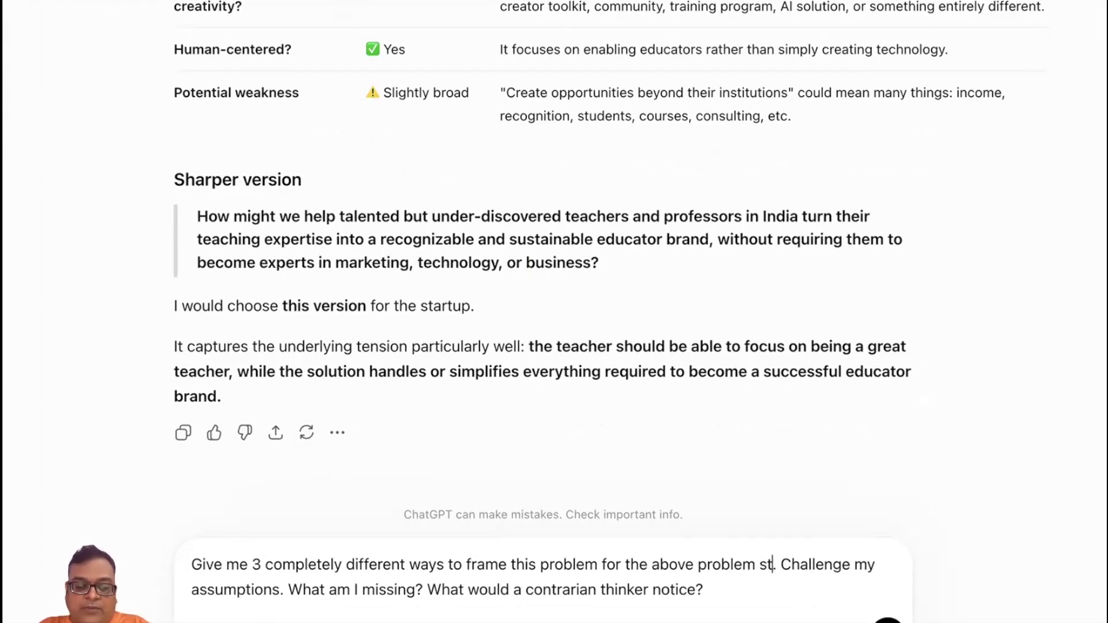
{"action": "type", "text": "ent."}
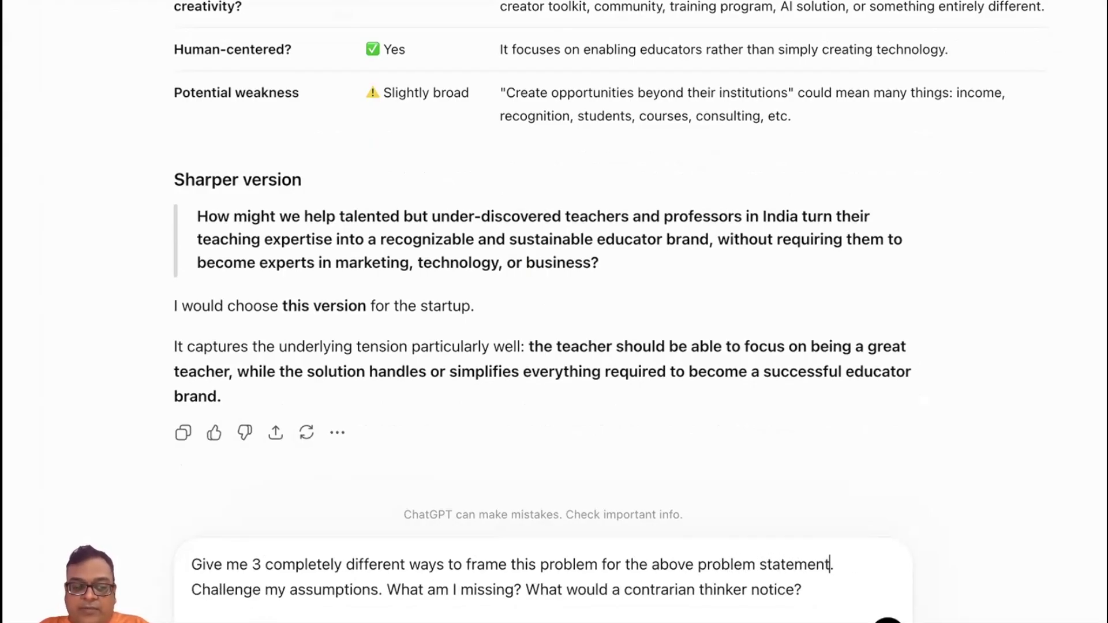
Copy the edited reframing prompt from the ChatGPT draft and submit it in the Claude and Gemini conversations.
{"action": "left_click_drag", "start_coordinate": [810, 583], "coordinate": [233, 507]}
{"action": "key", "text": "ctrl+c"}
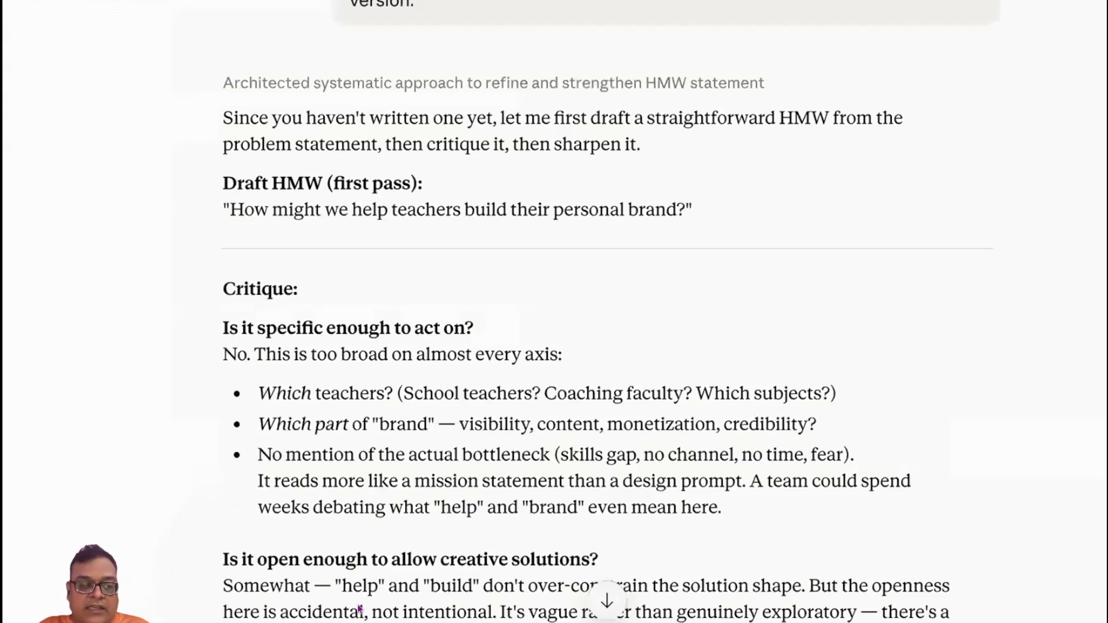
{"action": "scroll", "coordinate": [473, 399], "scroll_direction": "down", "scroll_amount": 5}
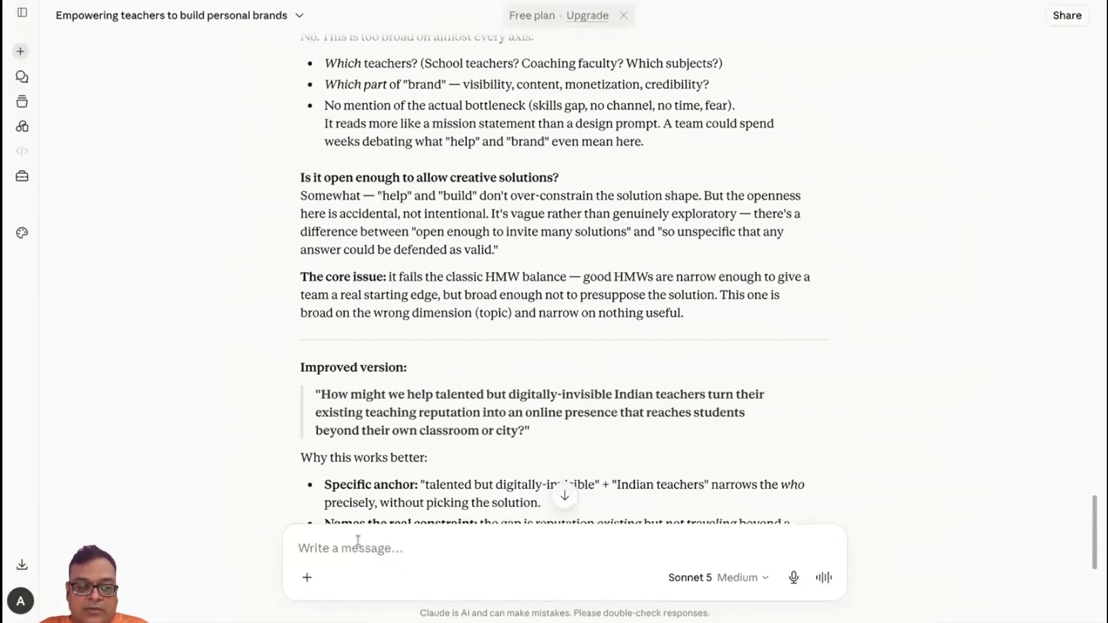
{"action": "key", "text": "ctrl+v"}
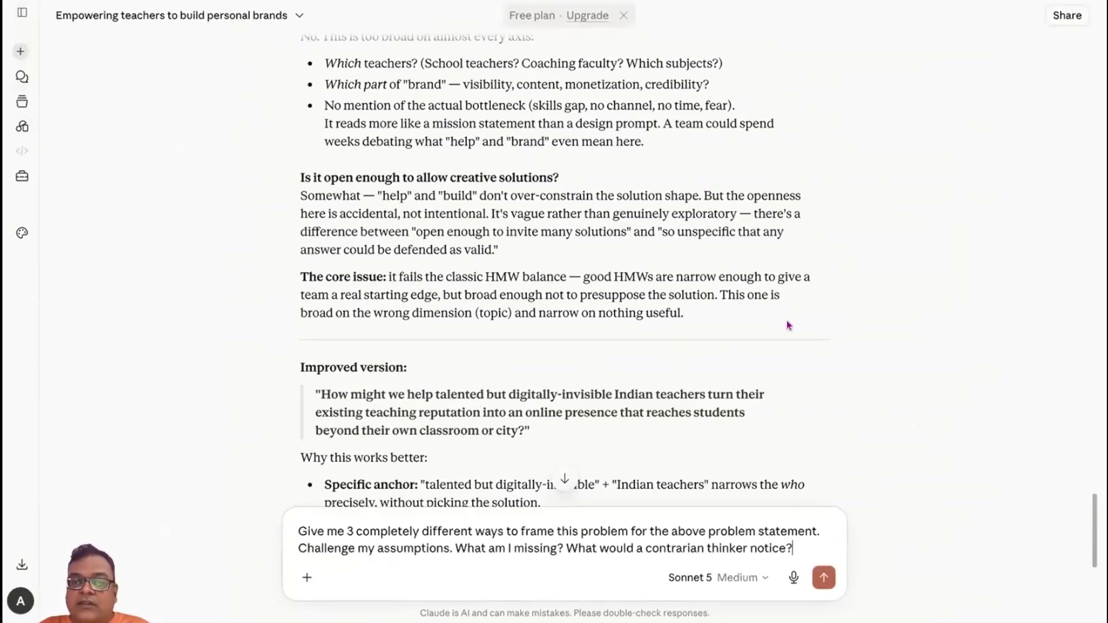
{"action": "left_click", "coordinate": [824, 578]}
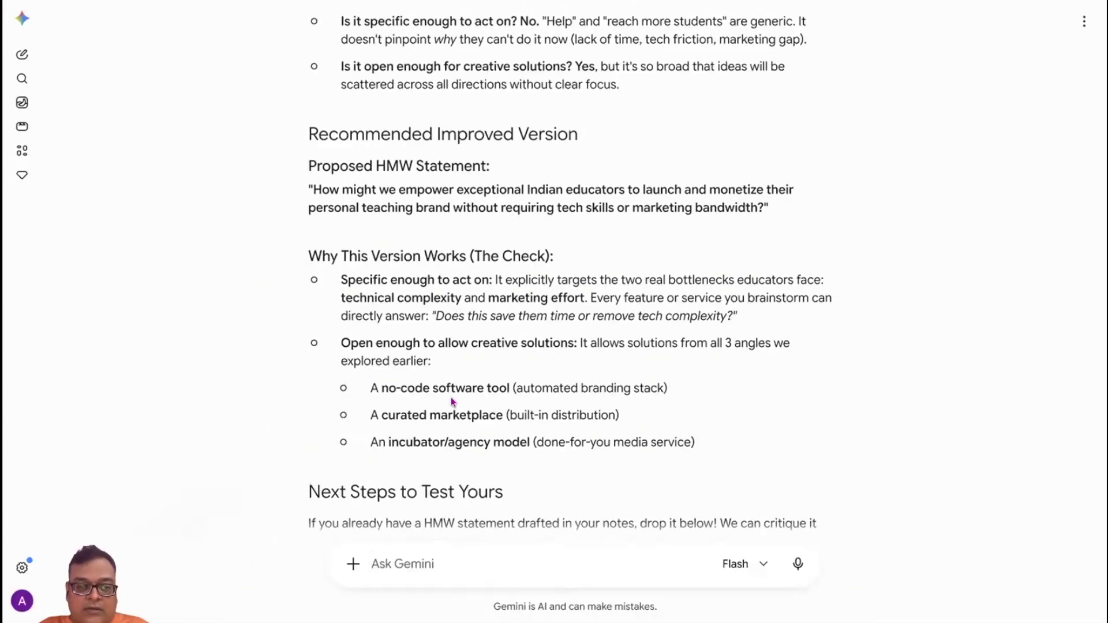
{"action": "key", "text": "ctrl+v"}
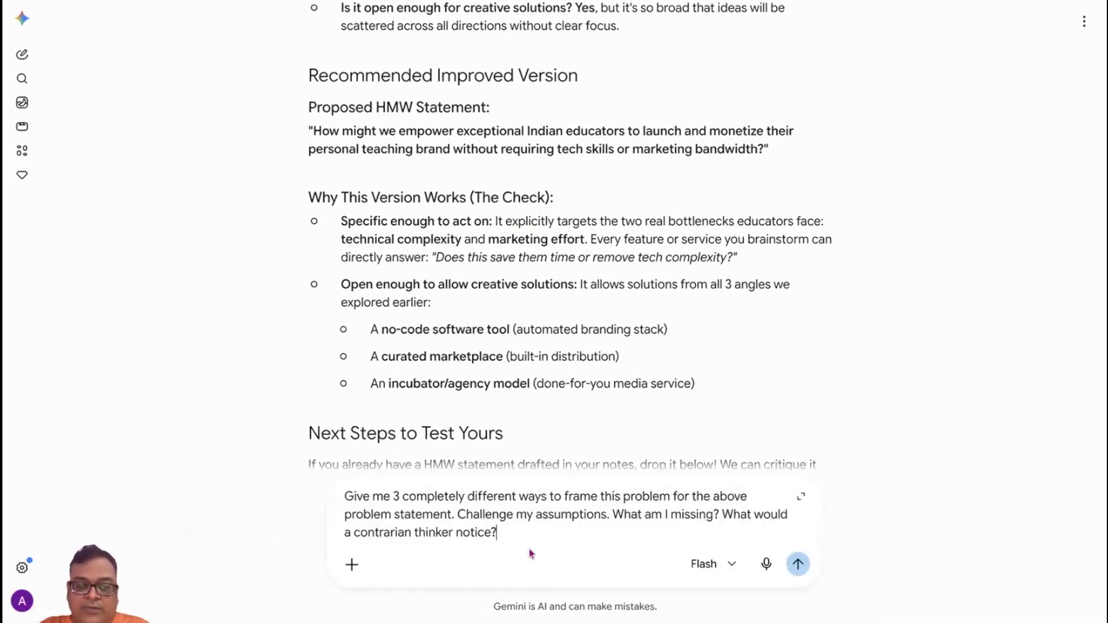
{"action": "left_click", "coordinate": [798, 564]}
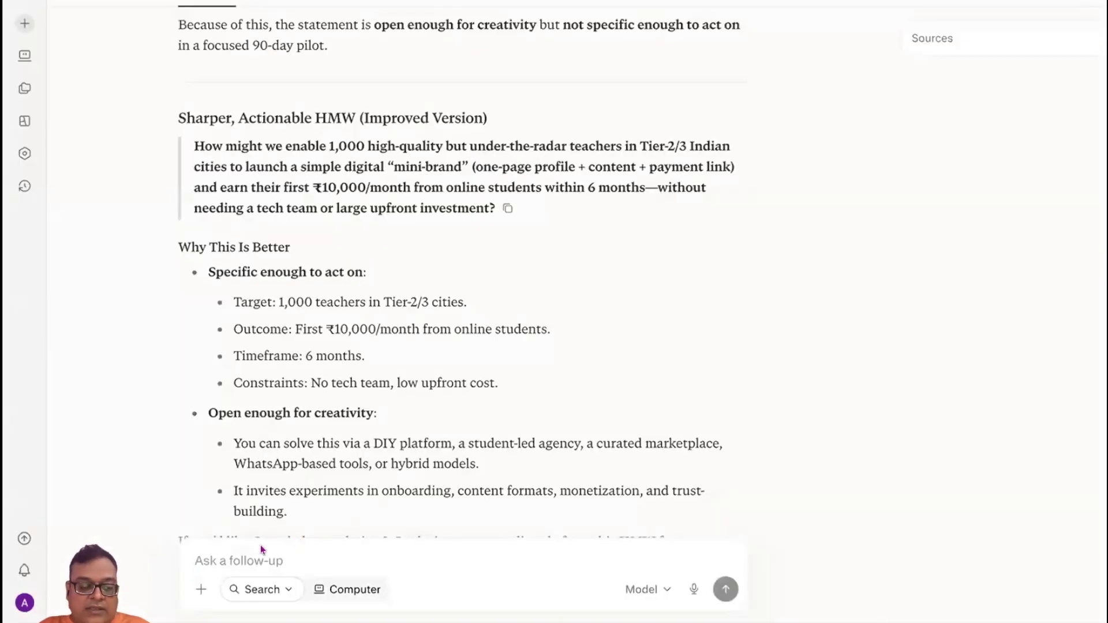
Submit the same reframing prompt as a follow-up in Perplexity, and send the drafted copy in ChatGPT.
{"action": "key", "text": "ctrl+v"}
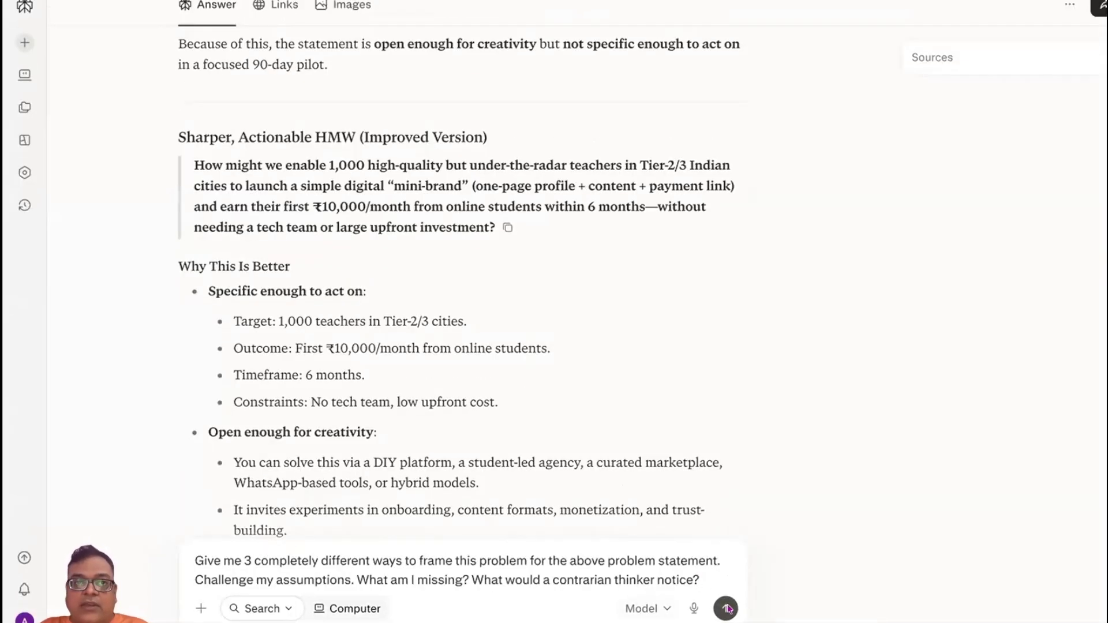
{"action": "key", "text": "Return"}
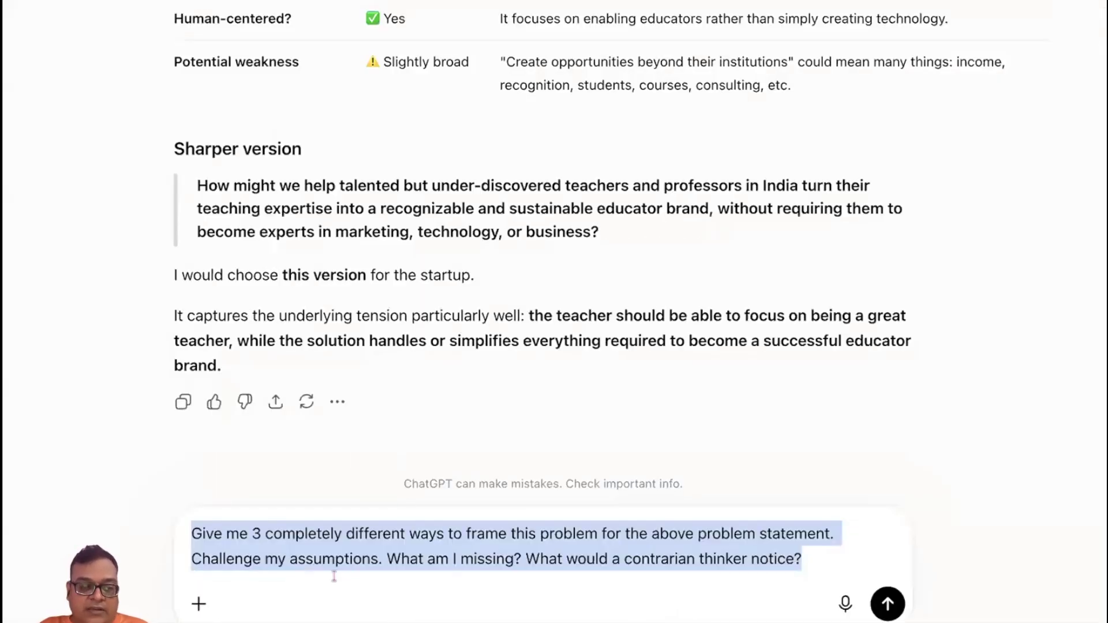
{"action": "left_click", "coordinate": [888, 604]}
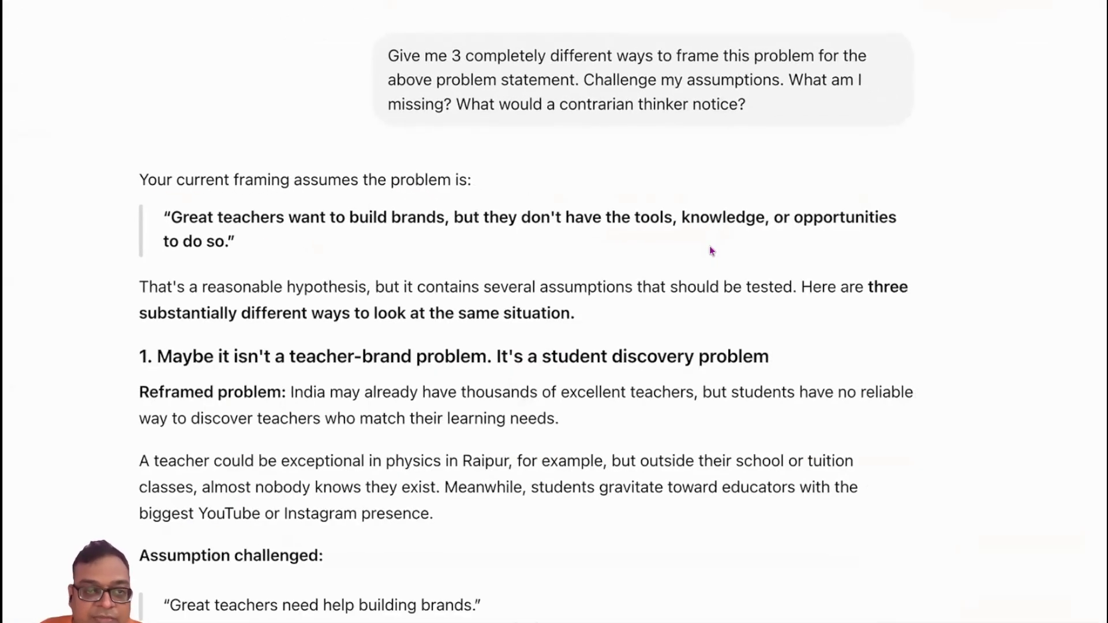
Read ChatGPT's three alternative problem framings, the assumptions each one challenges, and its contrarian view.
{"action": "scroll", "coordinate": [708, 246], "scroll_direction": "down", "scroll_amount": 2}
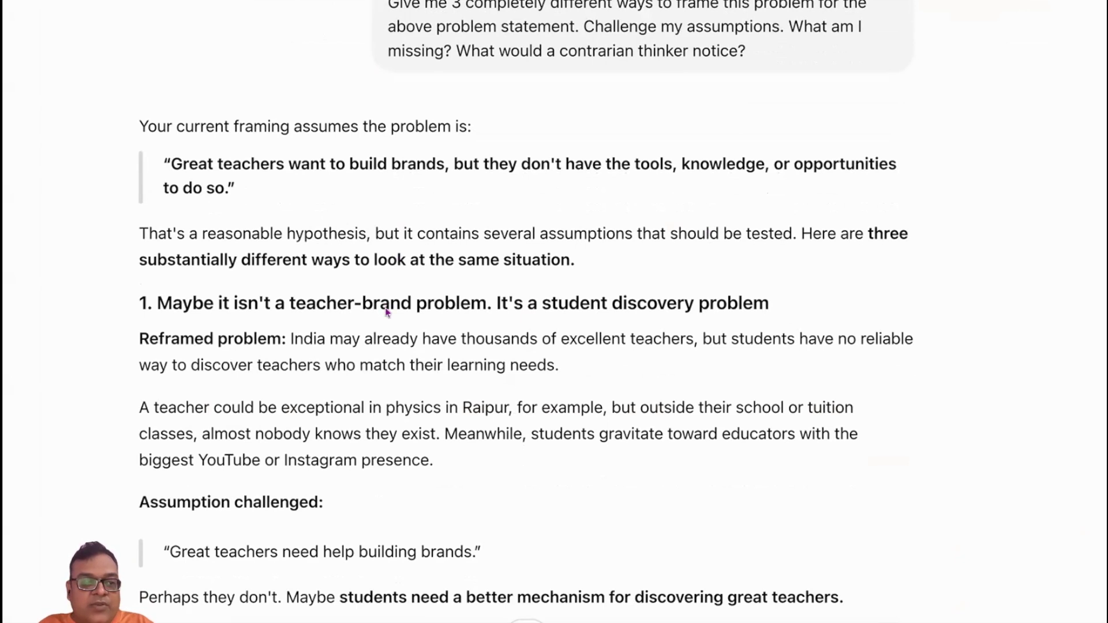
{"action": "scroll", "coordinate": [385, 311], "scroll_direction": "down", "scroll_amount": 3}
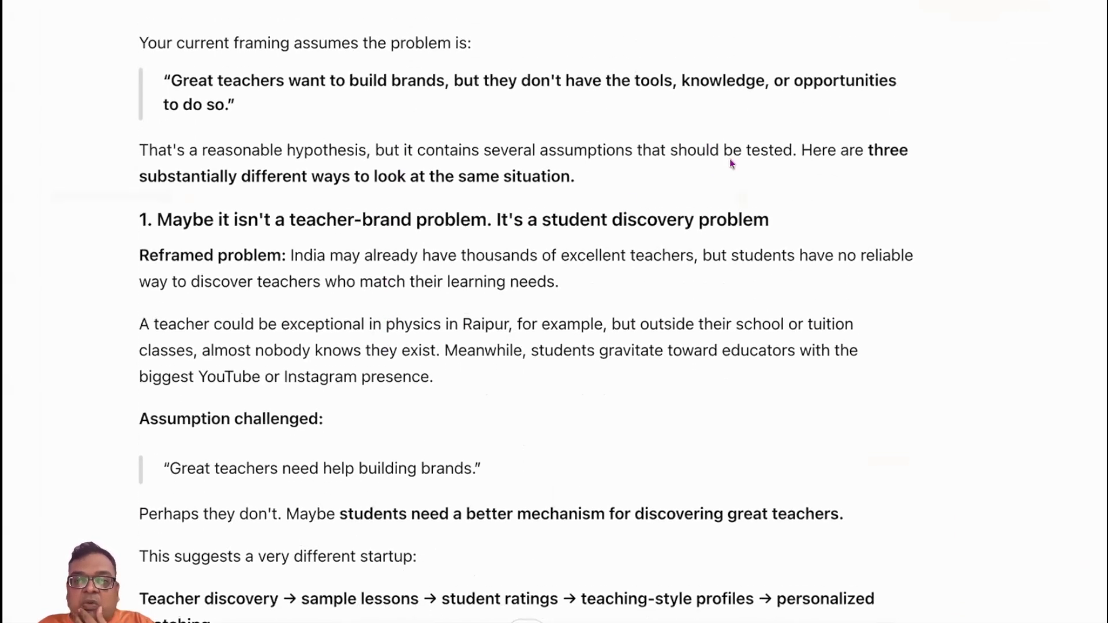
{"action": "scroll", "coordinate": [492, 399], "scroll_direction": "down", "scroll_amount": 4}
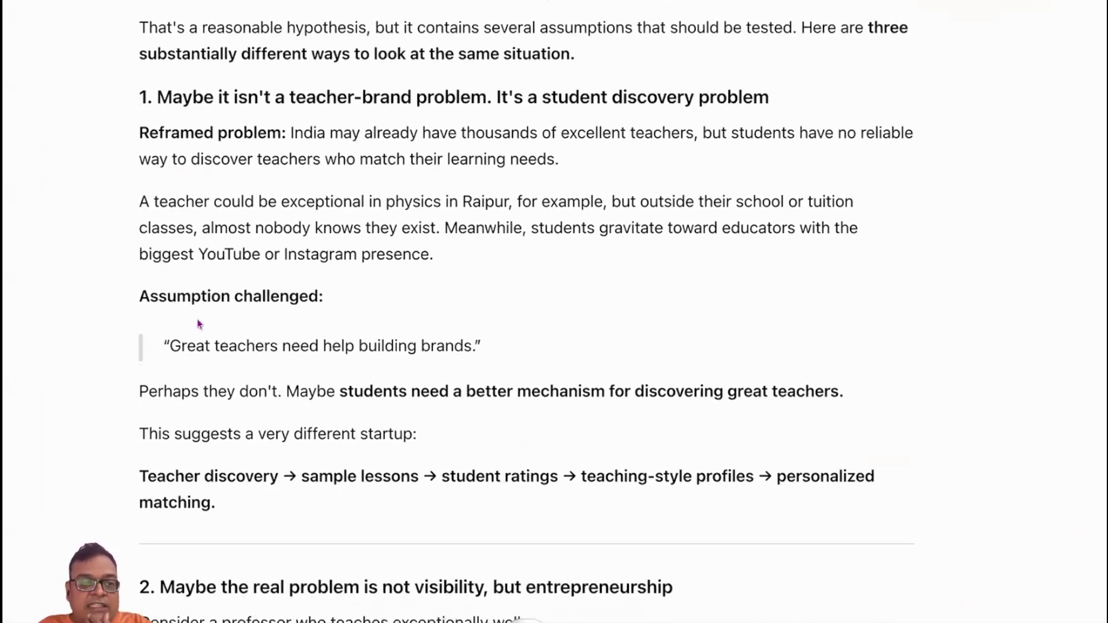
{"action": "scroll", "coordinate": [371, 308], "scroll_direction": "down", "scroll_amount": 1}
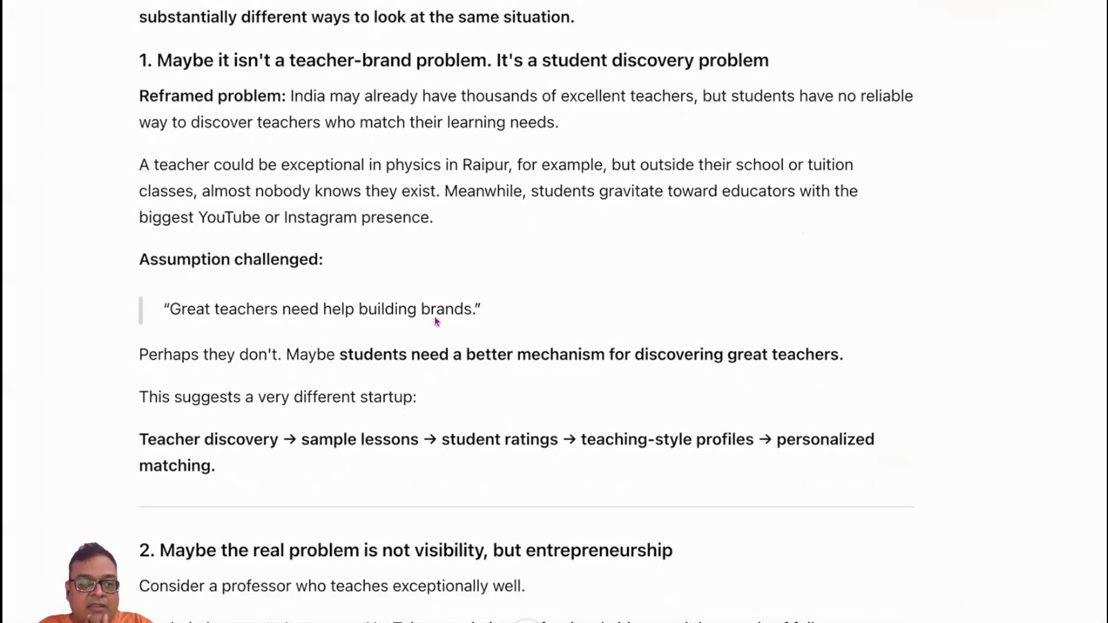
{"action": "scroll", "coordinate": [434, 318], "scroll_direction": "down", "scroll_amount": 2}
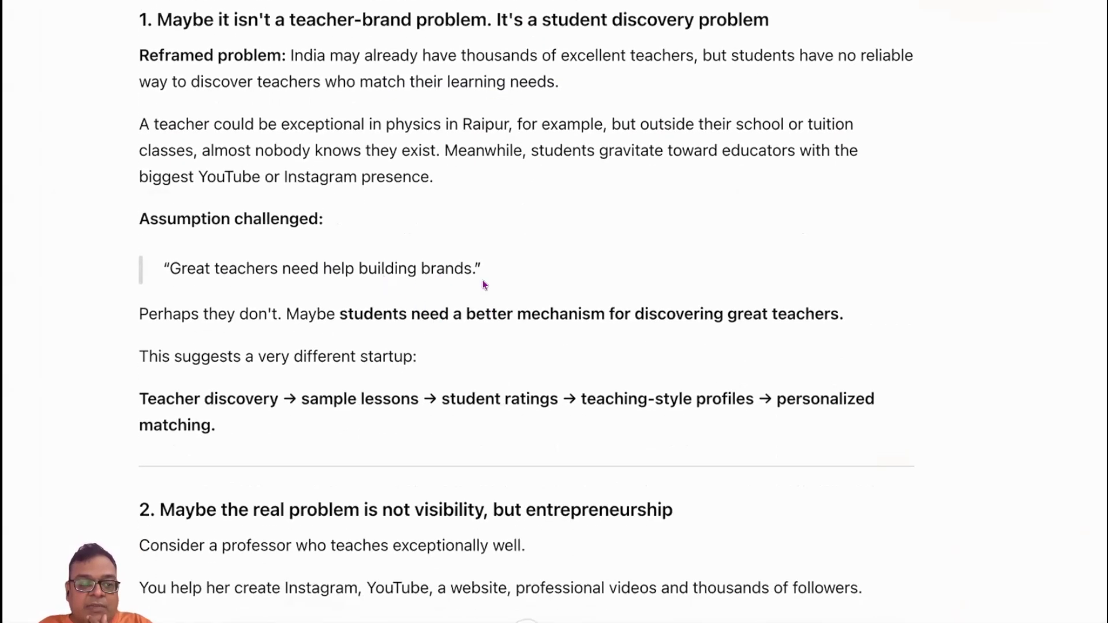
{"action": "scroll", "coordinate": [484, 284], "scroll_direction": "down", "scroll_amount": 7}
{"action": "scroll", "coordinate": [482, 279], "scroll_direction": "down", "scroll_amount": 4}
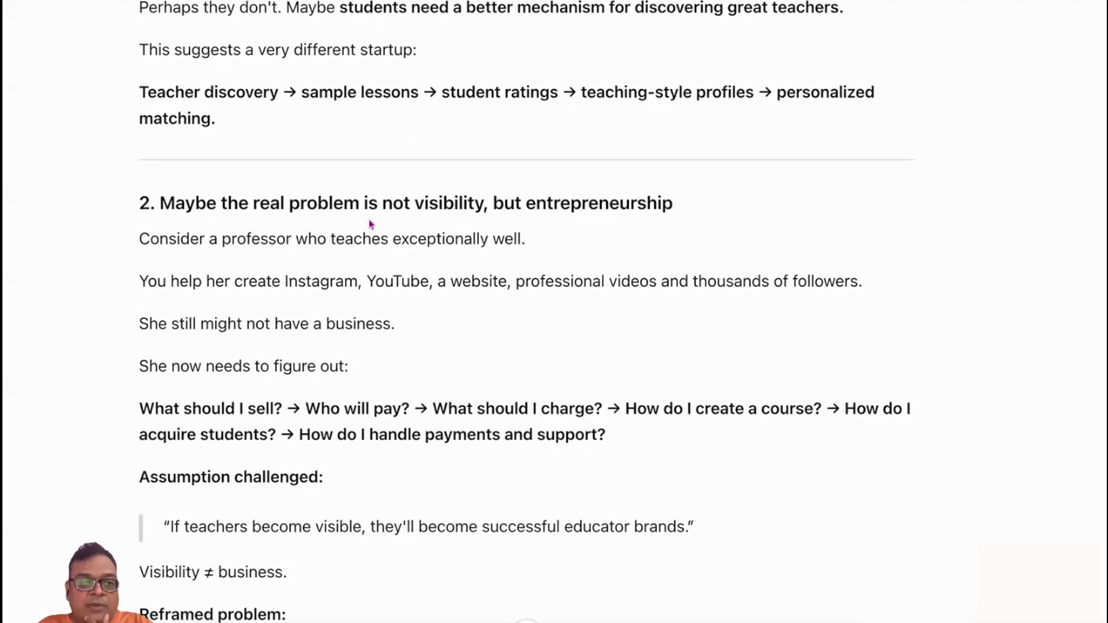
{"action": "scroll", "coordinate": [619, 245], "scroll_direction": "down", "scroll_amount": 20}
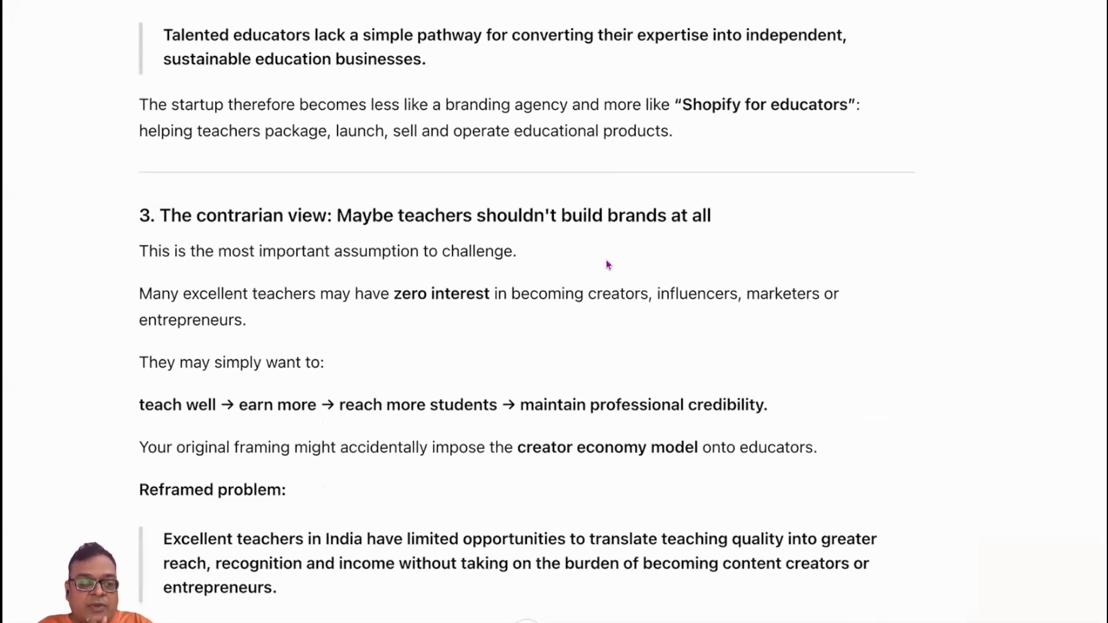
{"action": "scroll", "coordinate": [606, 265], "scroll_direction": "down", "scroll_amount": 5}
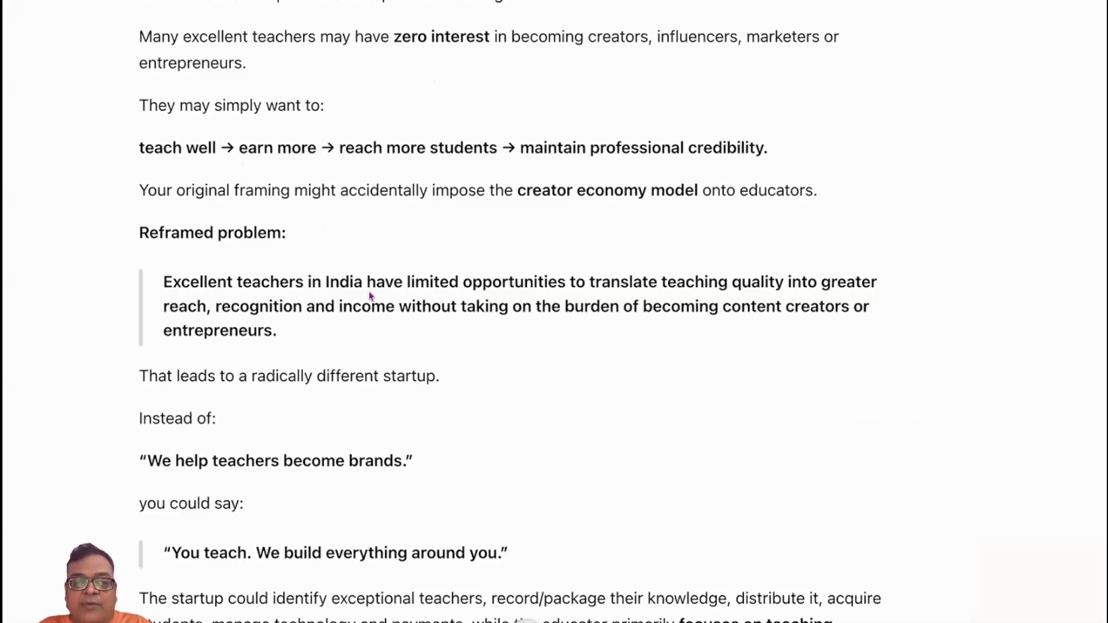
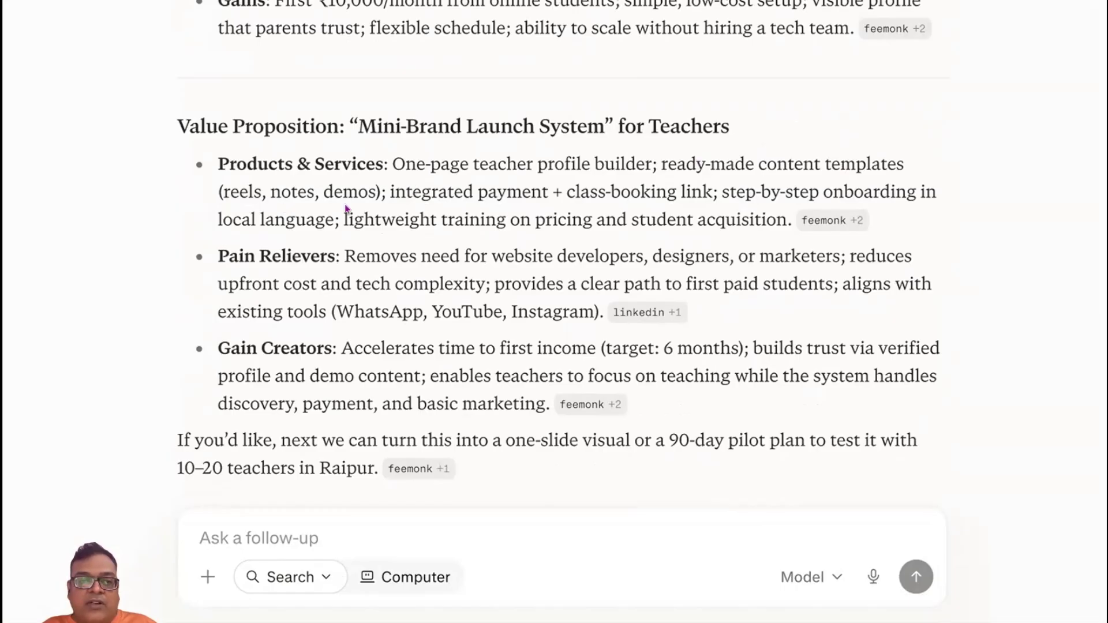
Finish viewing Perplexity's Value Proposition Canvas and copy the Prompt 6 Lean Canvas text from the Google Docs prompt document.
{"action": "scroll", "coordinate": [596, 276], "scroll_direction": "down", "scroll_amount": 1}
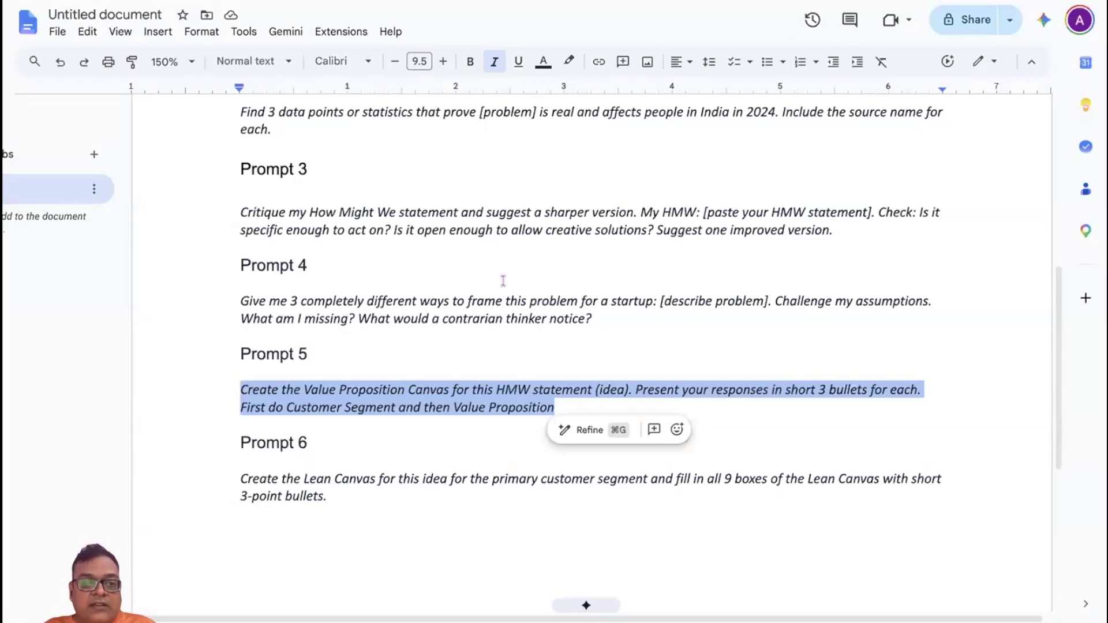
{"action": "scroll", "coordinate": [503, 280], "scroll_direction": "down", "scroll_amount": 3}
{"action": "left_click", "coordinate": [365, 328]}
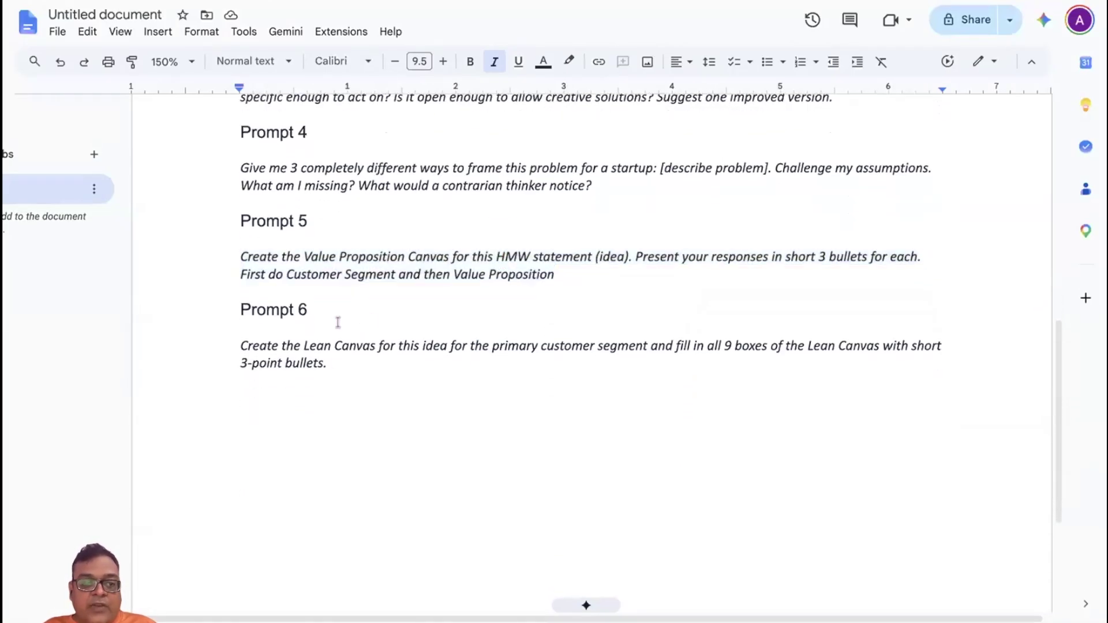
{"action": "left_click_drag", "start_coordinate": [334, 364], "coordinate": [229, 345]}
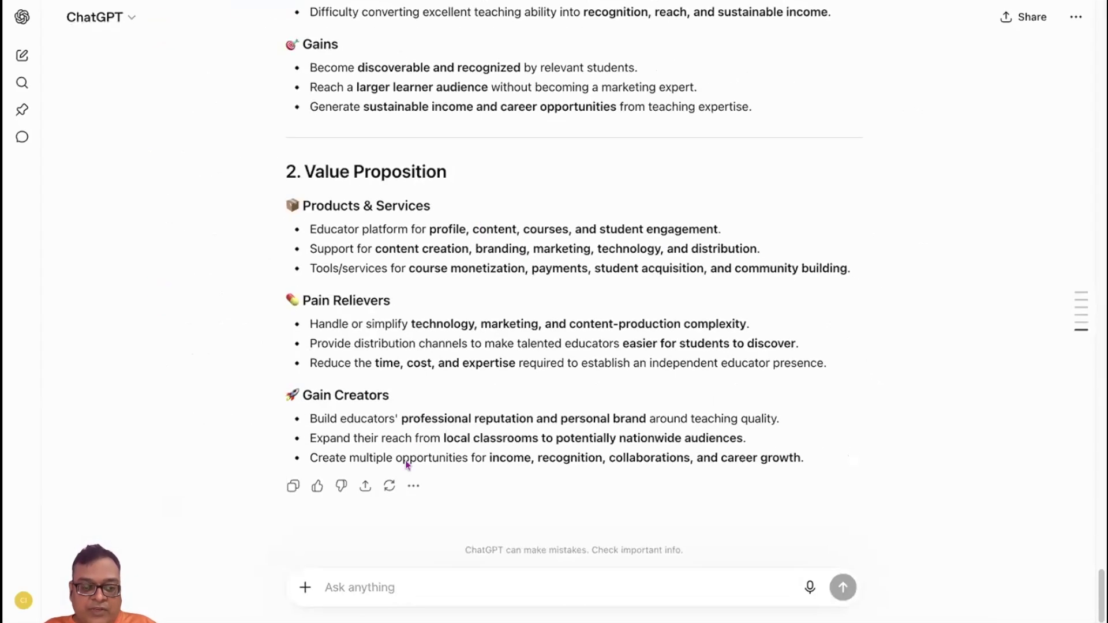
Submit the Lean Canvas prompt, asking for all 9 boxes with short 3-point bullets, in ChatGPT and Claude.
{"action": "type", "text": "Create the Lean Canvas for this idea for the primary customer segment and fill in all 9 boxes of the Lean Canvas with short 3-point bullets."}
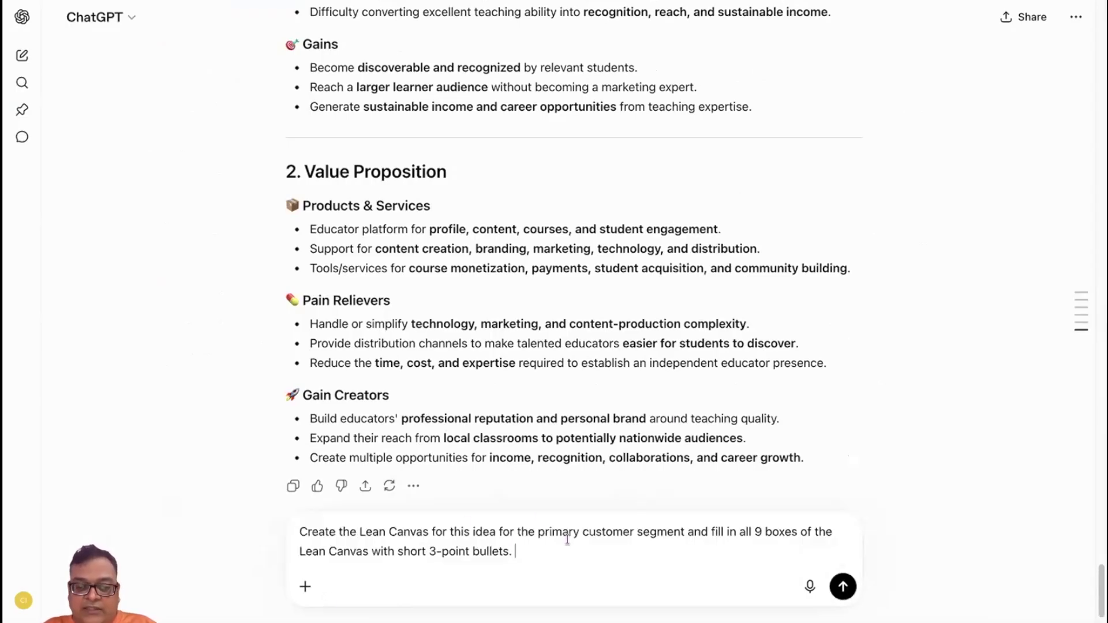
{"action": "left_click", "coordinate": [843, 587]}
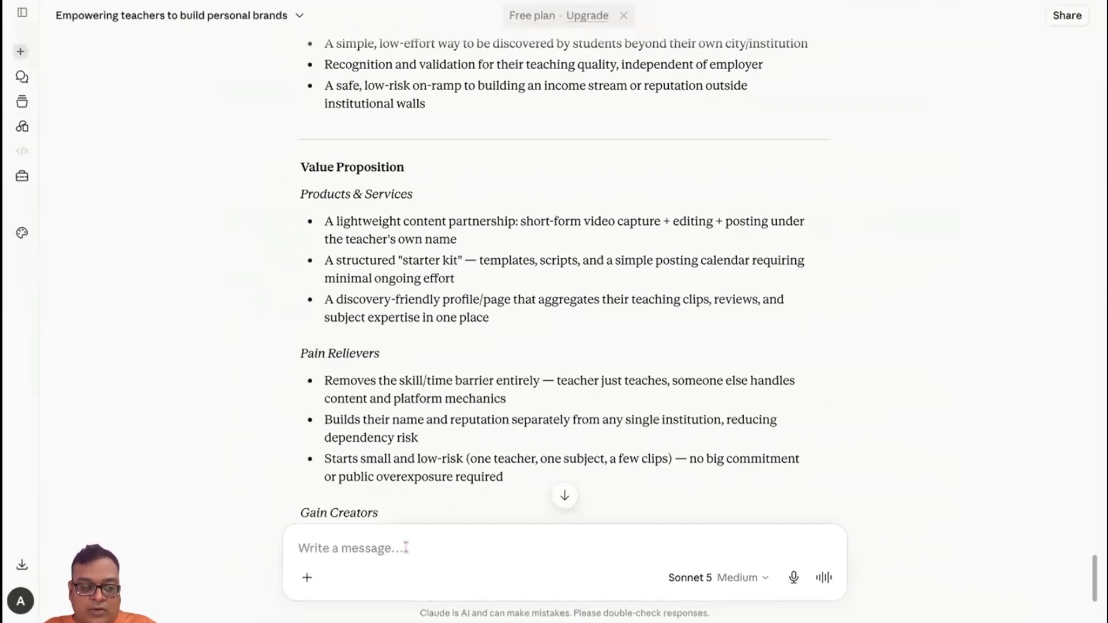
{"action": "type", "text": "Create the Lean Canvas for this idea for the primary customer segment and fill in all 9 boxes of the Lean Canvas with short 3-point bullets."}
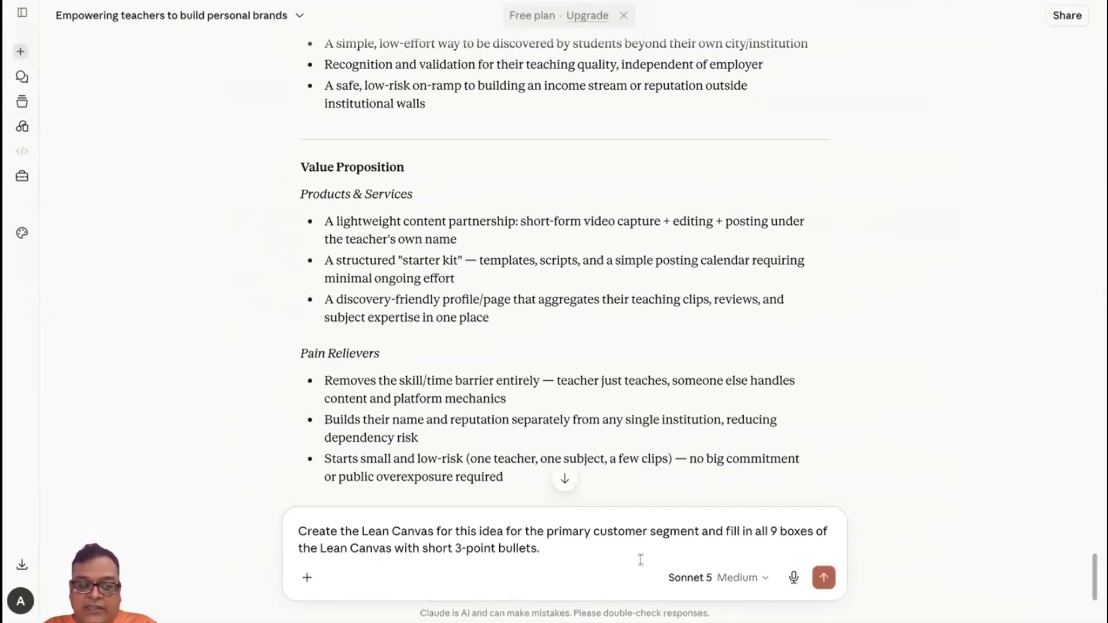
{"action": "left_click", "coordinate": [824, 577]}
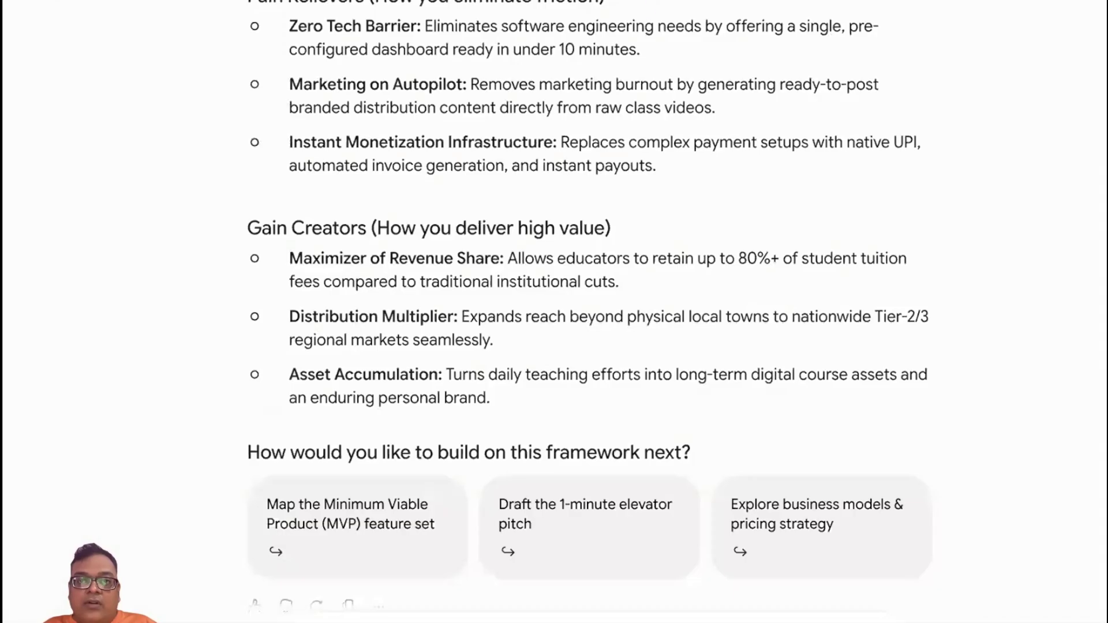
Submit the Lean Canvas prompt for the primary customer segment, asking for all 9 boxes with short 3-point bullets, in Gemini and Perplexity.
{"action": "left_click", "coordinate": [372, 564]}
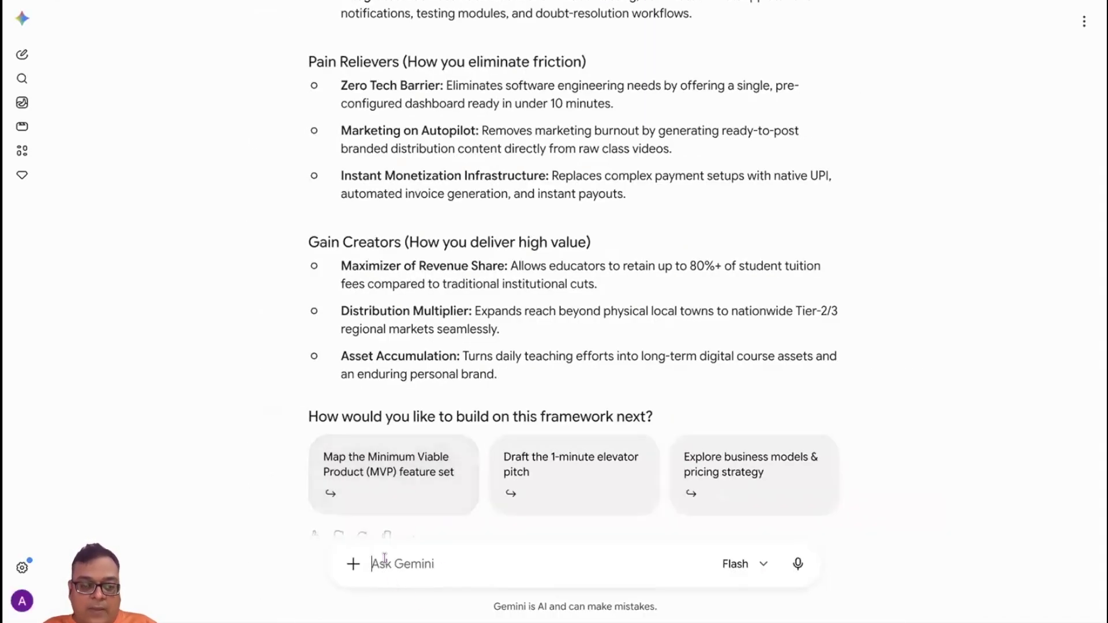
{"action": "type", "text": "Create the Lean Canvas for this idea for the primary customer segment and fill in all 9 boxes of the Lean Canvas with short 3-point bullets."}
{"action": "left_click", "coordinate": [798, 564]}
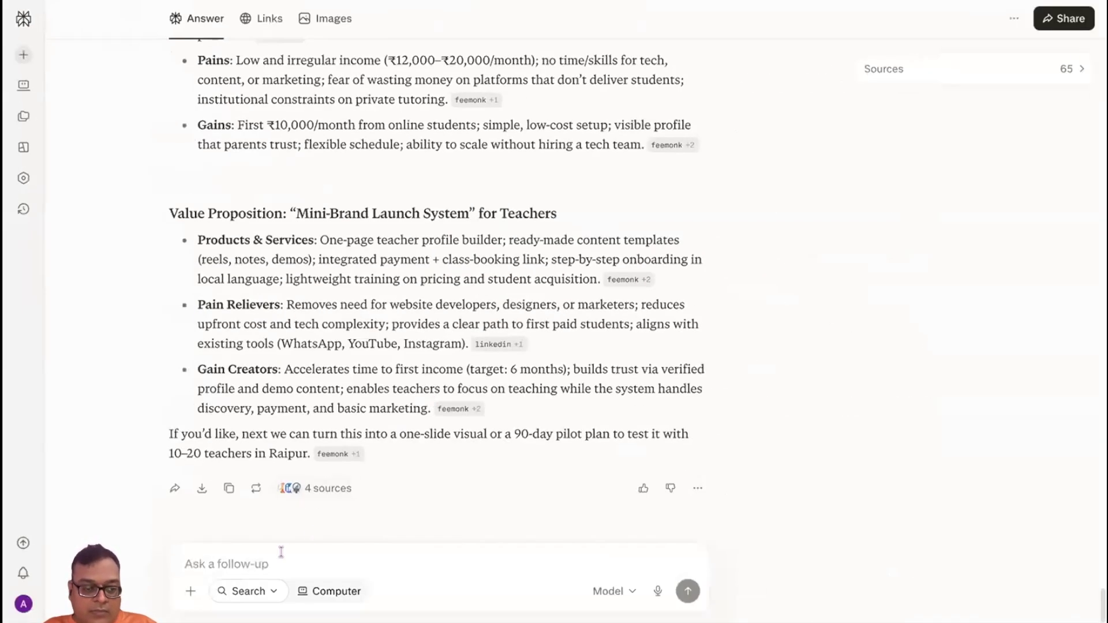
{"action": "type", "text": "Create the Lean Canvas for this idea for the primary customer segment and fill in all 9 boxes of the Lean Canvas with short 3-point bullets."}
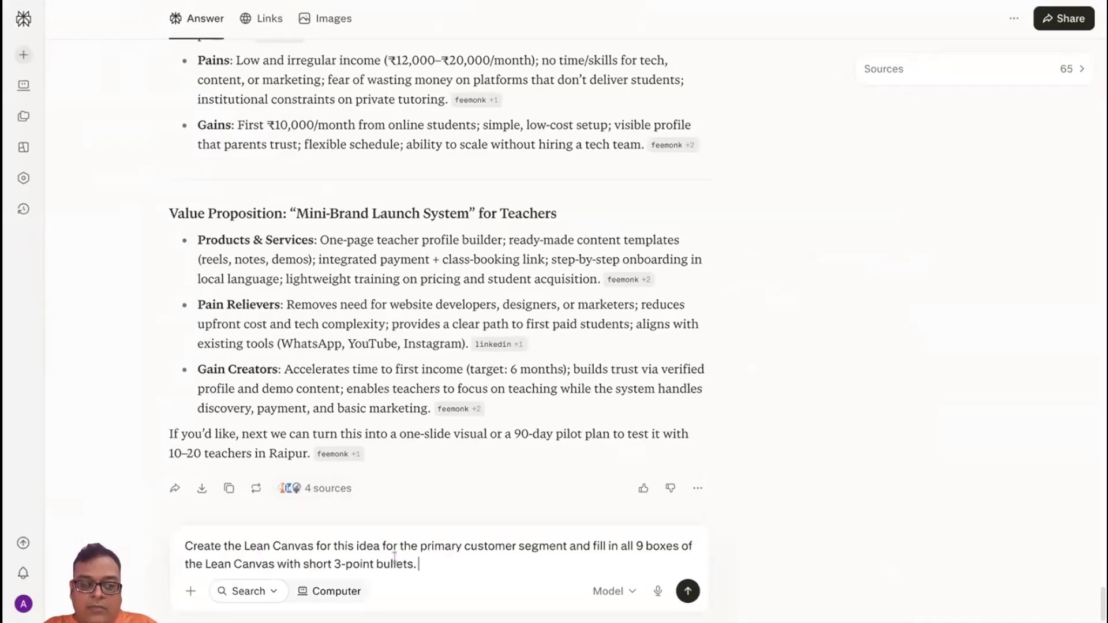
{"action": "left_click", "coordinate": [688, 590]}
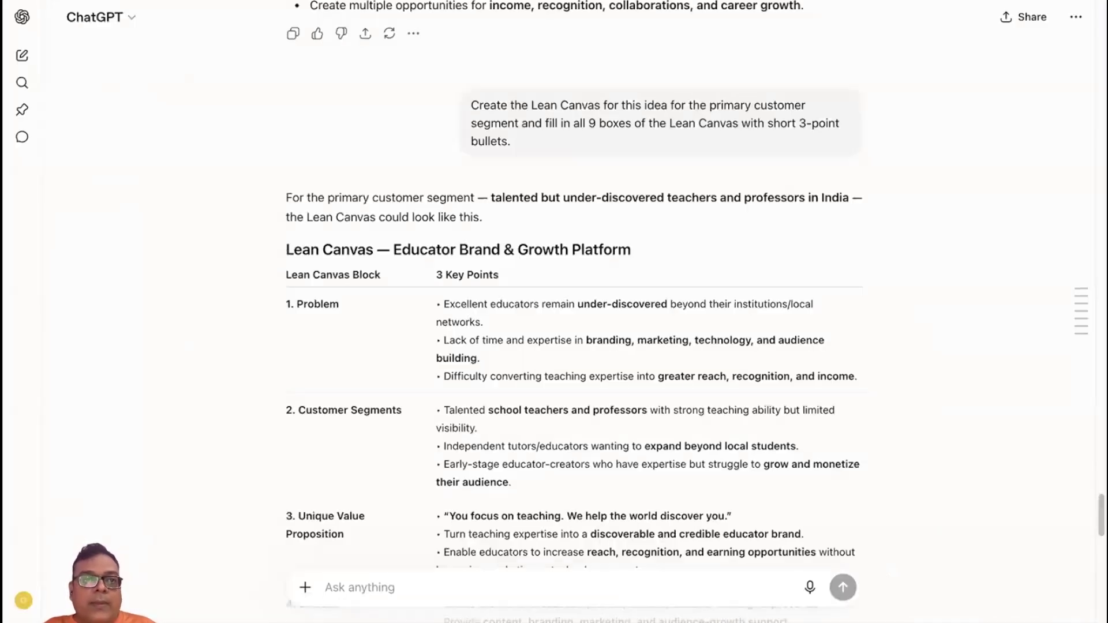
Switch to ChatGPT and read its Lean Canvas table from Problem through Unfair Advantage.
{"action": "scroll", "coordinate": [551, 290], "scroll_direction": "down", "scroll_amount": 3}
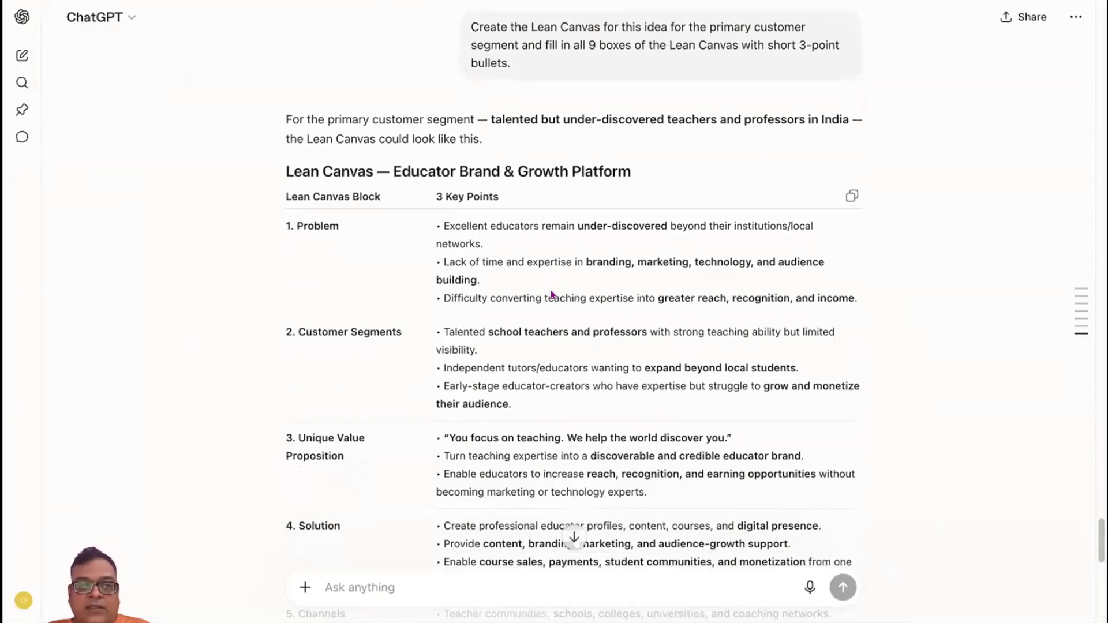
{"action": "scroll", "coordinate": [551, 290], "scroll_direction": "up", "scroll_amount": 3}
{"action": "scroll", "coordinate": [550, 290], "scroll_direction": "up", "scroll_amount": 1}
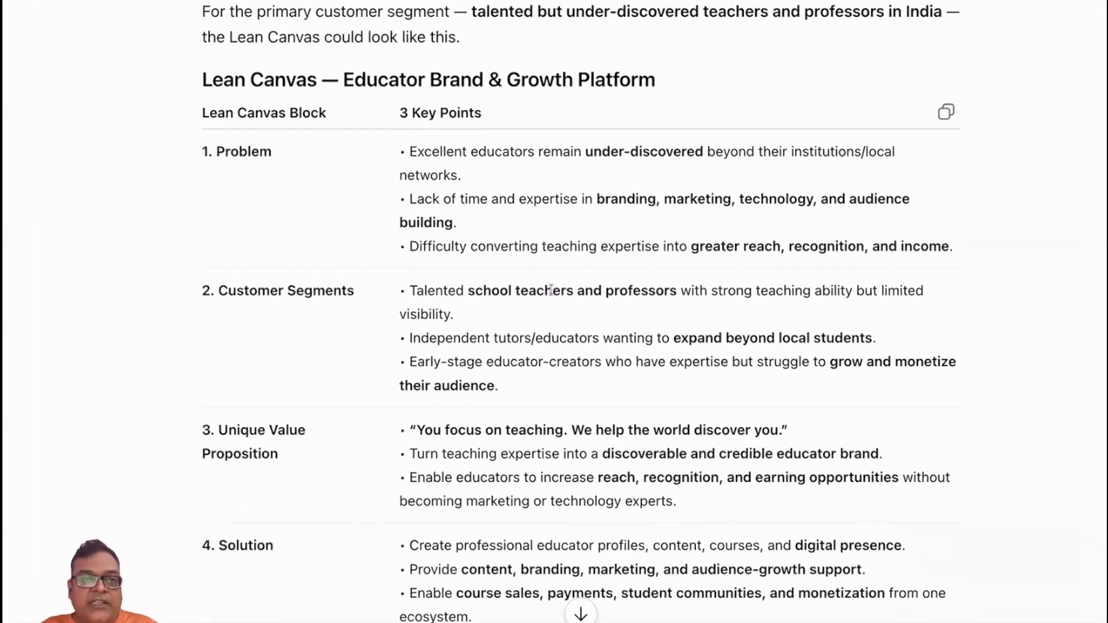
{"action": "scroll", "coordinate": [550, 290], "scroll_direction": "down", "scroll_amount": 1}
{"action": "scroll", "coordinate": [550, 291], "scroll_direction": "up", "scroll_amount": 1}
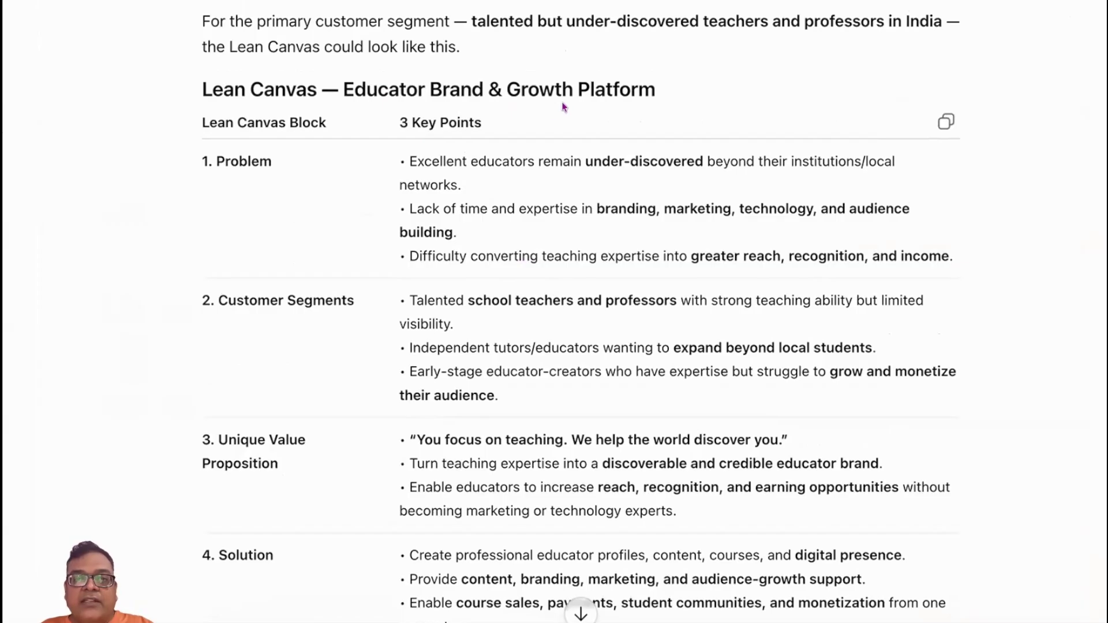
{"action": "scroll", "coordinate": [528, 205], "scroll_direction": "down", "scroll_amount": 1}
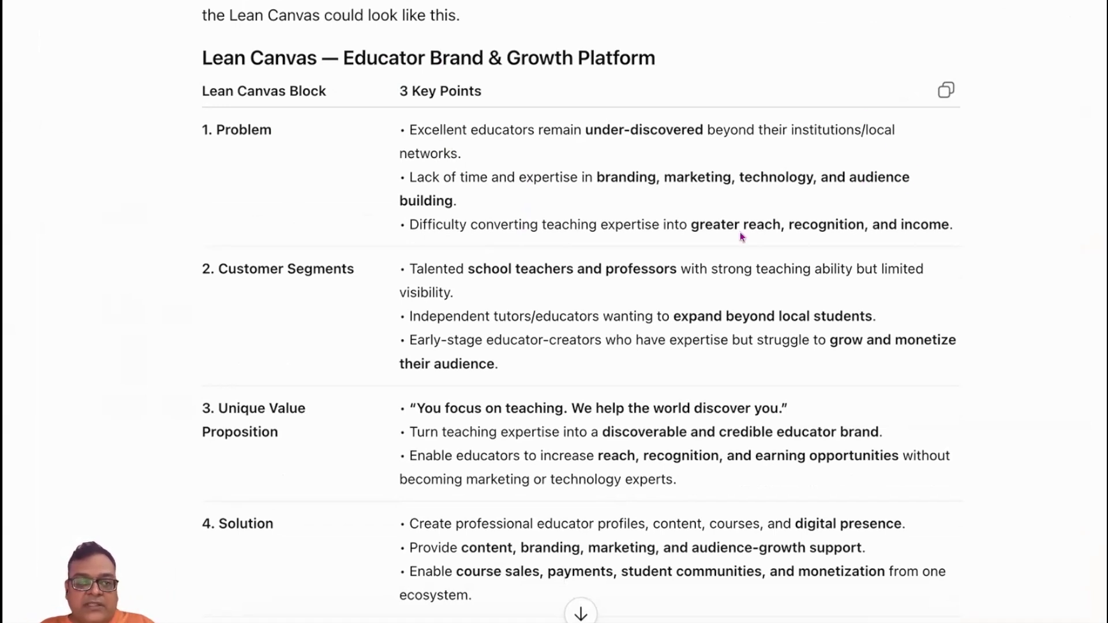
{"action": "scroll", "coordinate": [740, 232], "scroll_direction": "down", "scroll_amount": 2}
{"action": "scroll", "coordinate": [570, 373], "scroll_direction": "down", "scroll_amount": 2}
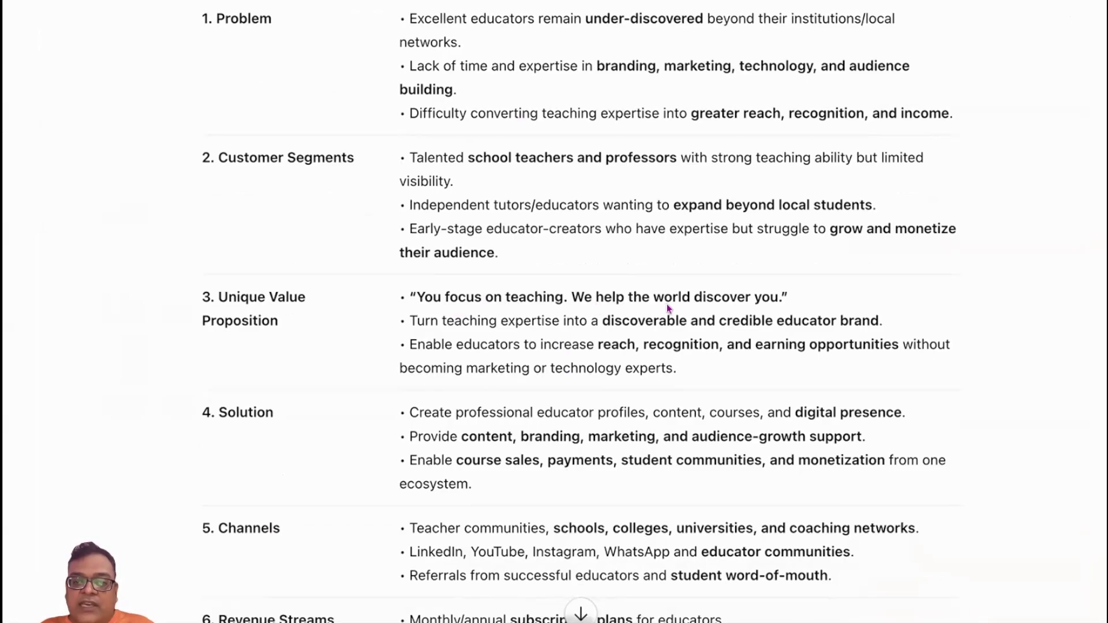
{"action": "scroll", "coordinate": [789, 311], "scroll_direction": "down", "scroll_amount": 1}
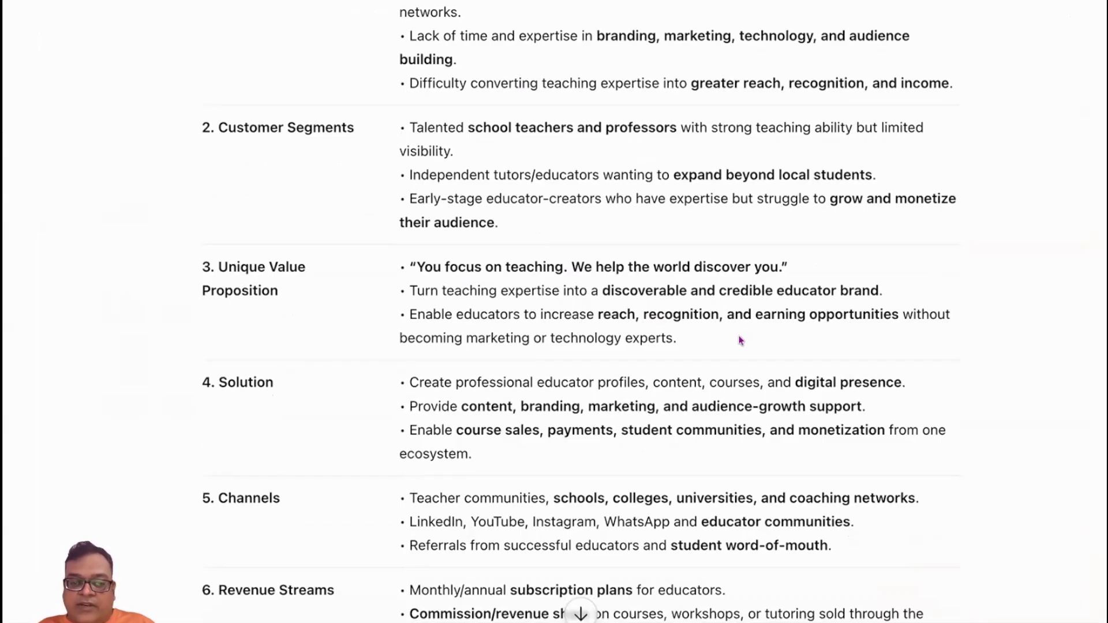
{"action": "scroll", "coordinate": [730, 327], "scroll_direction": "down", "scroll_amount": 6}
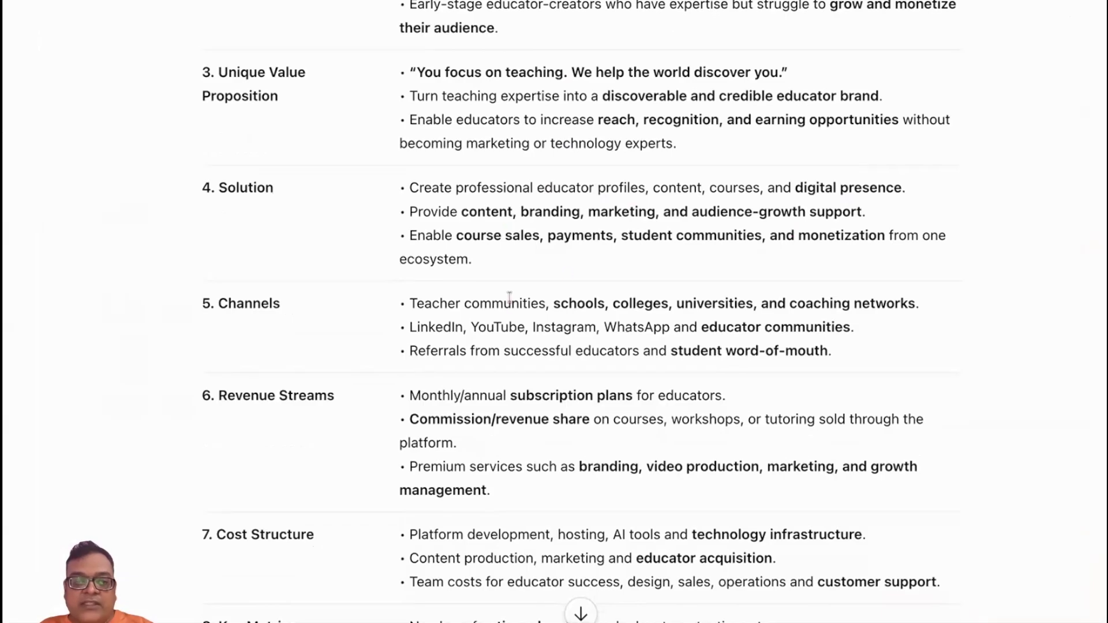
{"action": "scroll", "coordinate": [579, 349], "scroll_direction": "down", "scroll_amount": 12}
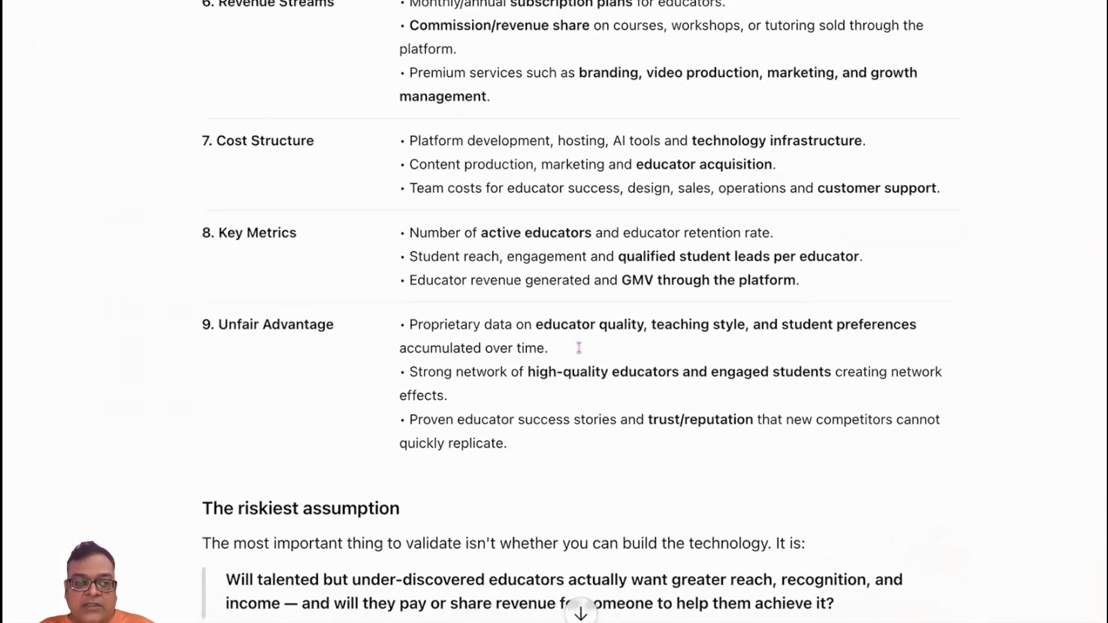
{"action": "scroll", "coordinate": [693, 290], "scroll_direction": "up", "scroll_amount": 1}
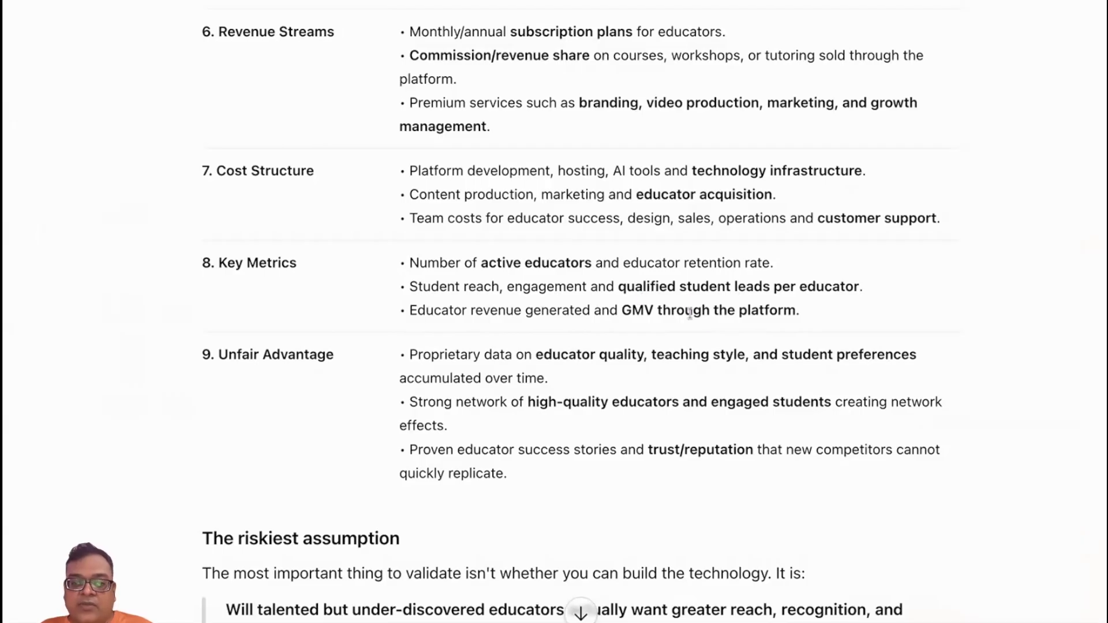
{"action": "scroll", "coordinate": [690, 313], "scroll_direction": "up", "scroll_amount": 7}
{"action": "scroll", "coordinate": [654, 296], "scroll_direction": "down", "scroll_amount": 6}
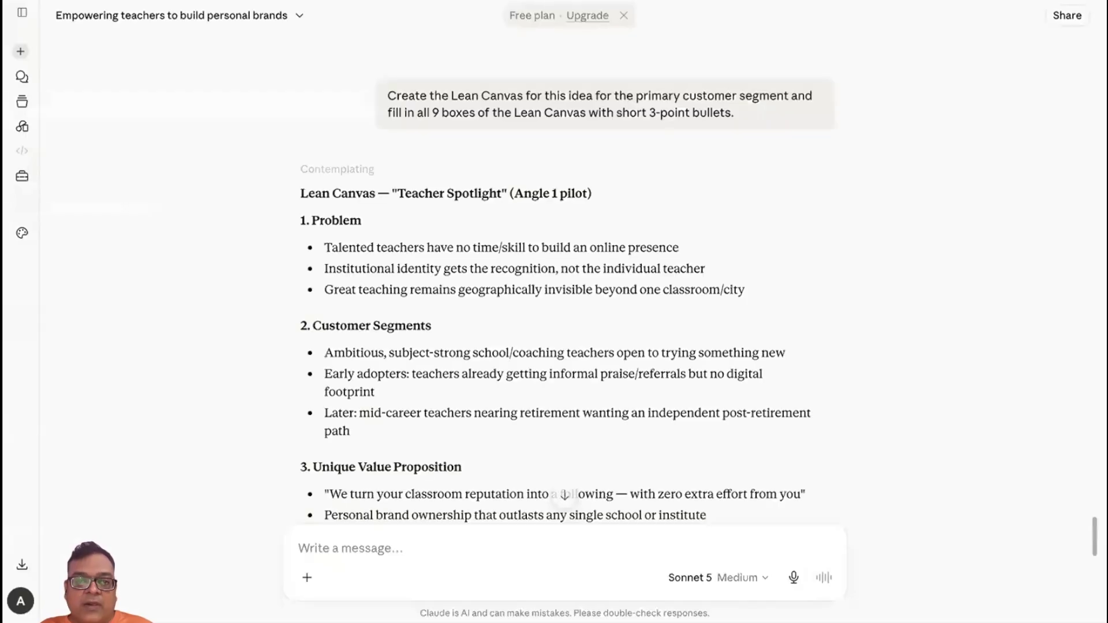
Switch to Claude and read its nine-box Lean Canvas, including the revenue streams, cost structure and key metrics.
{"action": "scroll", "coordinate": [544, 294], "scroll_direction": "down", "scroll_amount": 3}
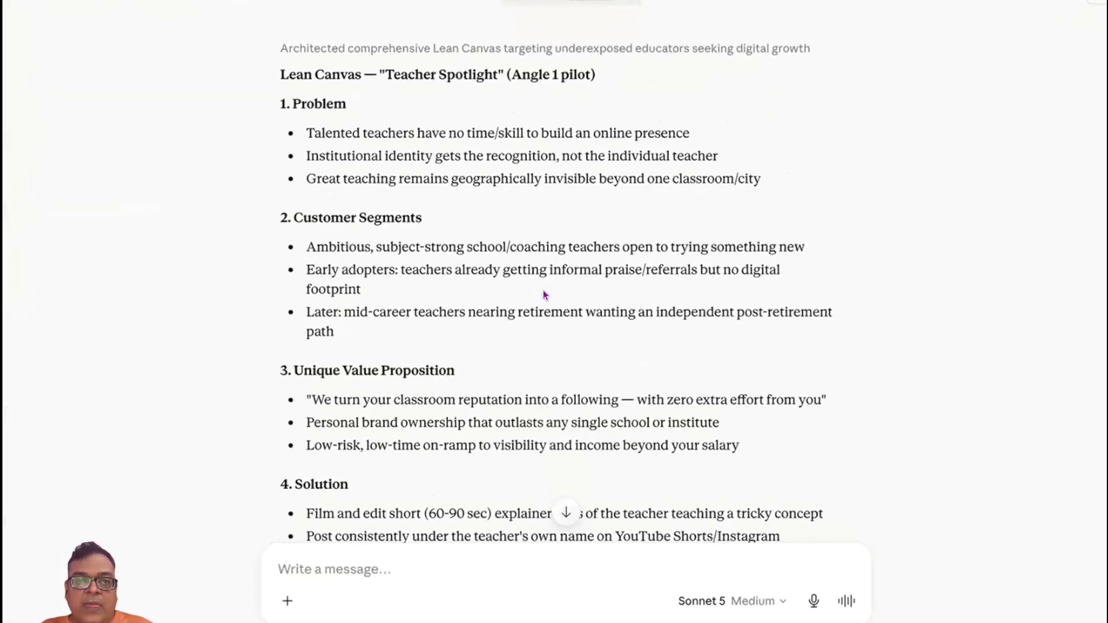
{"action": "scroll", "coordinate": [544, 295], "scroll_direction": "down", "scroll_amount": 1}
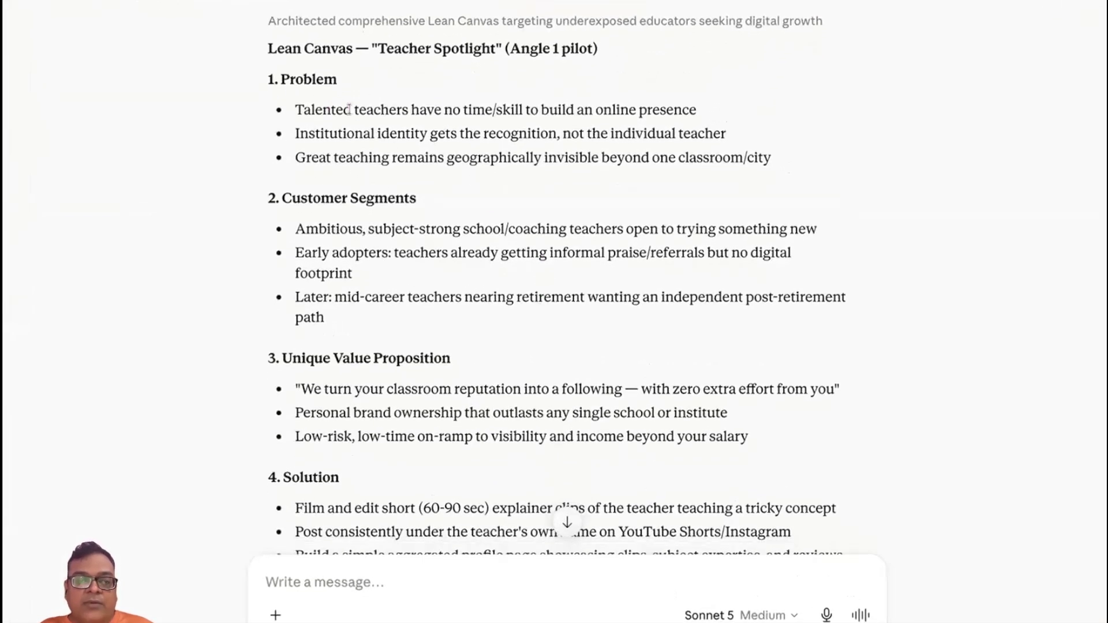
{"action": "scroll", "coordinate": [495, 253], "scroll_direction": "down", "scroll_amount": 4}
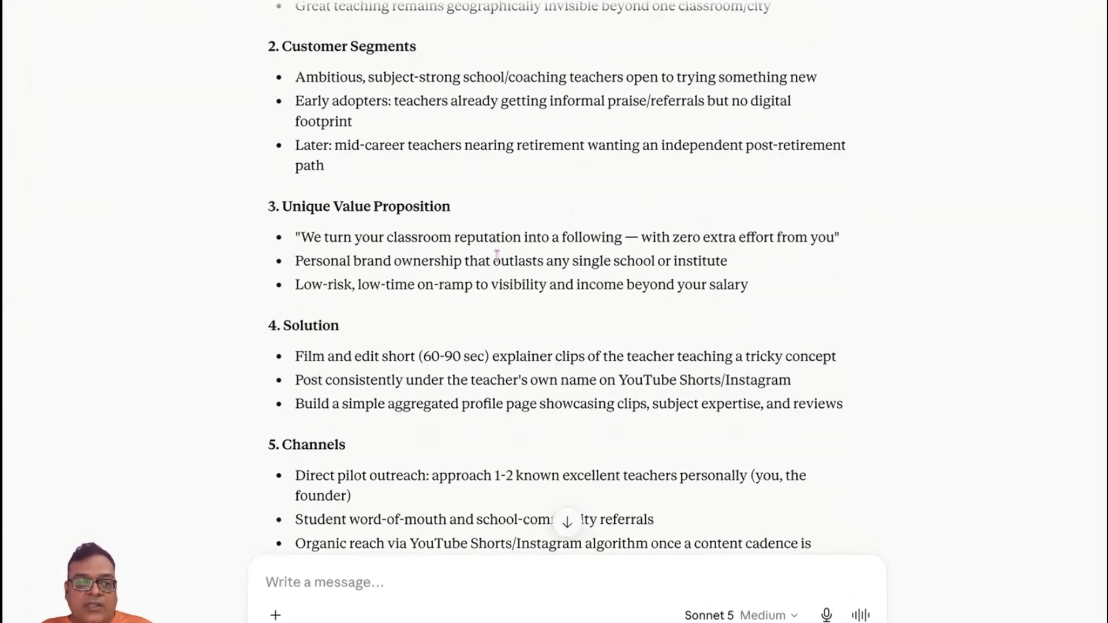
{"action": "scroll", "coordinate": [494, 260], "scroll_direction": "down", "scroll_amount": 7}
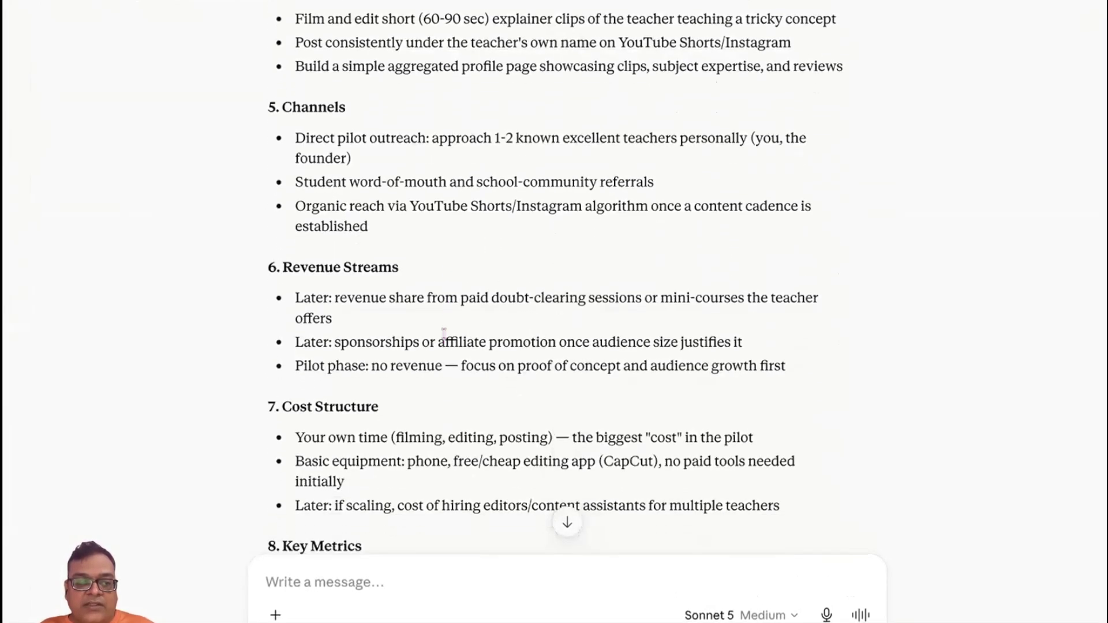
{"action": "scroll", "coordinate": [503, 389], "scroll_direction": "down", "scroll_amount": 3}
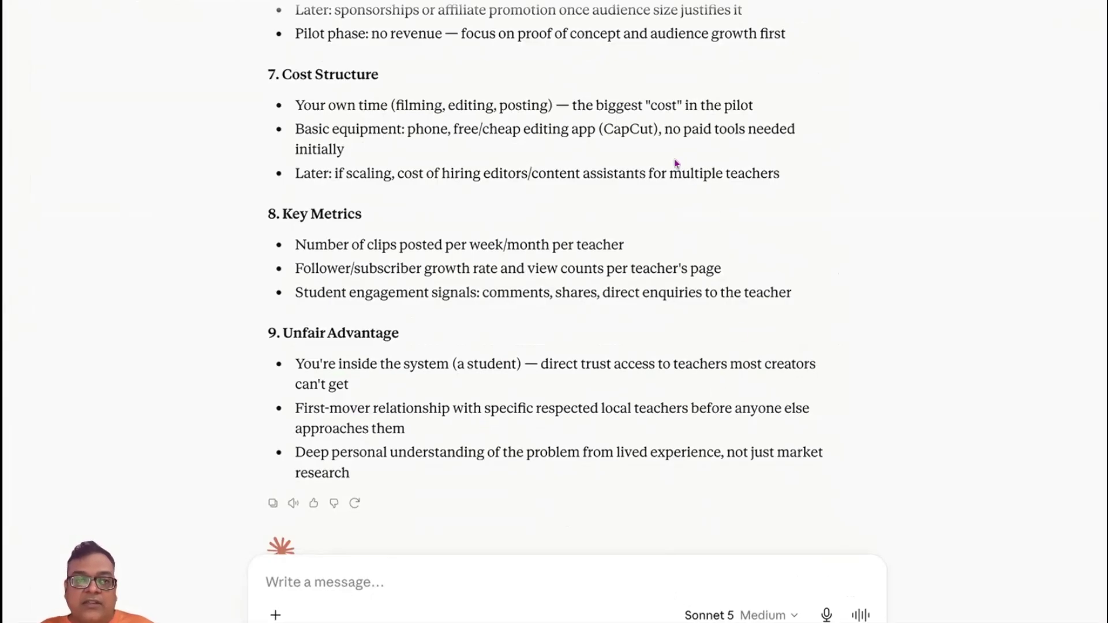
{"action": "scroll", "coordinate": [635, 159], "scroll_direction": "up", "scroll_amount": 1}
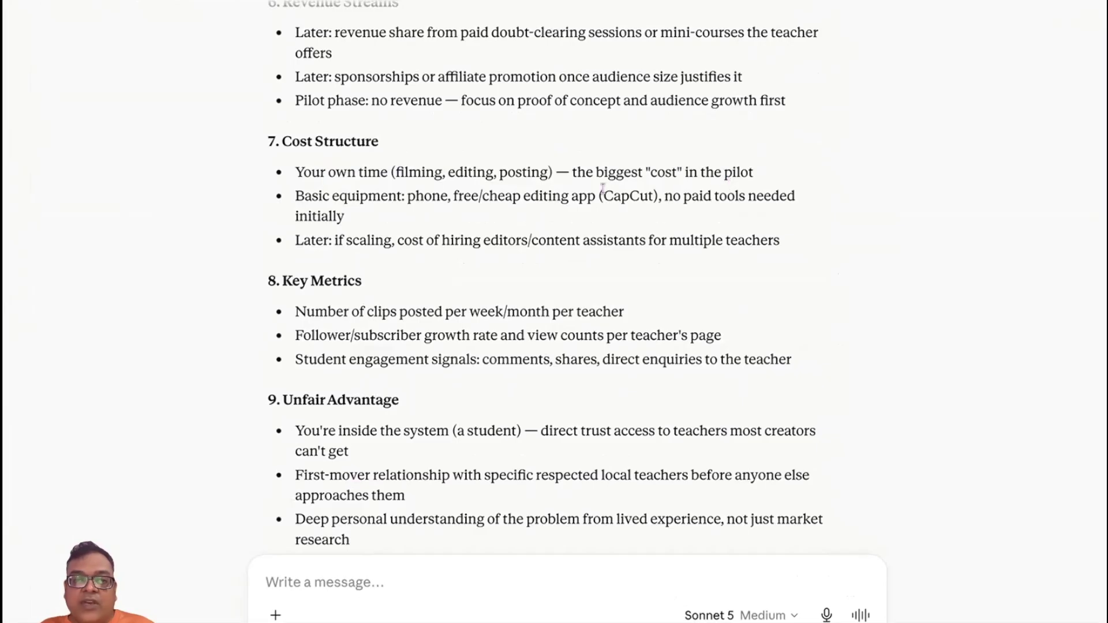
{"action": "scroll", "coordinate": [683, 211], "scroll_direction": "up", "scroll_amount": 1}
{"action": "scroll", "coordinate": [683, 212], "scroll_direction": "down", "scroll_amount": 1}
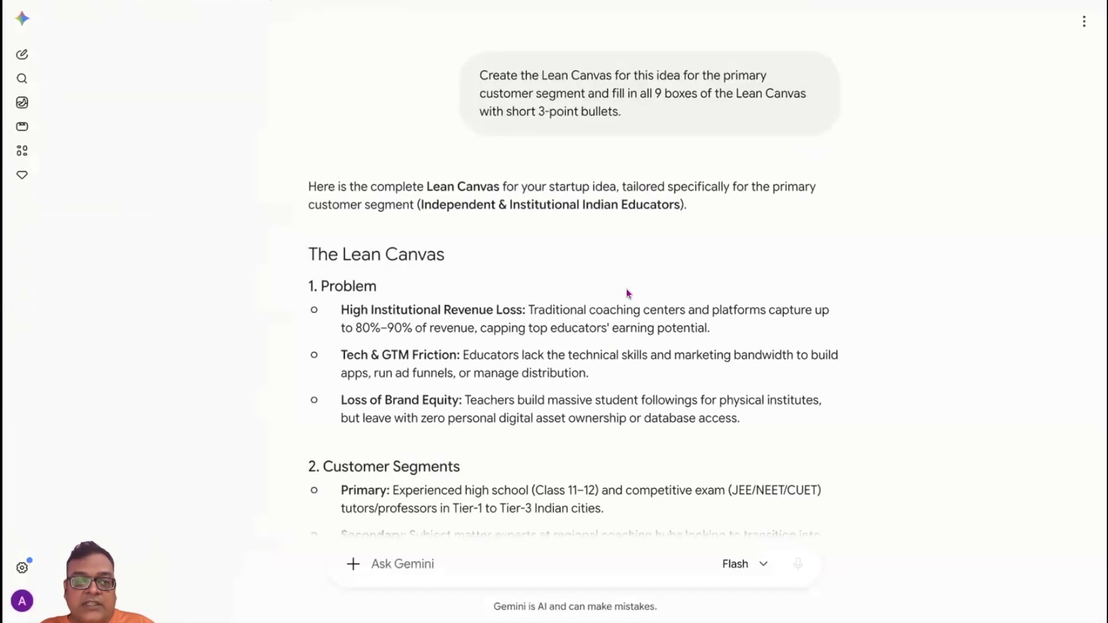
Switch to Gemini and read the Problem, Customer Segments, Unique Value Proposition and Solution boxes of its Lean Canvas.
{"action": "scroll", "coordinate": [626, 288], "scroll_direction": "down", "scroll_amount": 2}
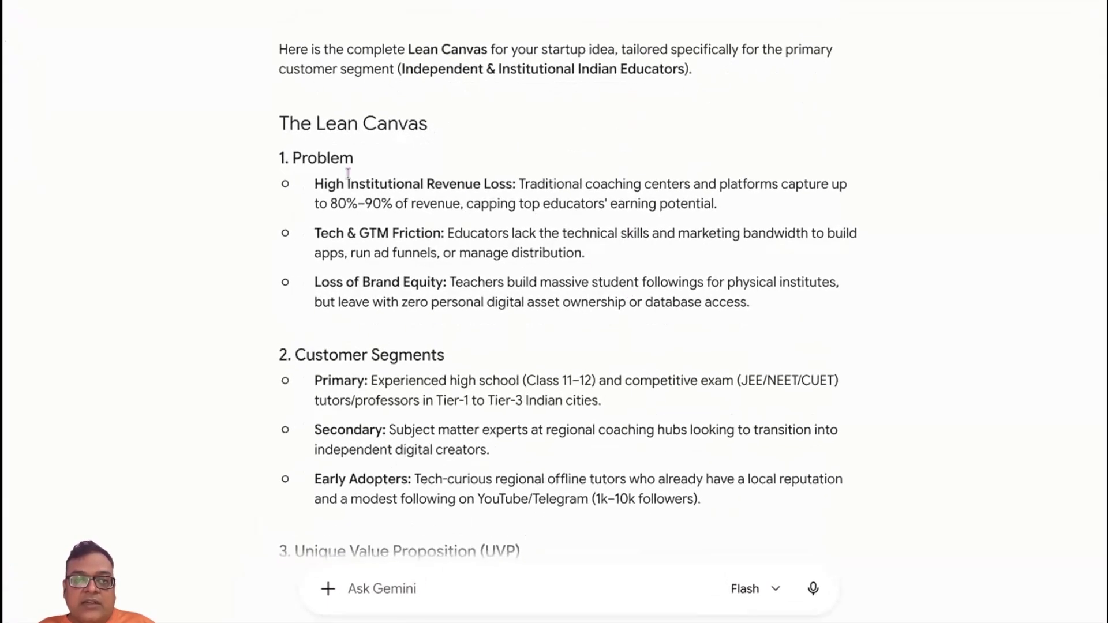
{"action": "scroll", "coordinate": [611, 334], "scroll_direction": "down", "scroll_amount": 2}
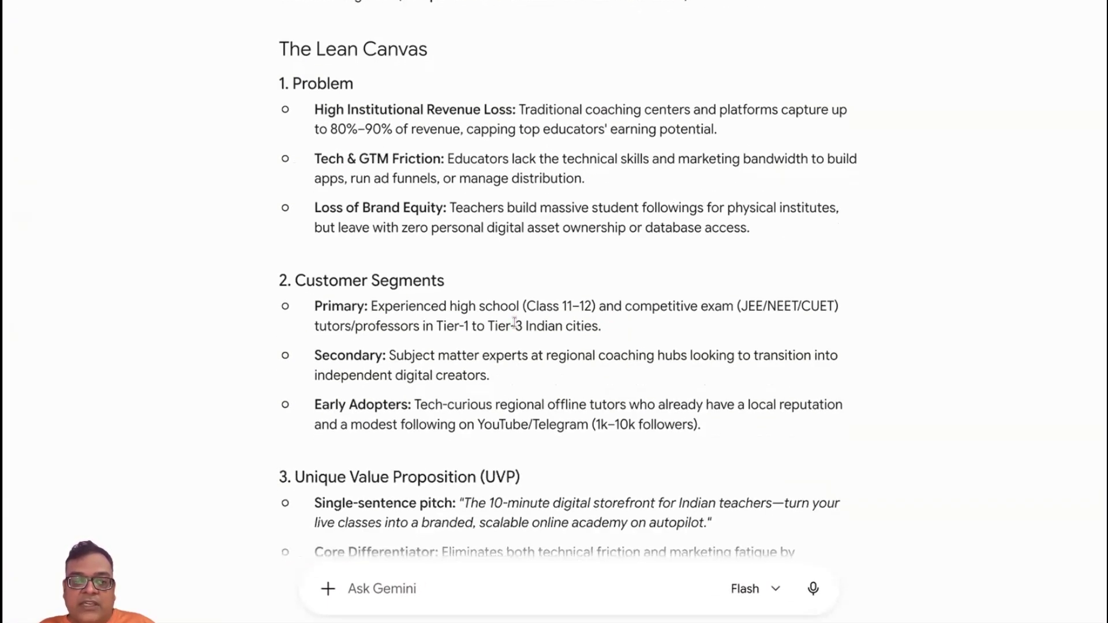
{"action": "scroll", "coordinate": [683, 321], "scroll_direction": "down", "scroll_amount": 2}
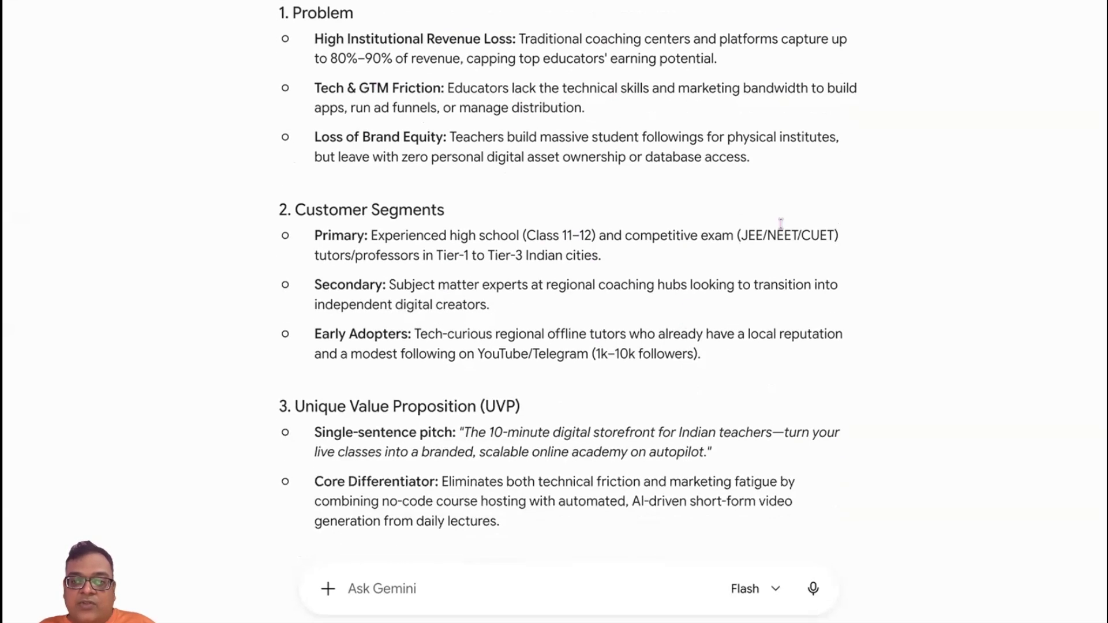
{"action": "scroll", "coordinate": [619, 299], "scroll_direction": "down", "scroll_amount": 2}
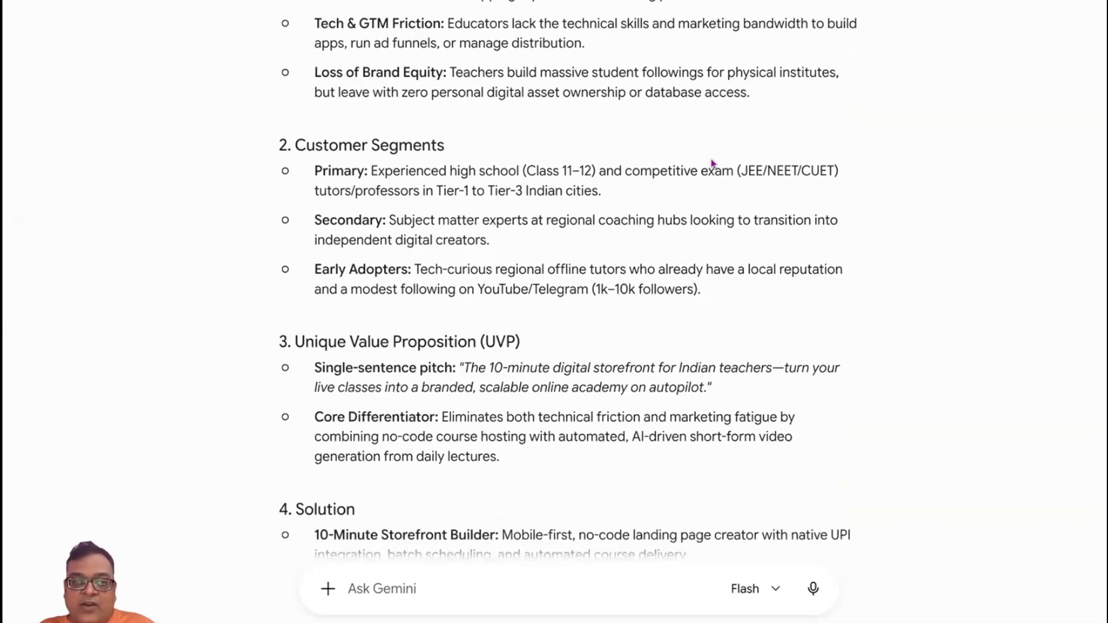
{"action": "scroll", "coordinate": [570, 213], "scroll_direction": "down", "scroll_amount": 2}
{"action": "scroll", "coordinate": [578, 407], "scroll_direction": "down", "scroll_amount": 3}
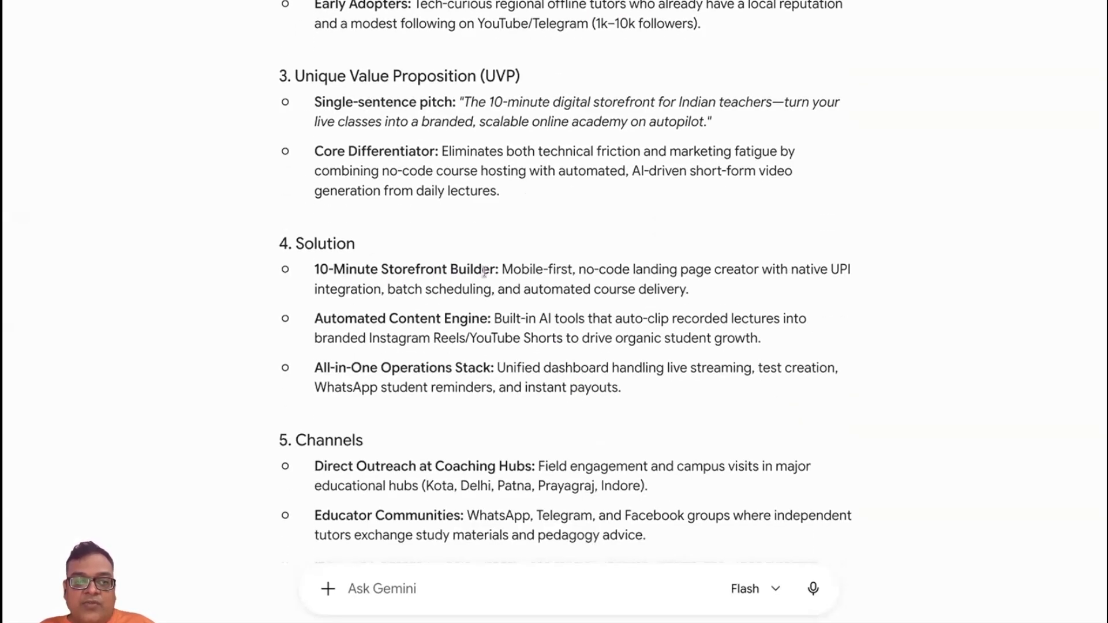
{"action": "scroll", "coordinate": [577, 346], "scroll_direction": "down", "scroll_amount": 3}
{"action": "scroll", "coordinate": [706, 375], "scroll_direction": "down", "scroll_amount": 2}
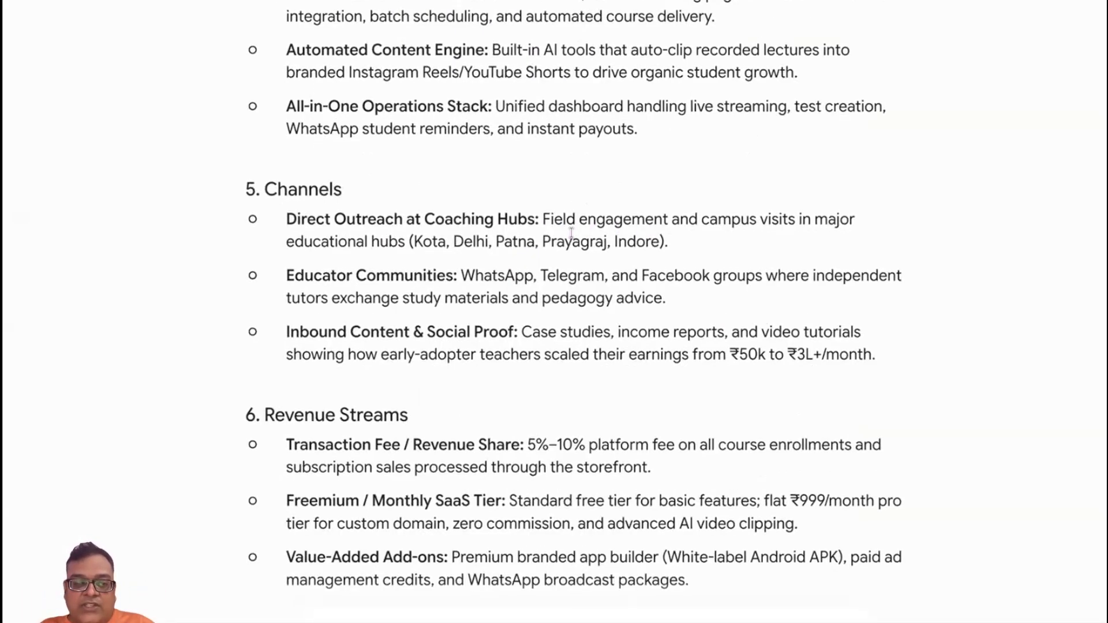
Read the rest of Gemini's Lean Canvas, from Channels and Revenue Streams through Cost Structure, Key Metrics and Unfair Advantage.
{"action": "scroll", "coordinate": [571, 232], "scroll_direction": "down", "scroll_amount": 2}
{"action": "scroll", "coordinate": [574, 252], "scroll_direction": "down", "scroll_amount": 2}
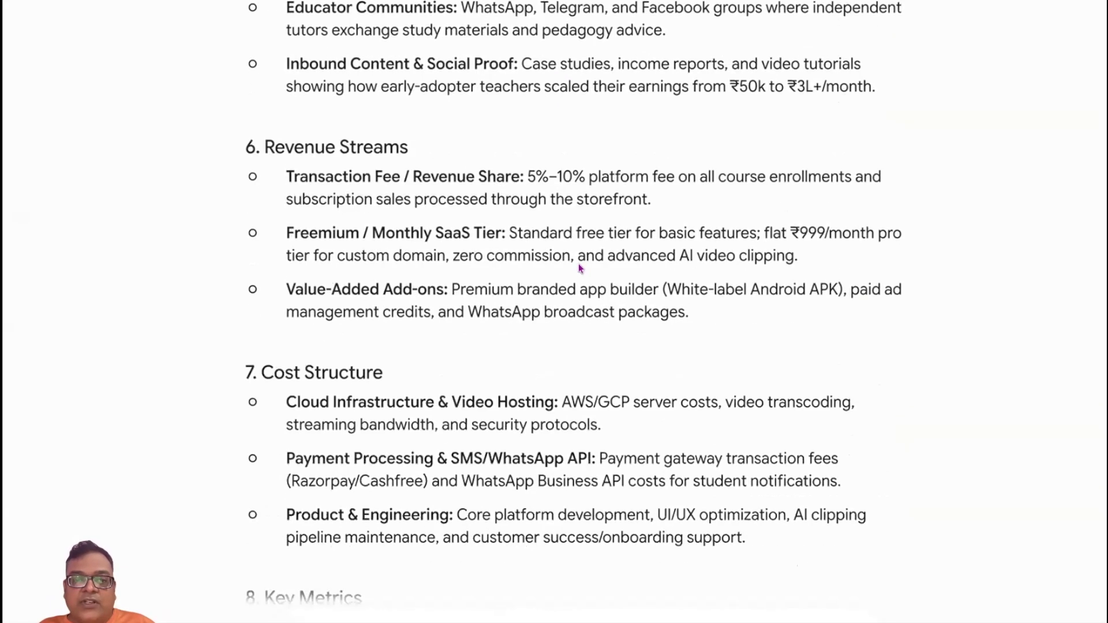
{"action": "scroll", "coordinate": [580, 267], "scroll_direction": "down", "scroll_amount": 1}
{"action": "scroll", "coordinate": [577, 296], "scroll_direction": "down", "scroll_amount": 2}
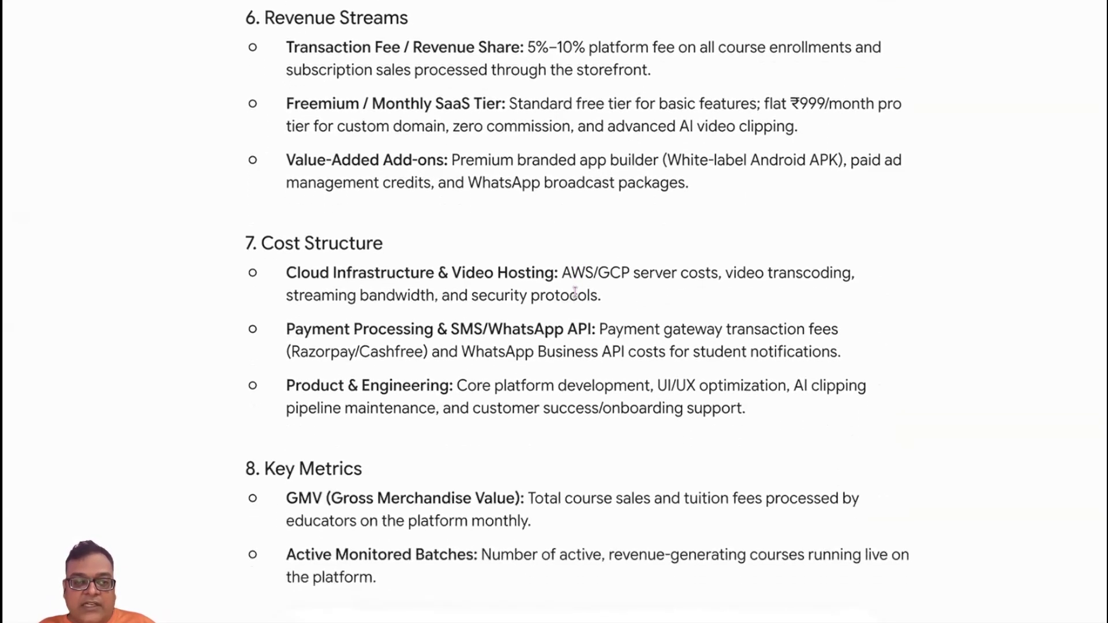
{"action": "scroll", "coordinate": [668, 313], "scroll_direction": "down", "scroll_amount": 1}
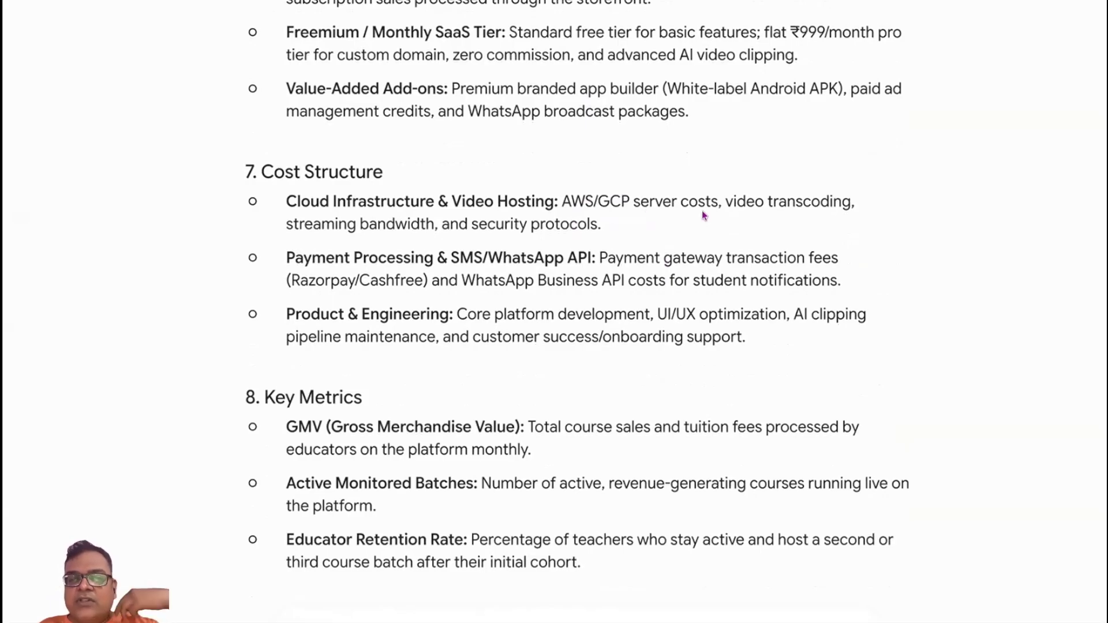
{"action": "scroll", "coordinate": [540, 314], "scroll_direction": "down", "scroll_amount": 1}
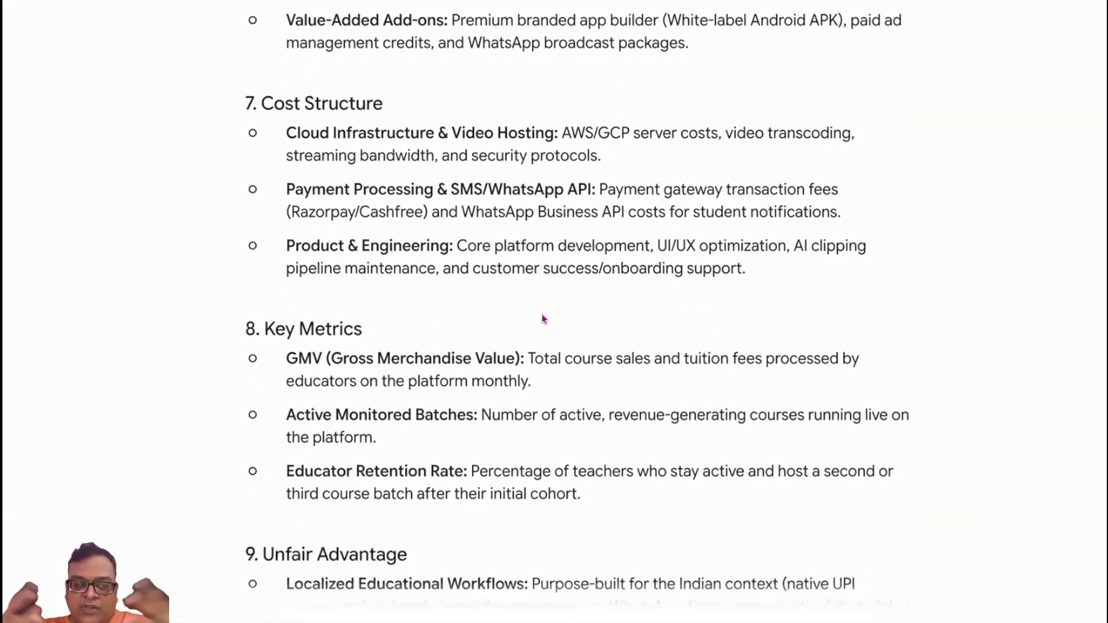
{"action": "scroll", "coordinate": [543, 318], "scroll_direction": "down", "scroll_amount": 1}
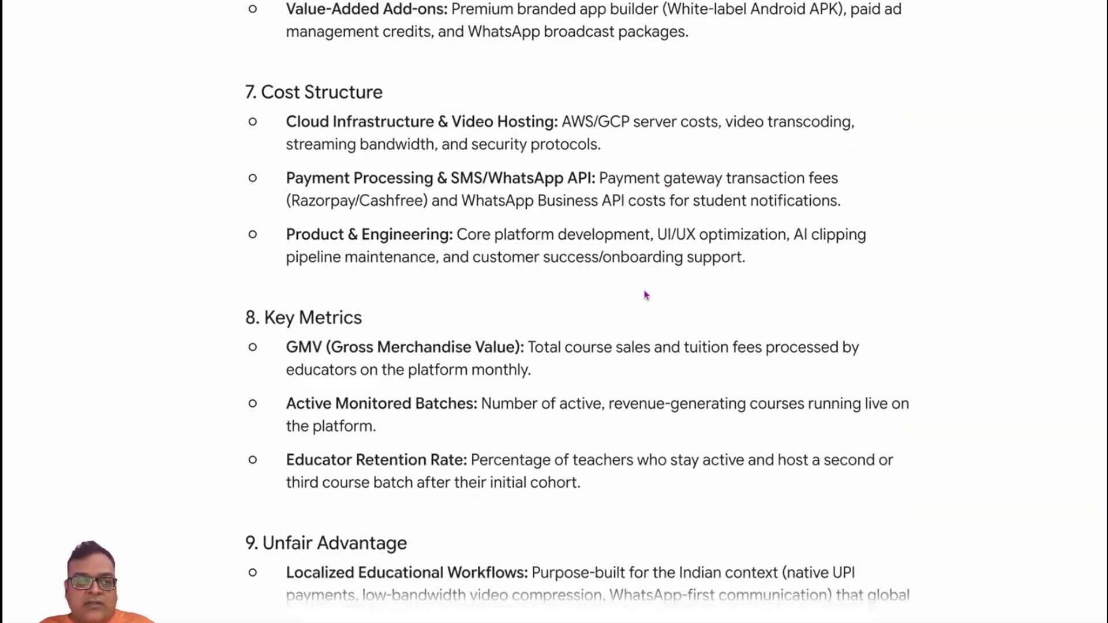
{"action": "scroll", "coordinate": [645, 292], "scroll_direction": "down", "scroll_amount": 3}
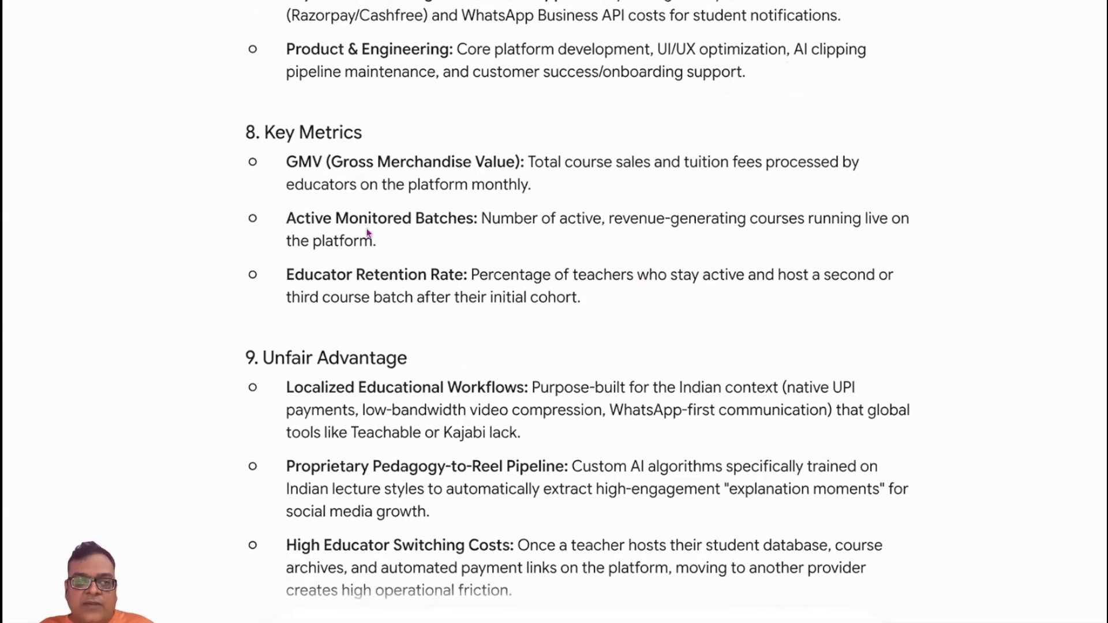
{"action": "scroll", "coordinate": [558, 281], "scroll_direction": "down", "scroll_amount": 1}
{"action": "scroll", "coordinate": [715, 356], "scroll_direction": "down", "scroll_amount": 3}
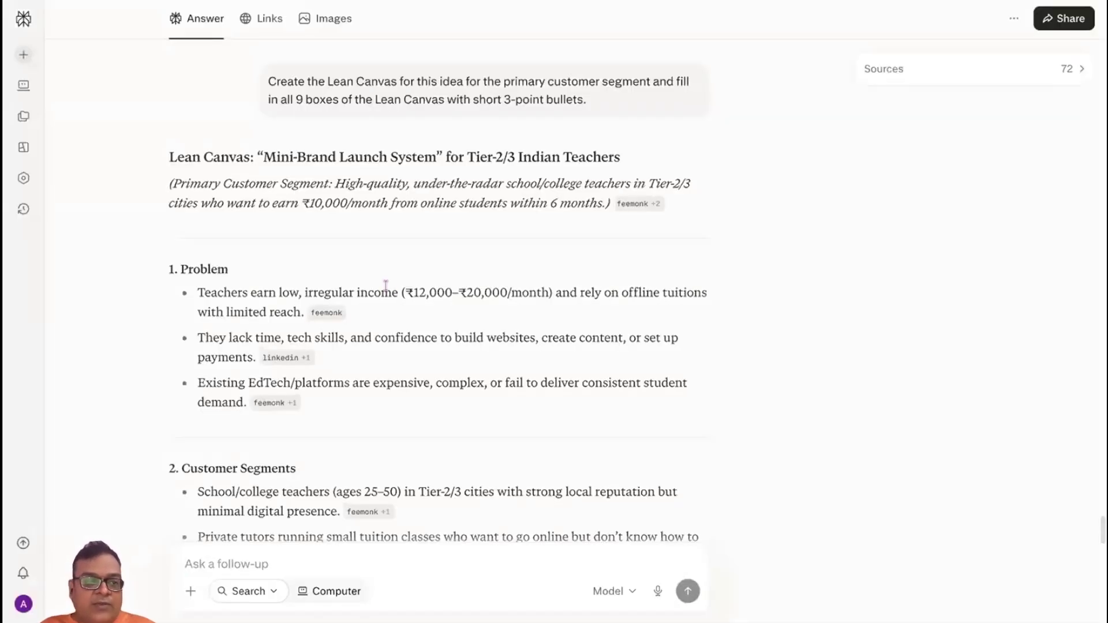
Read the Problem, Customer Segments, Unique Value Proposition and Solution boxes of Perplexity's Lean Canvas.
{"action": "scroll", "coordinate": [385, 284], "scroll_direction": "down", "scroll_amount": 3}
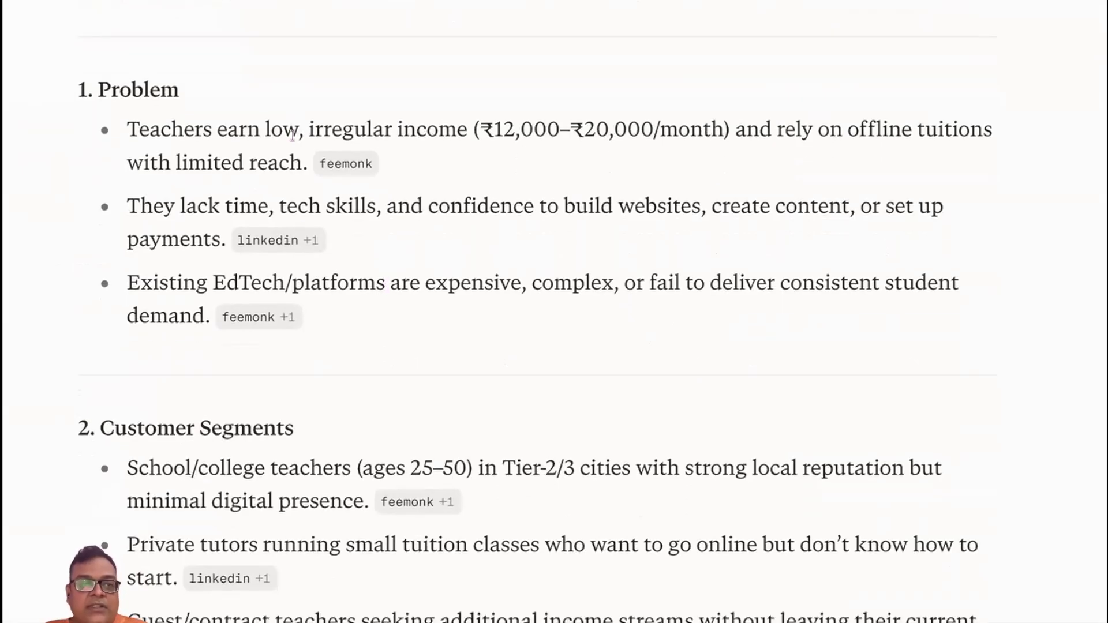
{"action": "scroll", "coordinate": [687, 168], "scroll_direction": "down", "scroll_amount": 1}
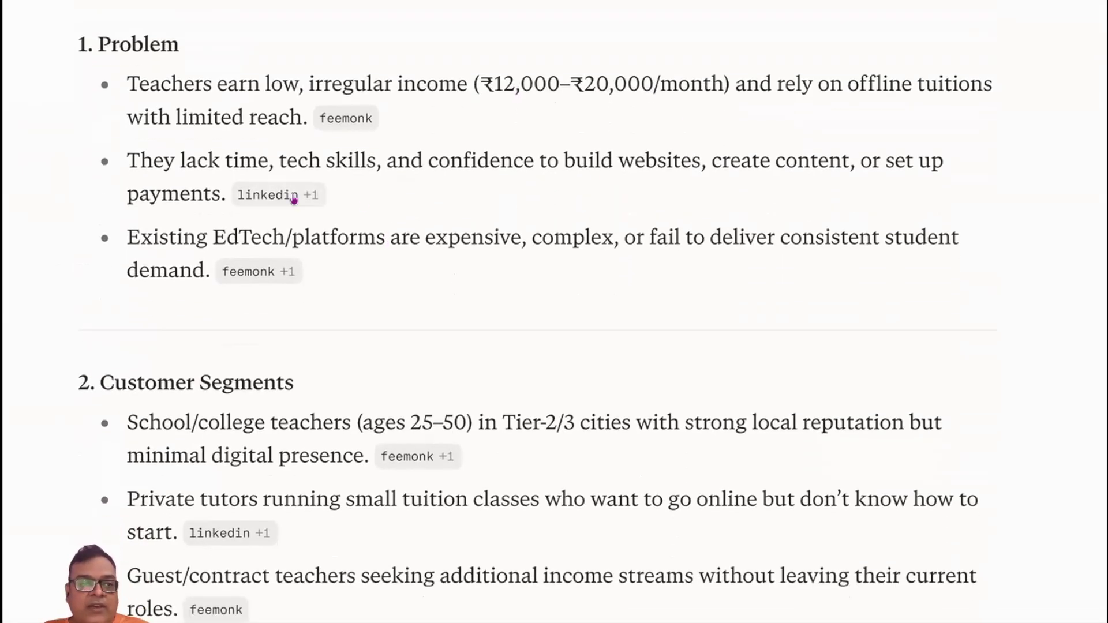
{"action": "mouse_move", "coordinate": [296, 194]}
{"action": "scroll", "coordinate": [680, 213], "scroll_direction": "down", "scroll_amount": 6}
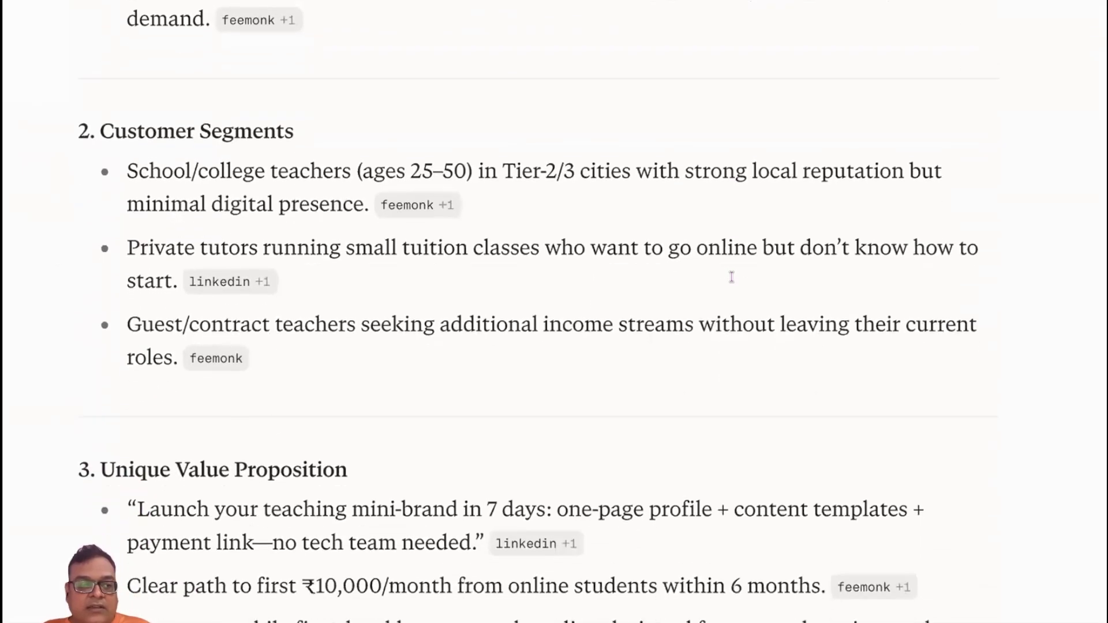
{"action": "scroll", "coordinate": [732, 285], "scroll_direction": "down", "scroll_amount": 4}
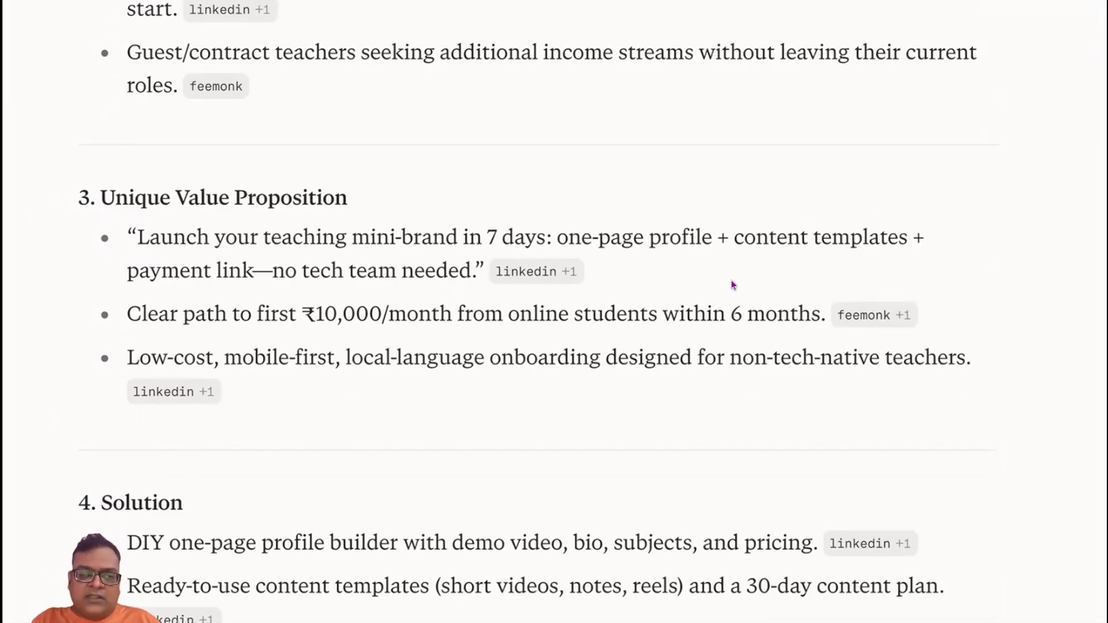
{"action": "scroll", "coordinate": [733, 285], "scroll_direction": "down", "scroll_amount": 5}
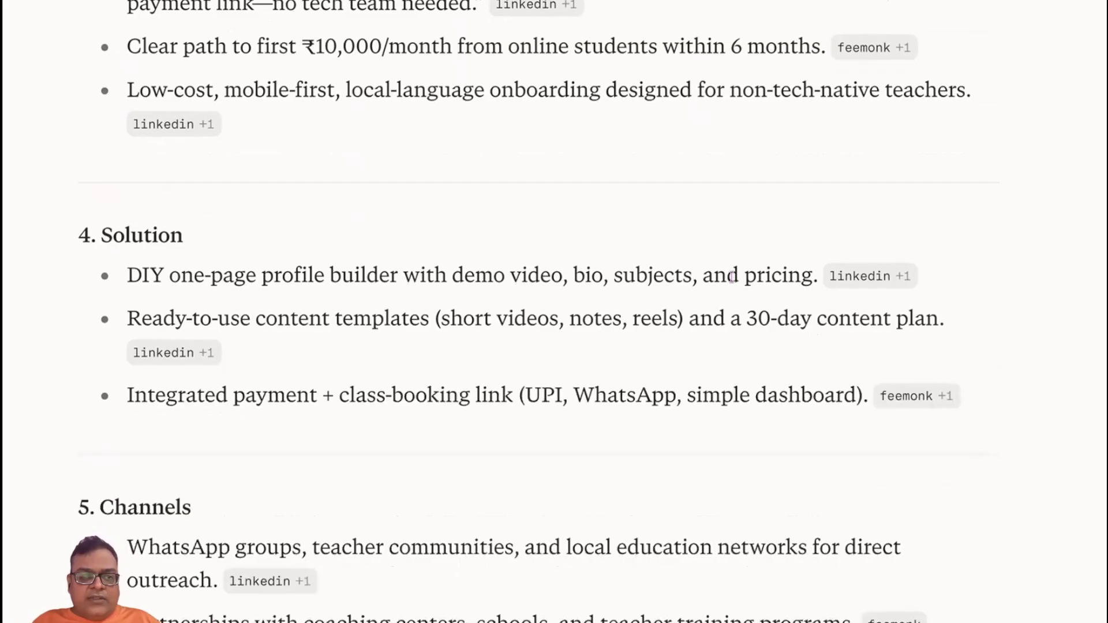
Read the rest of Perplexity's Lean Canvas, from Channels and Revenue Streams through Cost Structure, Key Metrics and Unfair Advantage.
{"action": "scroll", "coordinate": [669, 341], "scroll_direction": "down", "scroll_amount": 10}
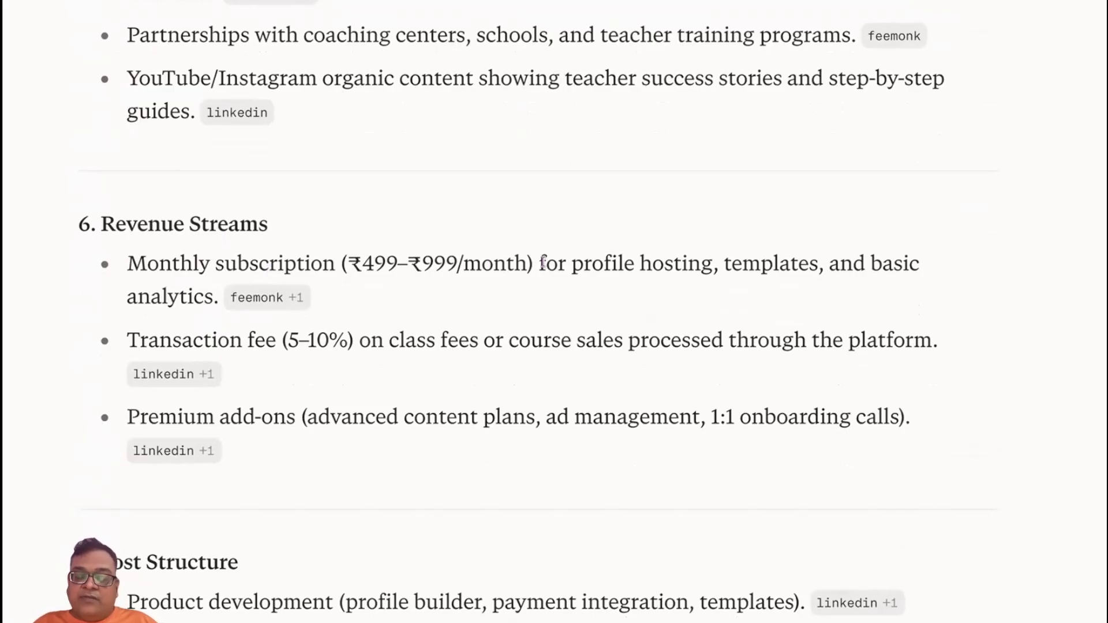
{"action": "scroll", "coordinate": [520, 285], "scroll_direction": "down", "scroll_amount": 1}
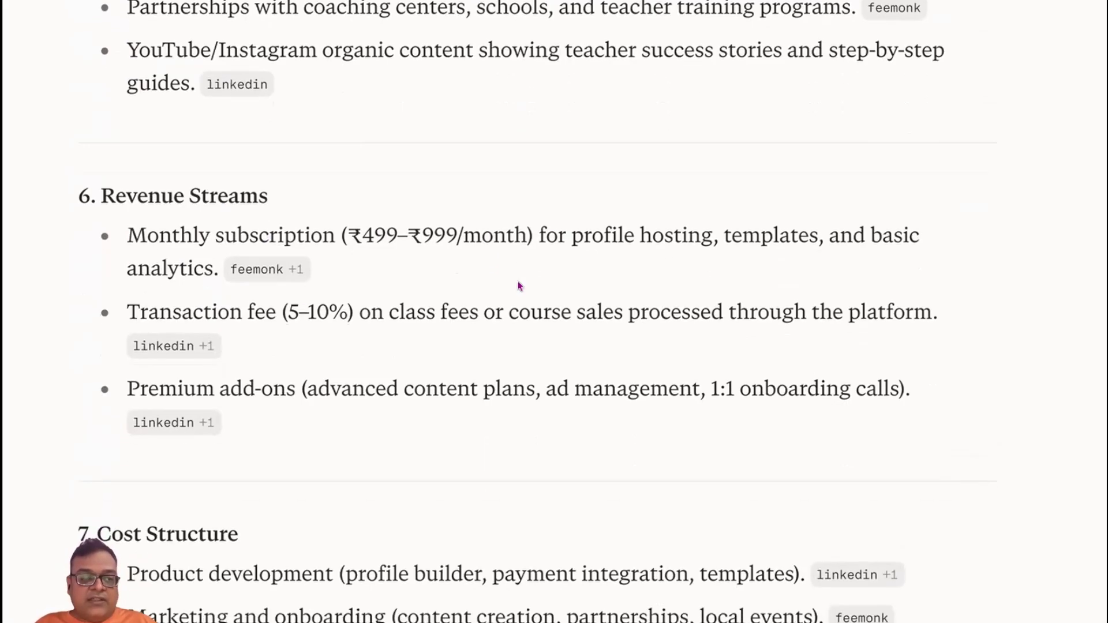
{"action": "scroll", "coordinate": [538, 346], "scroll_direction": "down", "scroll_amount": 2}
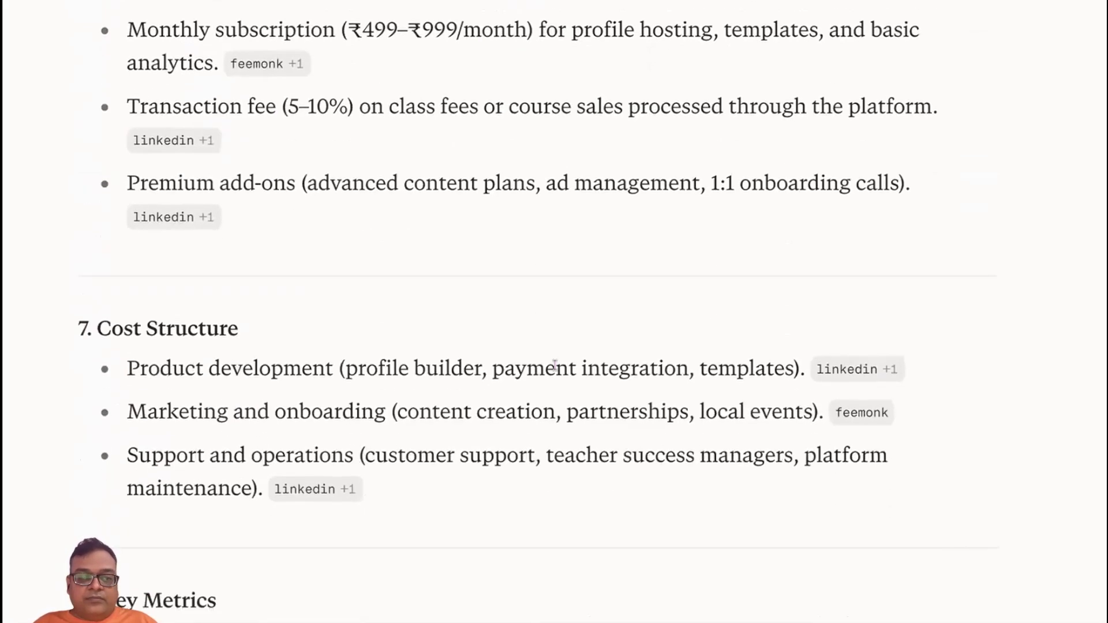
{"action": "scroll", "coordinate": [539, 343], "scroll_direction": "down", "scroll_amount": 3}
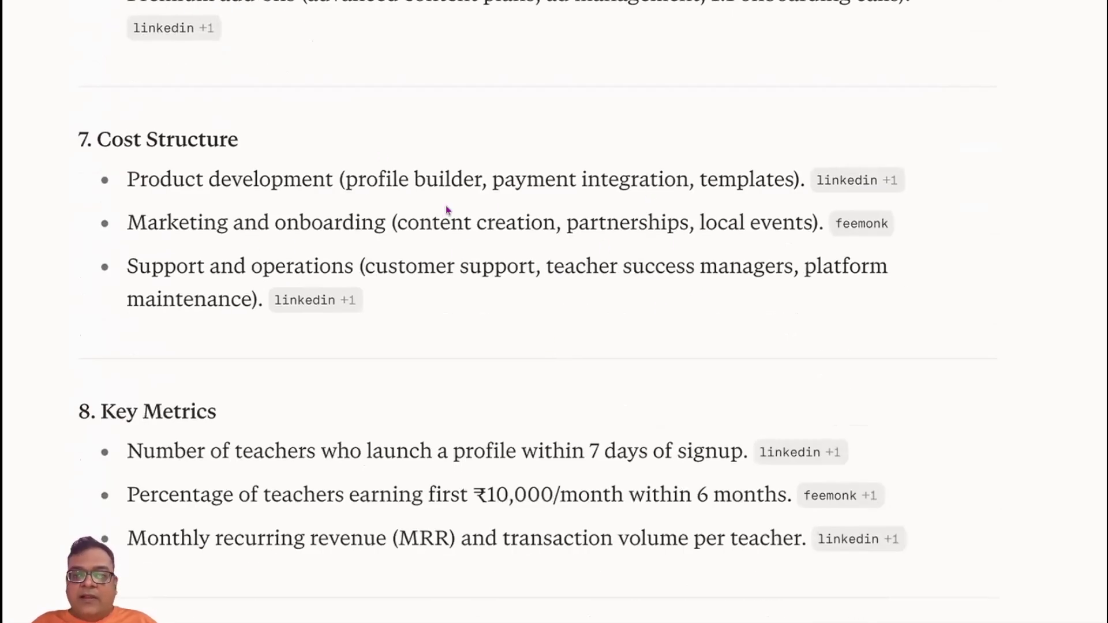
{"action": "scroll", "coordinate": [439, 375], "scroll_direction": "down", "scroll_amount": 3}
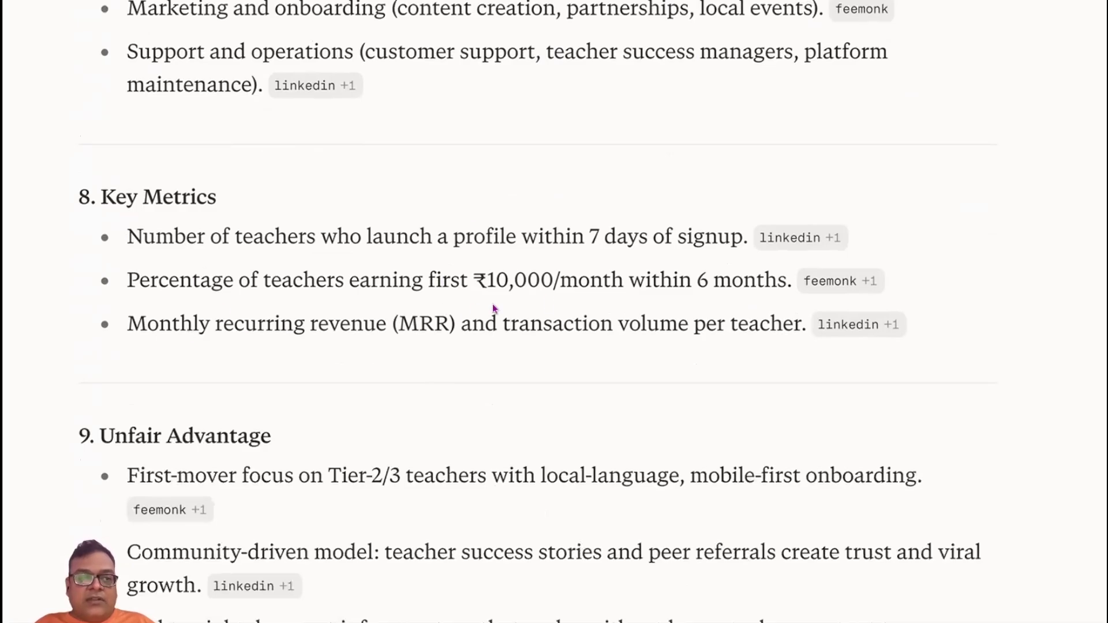
{"action": "scroll", "coordinate": [551, 373], "scroll_direction": "down", "scroll_amount": 5}
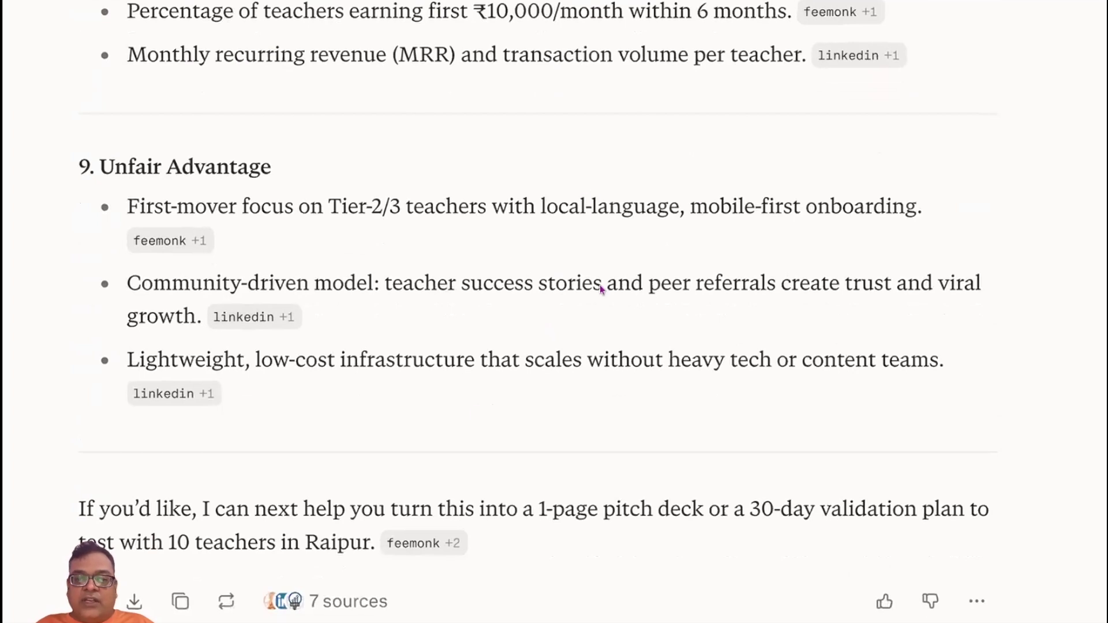
Look back at Perplexity's Value Proposition answer for teachers and return to the Channels and Revenue Streams boxes of its Lean Canvas.
{"action": "scroll", "coordinate": [471, 350], "scroll_direction": "up", "scroll_amount": 6}
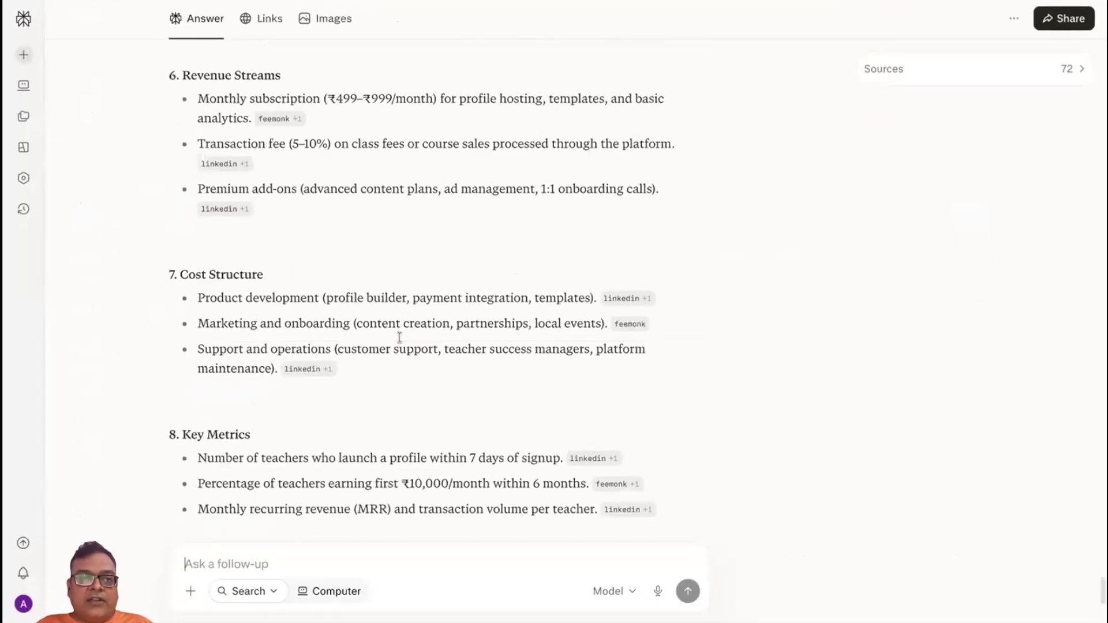
{"action": "scroll", "coordinate": [399, 337], "scroll_direction": "up", "scroll_amount": 20}
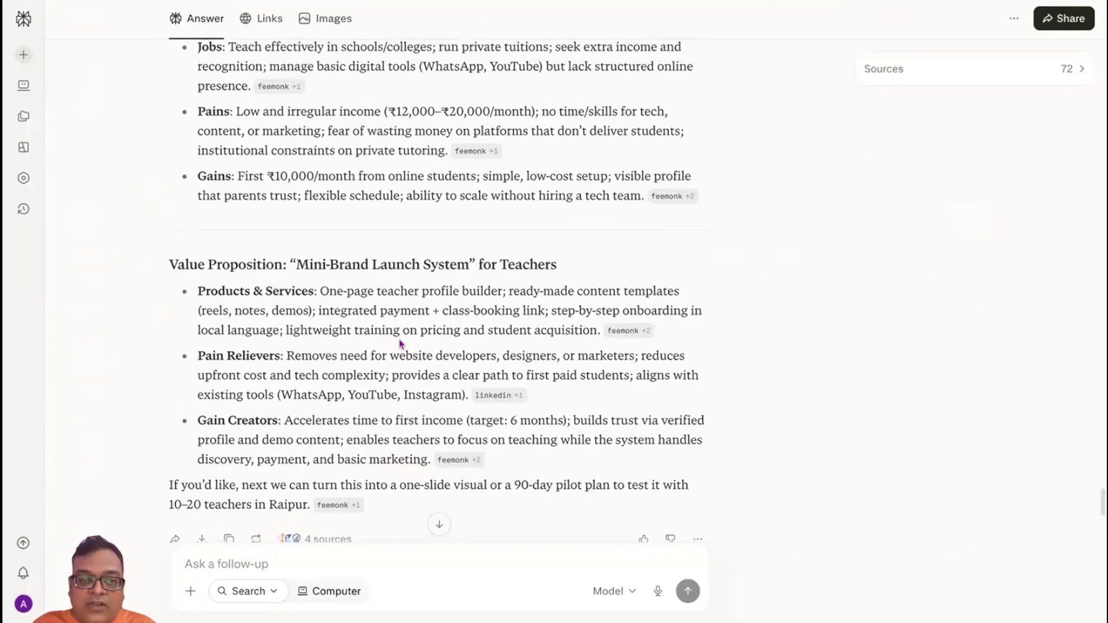
{"action": "scroll", "coordinate": [399, 338], "scroll_direction": "down", "scroll_amount": 20}
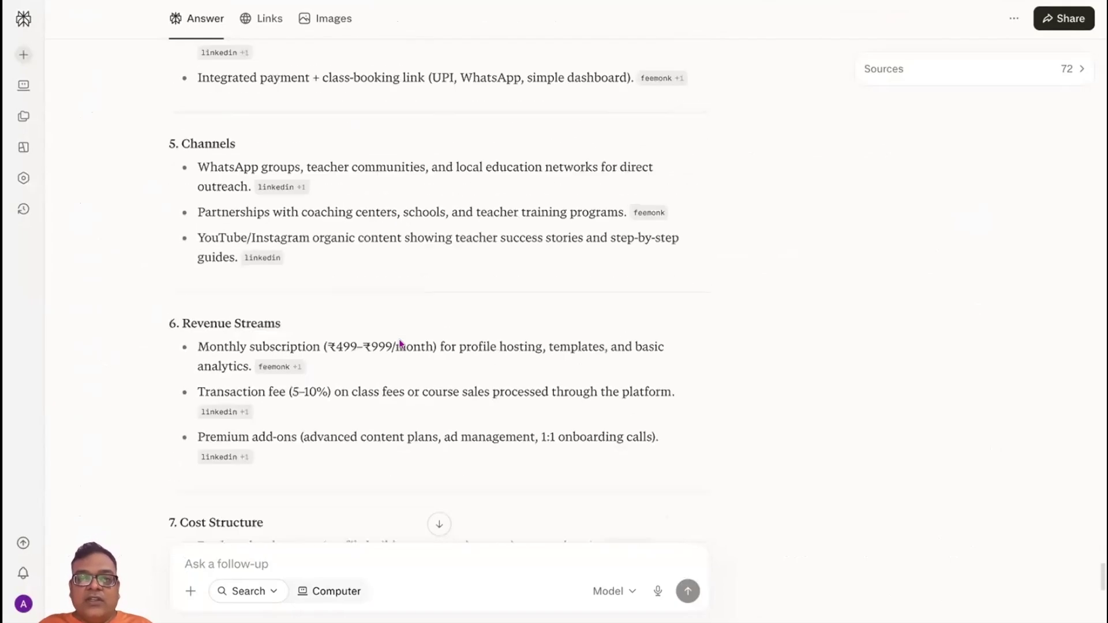